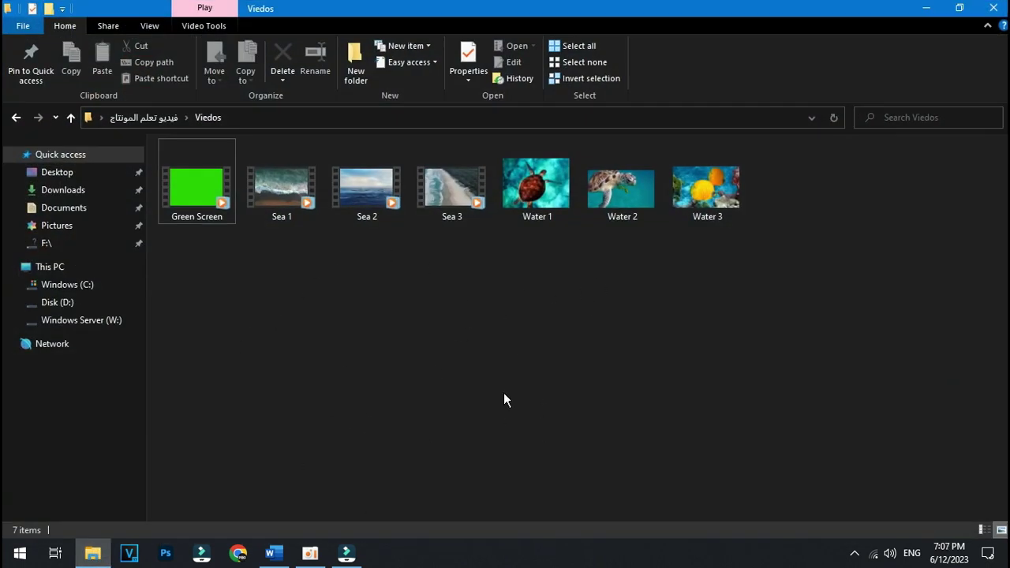
pyautogui.moveTo(201, 293); pyautogui.dragTo(748, 216)
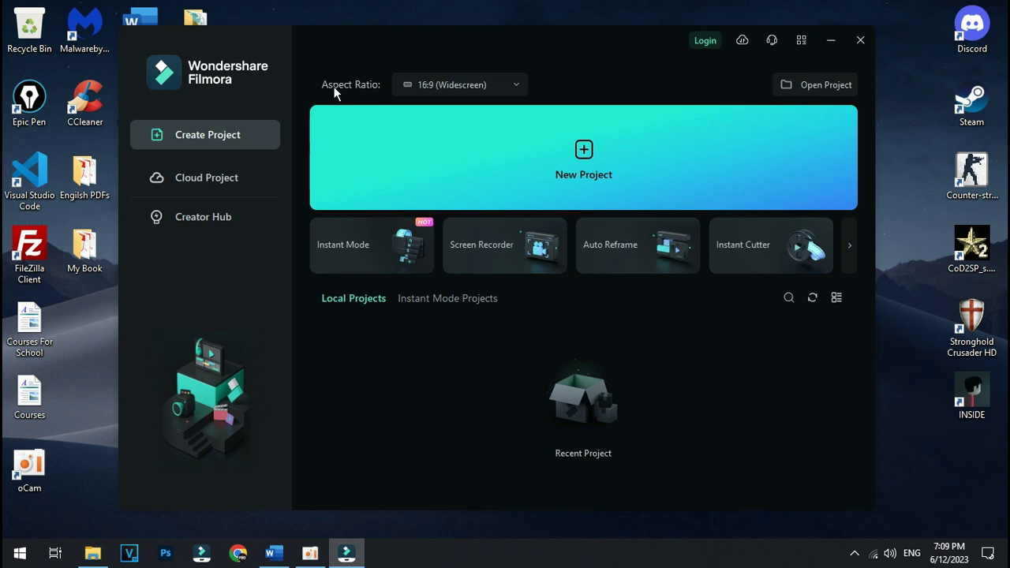
# - Set the aspect ratio to 16:9 (Widescreen) and create a new project
pyautogui.click(418, 88)
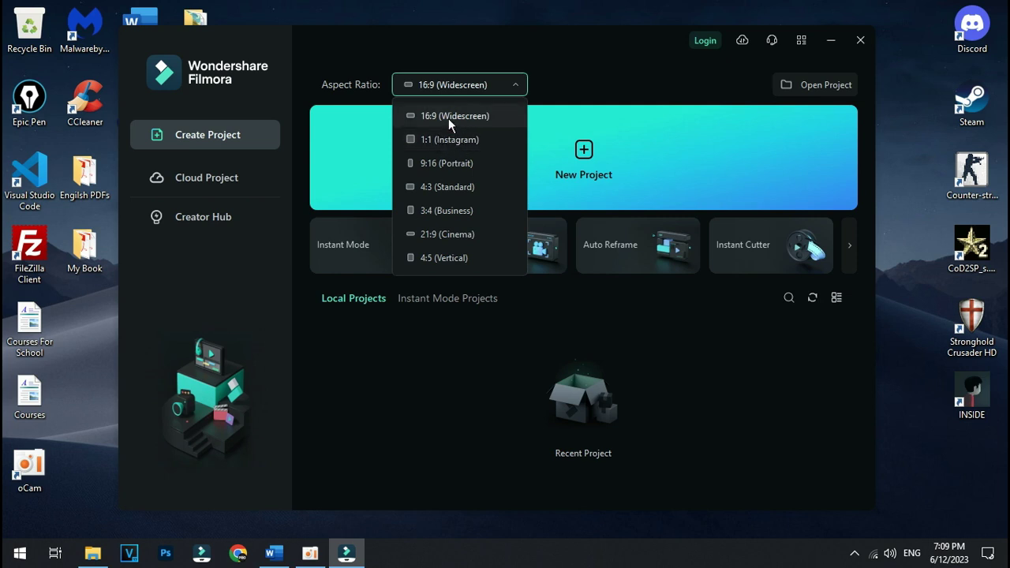
pyautogui.click(459, 88)
pyautogui.click(461, 86)
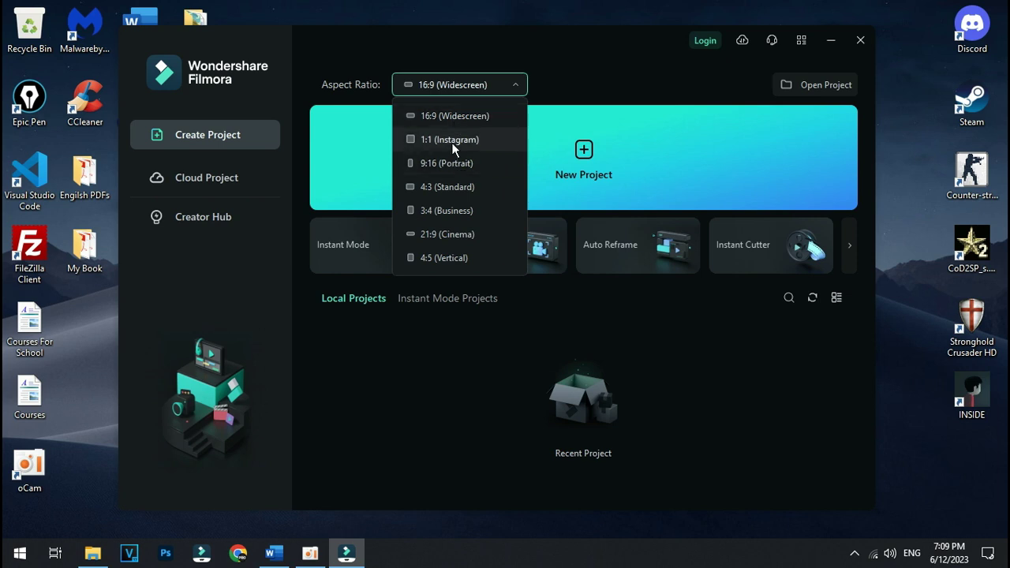
pyautogui.click(451, 141)
pyautogui.click(449, 88)
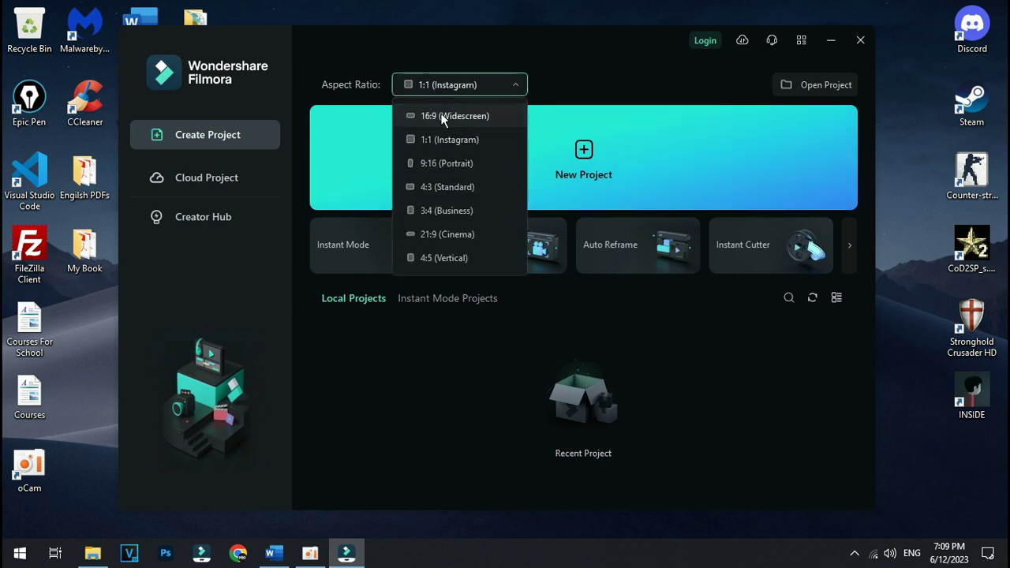
pyautogui.click(441, 113)
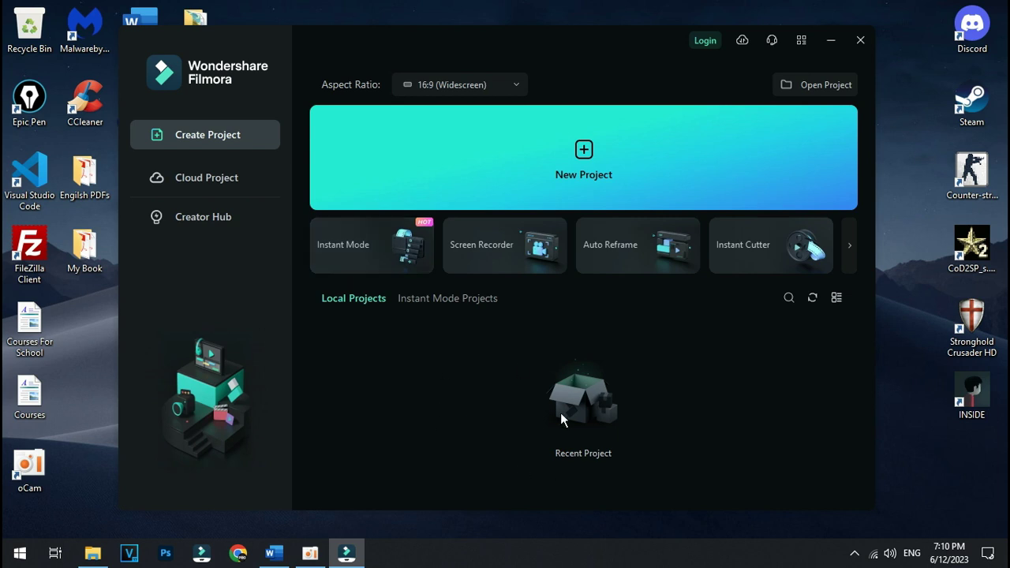
pyautogui.click(565, 185)
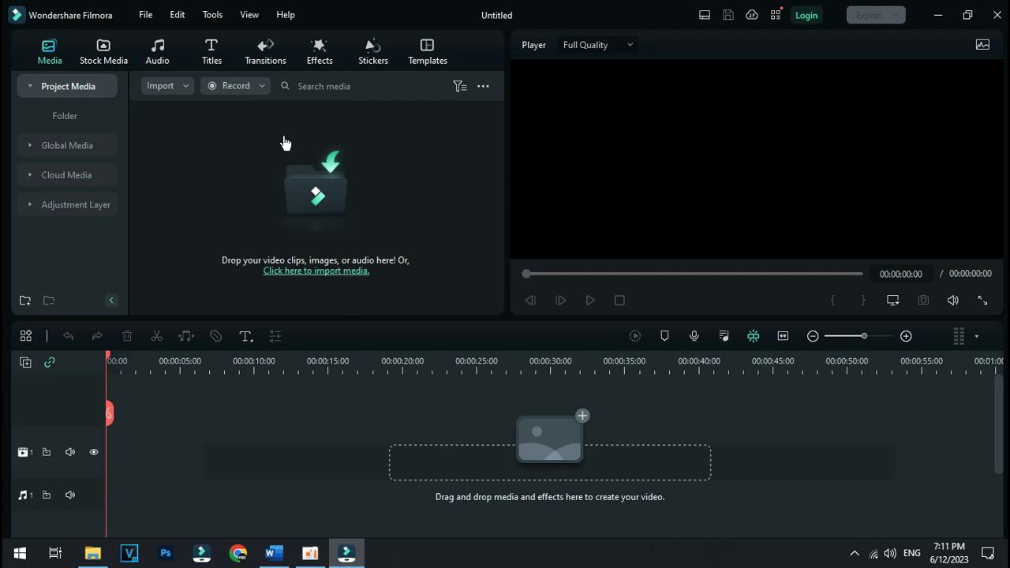
pyautogui.click(288, 194)
pyautogui.scroll(-1, 354, 190)
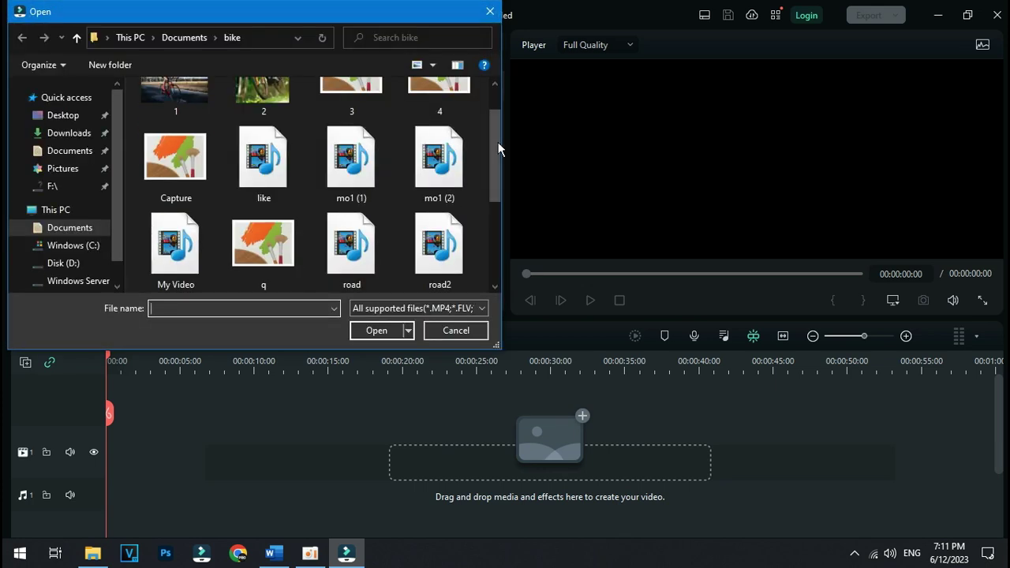
pyautogui.click(489, 11)
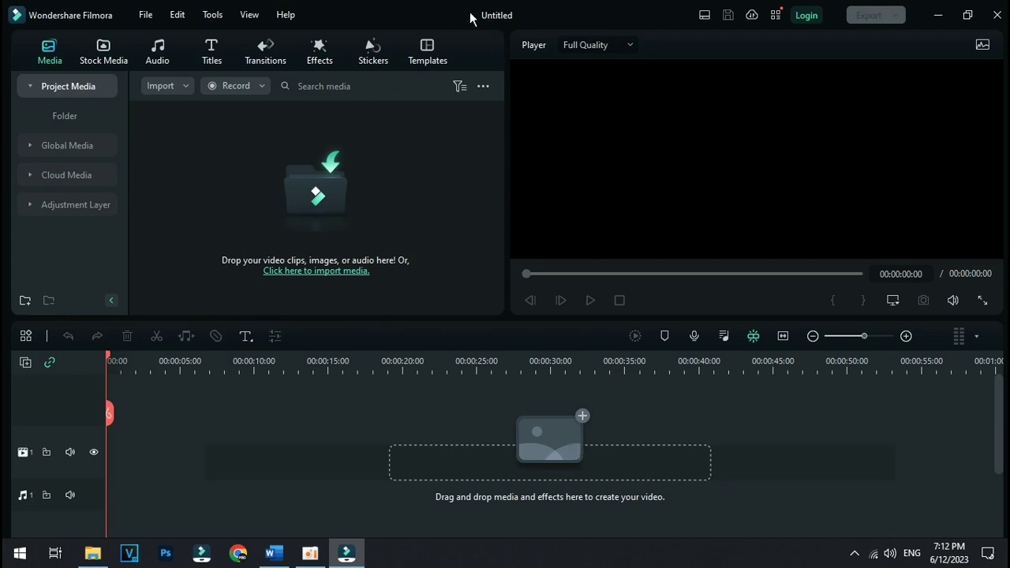
pyautogui.moveTo(469, 19); pyautogui.dragTo(690, 98)
pyautogui.moveTo(195, 27); pyautogui.dragTo(284, 135)
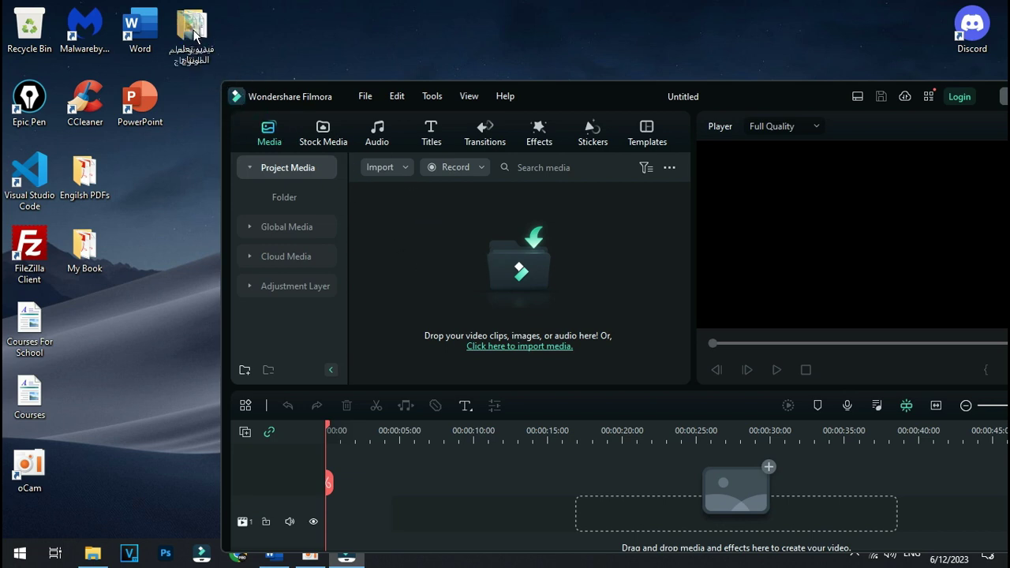
pyautogui.doubleClick(613, 100)
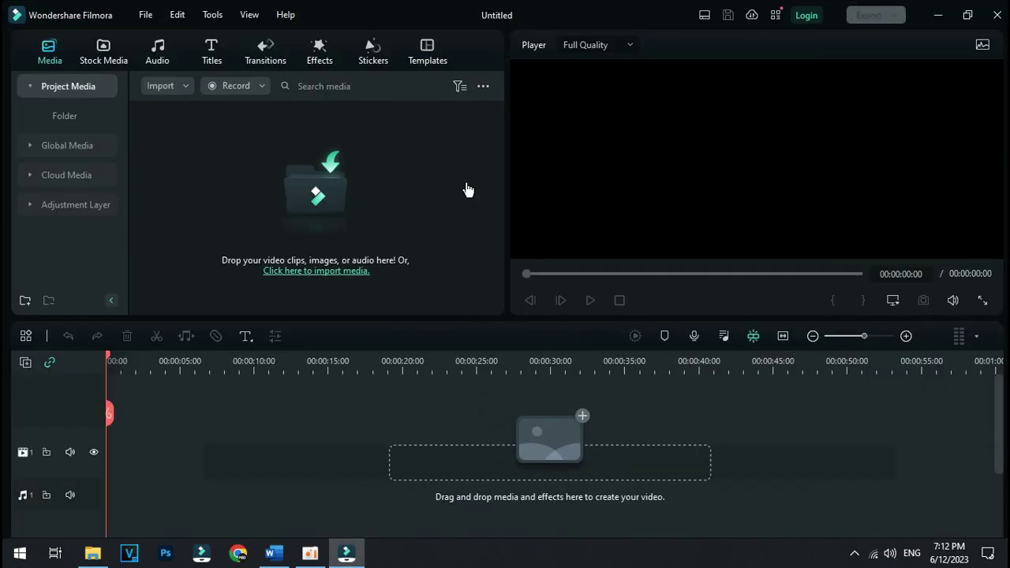
# - Examine the stock media offered by Pexels, Giphy, Pixabay and Unsplash
pyautogui.click(110, 53)
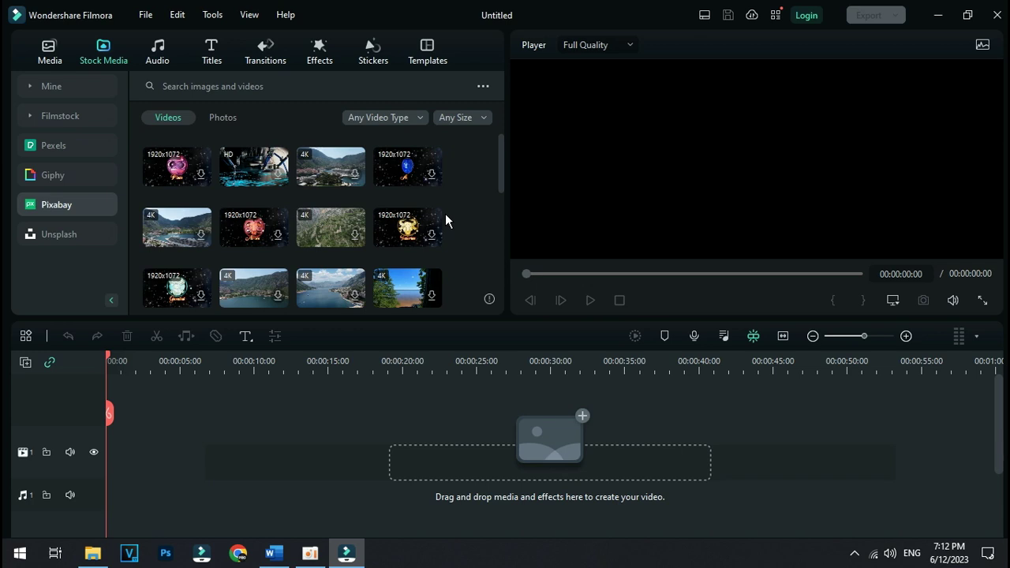
pyautogui.click(60, 150)
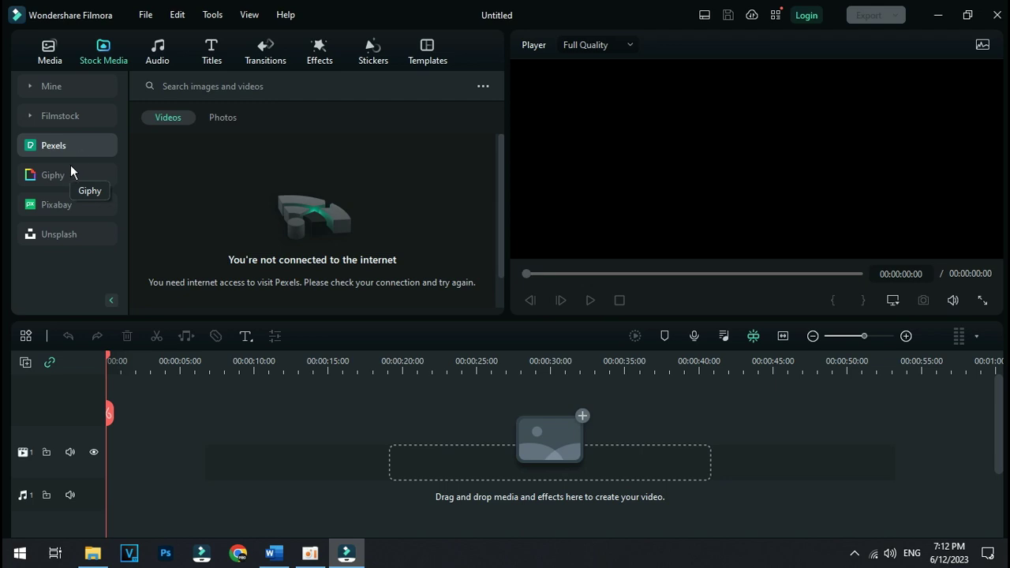
pyautogui.click(77, 169)
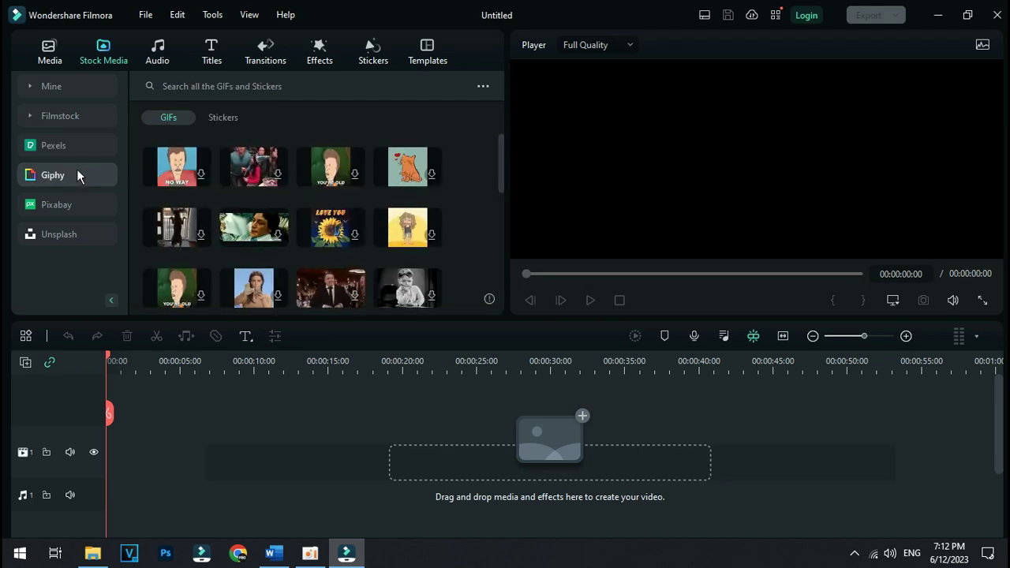
pyautogui.click(79, 205)
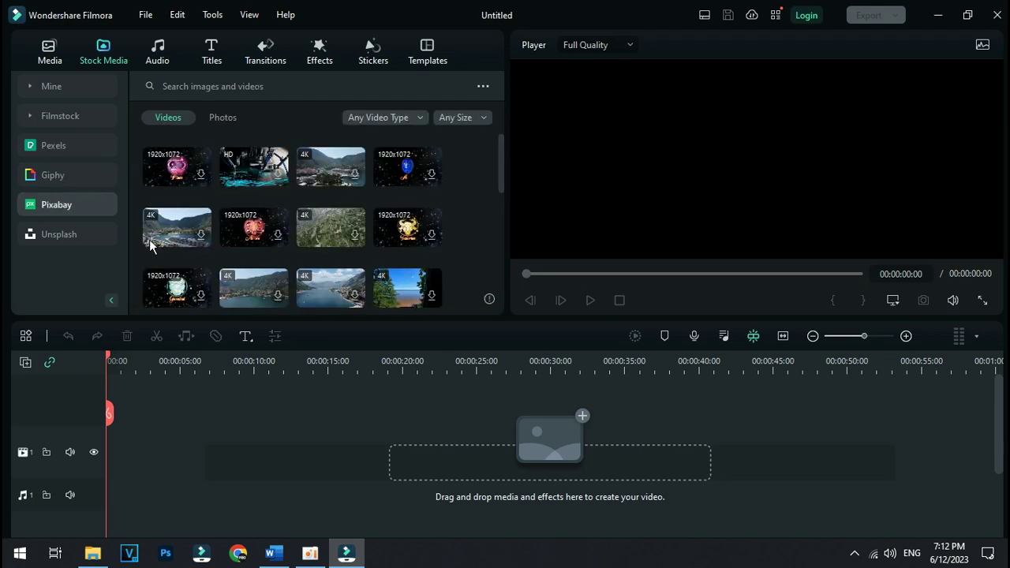
pyautogui.click(78, 234)
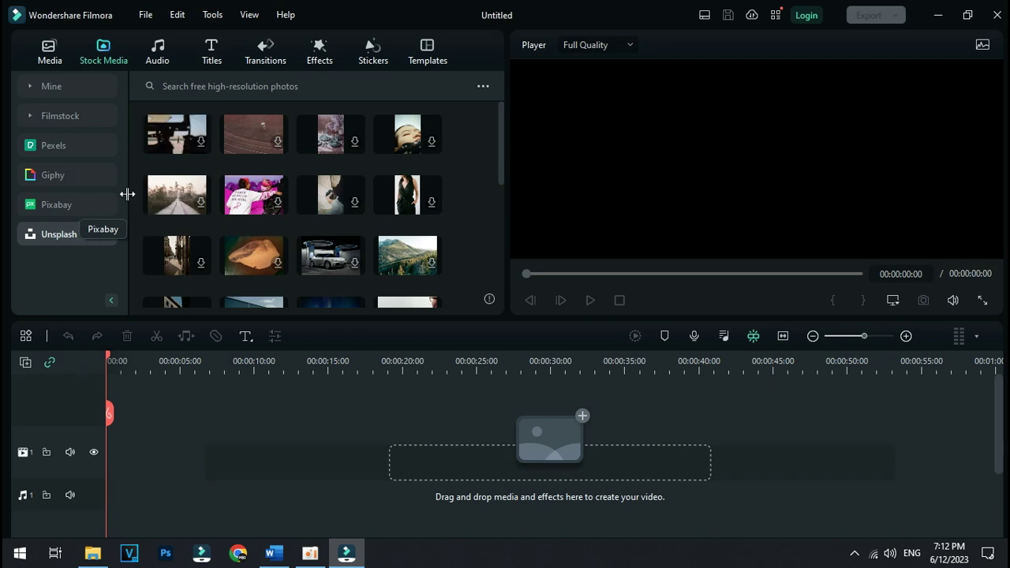
pyautogui.scroll(-3, 468, 234)
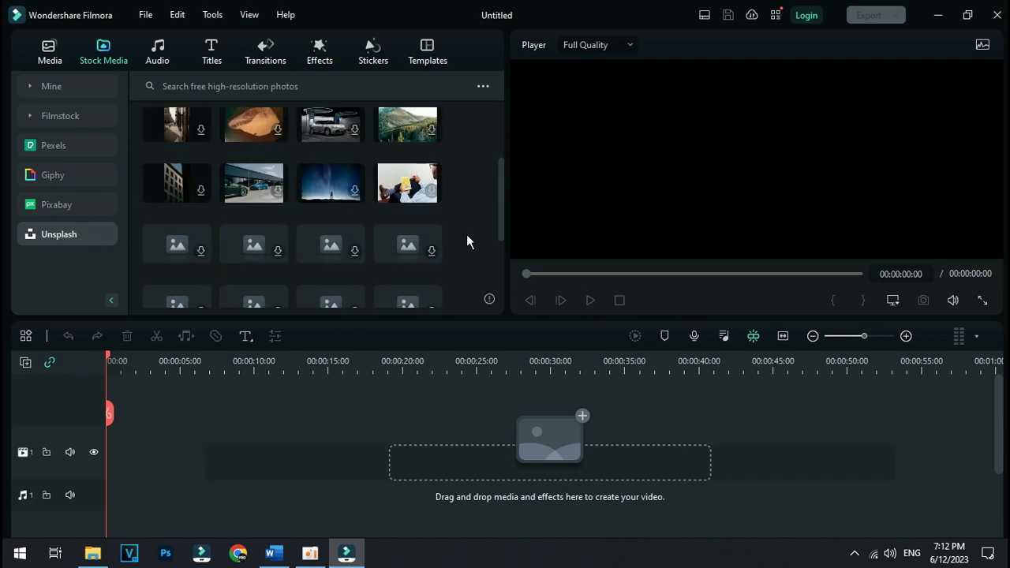
pyautogui.scroll(3, 467, 234)
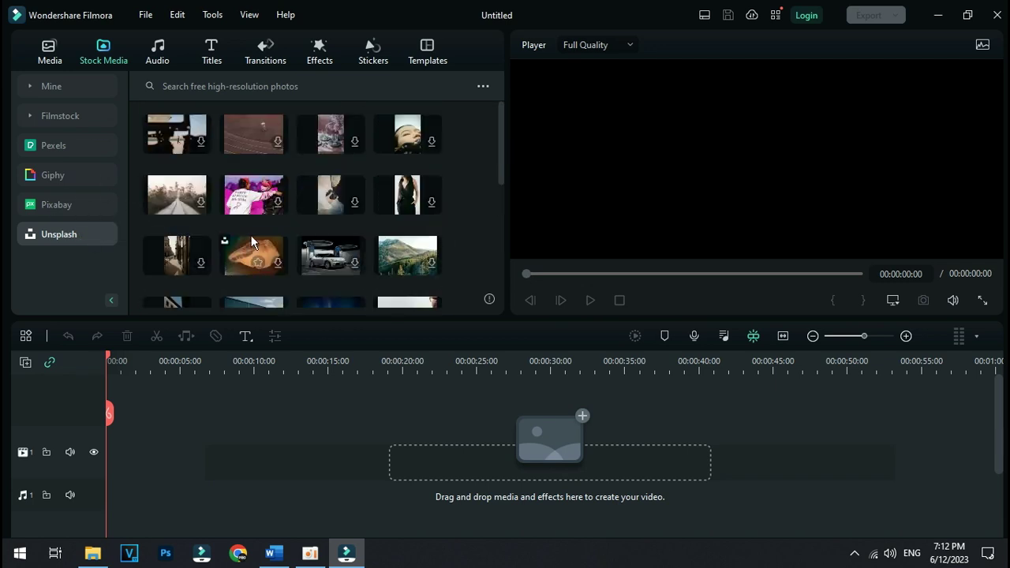
pyautogui.click(63, 204)
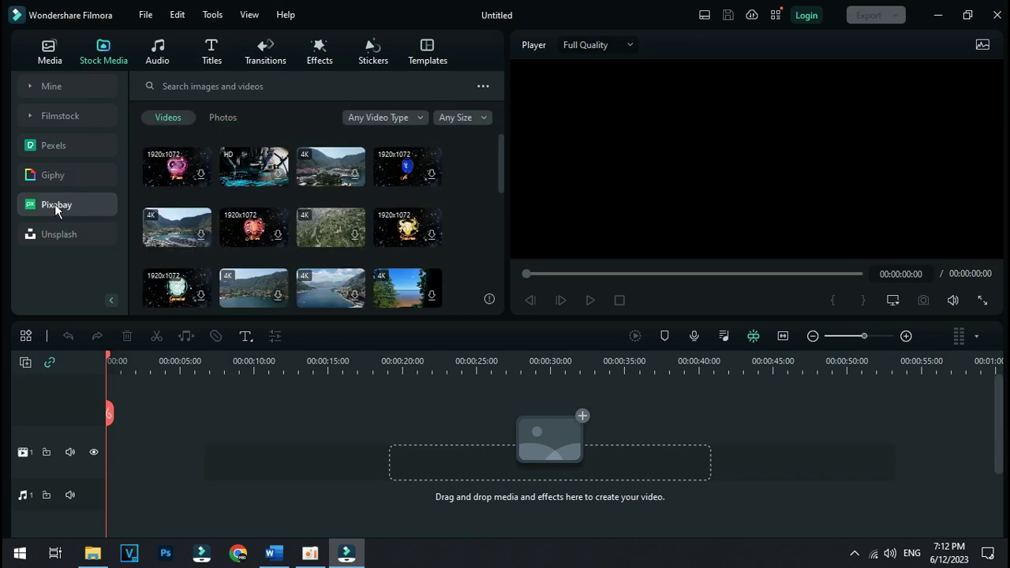
# - Search the Unsplash stock photos for "food" and look through the photos and colour filter
pyautogui.click(68, 232)
pyautogui.click(260, 85)
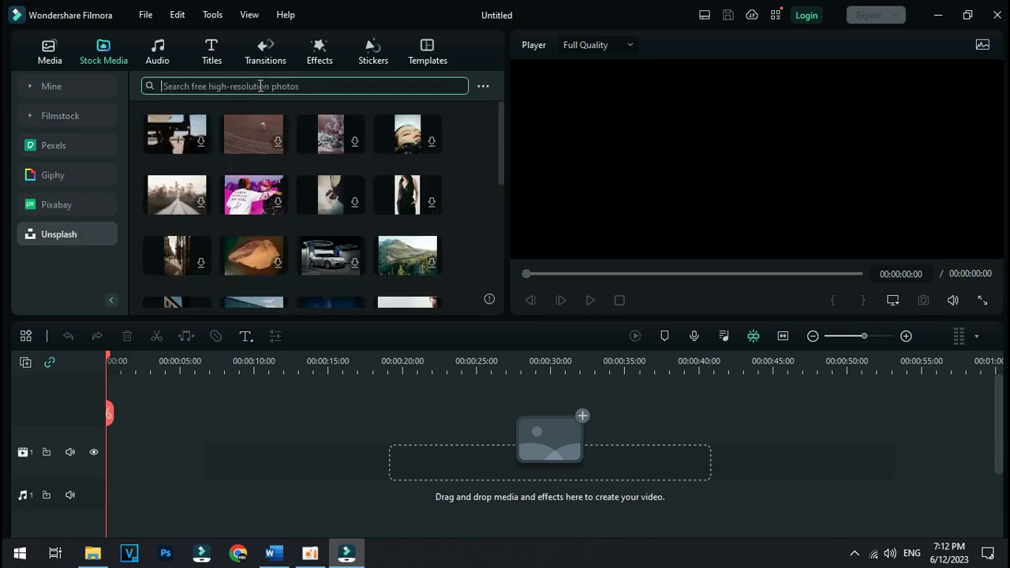
pyautogui.write('food')
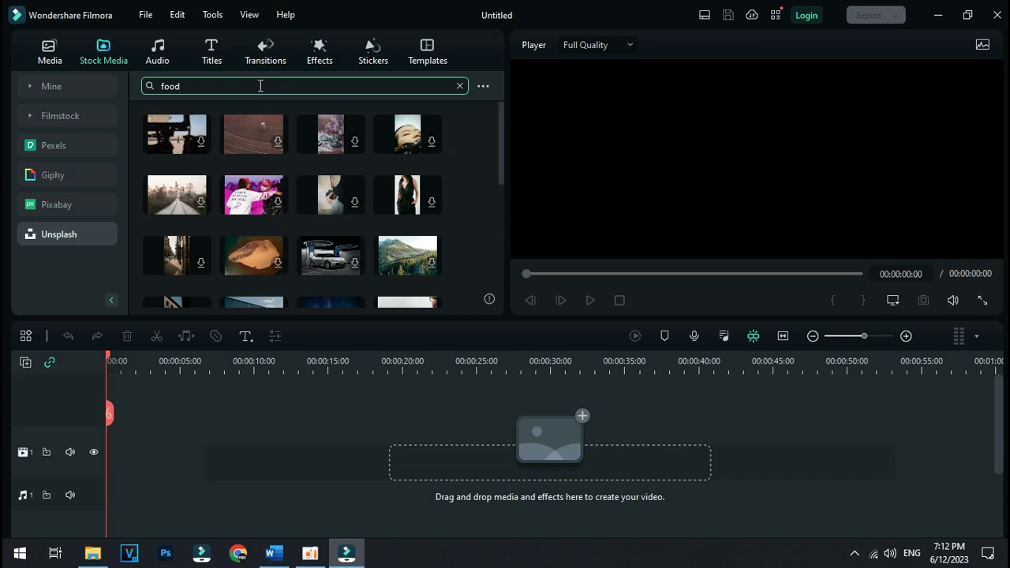
pyautogui.press('Return')
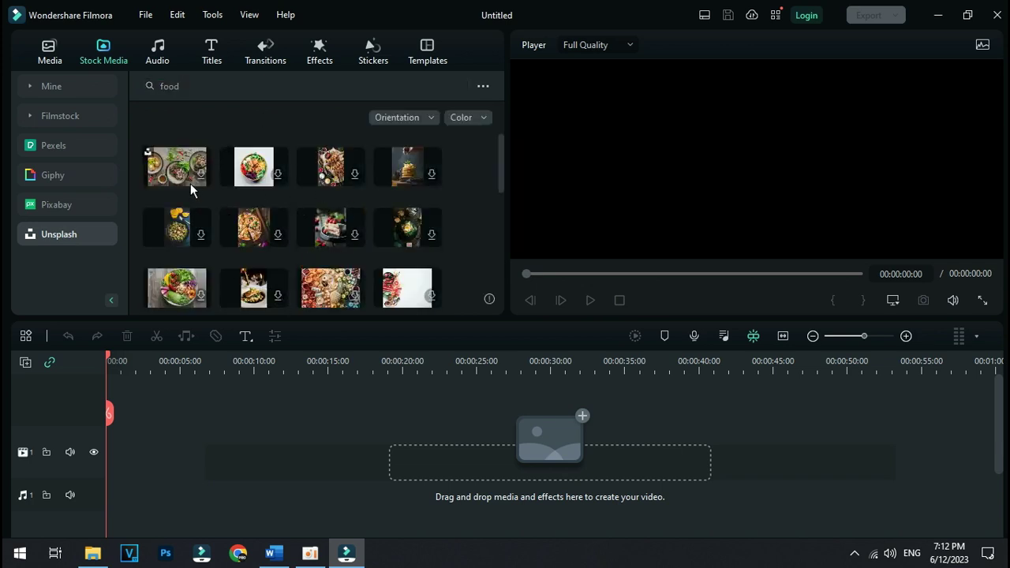
pyautogui.click(467, 118)
pyautogui.scroll(-2, 457, 256)
pyautogui.scroll(2, 457, 257)
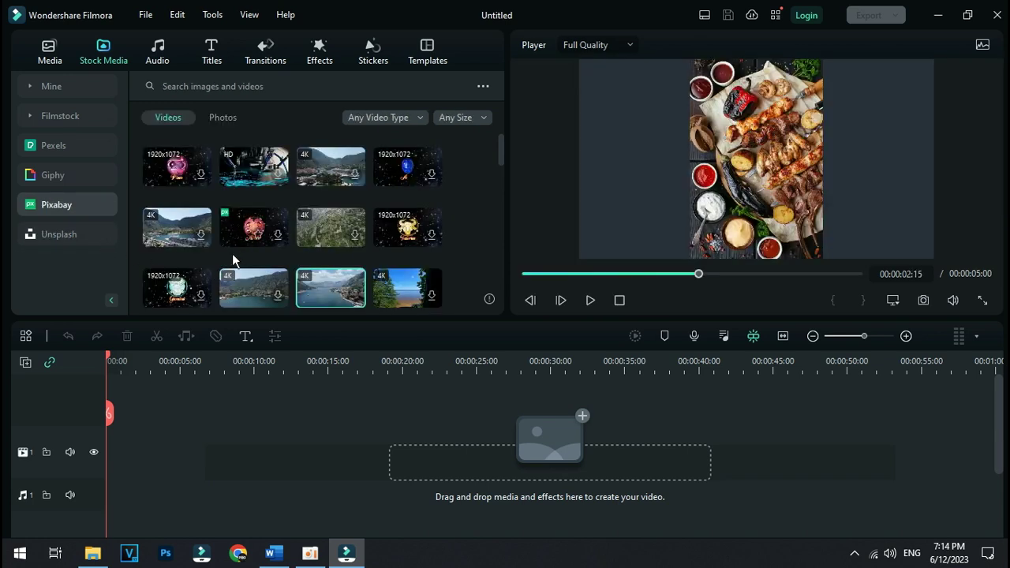
# - Look through the Pixabay stock videos and filter them by the HD(1080P) size
pyautogui.scroll(-1, 316, 262)
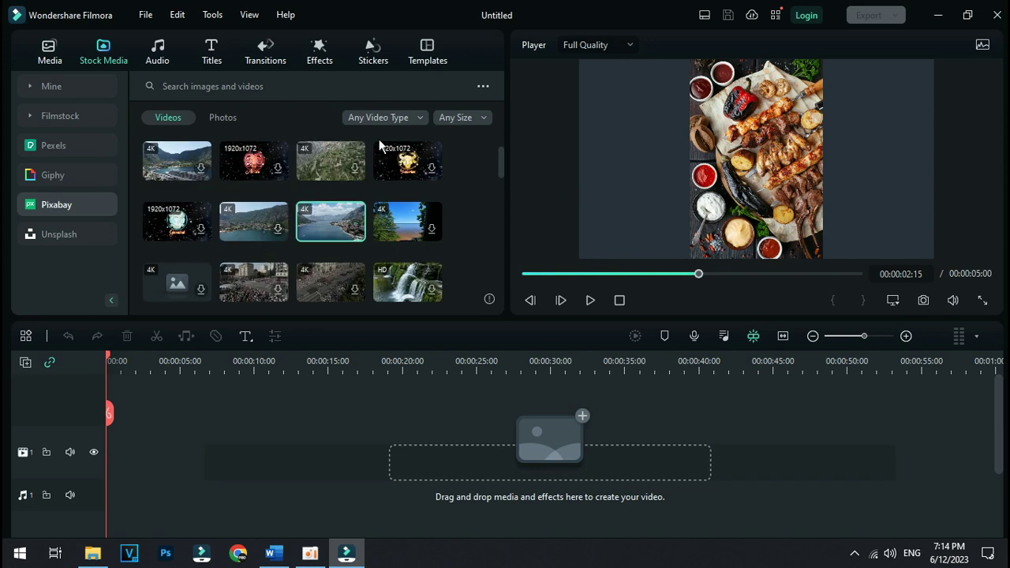
pyautogui.scroll(1, 470, 176)
pyautogui.click(462, 117)
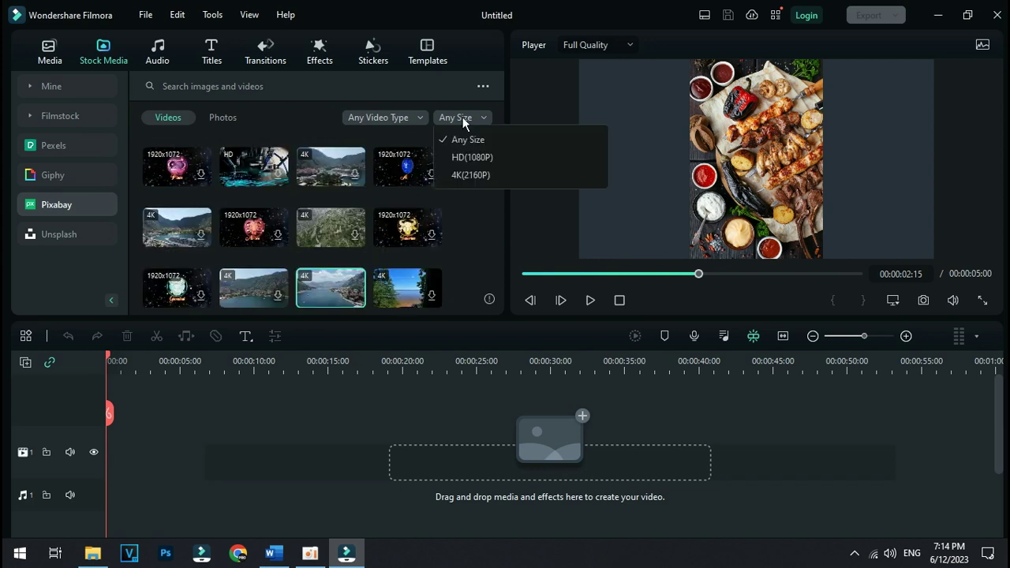
pyautogui.click(462, 160)
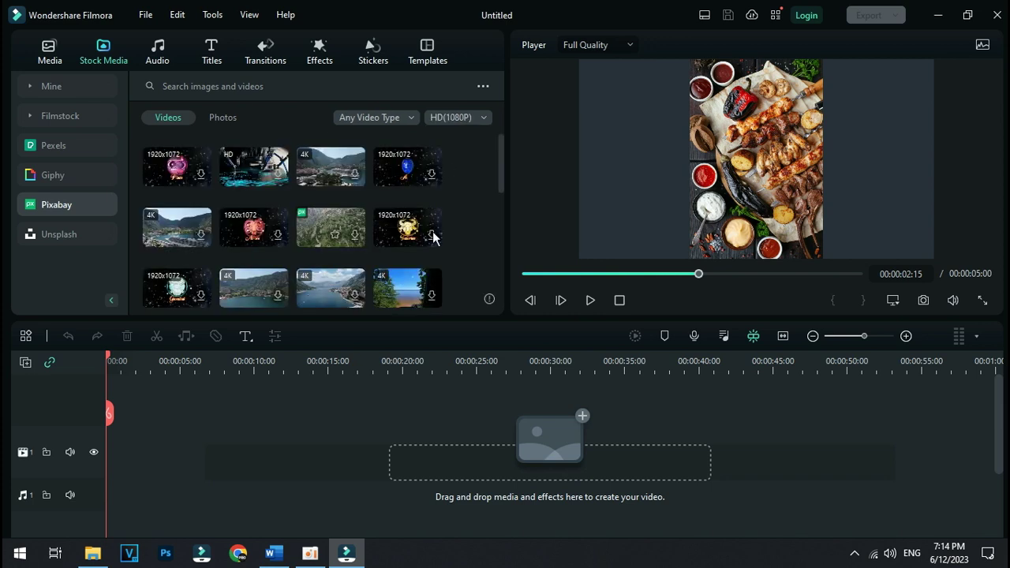
# - Examine the audio library's recommended, music and sound effect categories, including White Noise
pyautogui.click(158, 55)
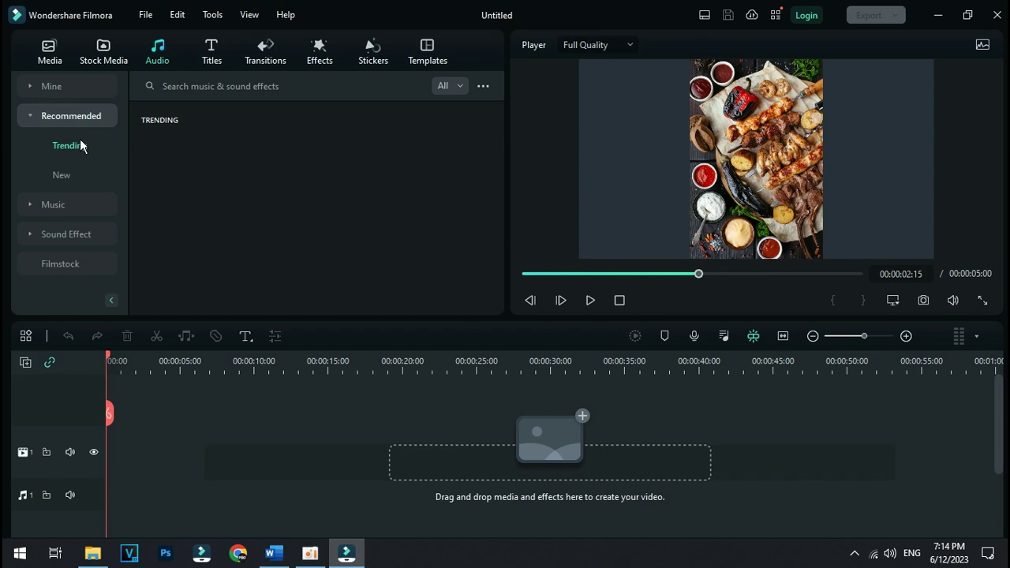
pyautogui.click(60, 176)
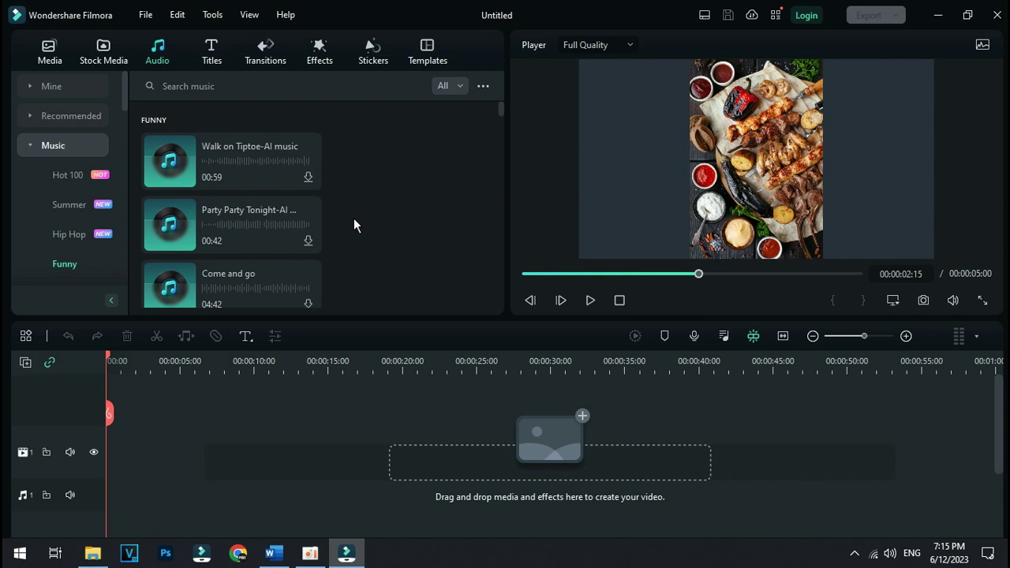
pyautogui.click(66, 86)
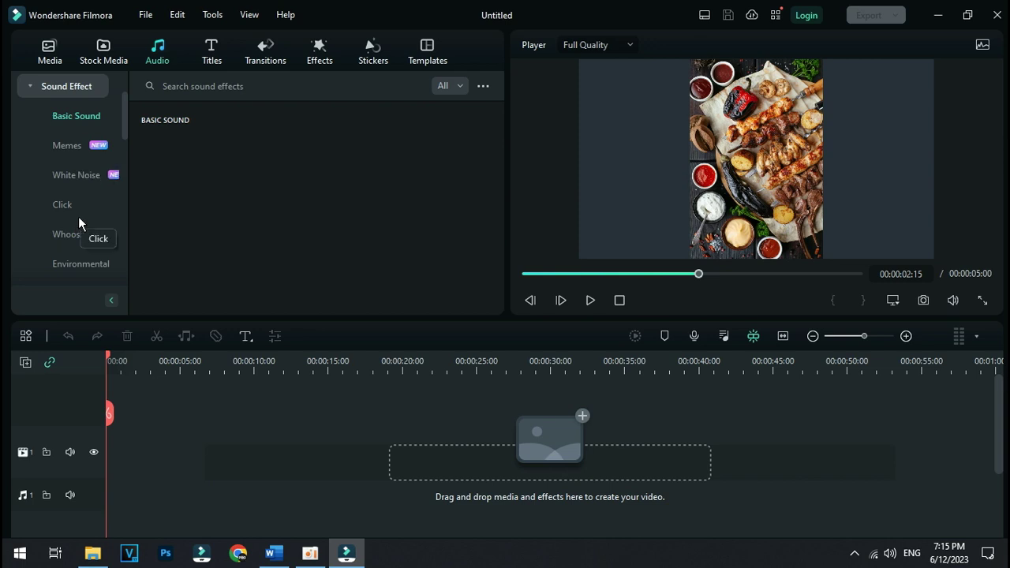
pyautogui.click(75, 175)
# - Browse the trending title templates and preview the Realistic Cinematic Effect title in the player
pyautogui.click(211, 51)
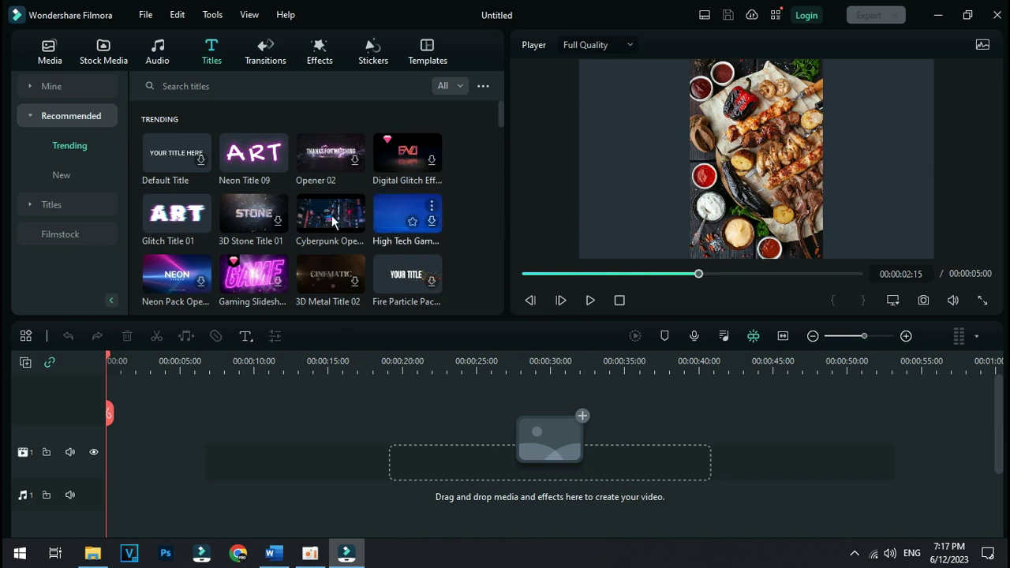
pyautogui.scroll(-2, 475, 243)
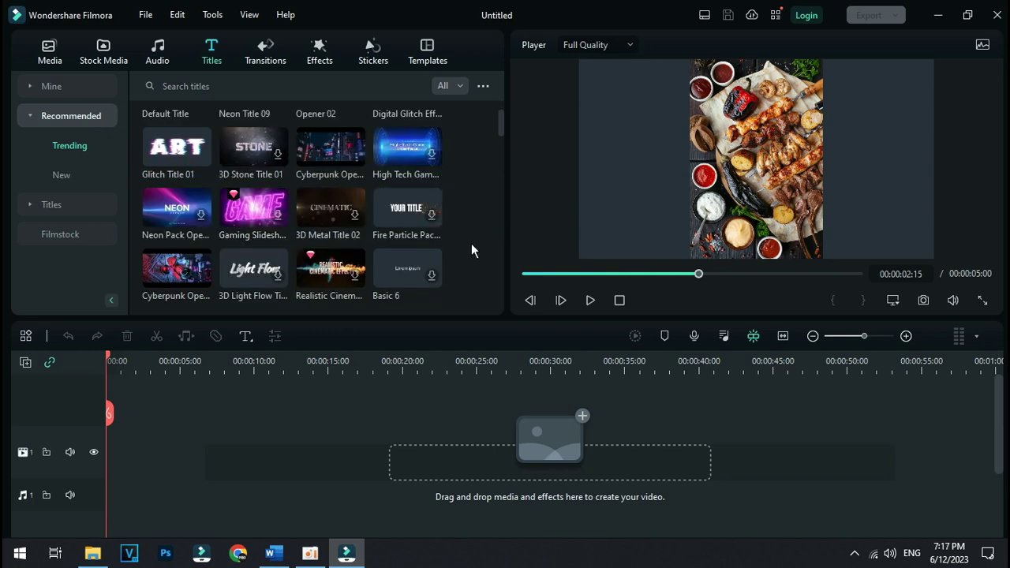
pyautogui.scroll(2, 476, 260)
pyautogui.scroll(-4, 476, 260)
pyautogui.scroll(2, 476, 259)
pyautogui.scroll(-2, 376, 269)
pyautogui.click(337, 218)
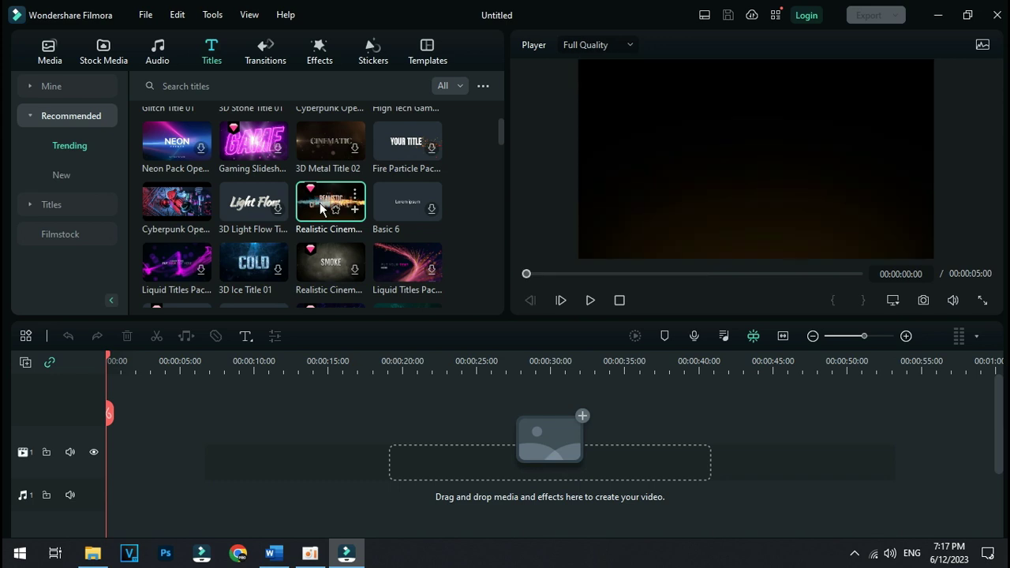
pyautogui.click(590, 301)
pyautogui.click(590, 301)
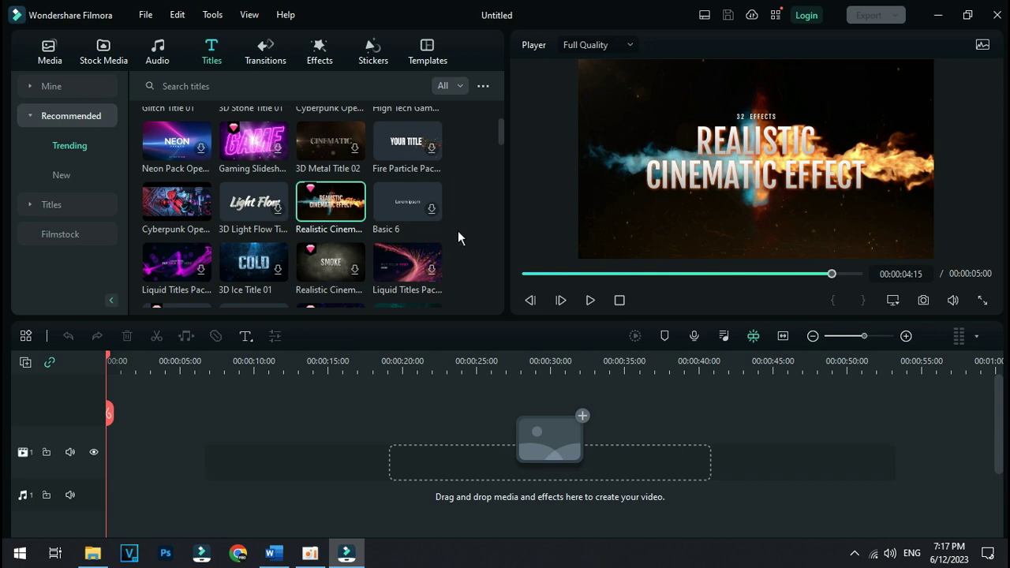
pyautogui.scroll(-2, 458, 230)
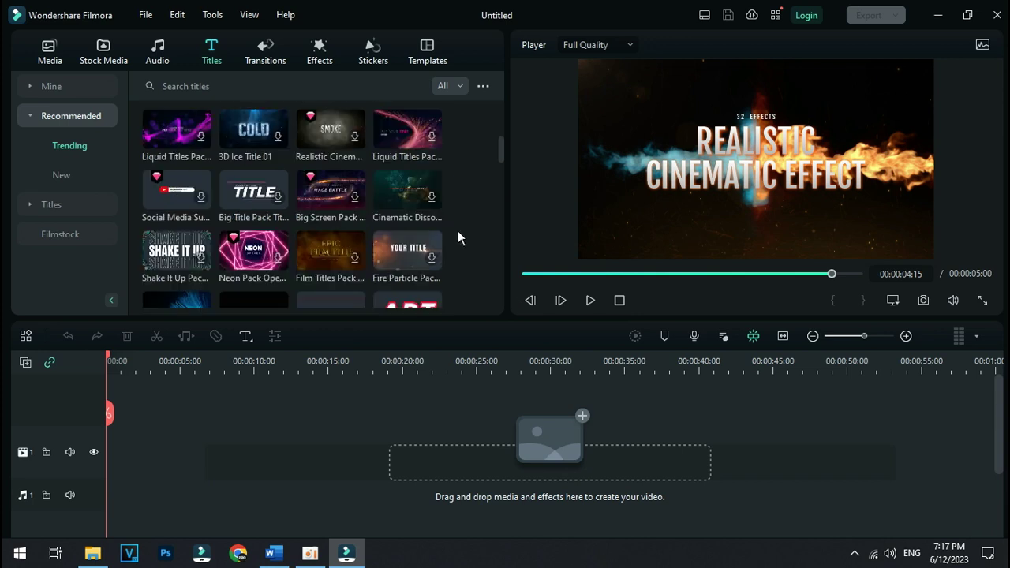
pyautogui.scroll(-3, 458, 230)
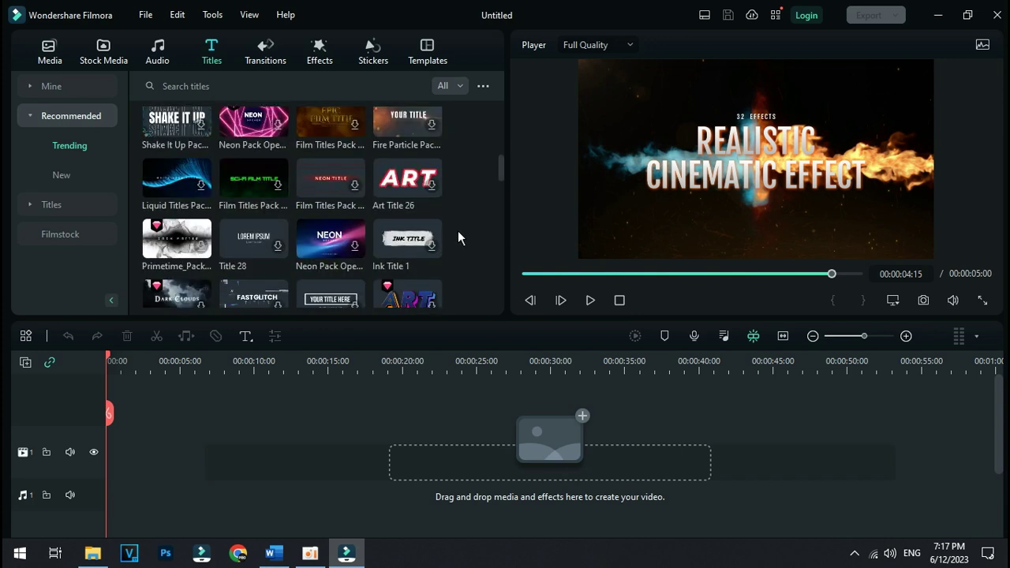
# - Browse the trending transitions and preview Warp Zoom 6 in the player
pyautogui.click(257, 52)
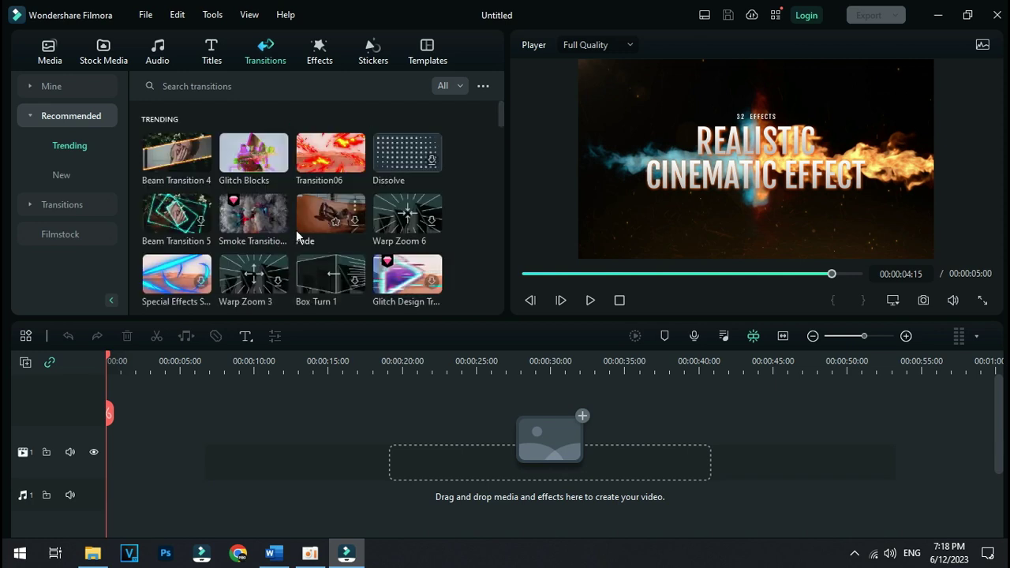
pyautogui.scroll(-2, 329, 225)
pyautogui.scroll(2, 331, 153)
pyautogui.click(392, 213)
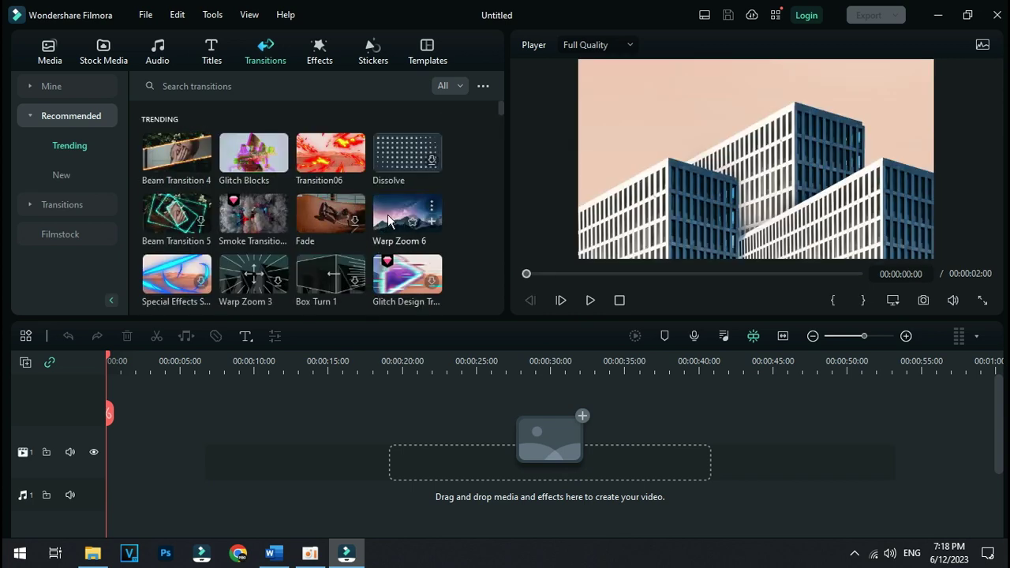
pyautogui.click(388, 214)
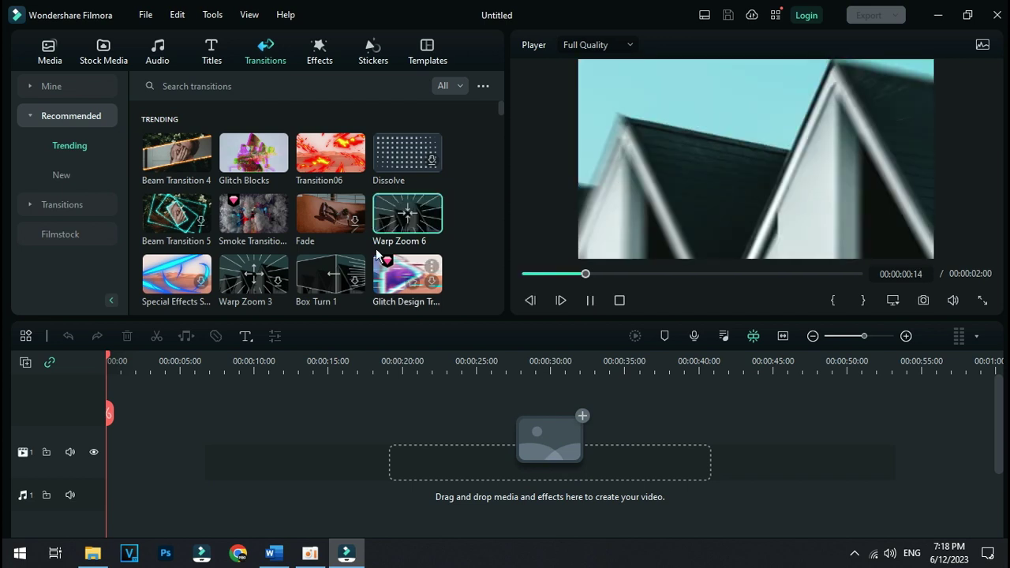
pyautogui.scroll(-3, 378, 237)
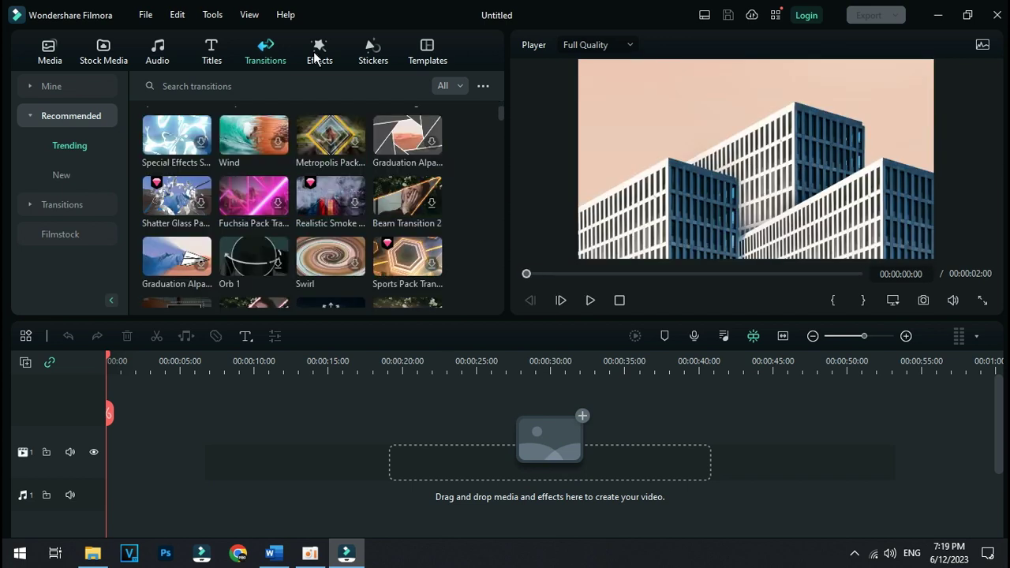
# - Browse the trending video effects in the effects library
pyautogui.click(315, 55)
pyautogui.scroll(-2, 391, 224)
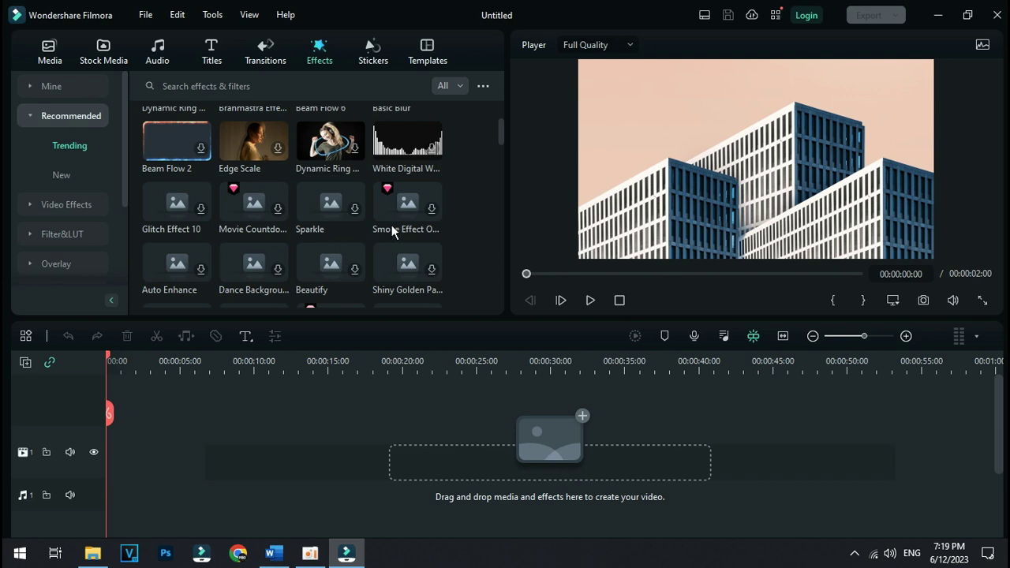
pyautogui.scroll(3, 390, 217)
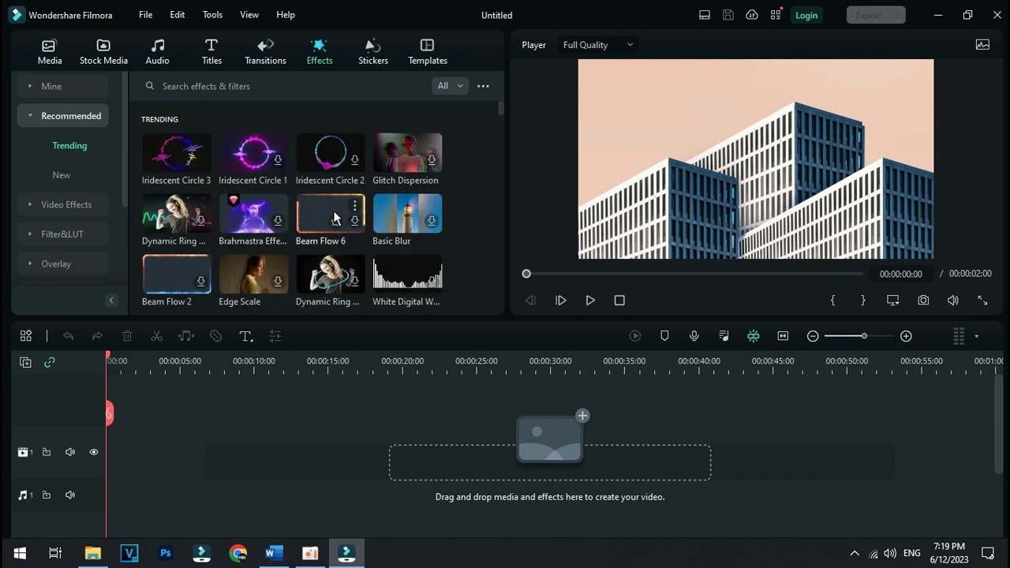
# - Look through the trending stickers, including the subscribe, neon, superhero and hearts elements
pyautogui.click(372, 59)
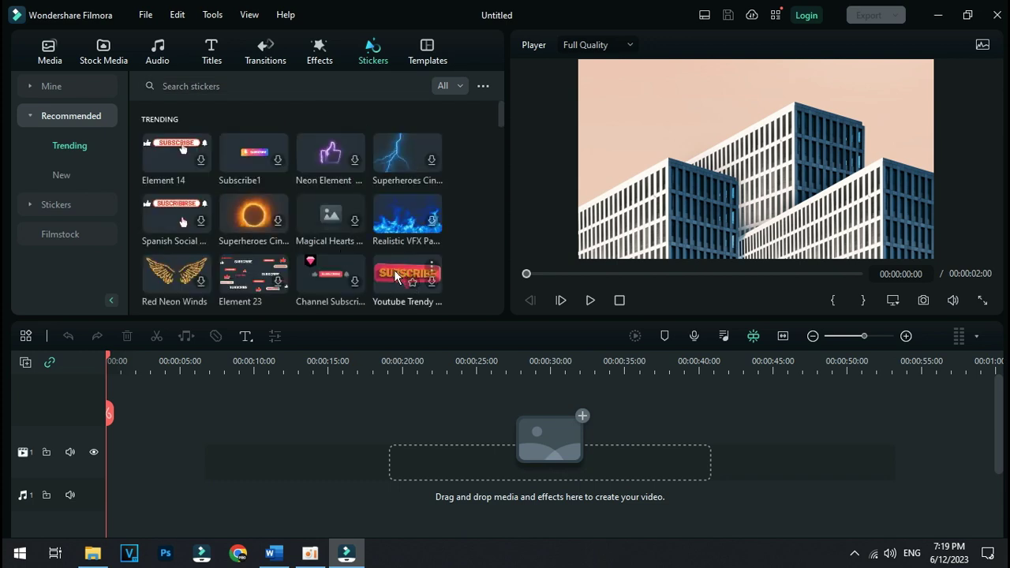
pyautogui.scroll(-1, 284, 213)
pyautogui.scroll(1, 271, 241)
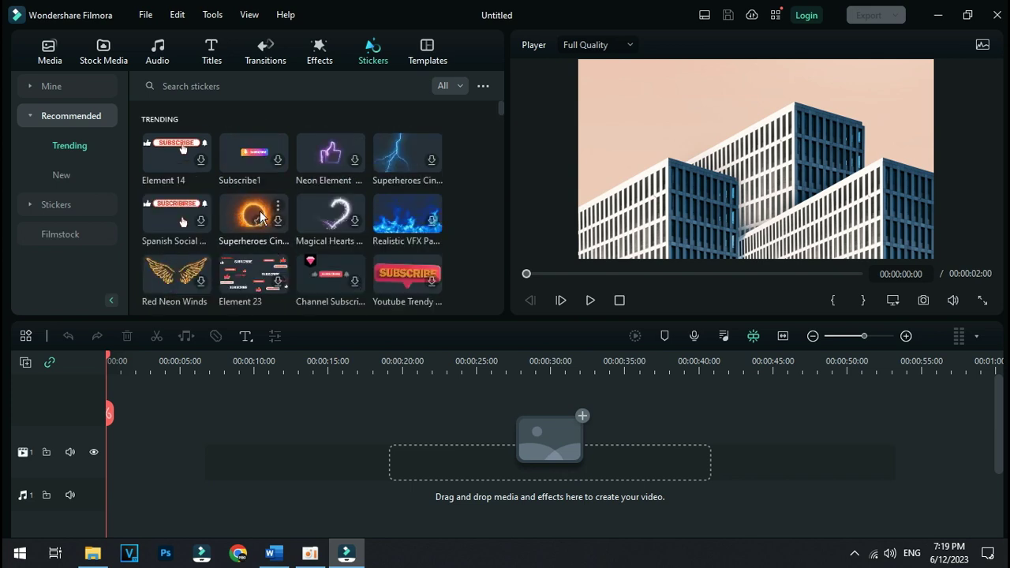
pyautogui.scroll(-2, 360, 234)
pyautogui.scroll(2, 329, 238)
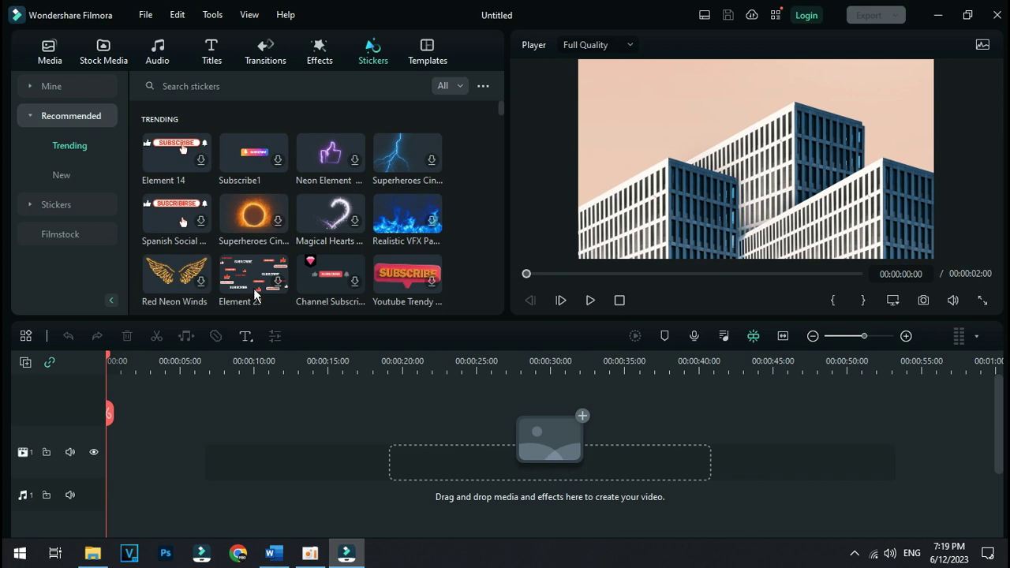
pyautogui.scroll(-8, 264, 206)
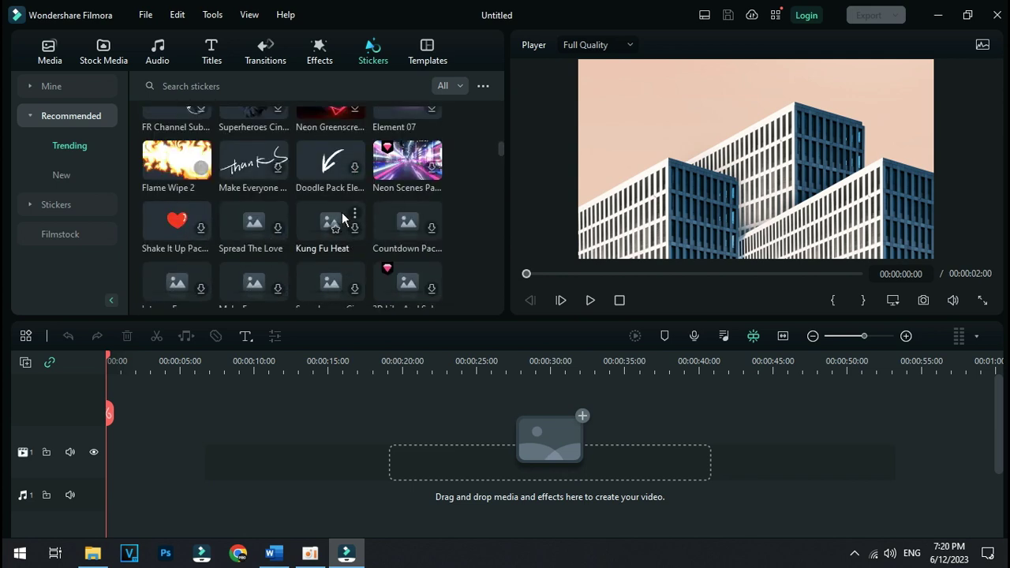
pyautogui.scroll(2, 176, 179)
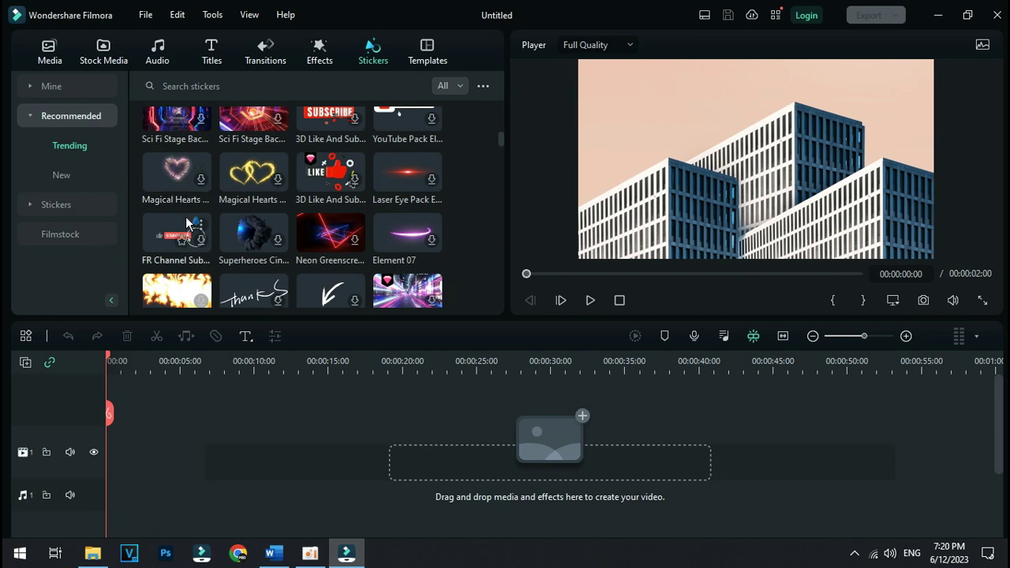
pyautogui.scroll(-2, 187, 223)
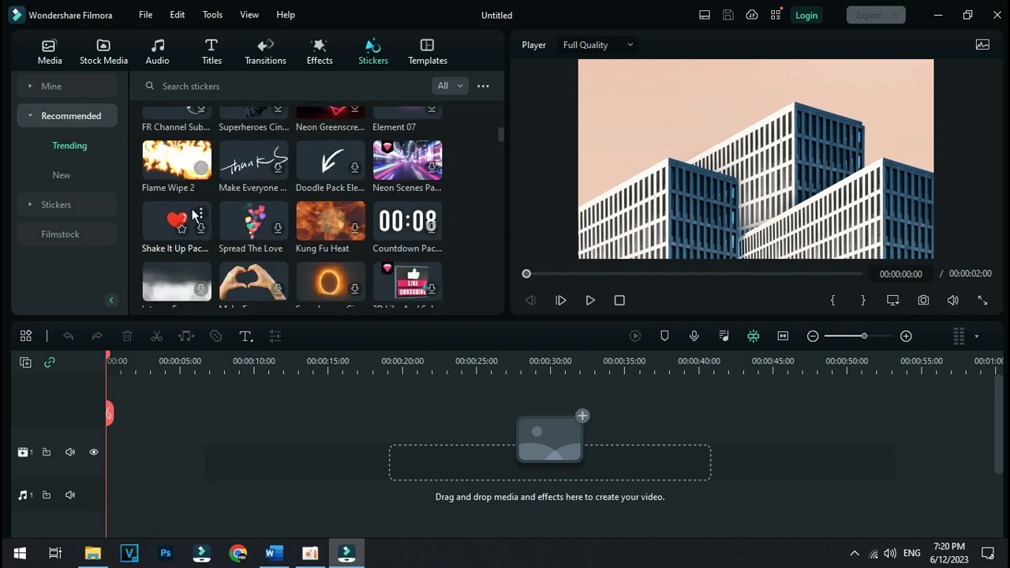
pyautogui.scroll(6, 191, 209)
pyautogui.scroll(5, 191, 208)
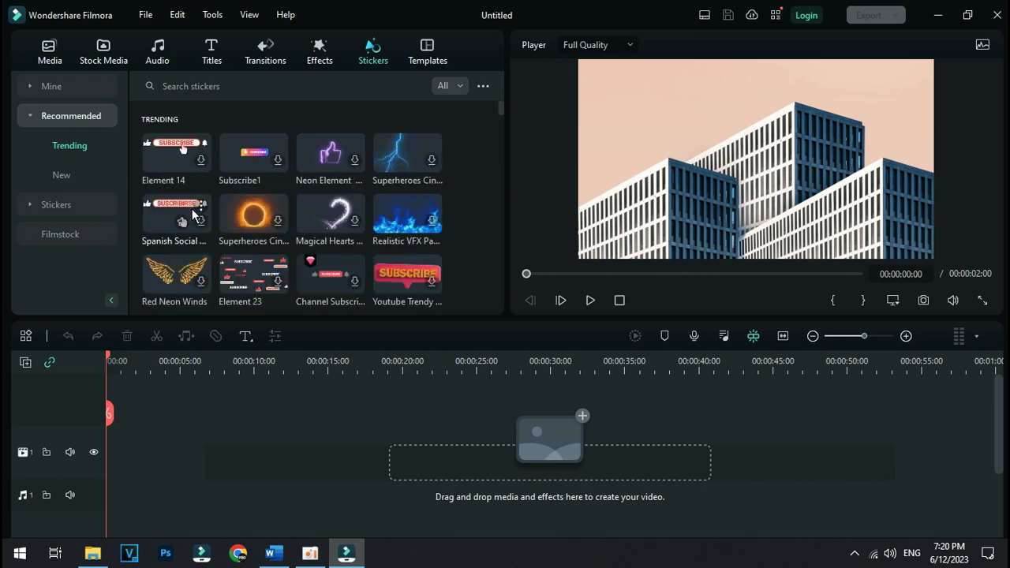
# - Browse the collage templates in the templates library
pyautogui.click(428, 52)
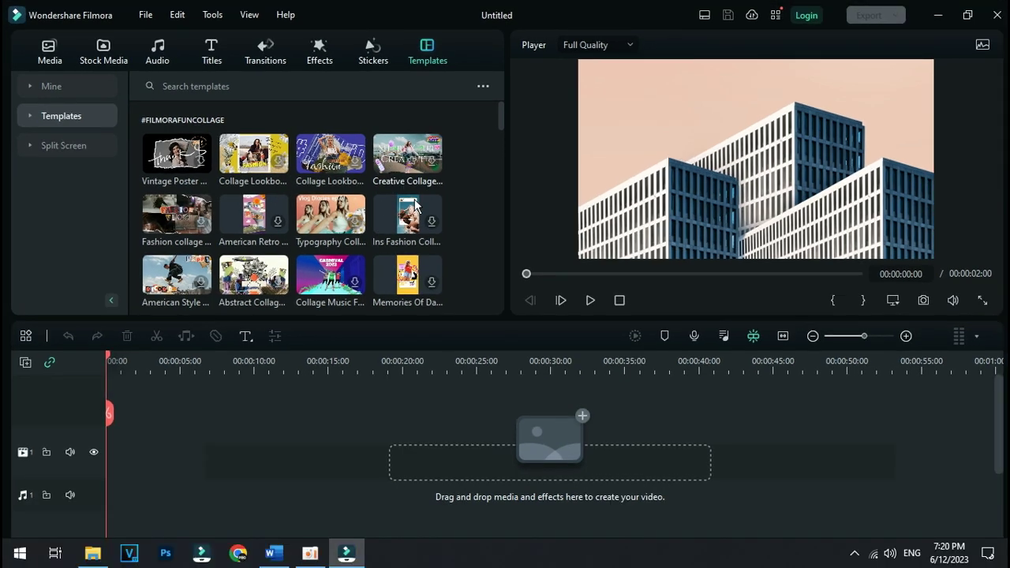
pyautogui.scroll(-2, 316, 221)
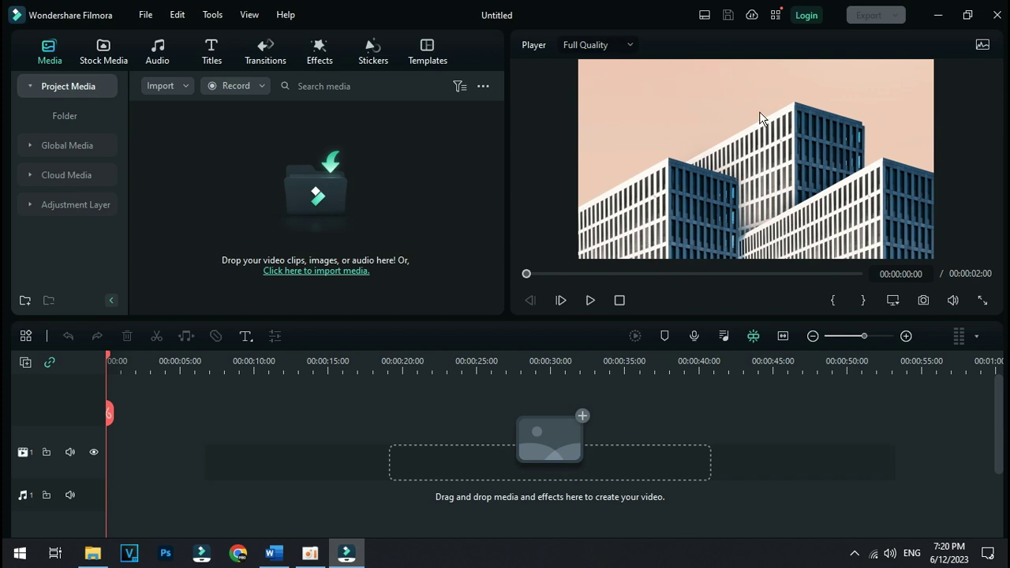
# - Play and pause the transition preview in the player, and rewind it to the start
pyautogui.click(592, 300)
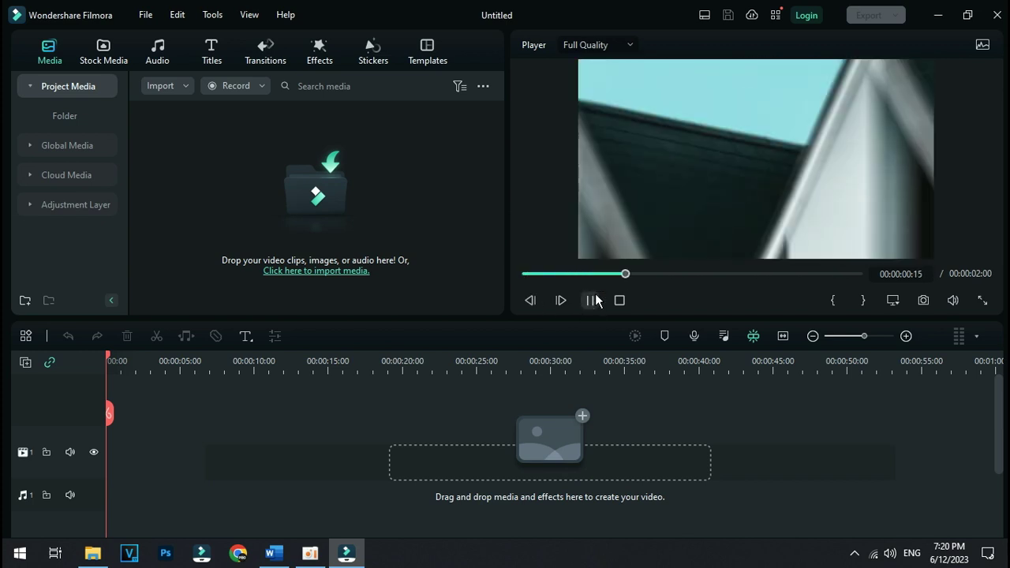
pyautogui.click(590, 300)
pyautogui.moveTo(588, 274); pyautogui.dragTo(526, 275)
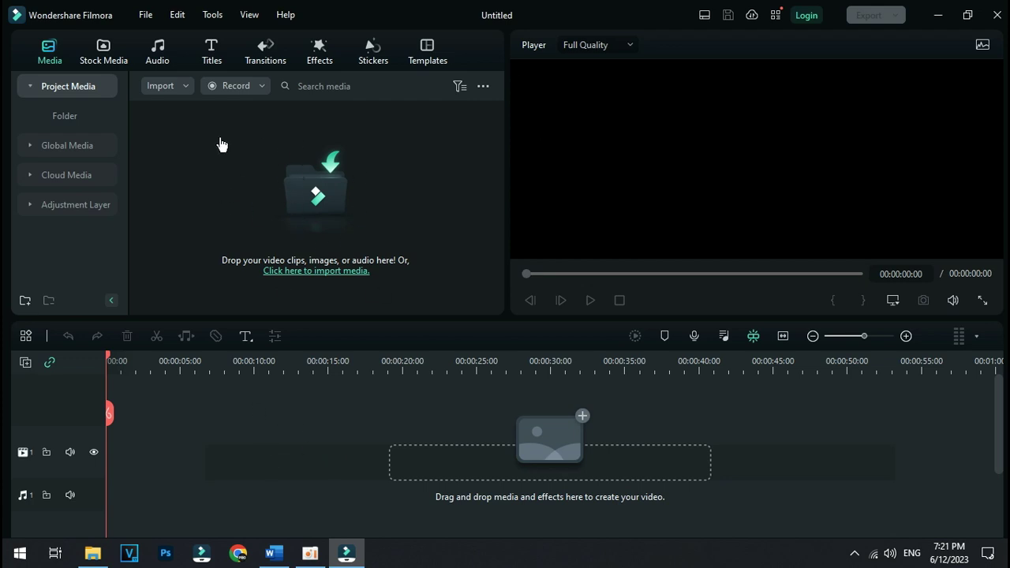
# - Import the Green Screen, Sea 1, Sea 2, Sea 3, Water 1, Water 2 and Water 3 files from the Viedos folder into the project media
pyautogui.click(318, 170)
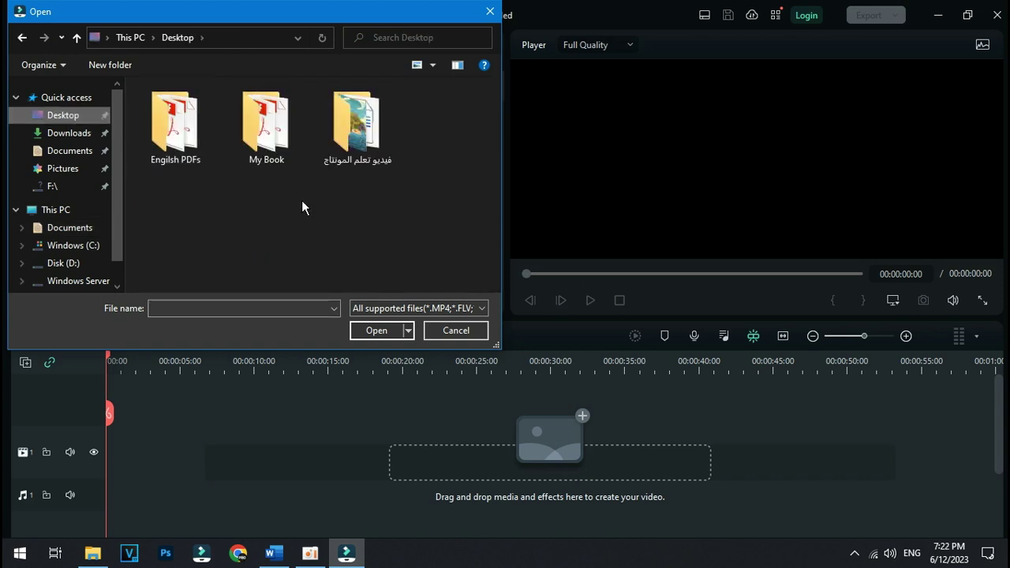
pyautogui.doubleClick(357, 120)
pyautogui.doubleClick(199, 112)
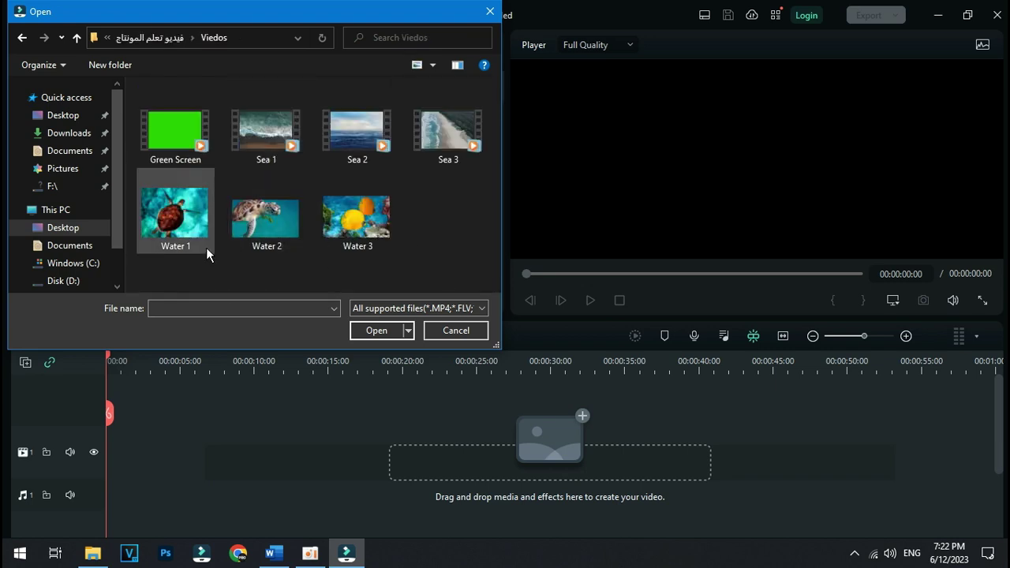
pyautogui.moveTo(164, 267); pyautogui.dragTo(473, 126)
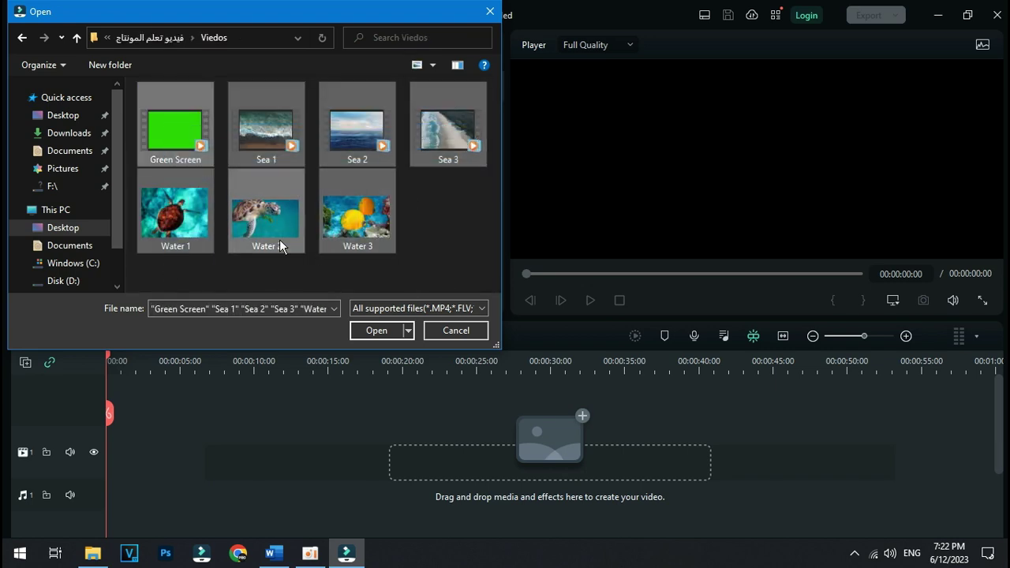
pyautogui.click(363, 330)
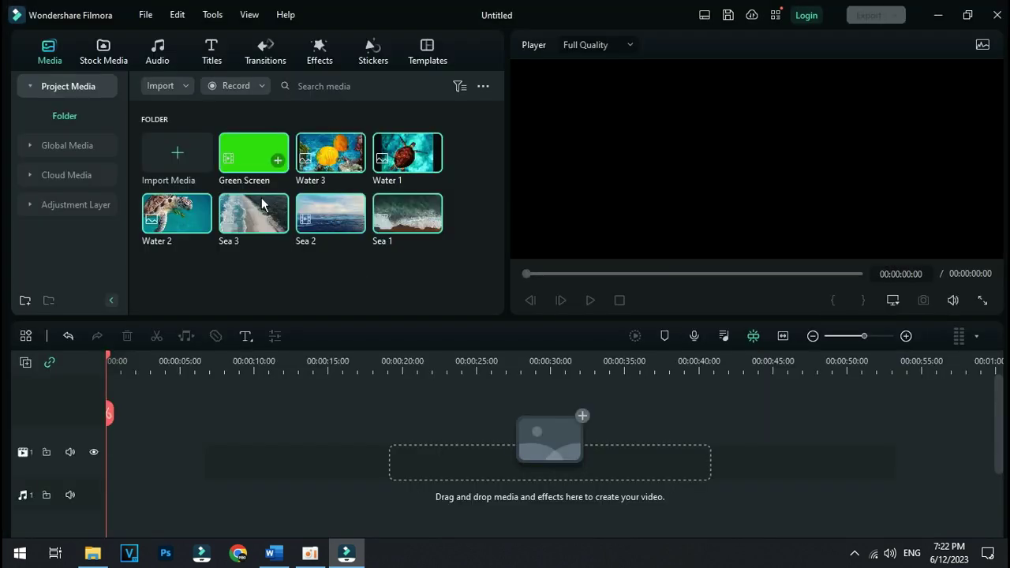
pyautogui.click(319, 274)
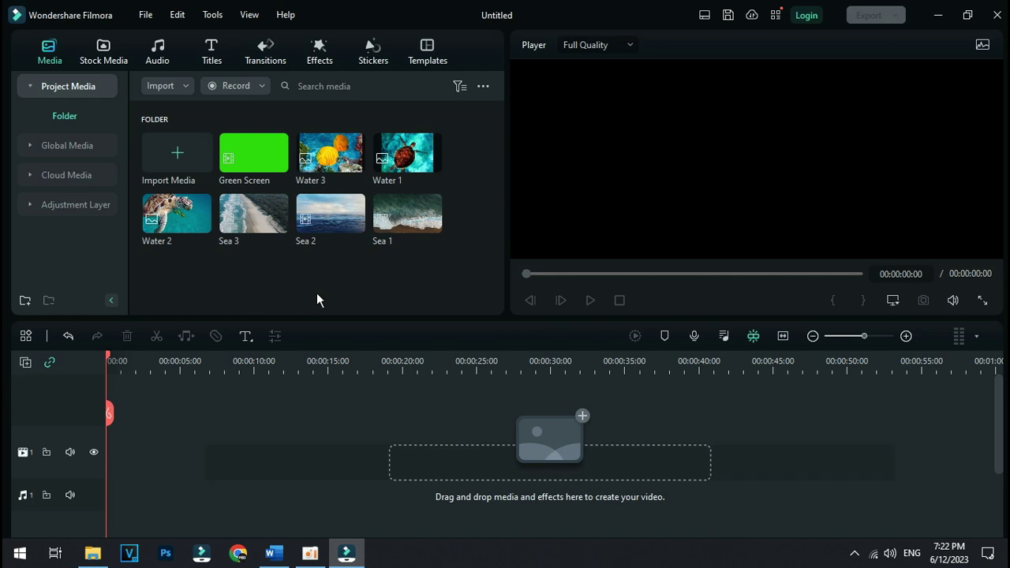
# - Place the Sea 1 clip at the start of video track 1 and match the project settings to the media at 1920 x 1080 29.97fps
pyautogui.moveTo(401, 211); pyautogui.dragTo(111, 465)
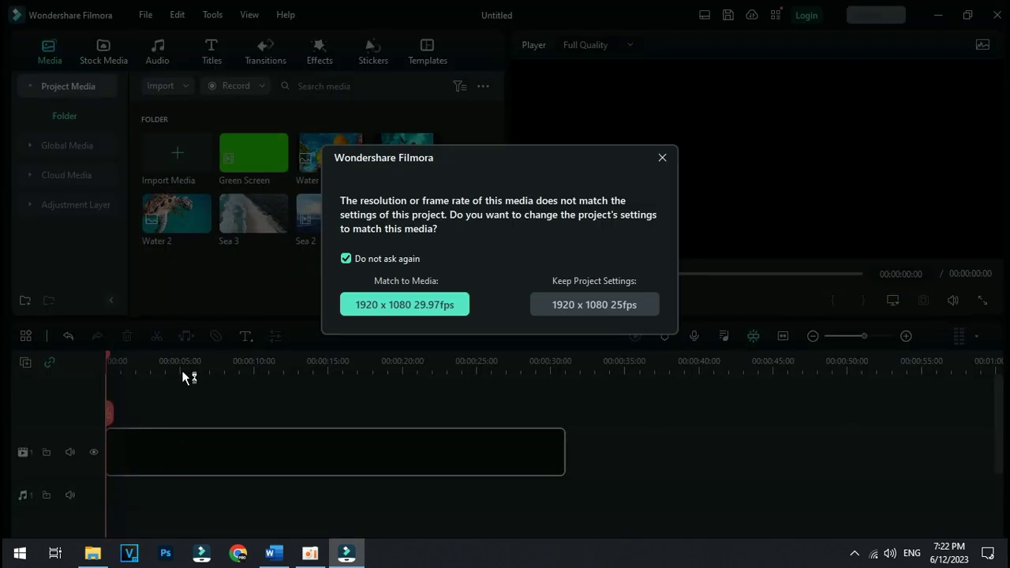
pyautogui.click(411, 307)
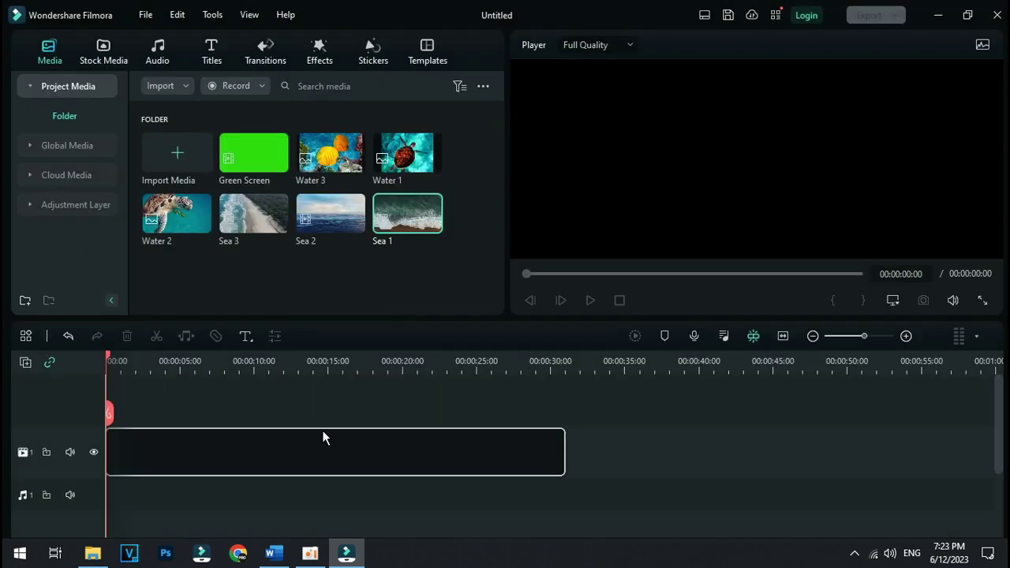
pyautogui.moveTo(323, 436); pyautogui.dragTo(324, 438)
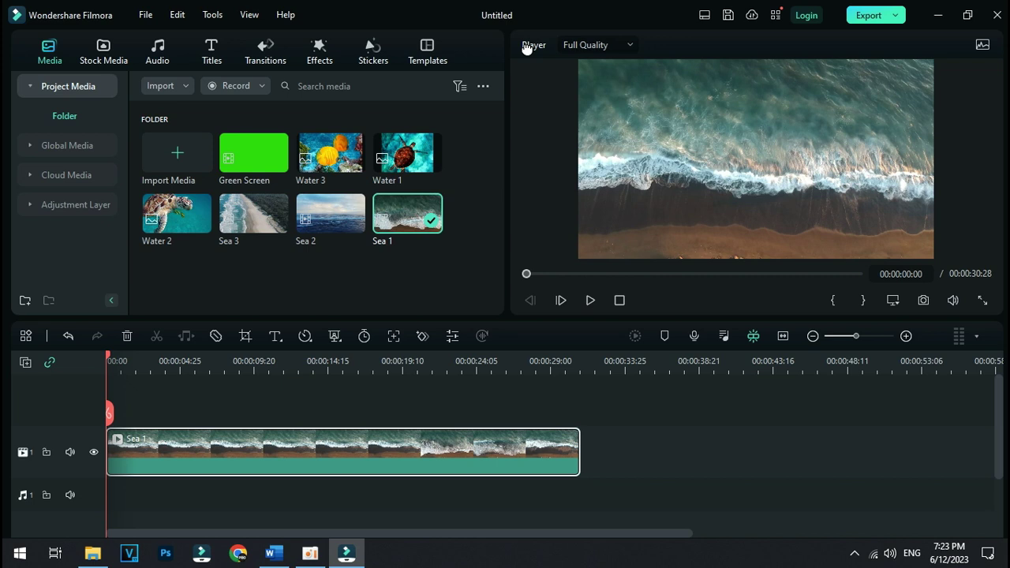
# - Set the player's preview playback to 1/4 Quality and deselect the timeline clip
pyautogui.click(587, 46)
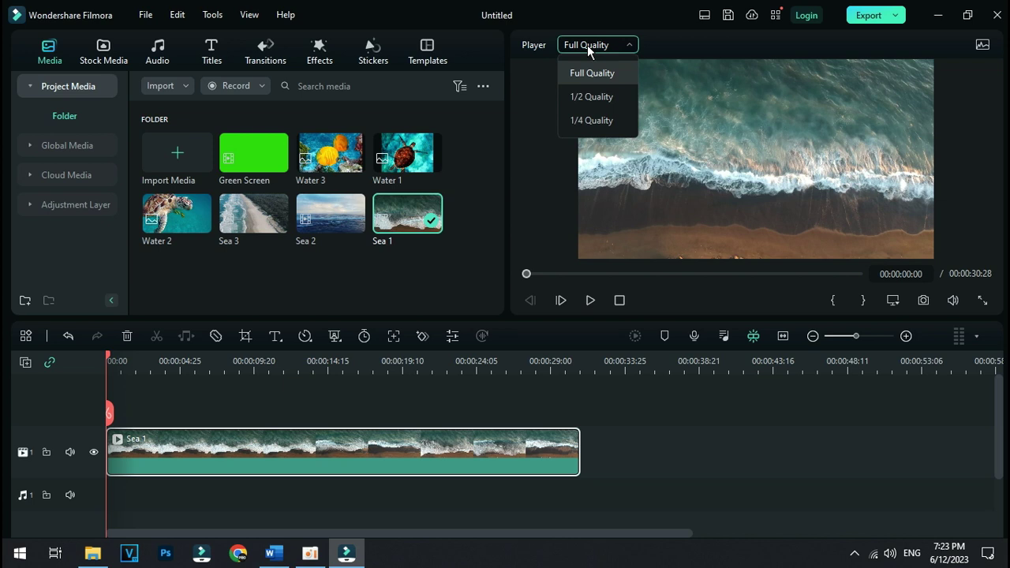
pyautogui.click(592, 120)
pyautogui.click(406, 327)
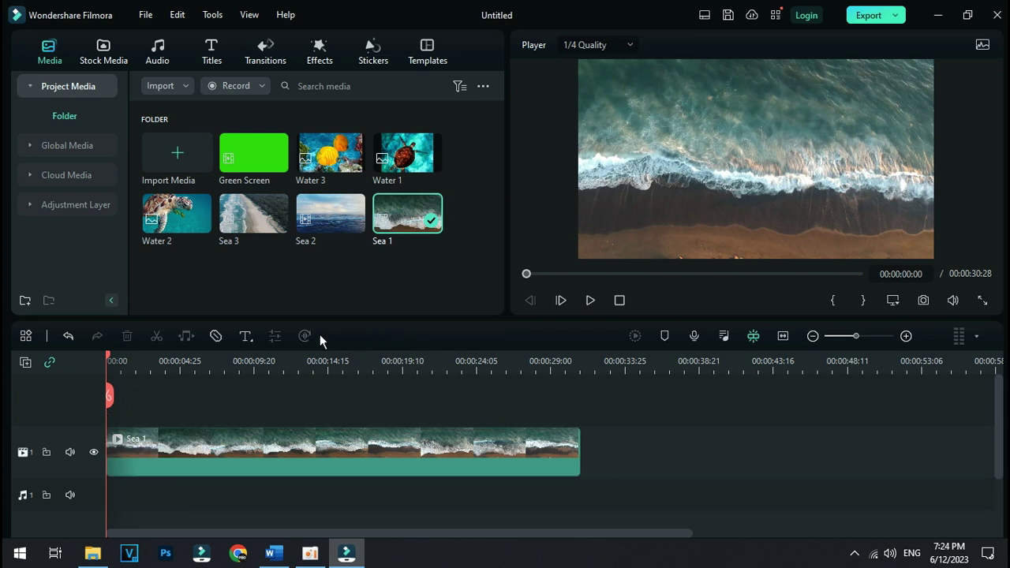
# - Scrub the playhead to 00:00:04:23 on the timeline and split the Sea 1 clip there
pyautogui.moveTo(631, 406); pyautogui.dragTo(265, 490)
pyautogui.moveTo(109, 394); pyautogui.dragTo(165, 394)
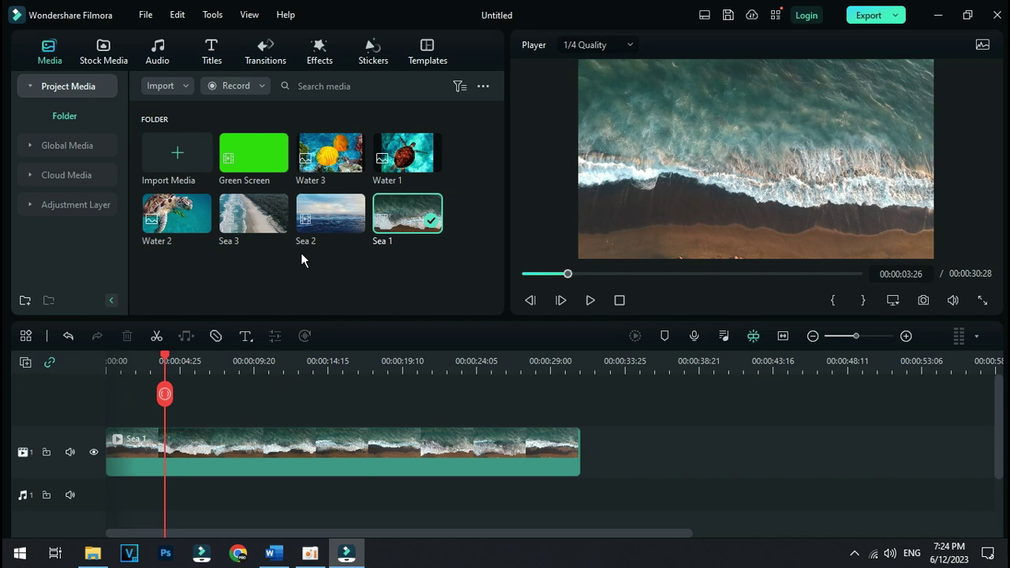
pyautogui.moveTo(262, 419); pyautogui.dragTo(233, 411)
pyautogui.click(176, 446)
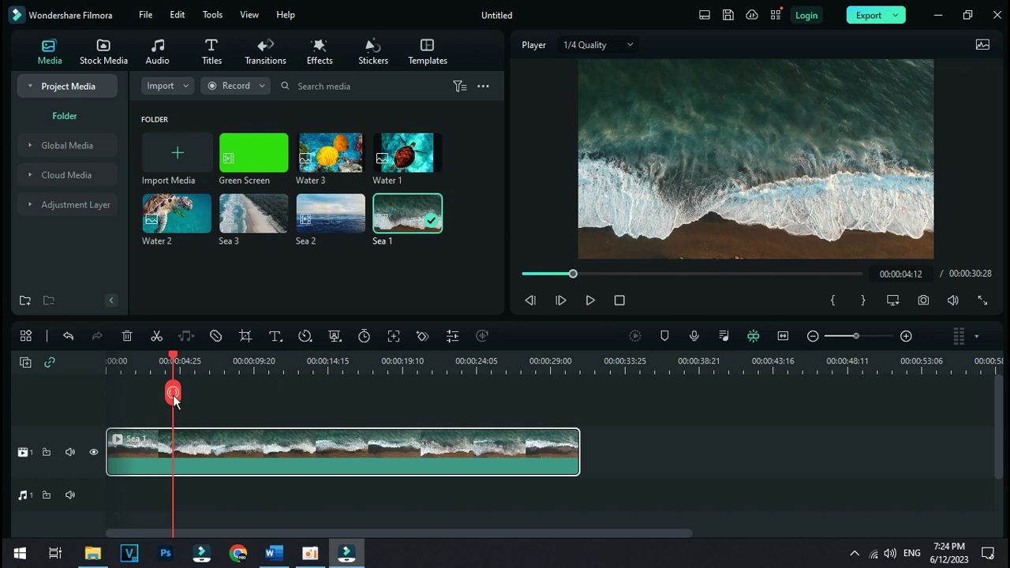
pyautogui.moveTo(173, 395); pyautogui.dragTo(160, 399)
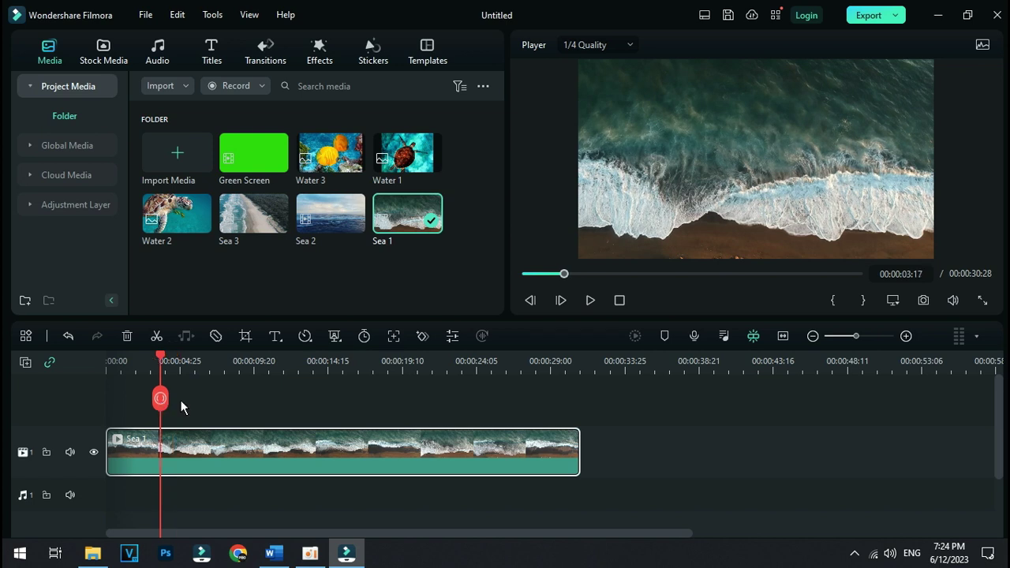
pyautogui.moveTo(180, 406); pyautogui.dragTo(187, 404)
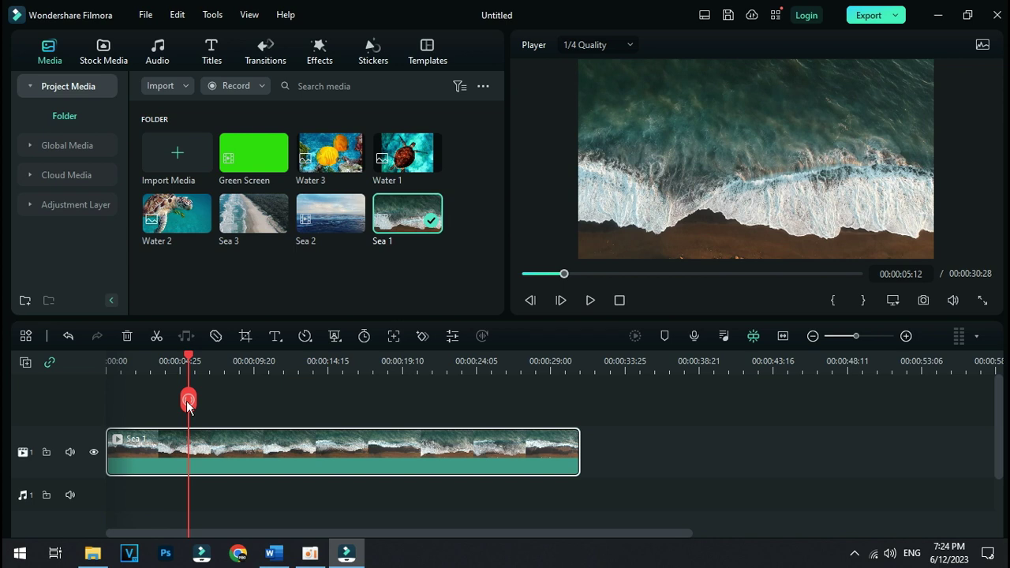
pyautogui.moveTo(188, 401); pyautogui.dragTo(179, 399)
pyautogui.moveTo(181, 446); pyautogui.dragTo(179, 444)
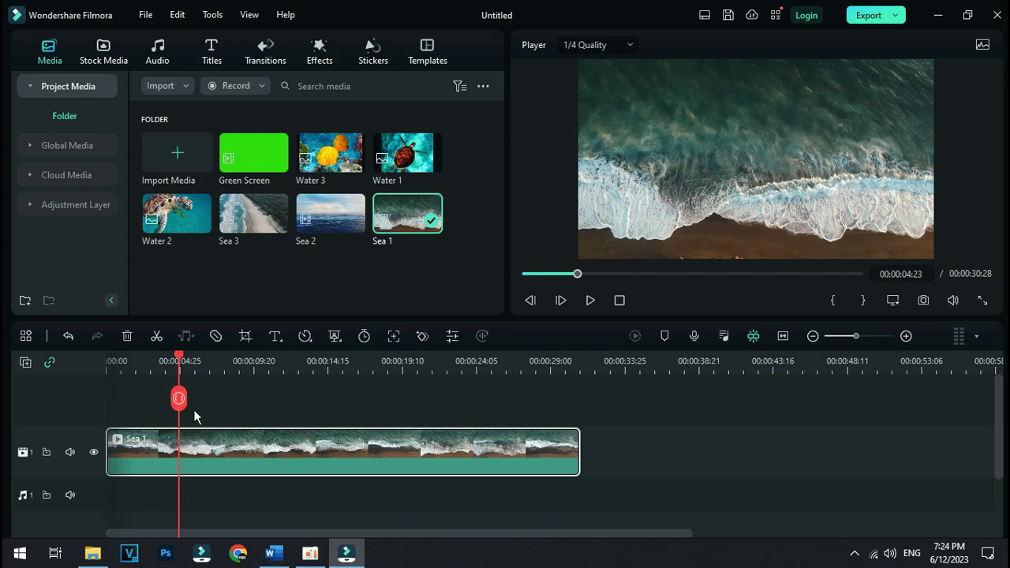
pyautogui.click(196, 417)
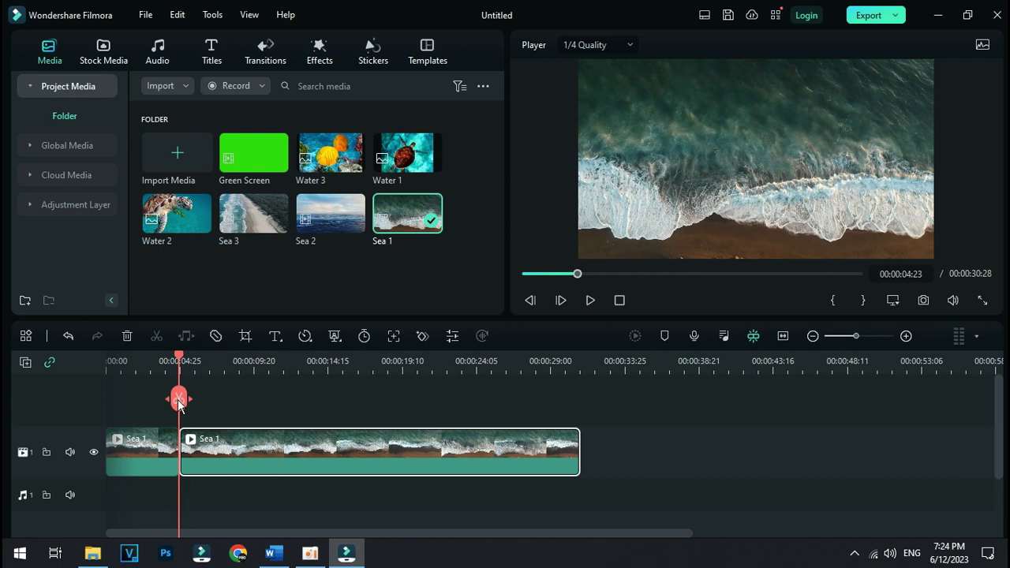
# - Split the second piece of Sea 1 at 00:00:12:06 and select individual pieces on the track
pyautogui.moveTo(179, 399); pyautogui.dragTo(292, 401)
pyautogui.click(292, 401)
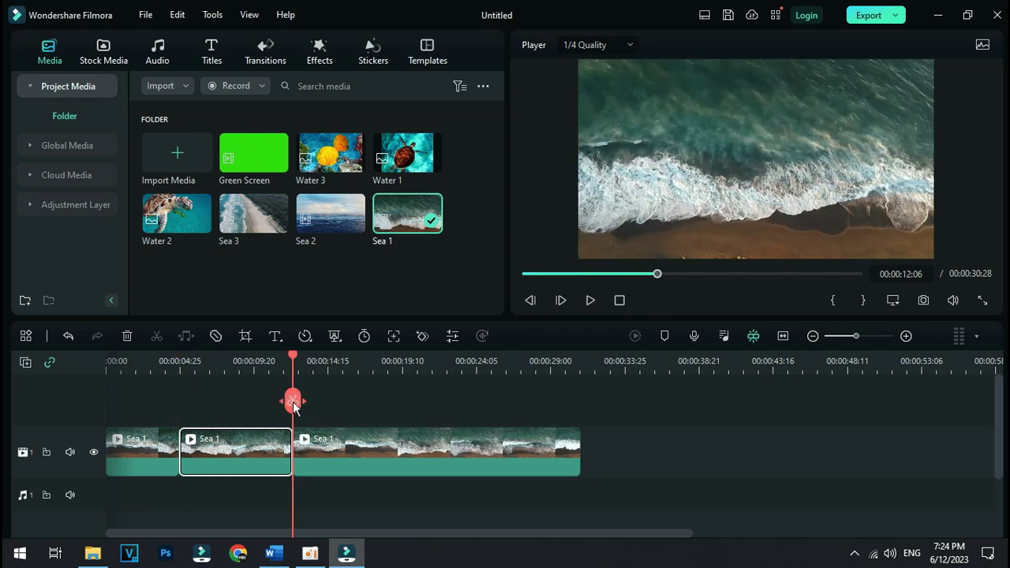
pyautogui.click(145, 452)
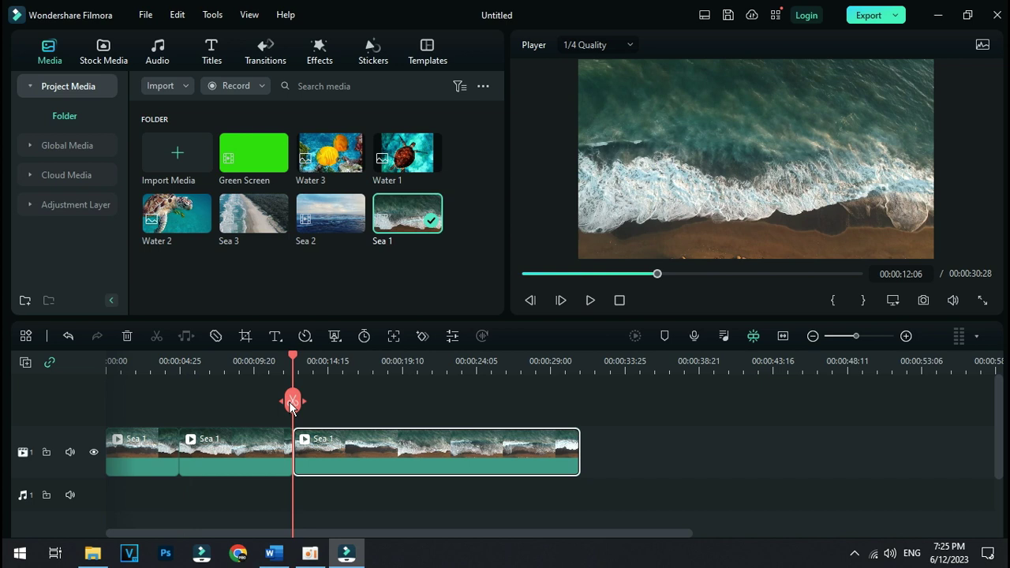
# - Move the playhead back to 00:00:08:26 and delete the middle Sea 1 piece from video track 1
pyautogui.press('Left')
pyautogui.press('Left')
pyautogui.press('Left')
pyautogui.press('Left')
pyautogui.press('Left')
pyautogui.press('Left')
pyautogui.press('Left')
pyautogui.press('Left')
pyautogui.press('Left')
pyautogui.press('Left')
pyautogui.press('Left')
pyautogui.press('Left')
pyautogui.press('Left')
pyautogui.press('Left')
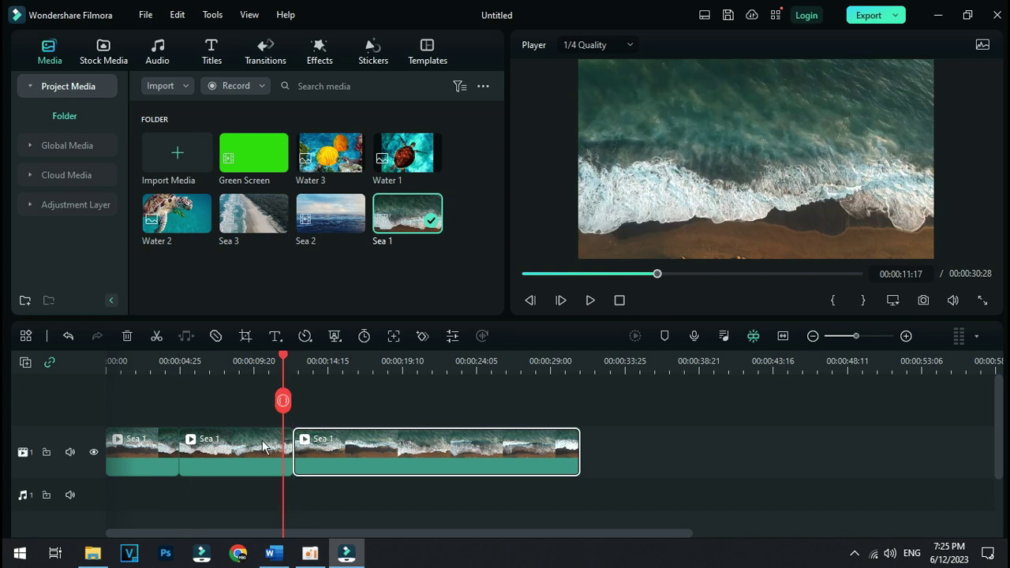
pyautogui.click(242, 364)
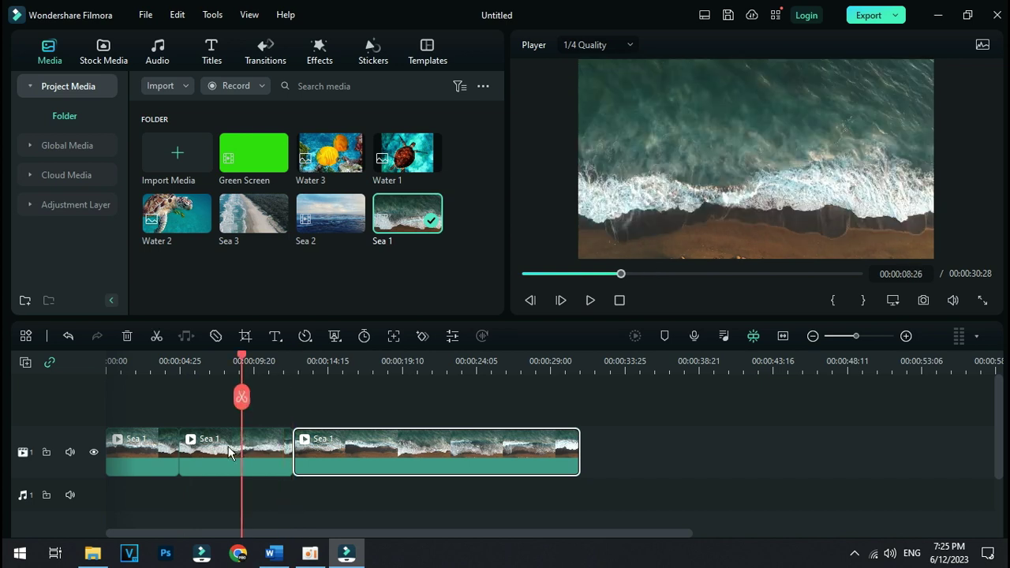
pyautogui.click(229, 451)
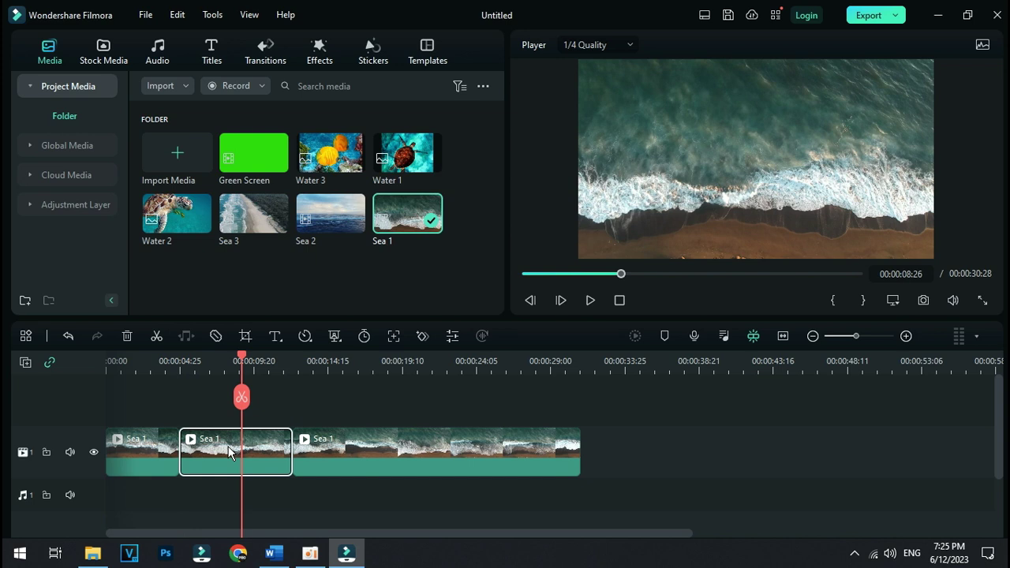
pyautogui.click(127, 337)
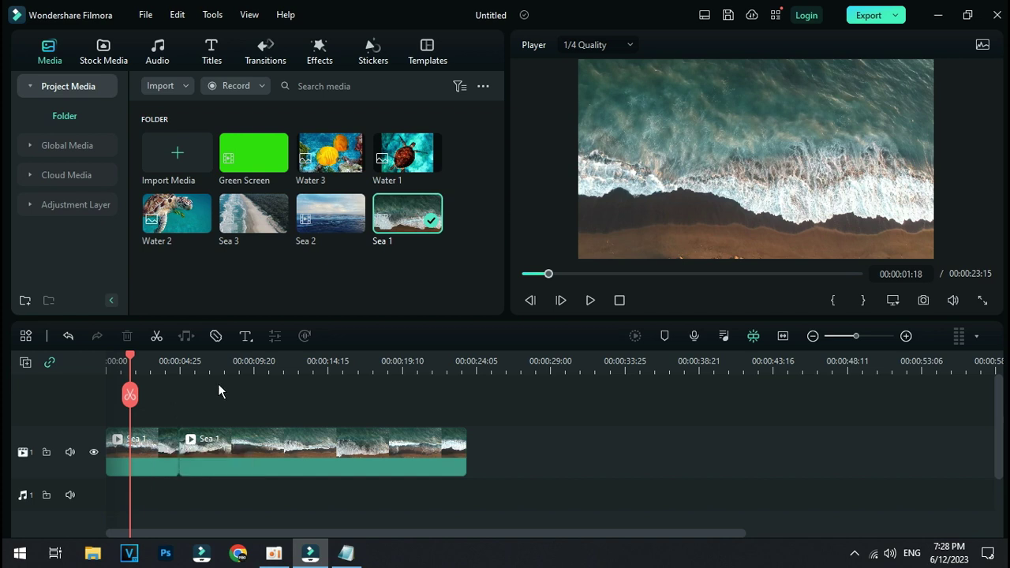
# - Move the short first Sea 1 piece behind the longer one and shift both pieces to the start of the track
pyautogui.click(256, 454)
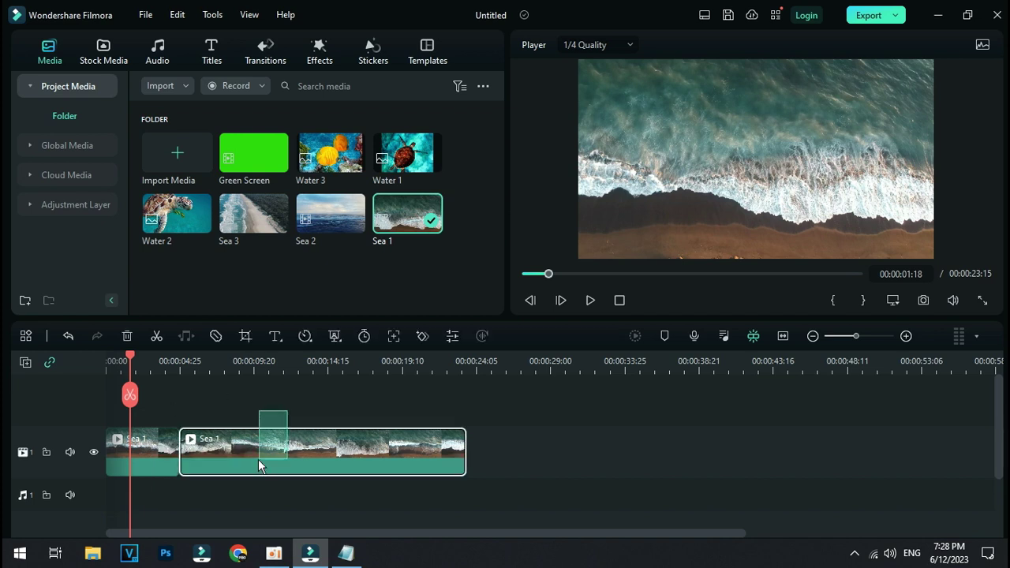
pyautogui.click(176, 409)
pyautogui.click(155, 442)
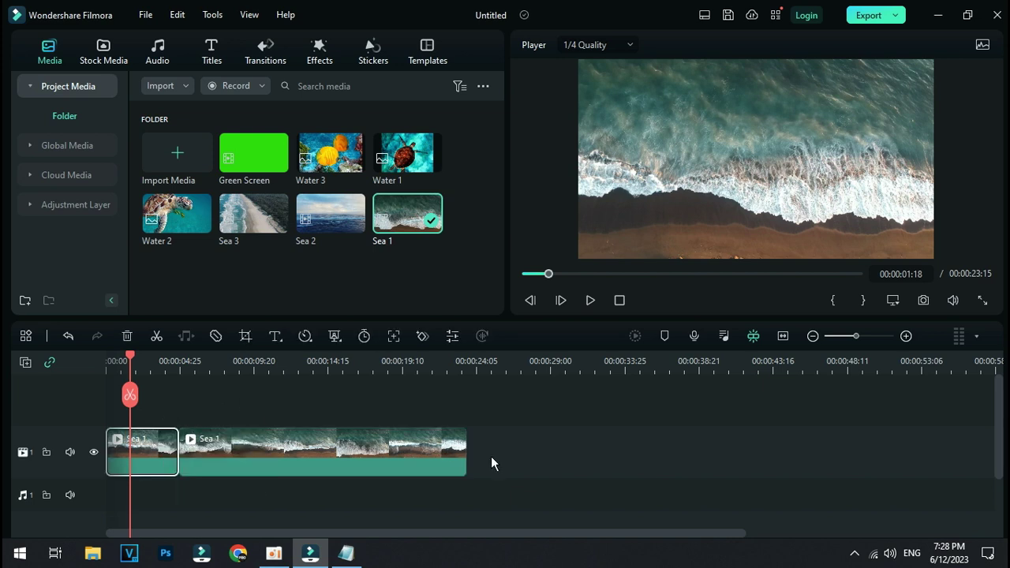
pyautogui.moveTo(154, 458); pyautogui.dragTo(515, 469)
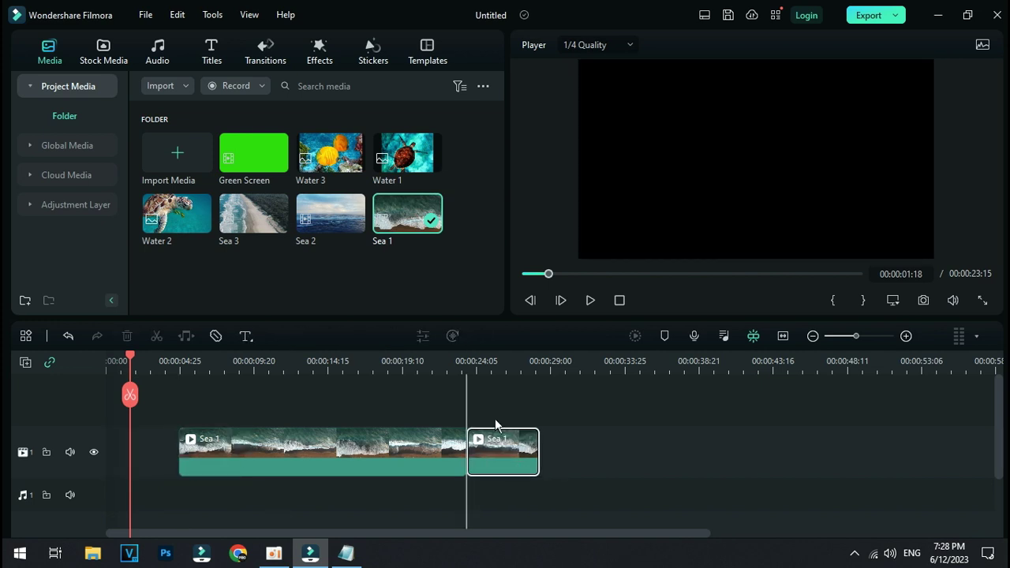
pyautogui.moveTo(386, 457); pyautogui.dragTo(274, 449)
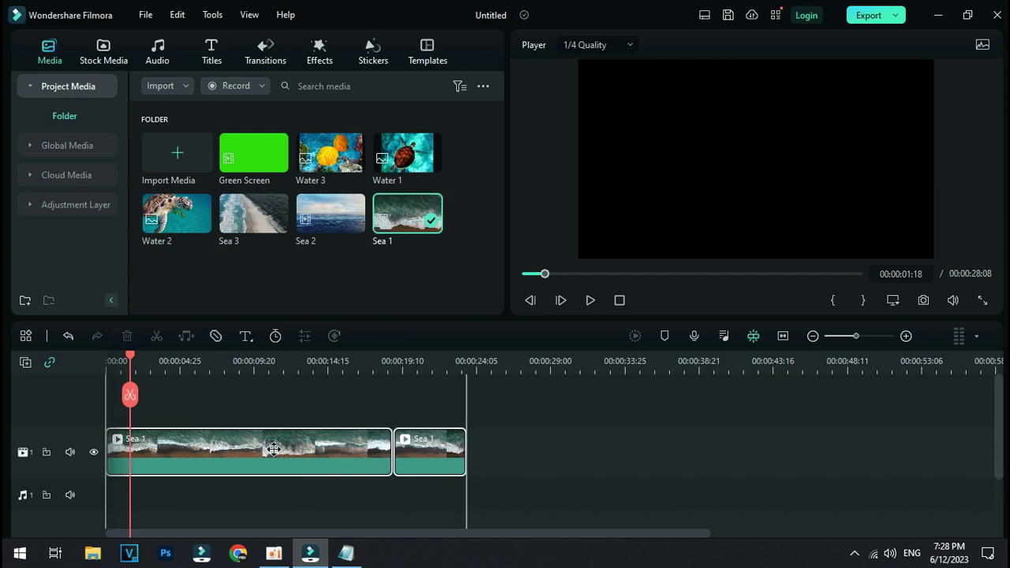
pyautogui.moveTo(273, 449); pyautogui.dragTo(274, 449)
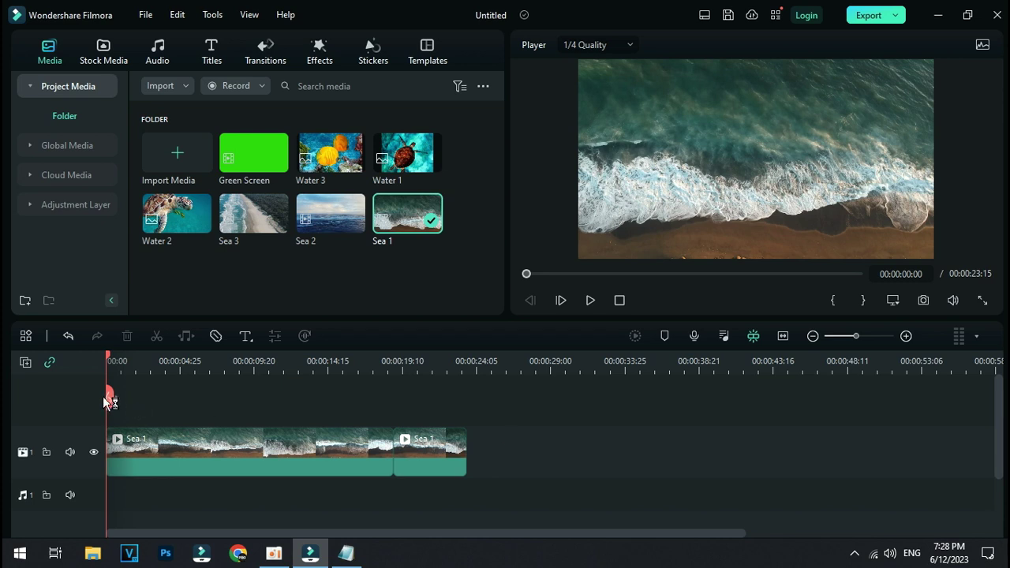
pyautogui.moveTo(107, 398); pyautogui.dragTo(164, 398)
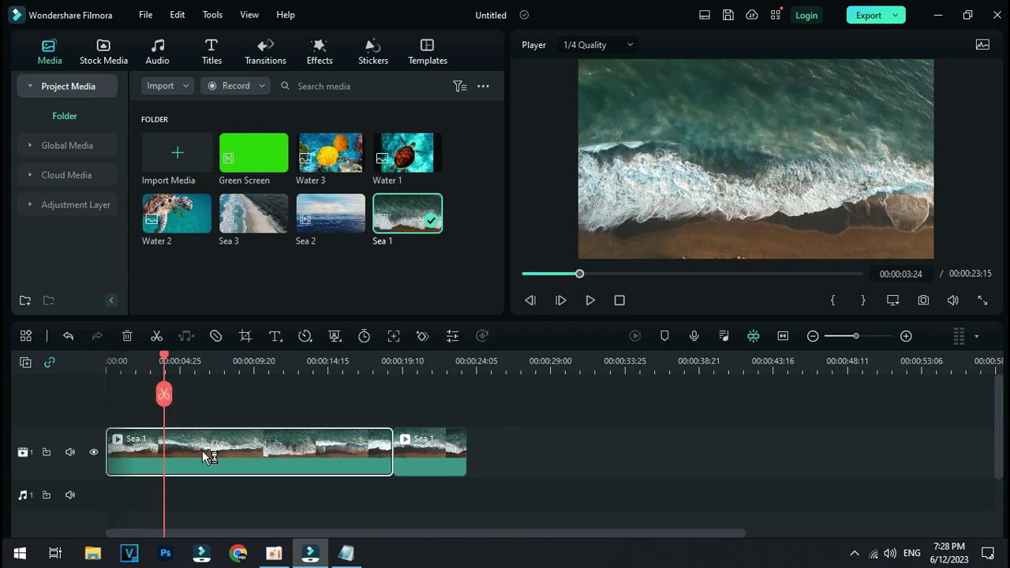
pyautogui.click(252, 447)
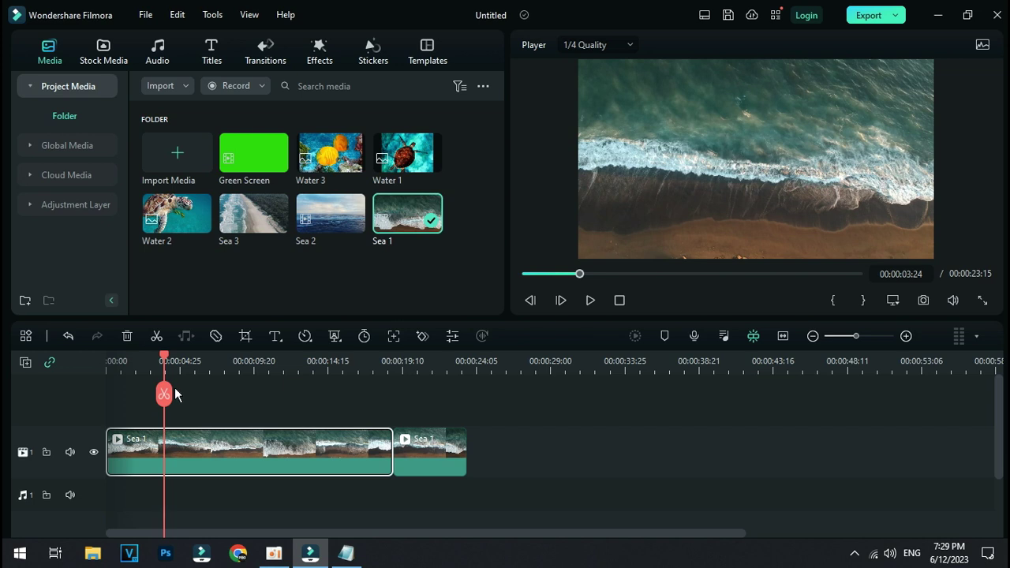
# - Undo the piece moves, the deletion and the splits until Sea 1 is a single clip on the track
pyautogui.click(68, 336)
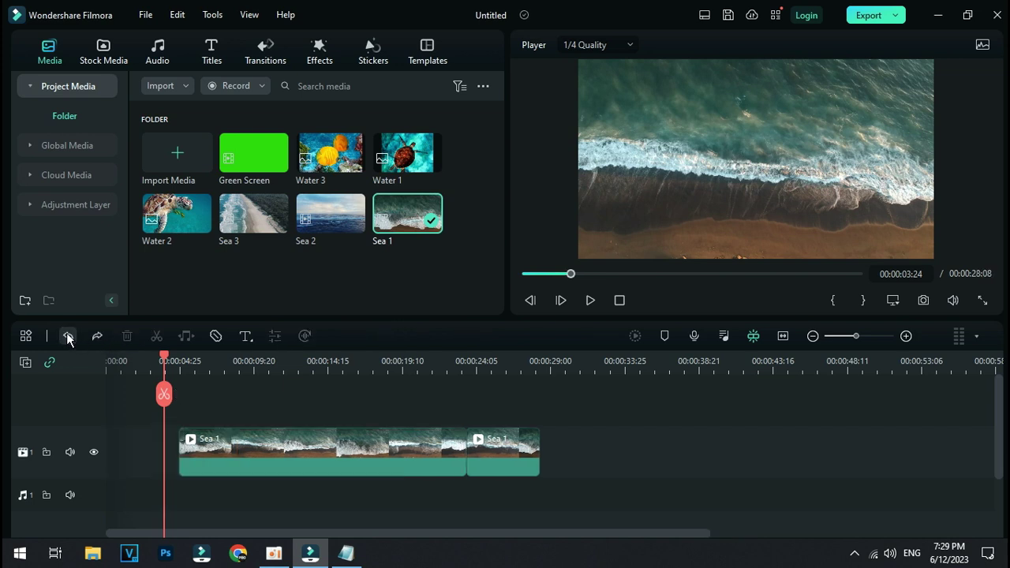
pyautogui.click(68, 336)
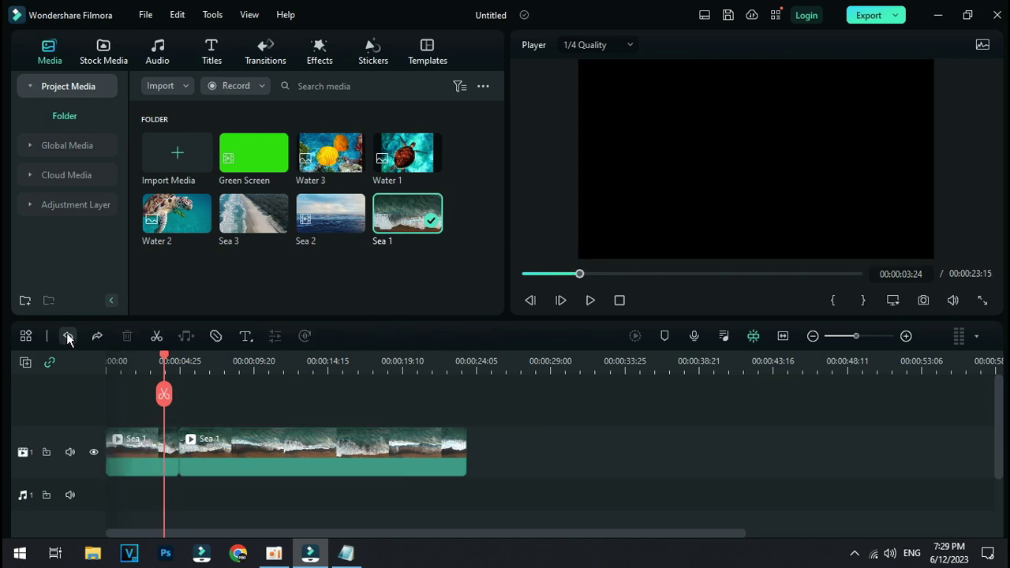
pyautogui.click(67, 336)
# - Redo and undo the most recent Sea 1 edit several times, ending with the clip unsplit
pyautogui.click(98, 336)
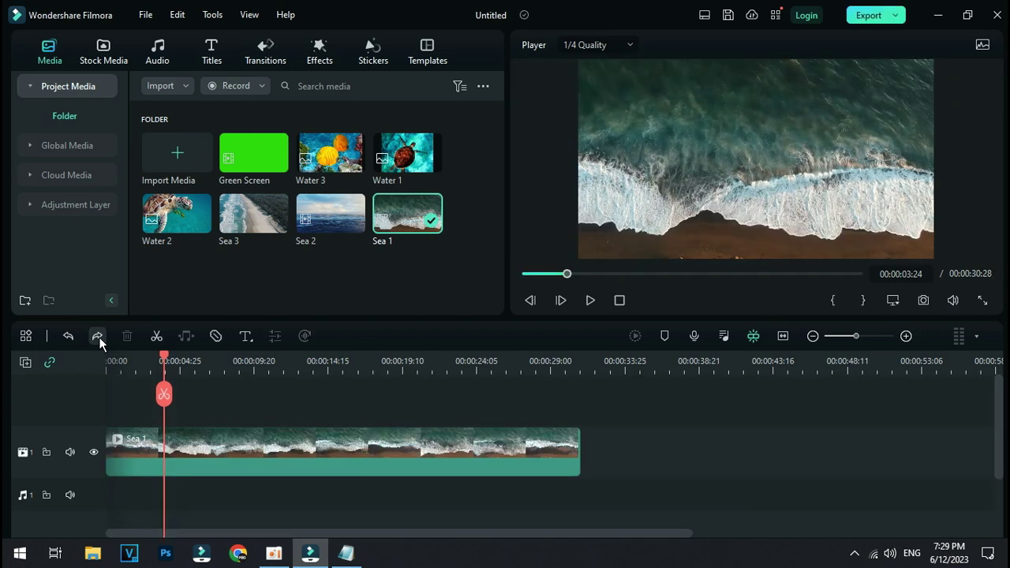
pyautogui.click(97, 336)
pyautogui.click(68, 336)
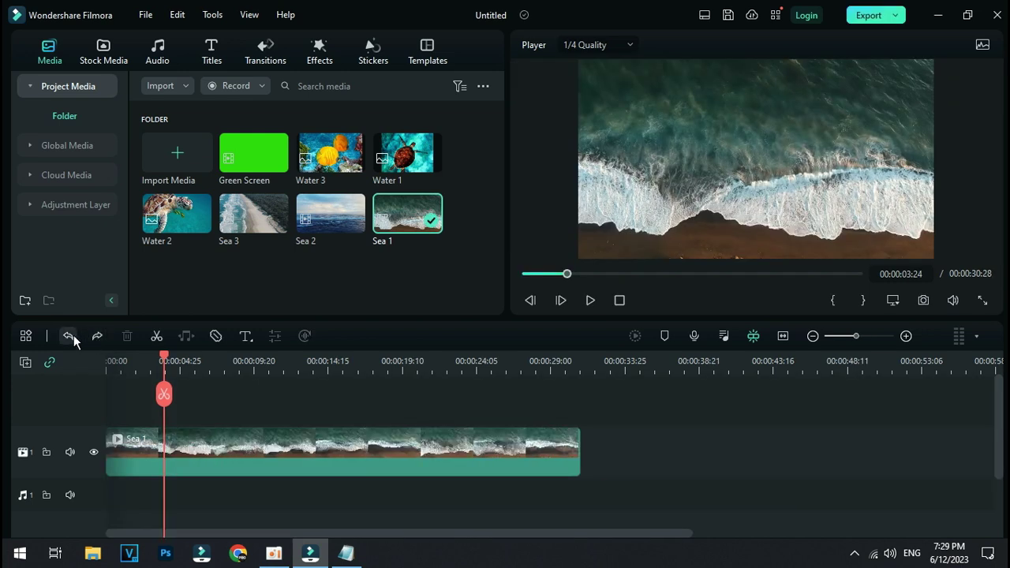
pyautogui.click(97, 337)
pyautogui.click(68, 336)
pyautogui.click(97, 336)
pyautogui.click(68, 336)
pyautogui.click(97, 336)
pyautogui.click(68, 336)
# - Select the whole Sea 1 clip, set the playhead to 00:00:03:07 and turn on quick split mode
pyautogui.click(189, 432)
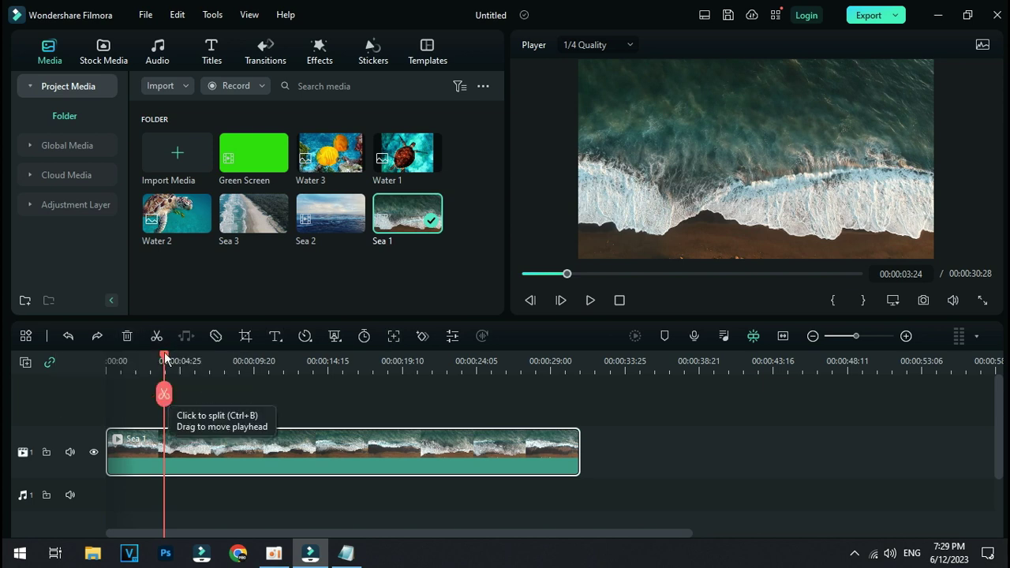
pyautogui.click(216, 337)
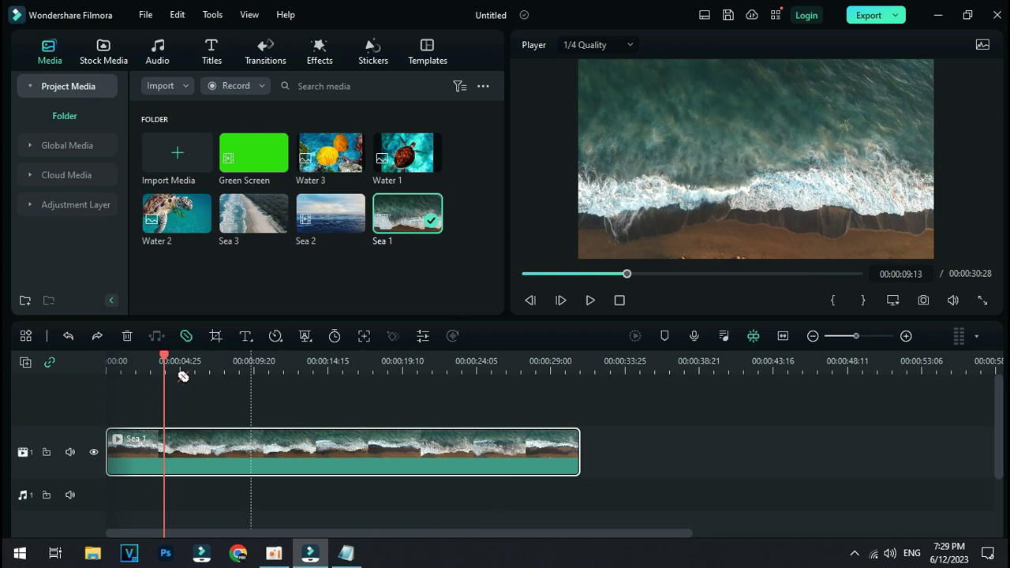
pyautogui.click(186, 336)
pyautogui.moveTo(164, 401)
pyautogui.mouseDown()
pyautogui.moveTo(171, 387)
pyautogui.moveTo(279, 403)
pyautogui.moveTo(156, 392)
pyautogui.mouseUp()
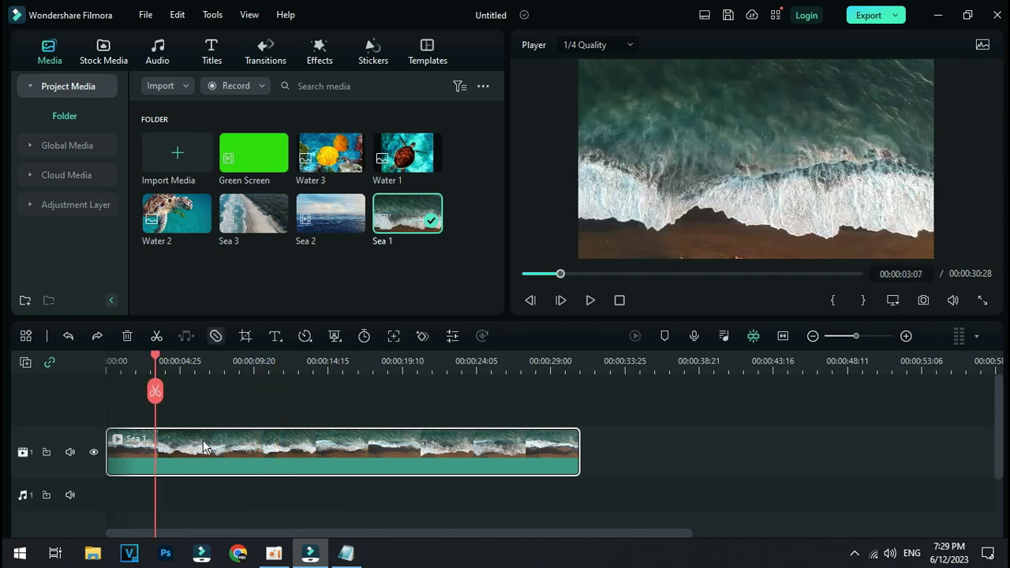
pyautogui.press('c')
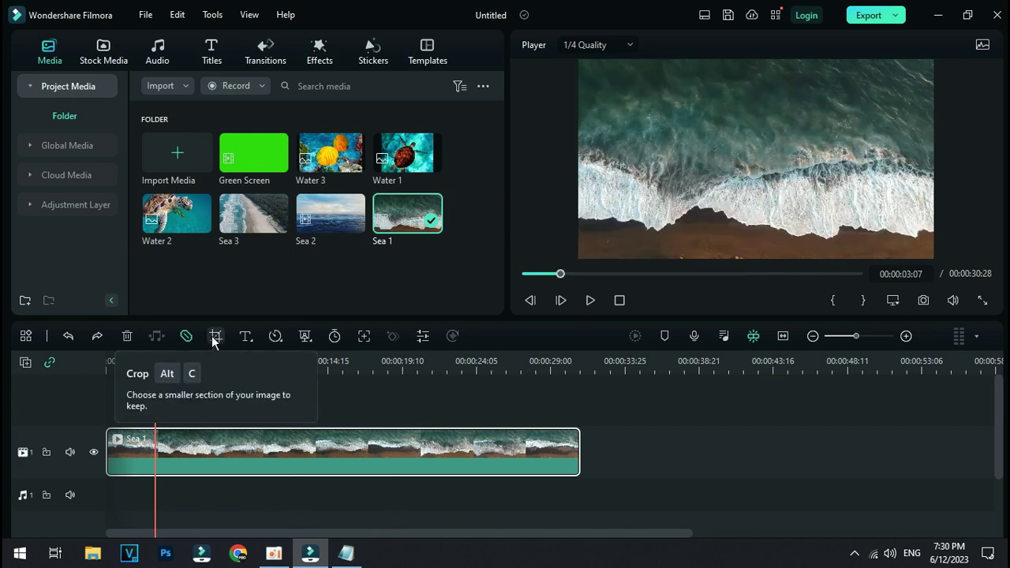
# - Crop the Sea 1 clip at a 16:9 ratio to about 1913 x 1076 and apply the crop
pyautogui.click(213, 336)
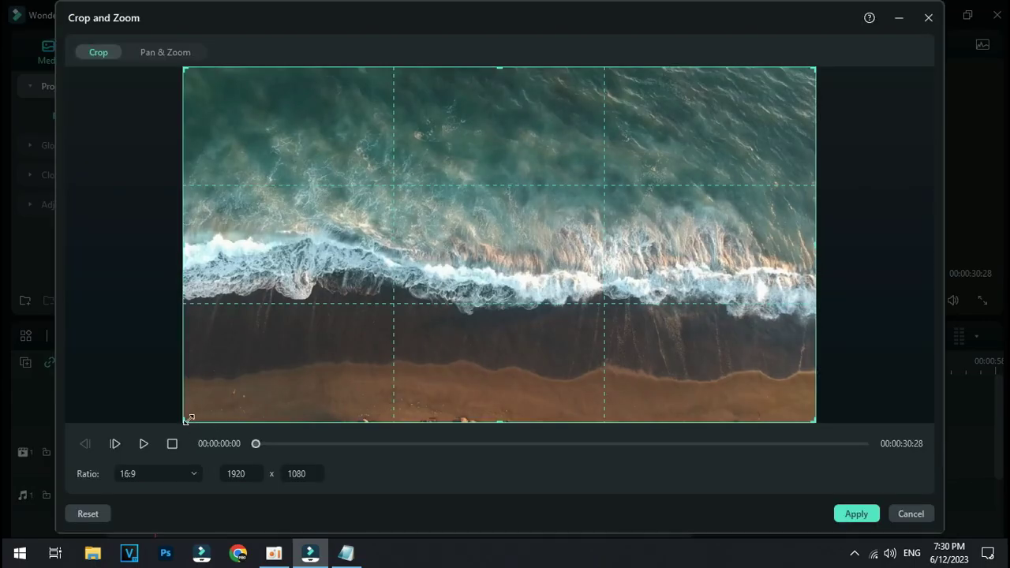
pyautogui.moveTo(187, 419); pyautogui.dragTo(360, 321)
pyautogui.moveTo(486, 239); pyautogui.dragTo(398, 281)
pyautogui.moveTo(494, 359); pyautogui.dragTo(494, 437)
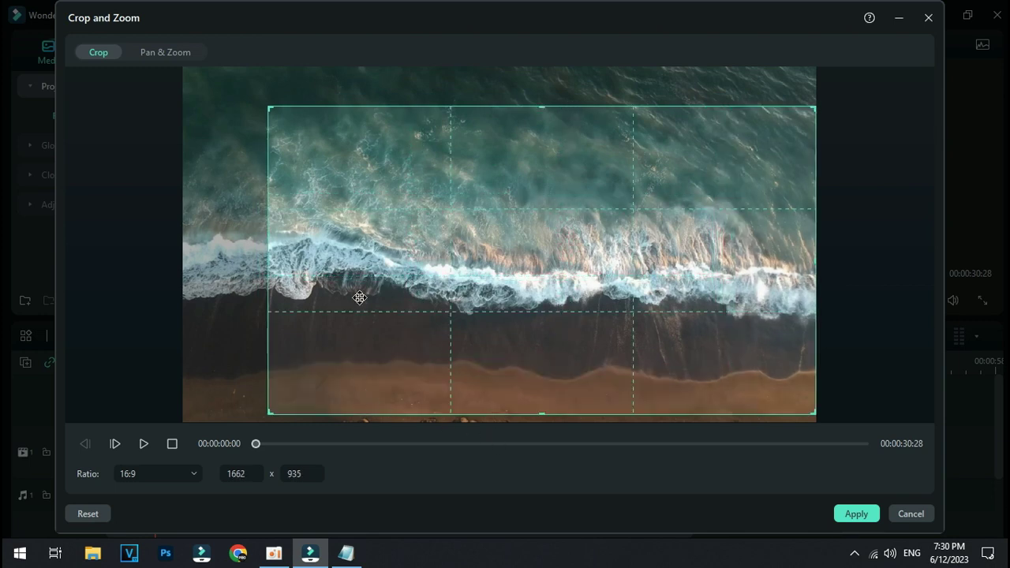
pyautogui.moveTo(354, 322); pyautogui.dragTo(312, 309)
pyautogui.moveTo(287, 113); pyautogui.dragTo(186, 69)
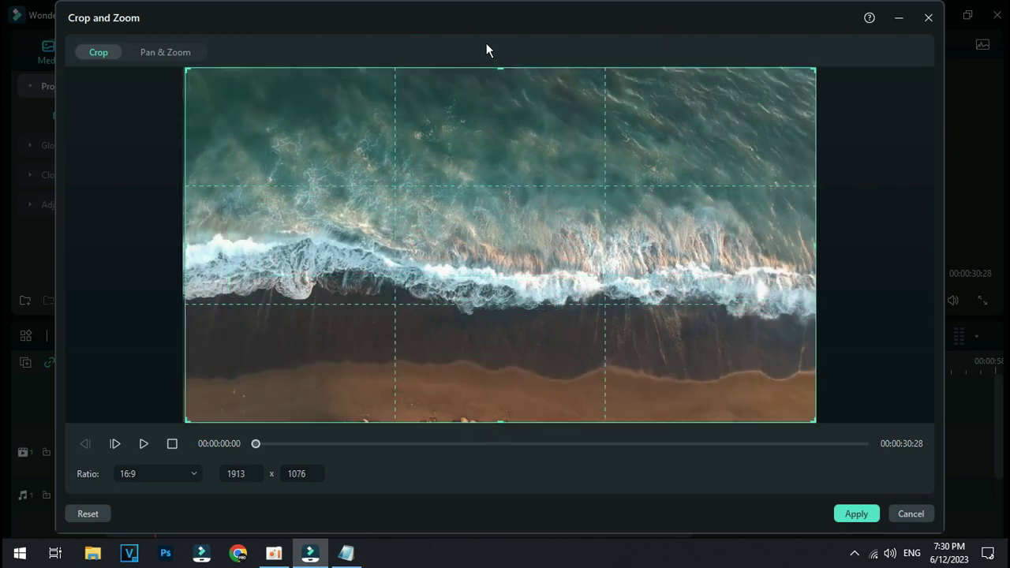
pyautogui.click(852, 514)
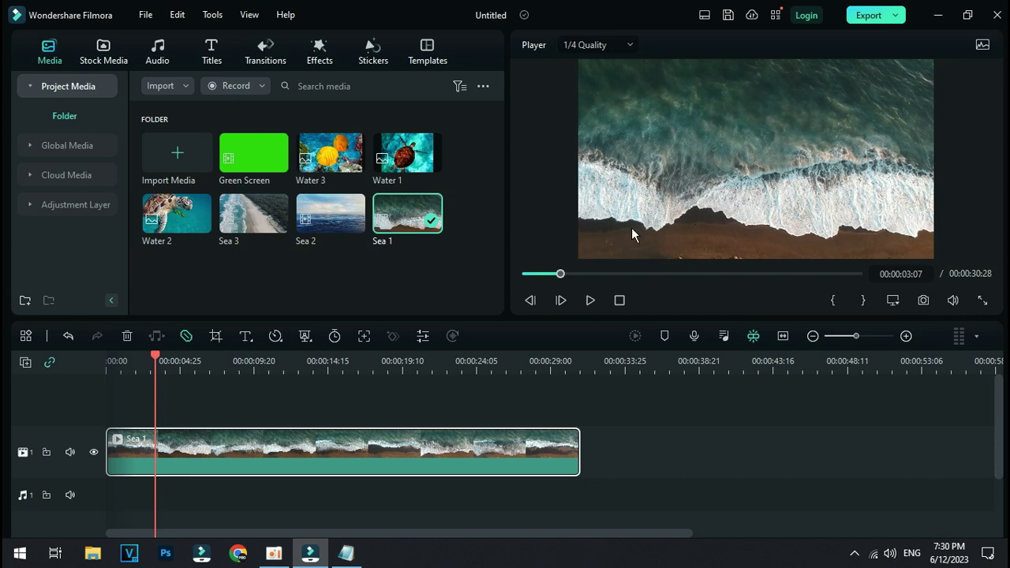
# - Look through the quick text and speed options and apply green screen keying to the Sea 1 clip
pyautogui.click(245, 335)
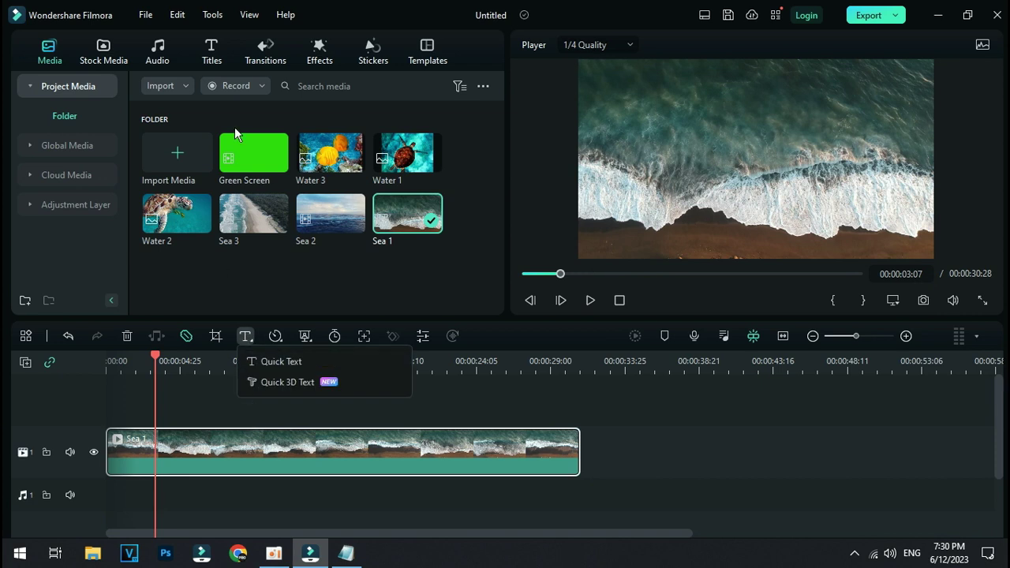
pyautogui.click(275, 335)
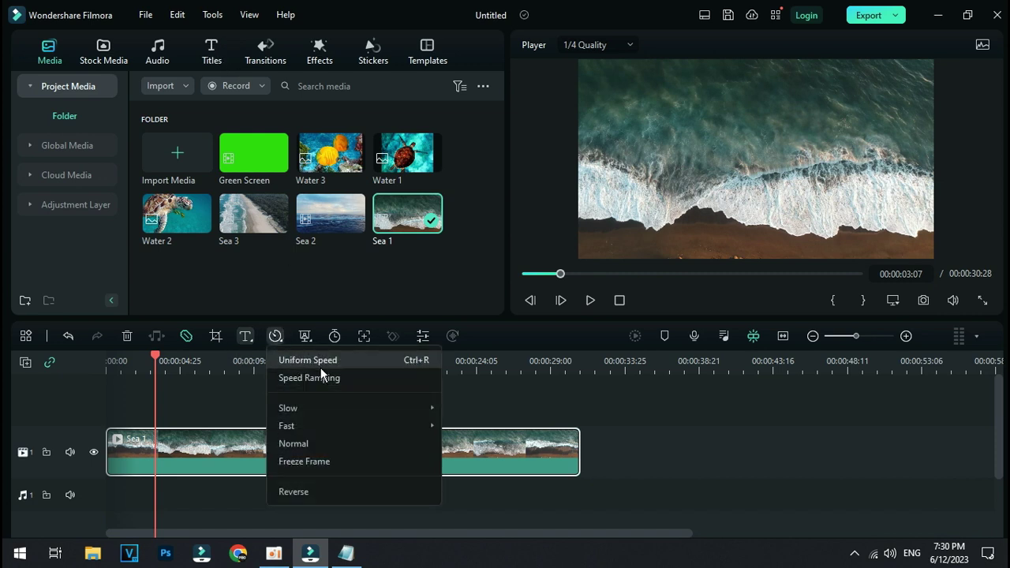
pyautogui.click(275, 336)
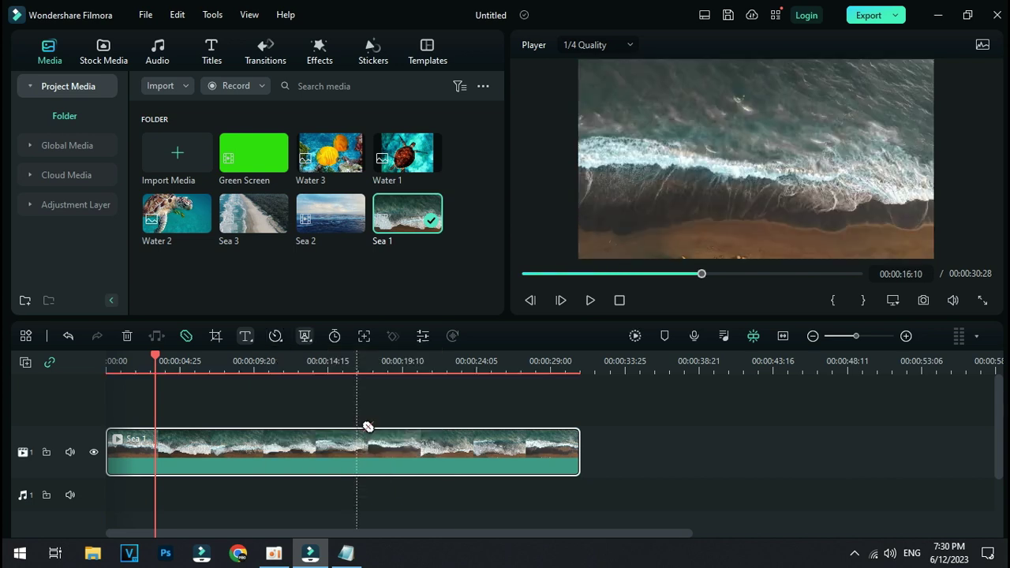
# - Preview the Sea 2 source clip in the player and replay it from near its beginning
pyautogui.moveTo(415, 266); pyautogui.dragTo(372, 291)
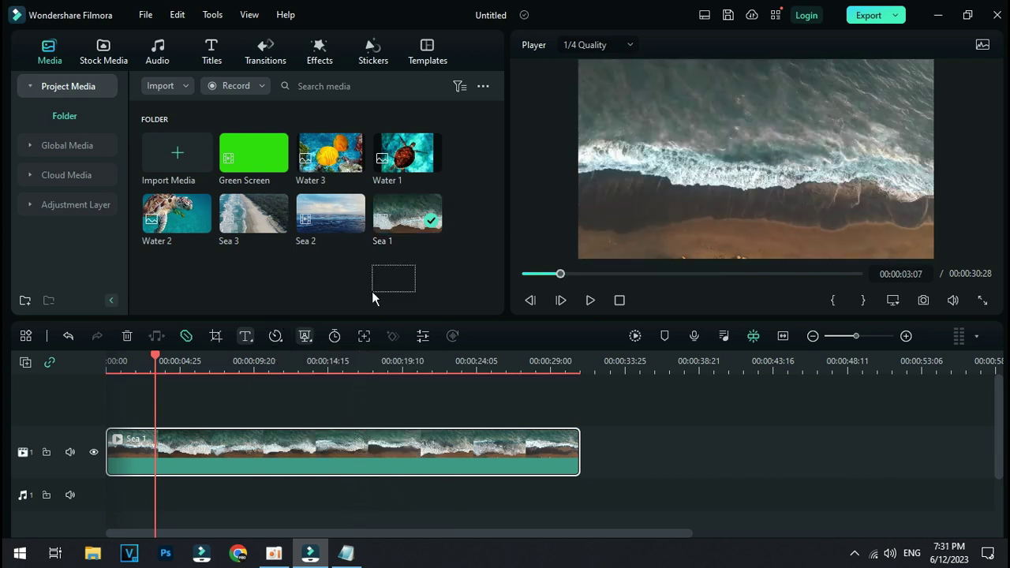
pyautogui.doubleClick(323, 226)
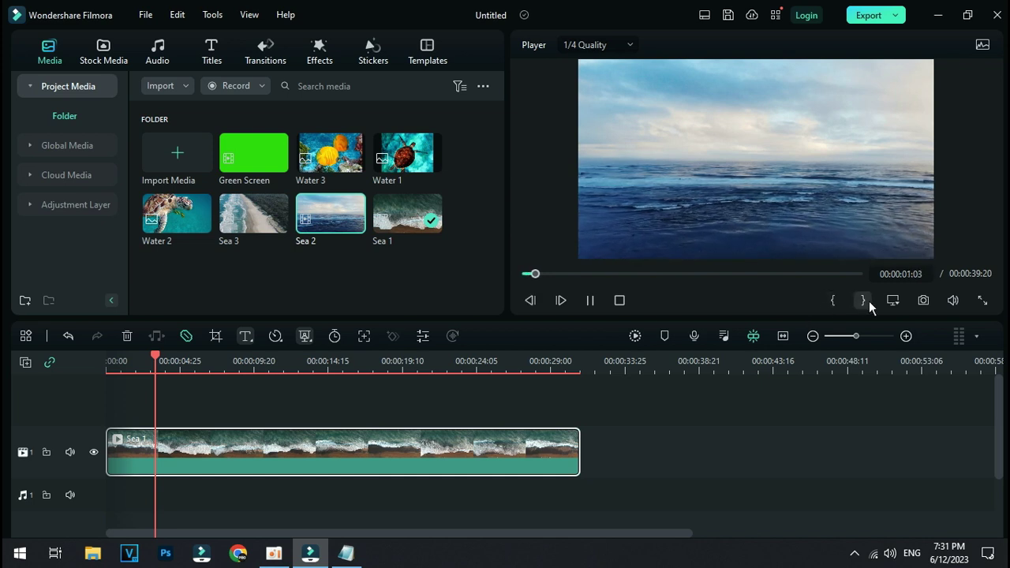
pyautogui.press('space')
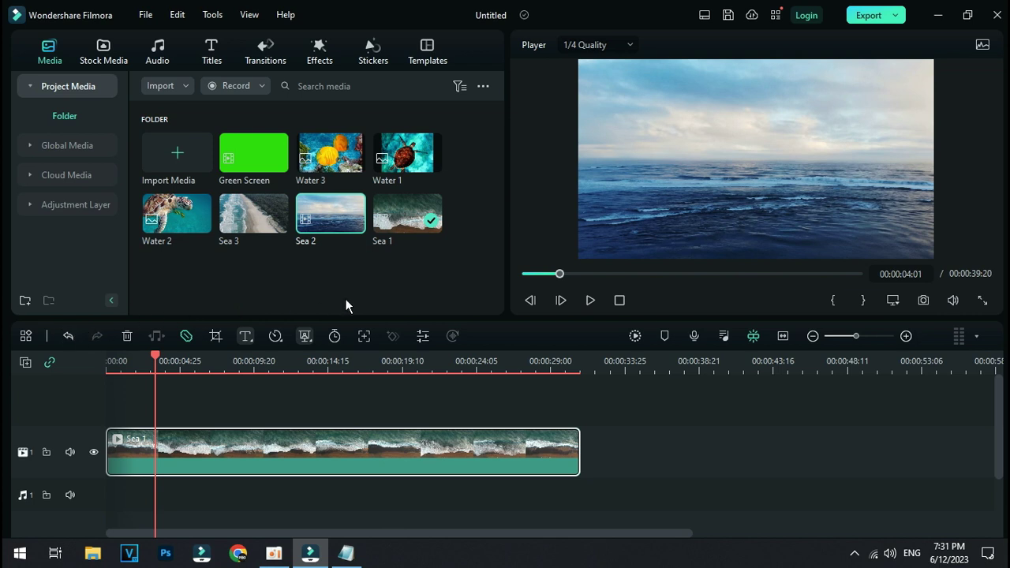
pyautogui.moveTo(560, 274); pyautogui.dragTo(539, 273)
pyautogui.click(589, 301)
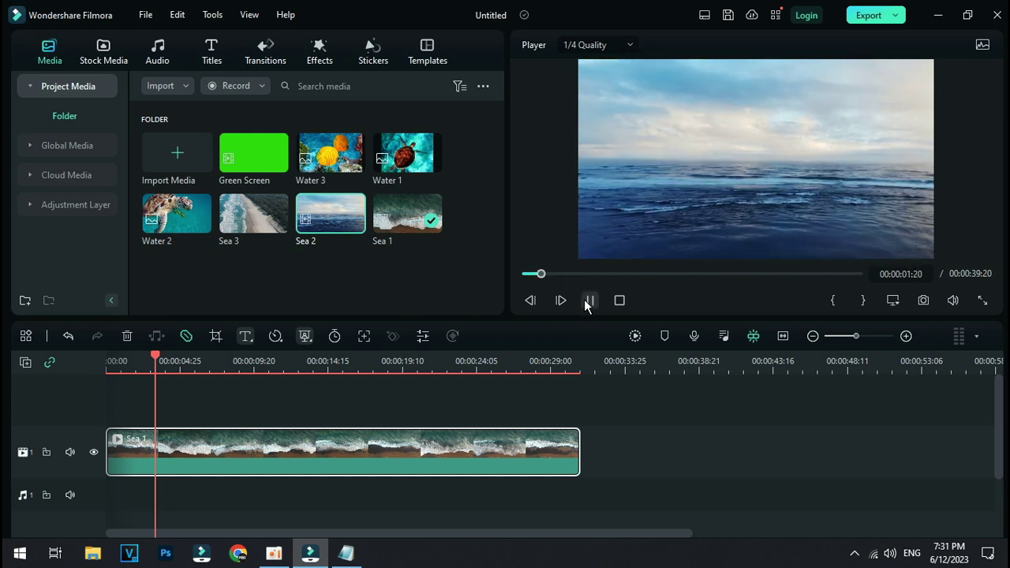
# - Mark a section of Sea 2 about 5 seconds long and place it directly after Sea 1 on video track 1
pyautogui.click(589, 301)
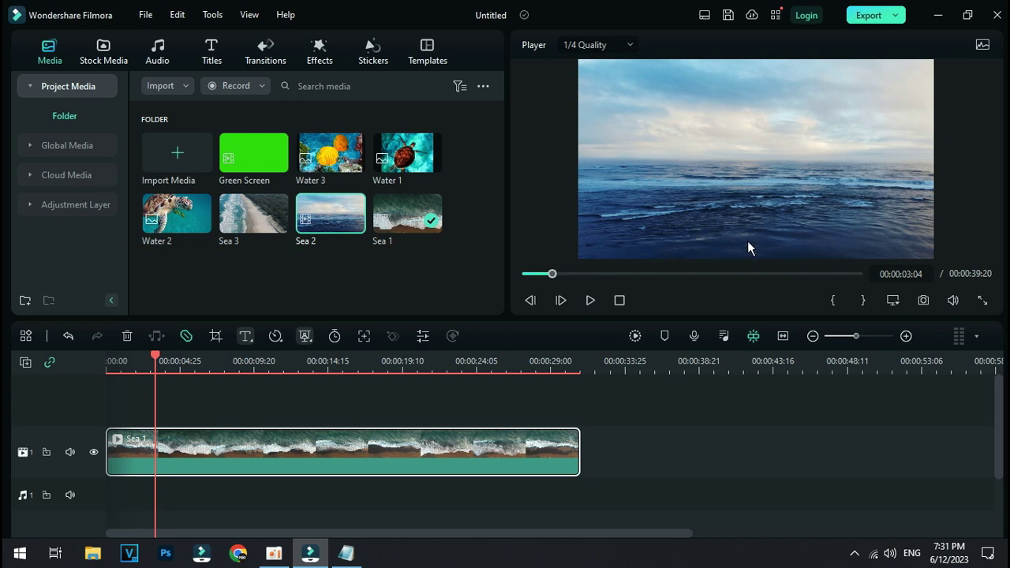
pyautogui.click(830, 301)
pyautogui.moveTo(866, 283)
pyautogui.mouseDown()
pyautogui.moveTo(709, 293)
pyautogui.moveTo(594, 287)
pyautogui.moveTo(605, 451)
pyautogui.mouseUp()
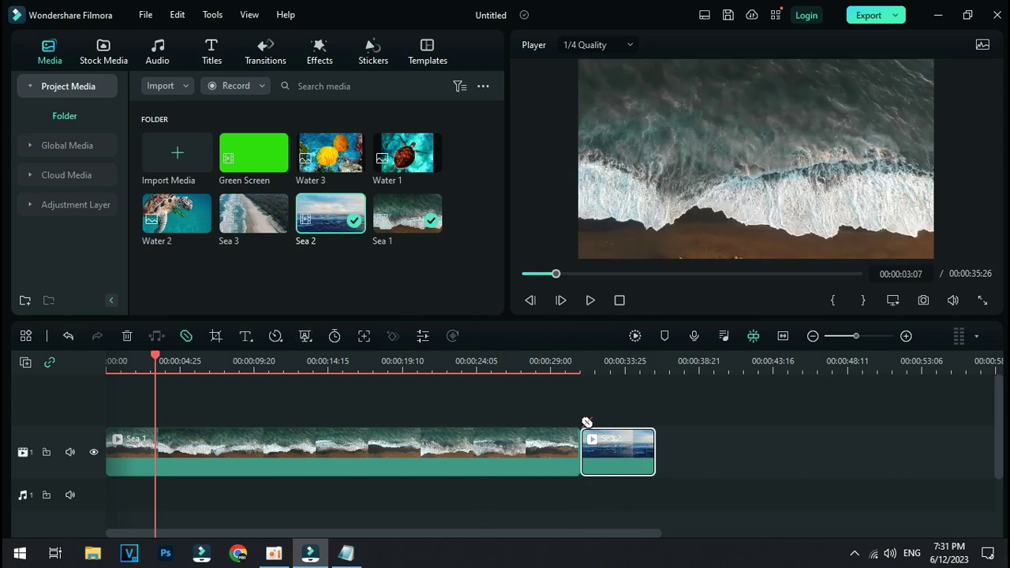
# - Check the transition from Sea 1 to Sea 2 with the playhead at 00:00:29:15 and at 00:00:32:01
pyautogui.click(559, 363)
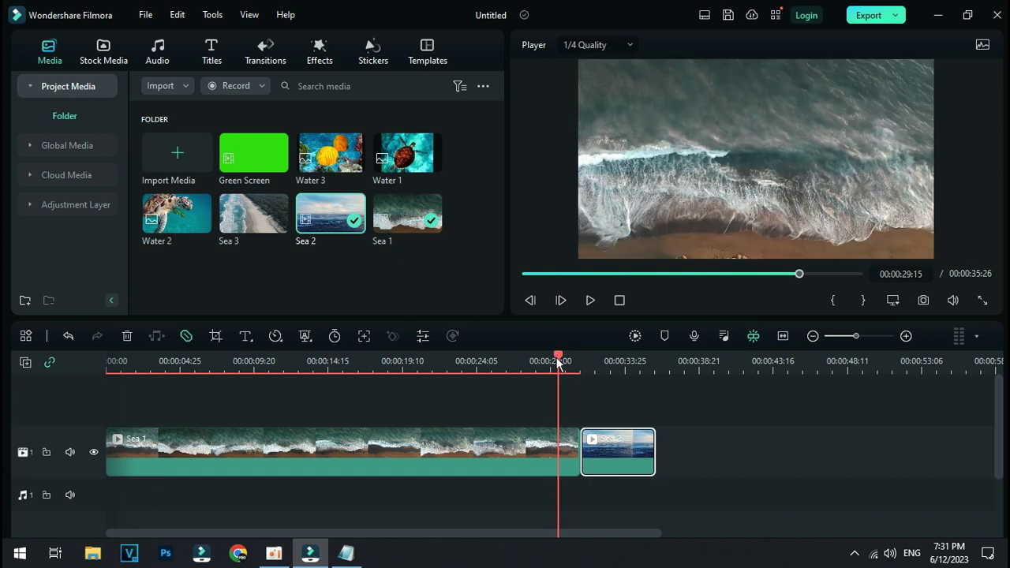
pyautogui.press('Right')
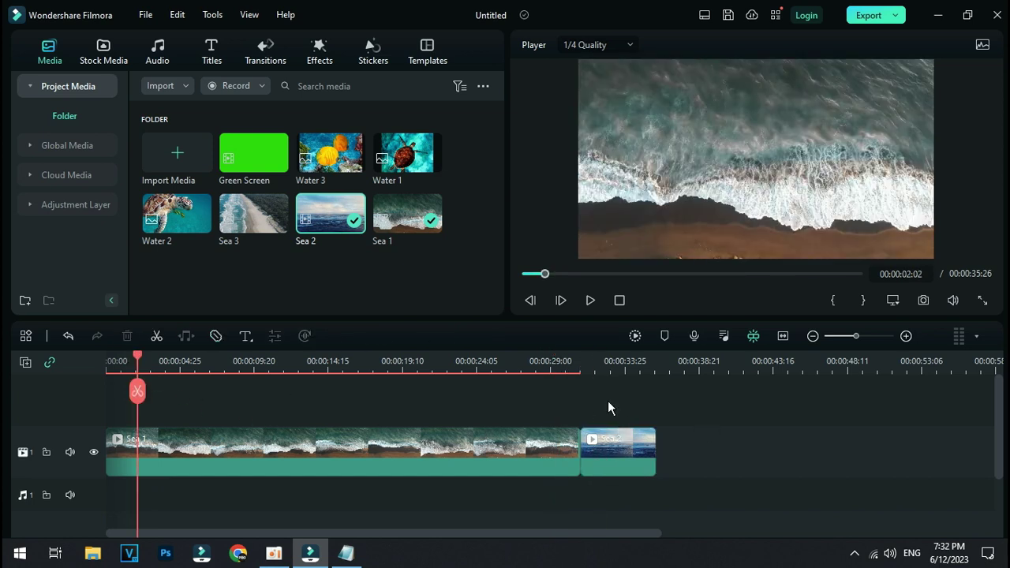
pyautogui.click(597, 363)
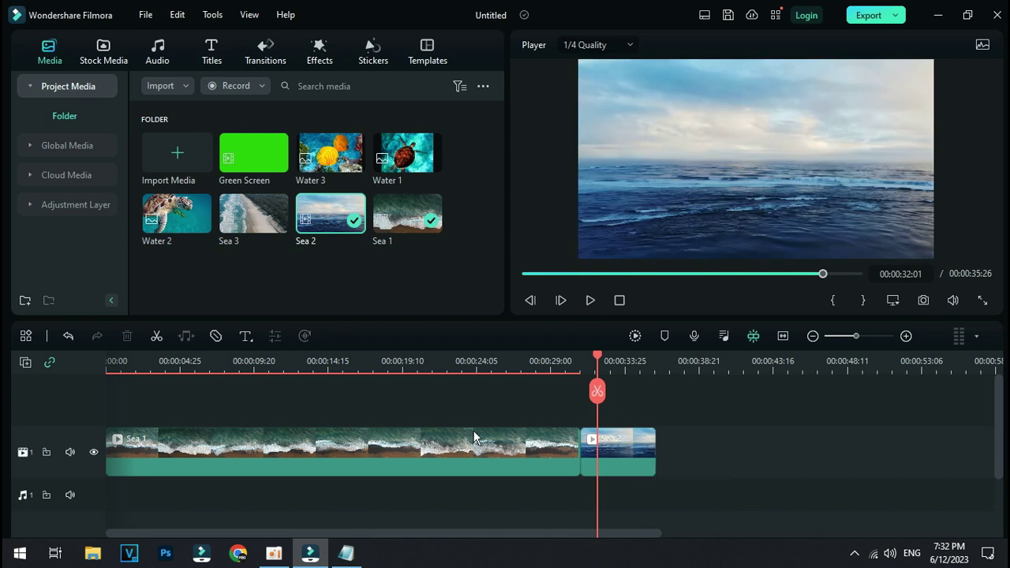
# - Move the Sea 2 clip to the start of video track 1, ahead of Sea 1, and check the frame at 00:00:07:01
pyautogui.click(610, 444)
pyautogui.moveTo(611, 444); pyautogui.dragTo(100, 472)
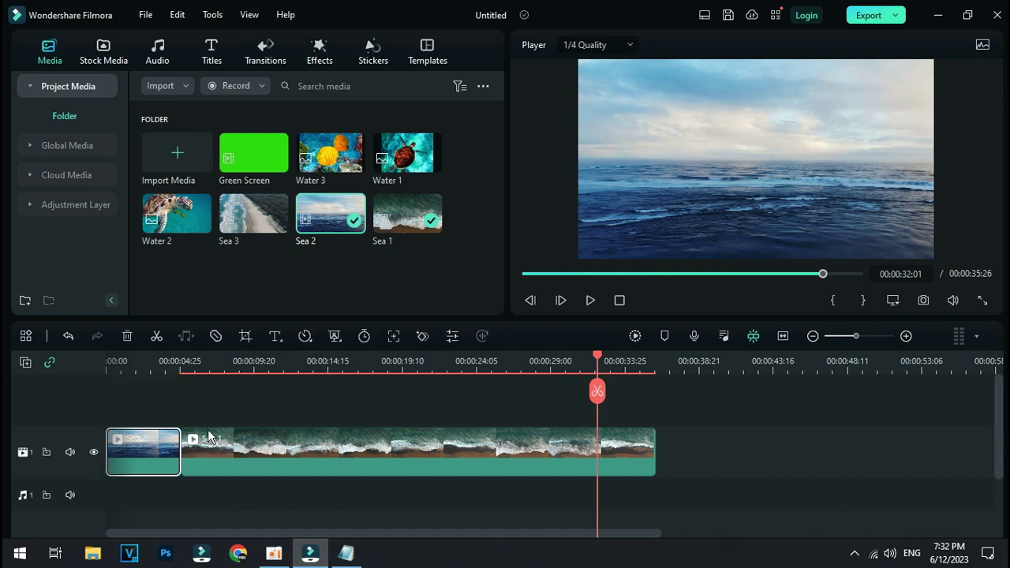
pyautogui.moveTo(172, 381); pyautogui.dragTo(214, 397)
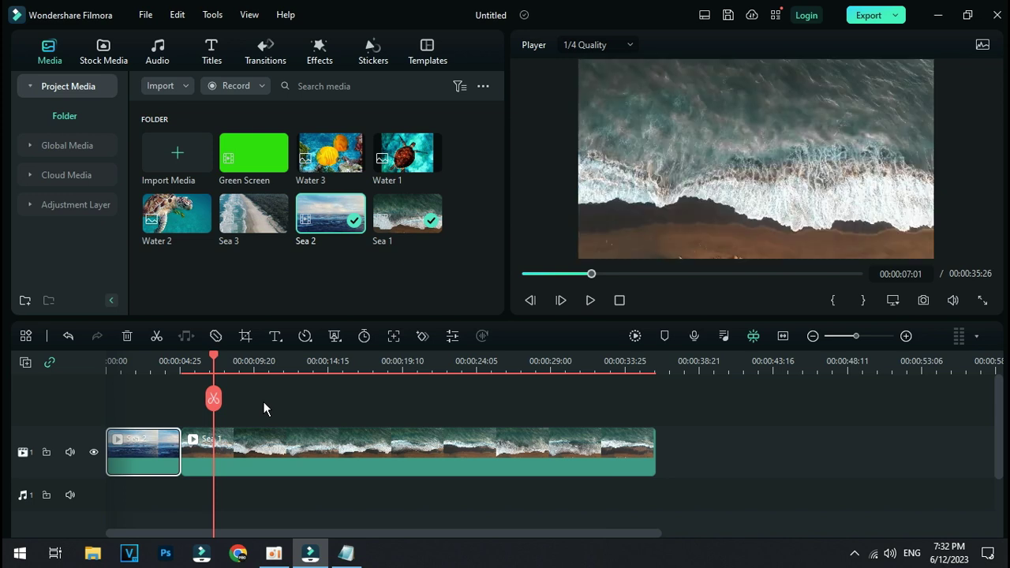
pyautogui.click(263, 400)
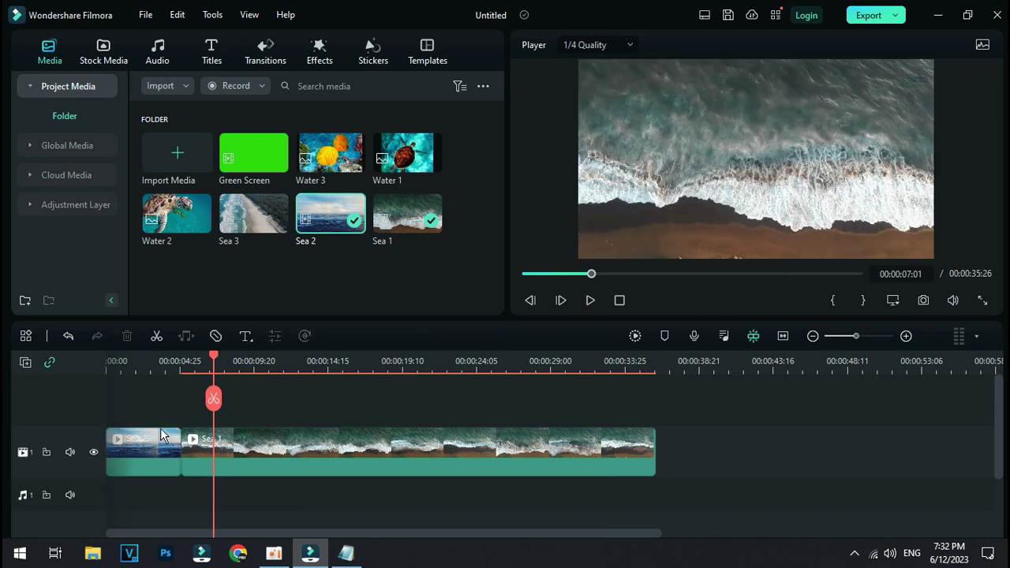
# - Select each clip in turn and inspect Sea 1 at 00:00:08:07 and Sea 2 at 00:00:02:15
pyautogui.click(295, 393)
pyautogui.click(344, 388)
pyautogui.click(347, 448)
pyautogui.click(232, 394)
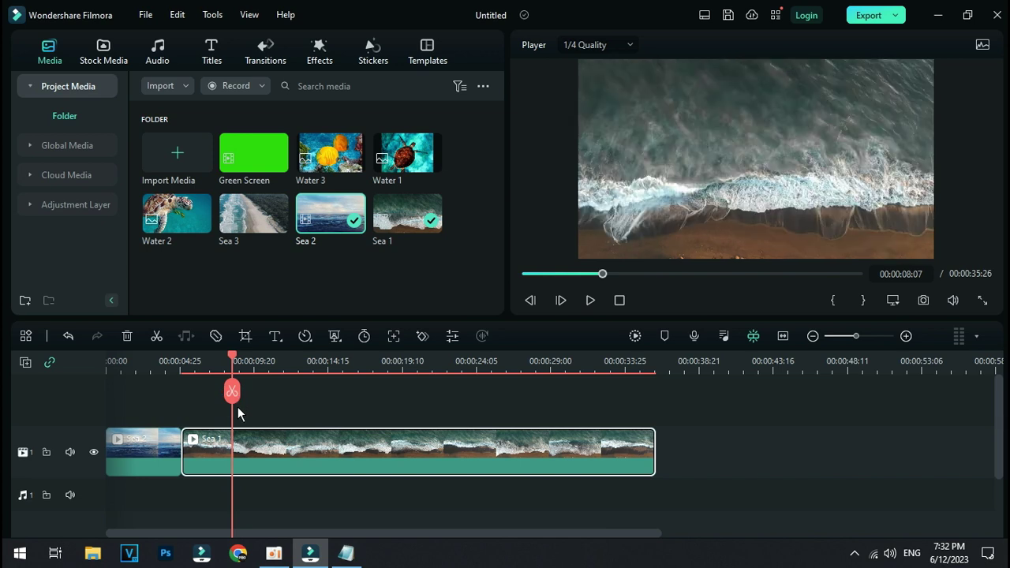
pyautogui.click(152, 433)
pyautogui.click(146, 390)
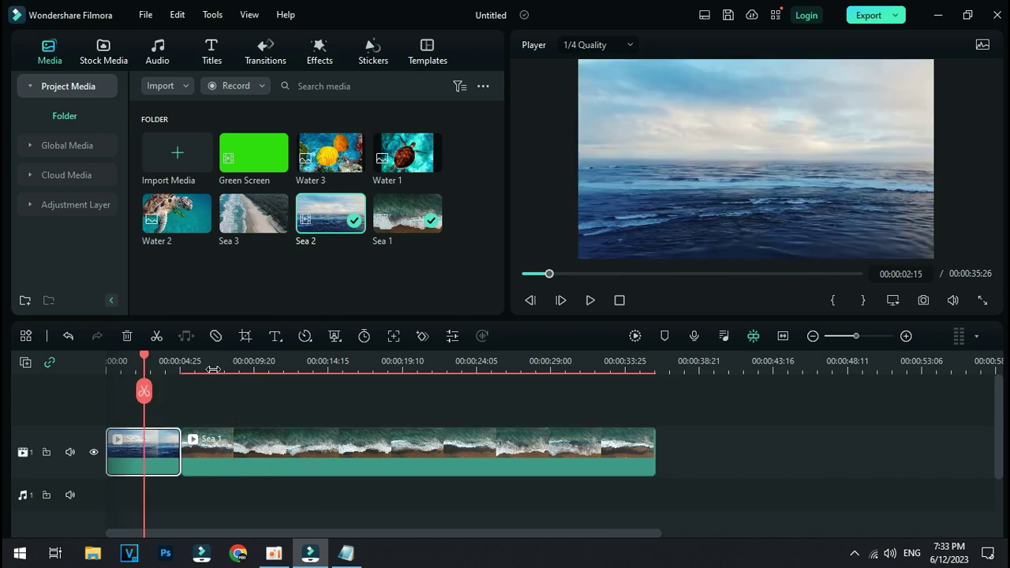
# - Split the Sea 1 clip at 00:00:08:23
pyautogui.click(239, 364)
pyautogui.click(246, 436)
pyautogui.click(241, 392)
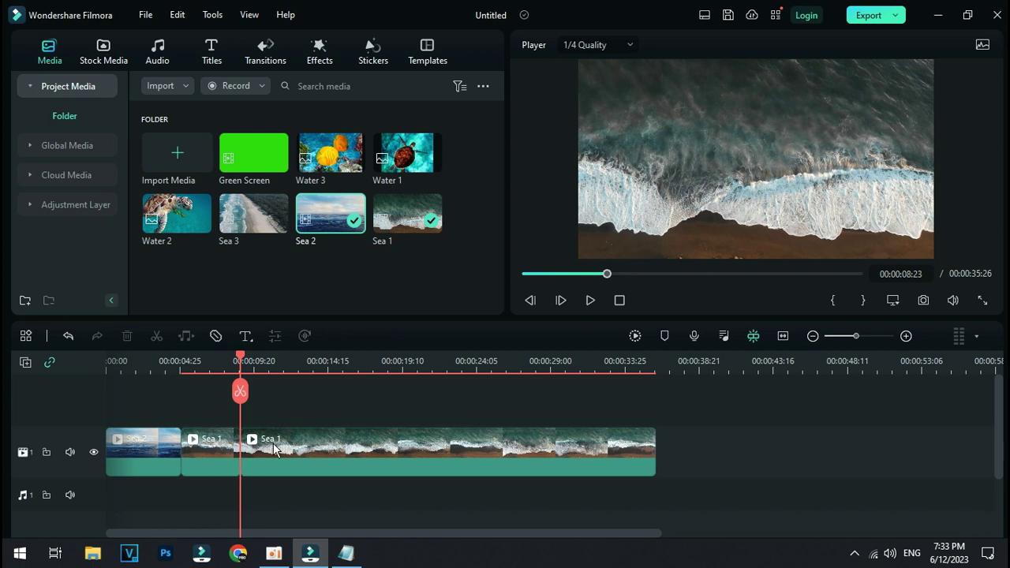
# - Insert the Sea 2 clip between the two Sea 1 parts and close the empty gap at the start of the track
pyautogui.moveTo(281, 440); pyautogui.dragTo(305, 440)
pyautogui.moveTo(148, 441); pyautogui.dragTo(306, 462)
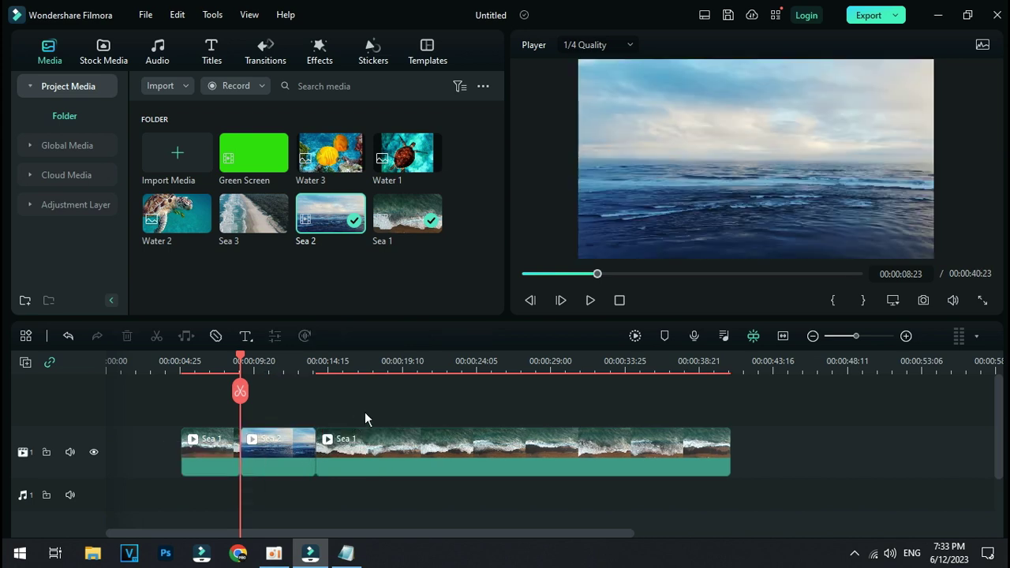
pyautogui.moveTo(237, 434); pyautogui.dragTo(169, 430)
# - Play the sequence through both Sea 2 cuts, replaying it from 00:00:02:22
pyautogui.click(589, 300)
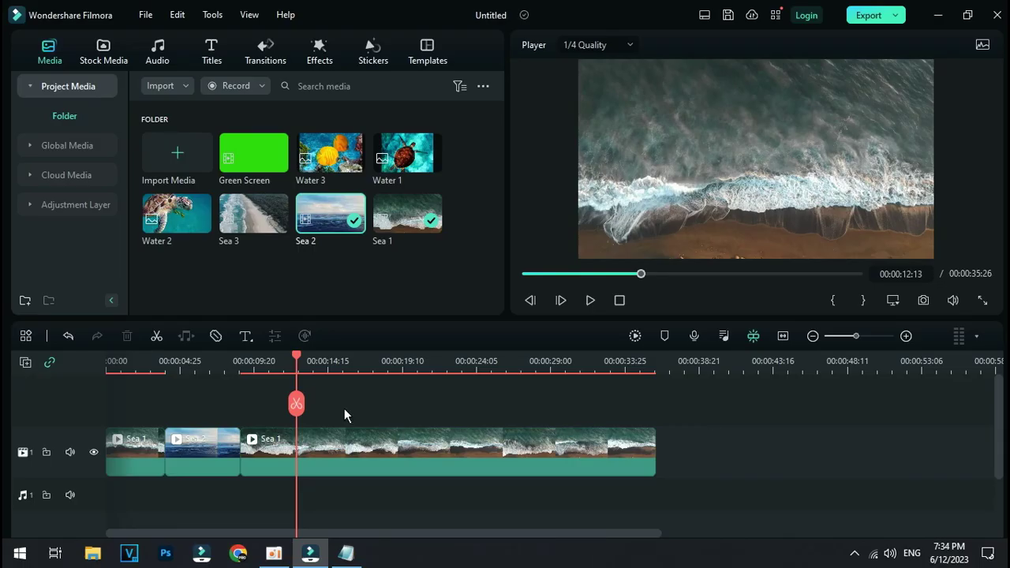
pyautogui.click(147, 368)
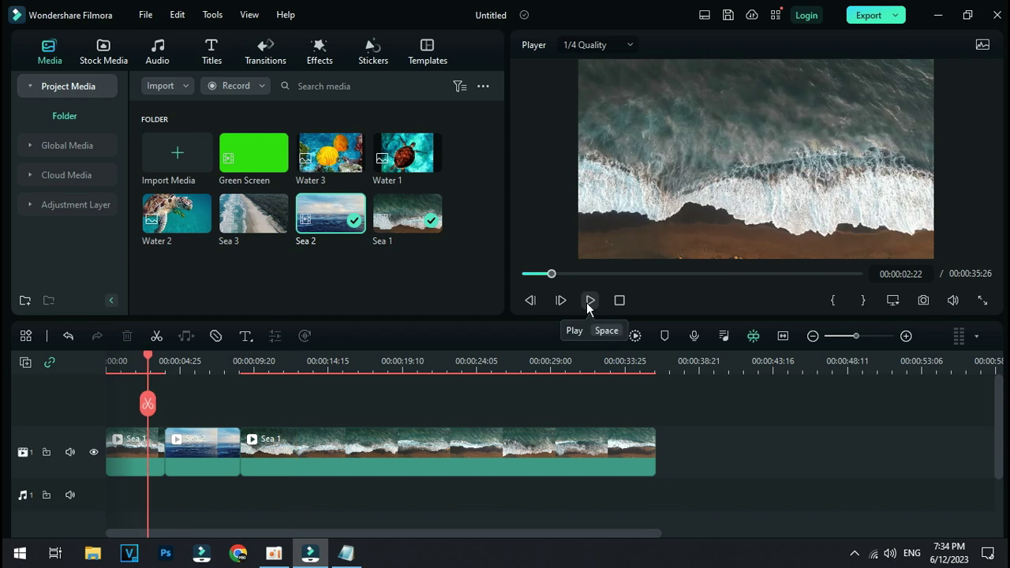
pyautogui.click(587, 304)
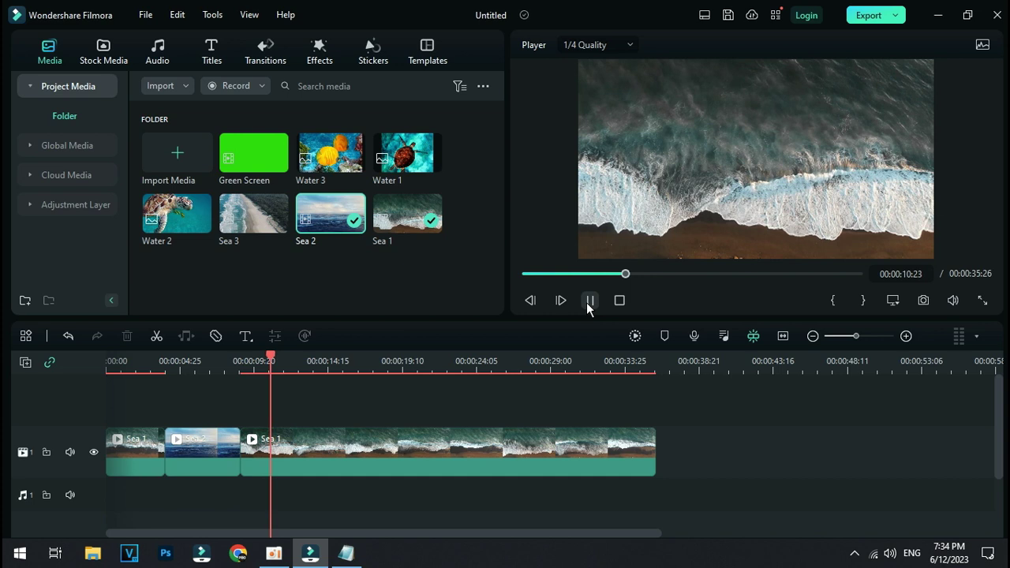
pyautogui.click(590, 300)
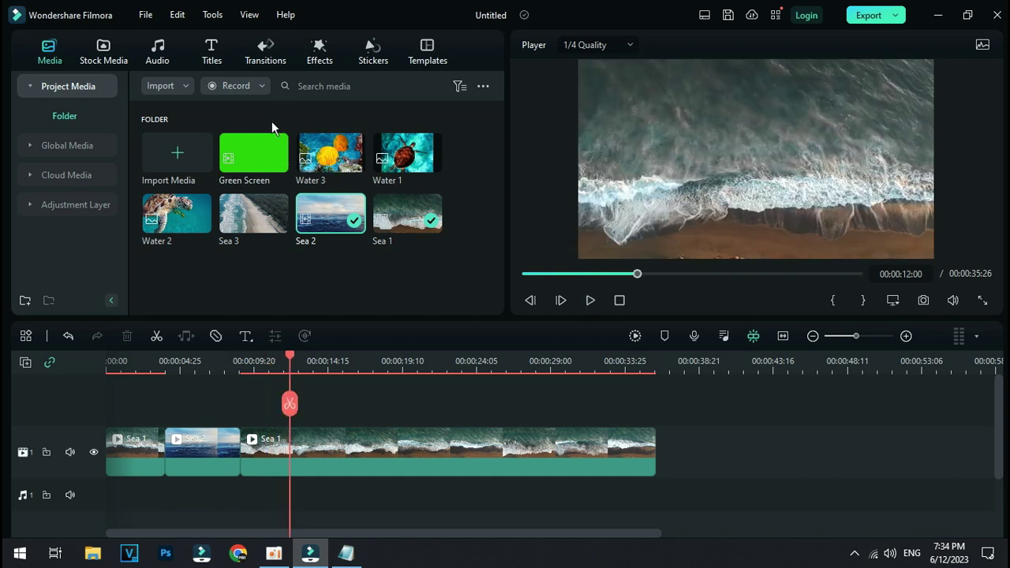
# - Add the Warp 7 transition from the trending transitions between the first Sea 1 part and Sea 2, and preview it
pyautogui.click(264, 57)
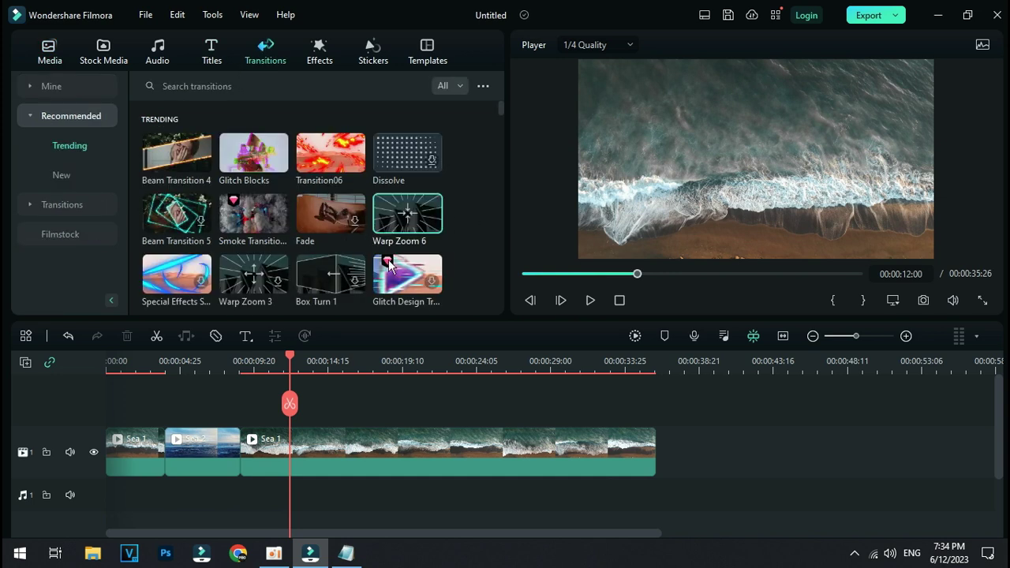
pyautogui.scroll(-5, 272, 285)
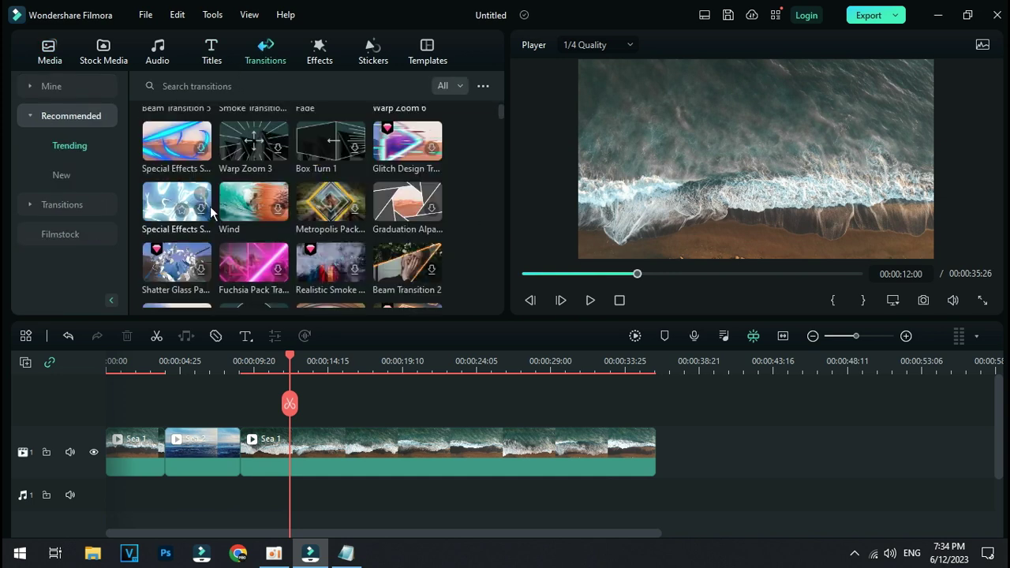
pyautogui.scroll(-1, 348, 213)
pyautogui.scroll(1, 398, 224)
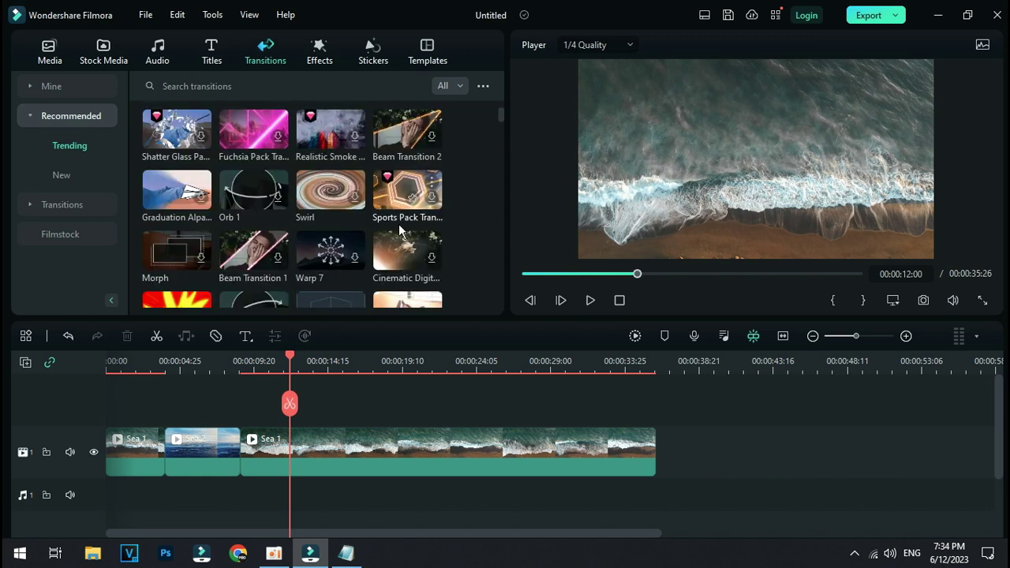
pyautogui.click(324, 247)
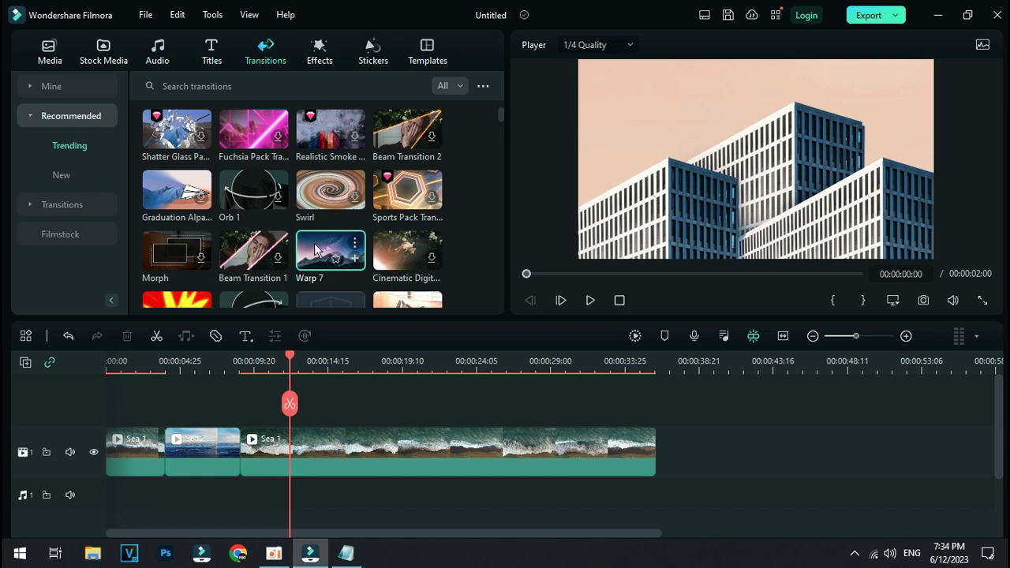
pyautogui.scroll(2, 207, 369)
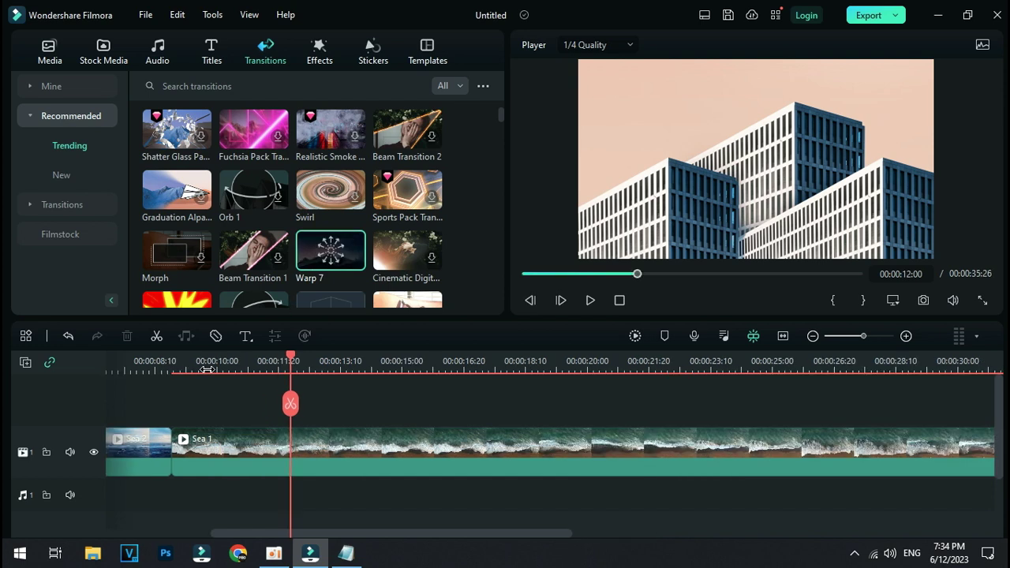
pyautogui.moveTo(327, 250)
pyautogui.mouseDown()
pyautogui.moveTo(282, 321)
pyautogui.moveTo(239, 434)
pyautogui.mouseUp()
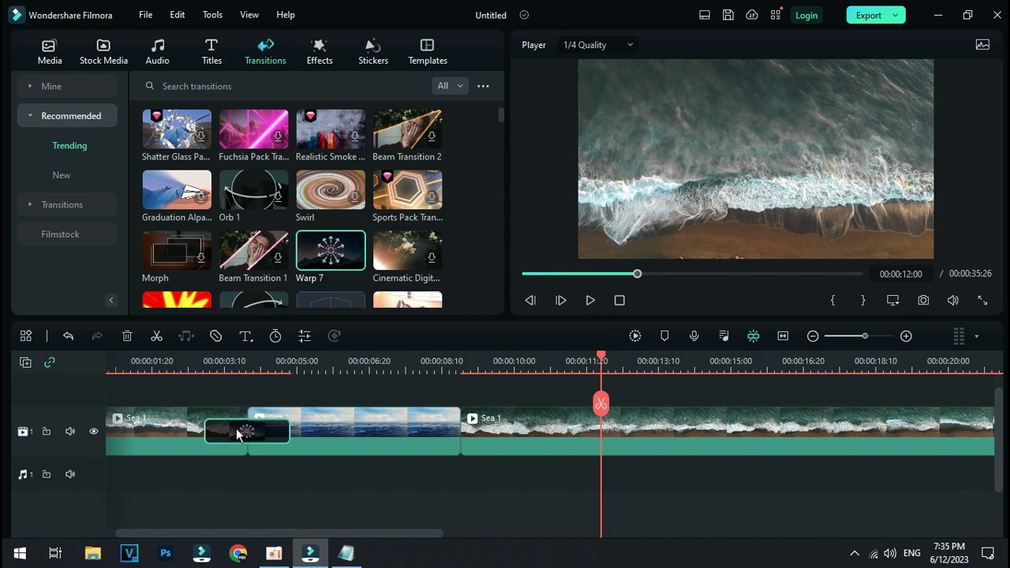
pyautogui.click(590, 301)
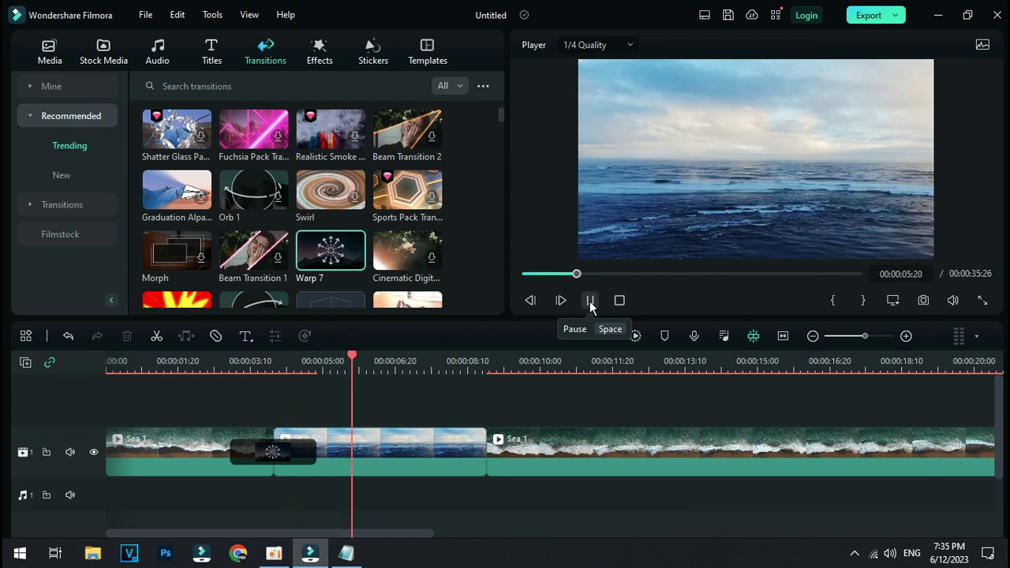
pyautogui.click(590, 301)
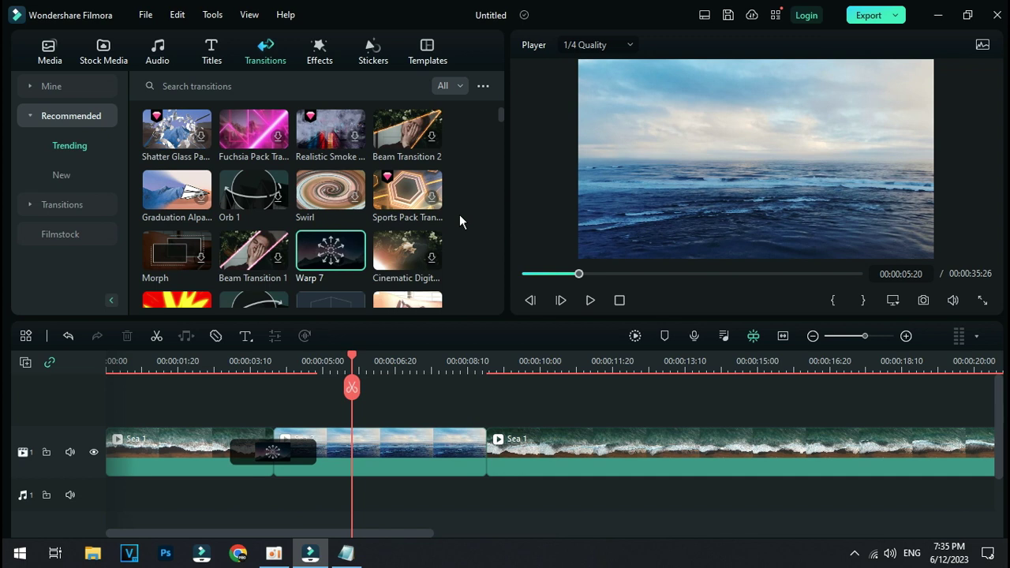
# - Replace the transition between the first Sea 1 part and Sea 2 with Transition10
pyautogui.scroll(-1, 458, 218)
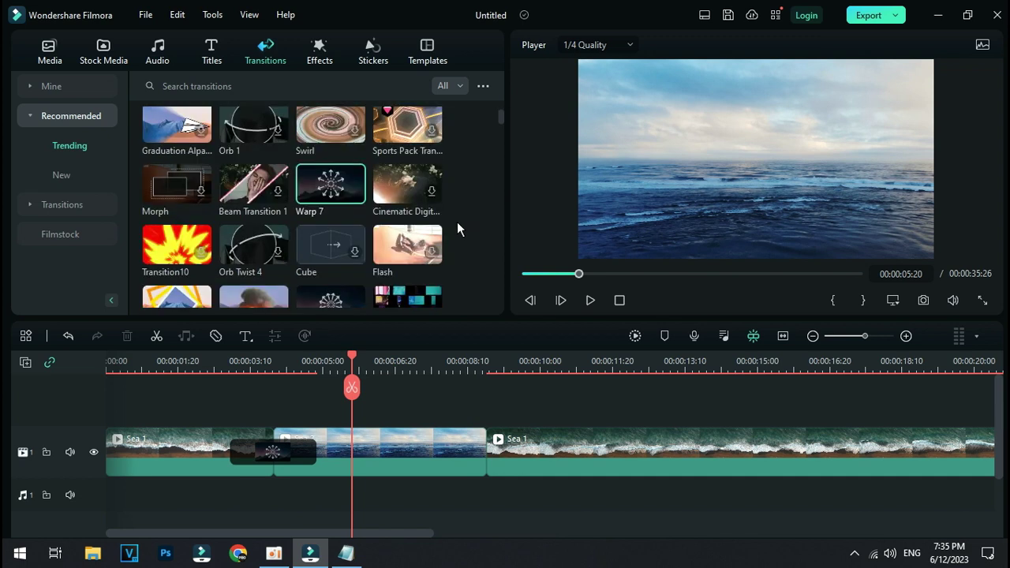
pyautogui.scroll(-1, 457, 221)
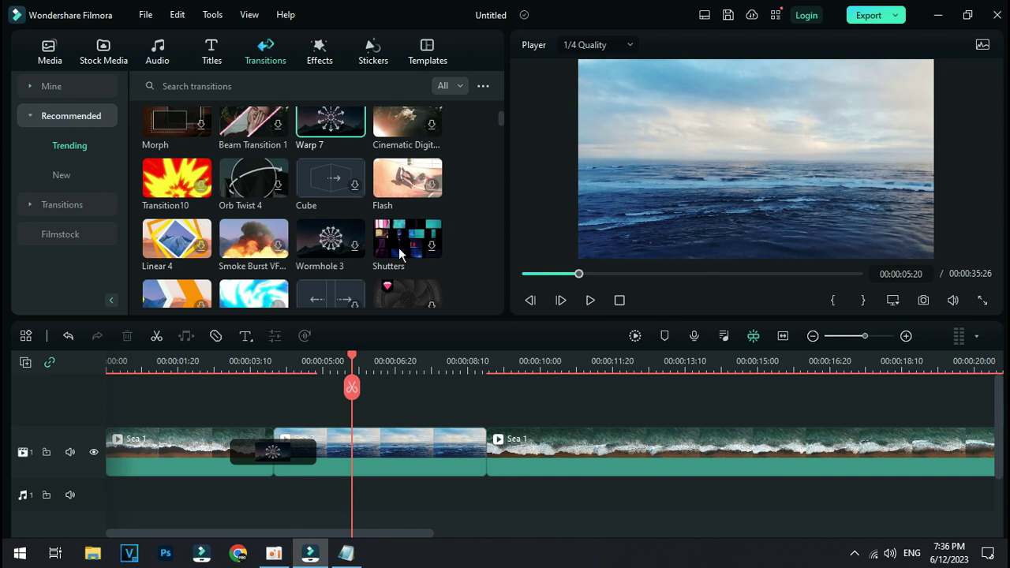
pyautogui.click(159, 189)
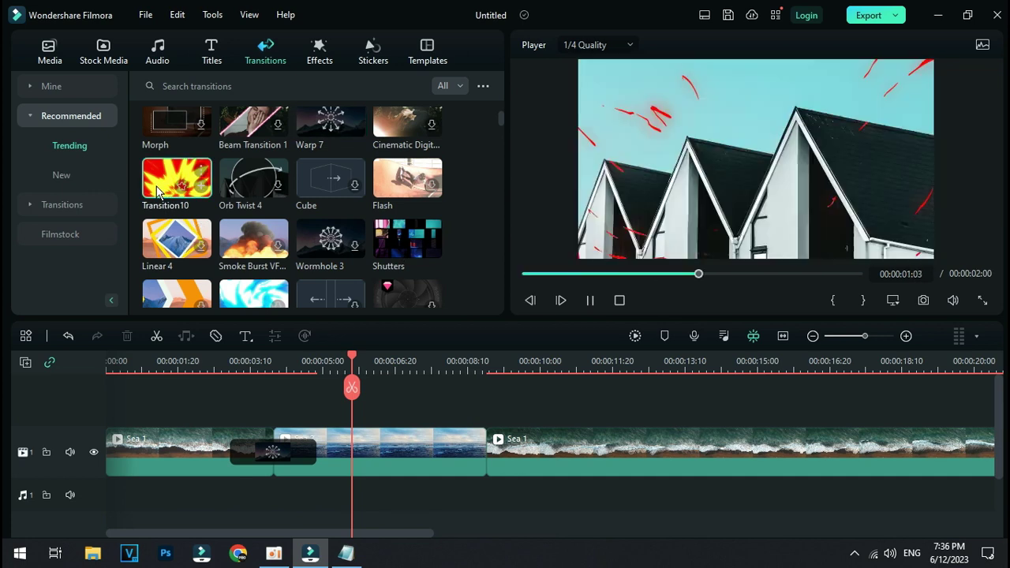
pyautogui.click(244, 446)
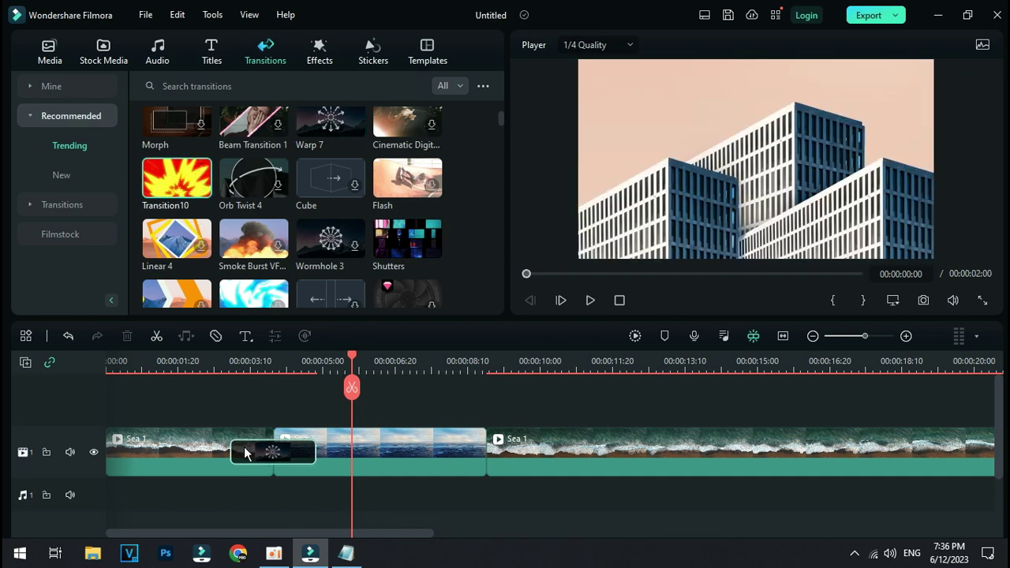
pyautogui.press('Delete')
pyautogui.moveTo(167, 180); pyautogui.dragTo(262, 458)
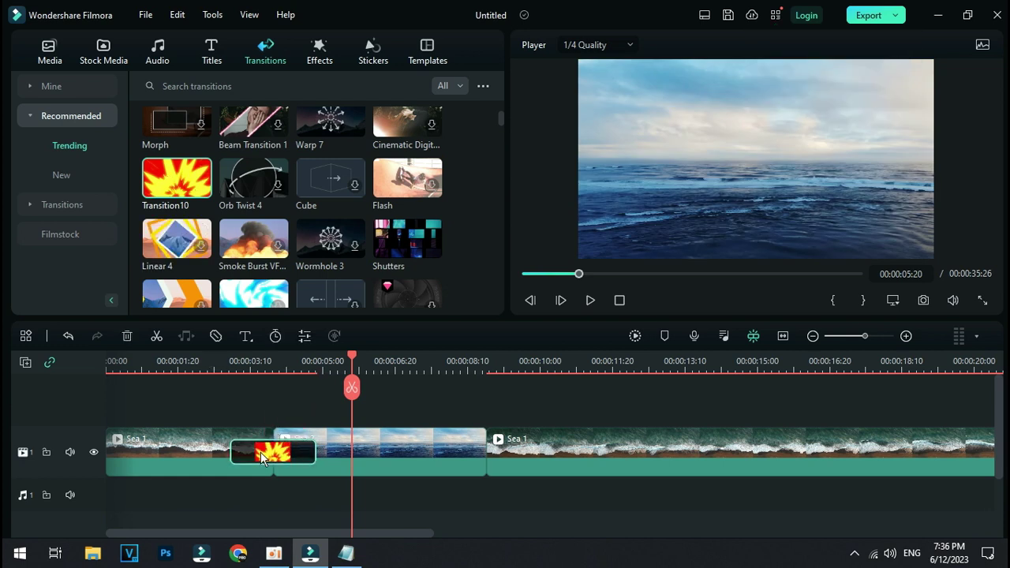
# - Preview the Transition10 transition from 00:00:02:21 through to the end of the Sea 2 clip
pyautogui.click(223, 364)
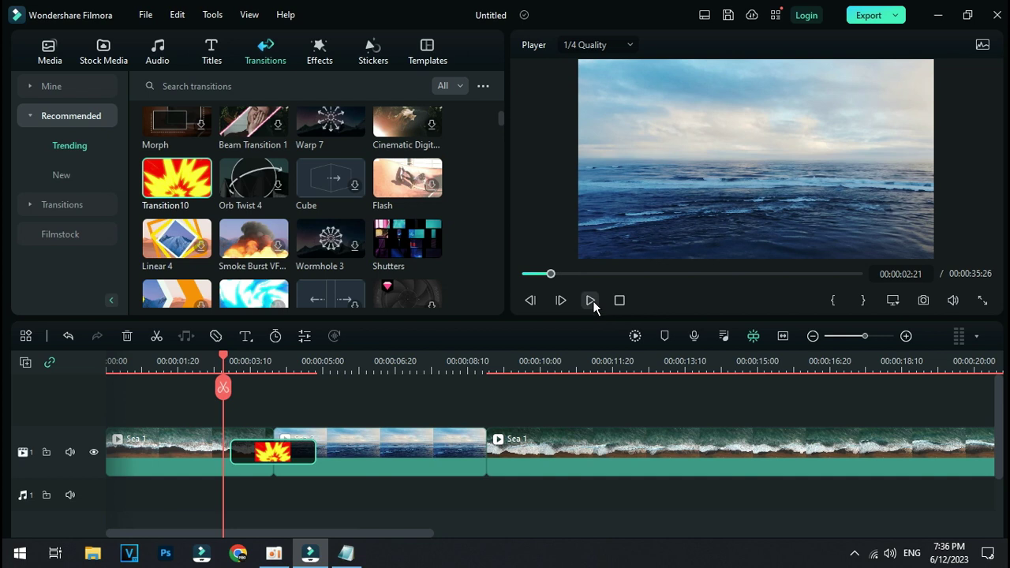
pyautogui.click(591, 300)
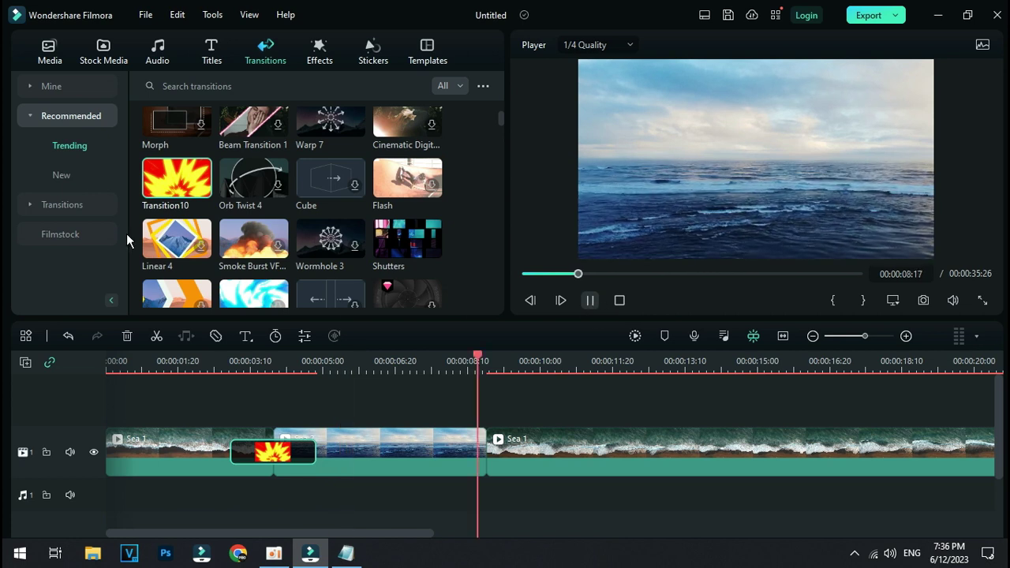
pyautogui.press('space')
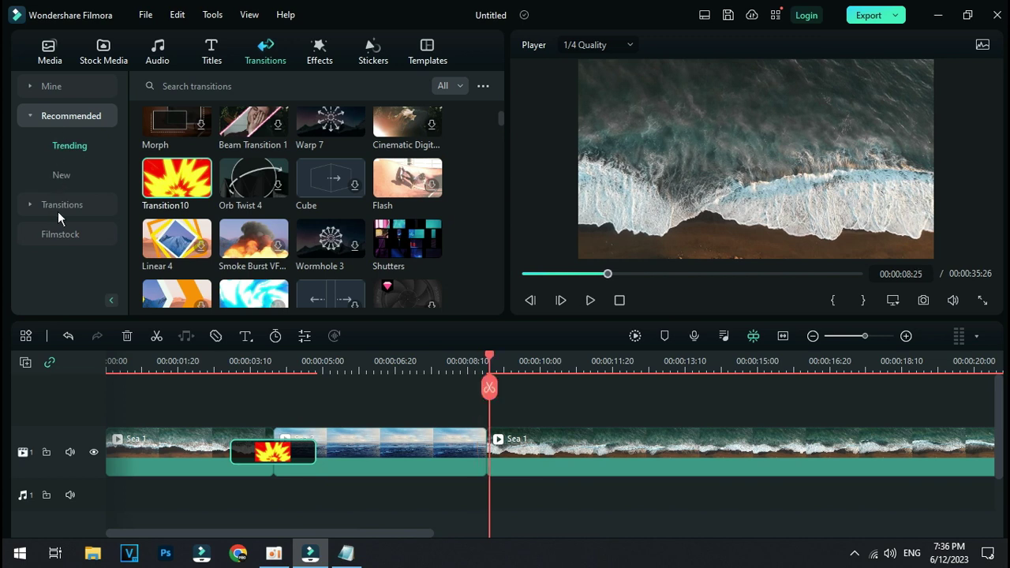
# - Look through the transition categories from Basic to Vertical and view the Brush transitions
pyautogui.click(30, 206)
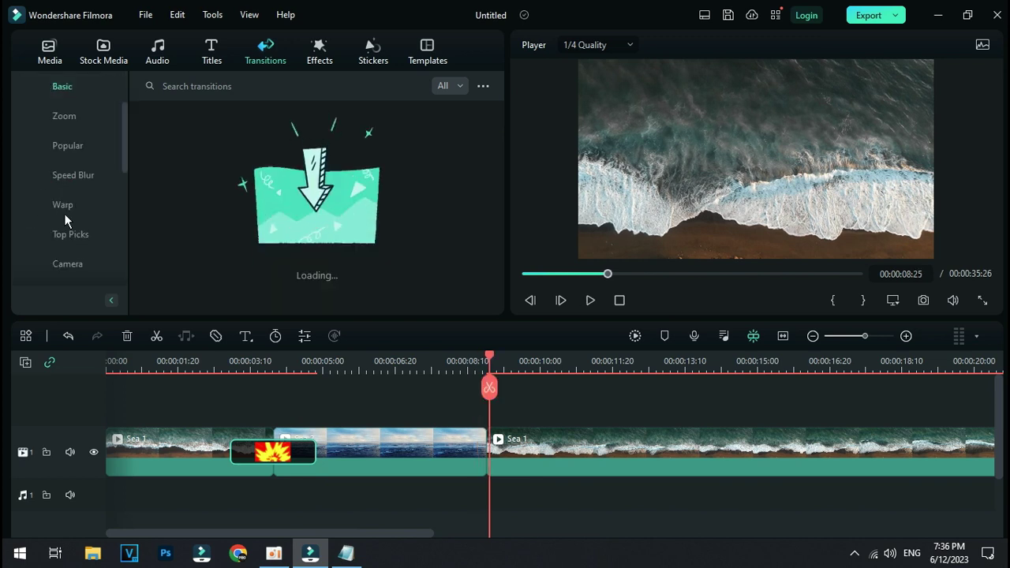
pyautogui.scroll(-3, 75, 236)
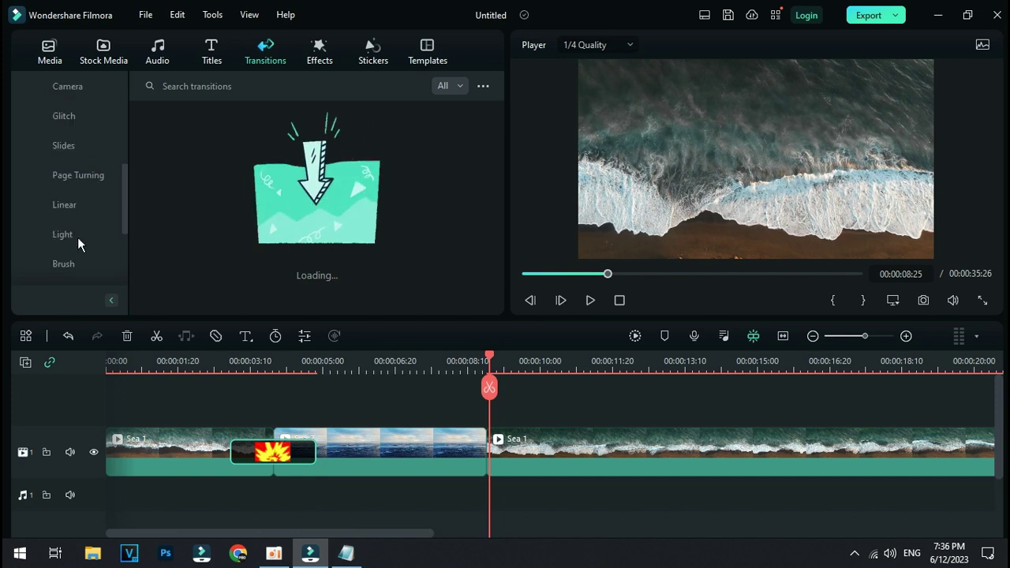
pyautogui.scroll(-3, 79, 225)
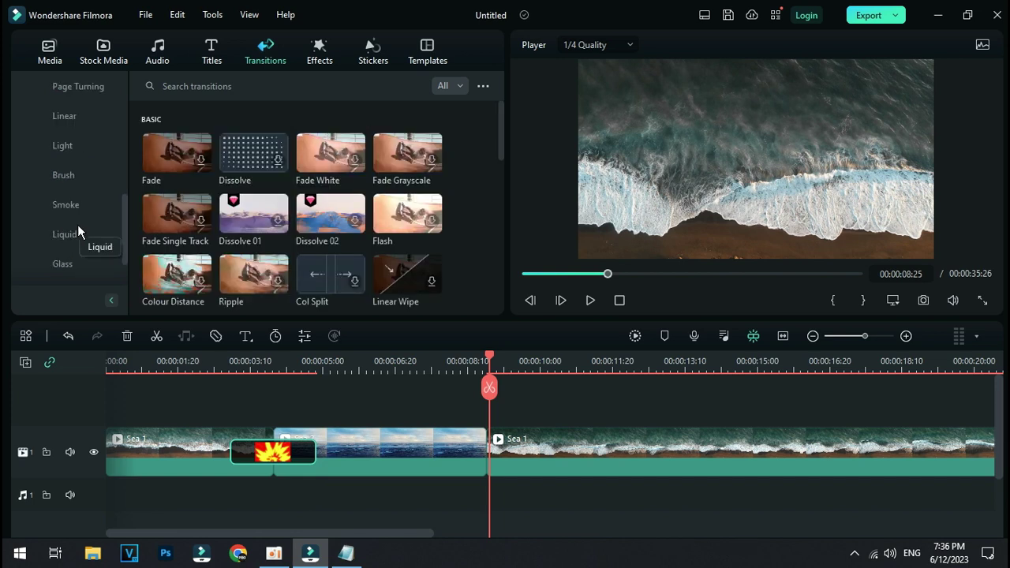
pyautogui.scroll(-2, 78, 224)
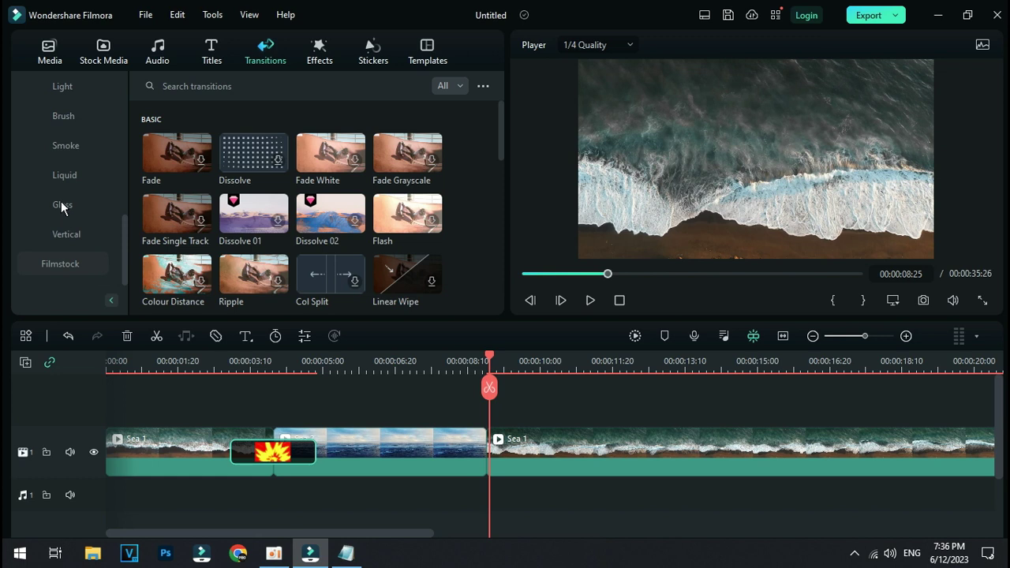
pyautogui.click(62, 206)
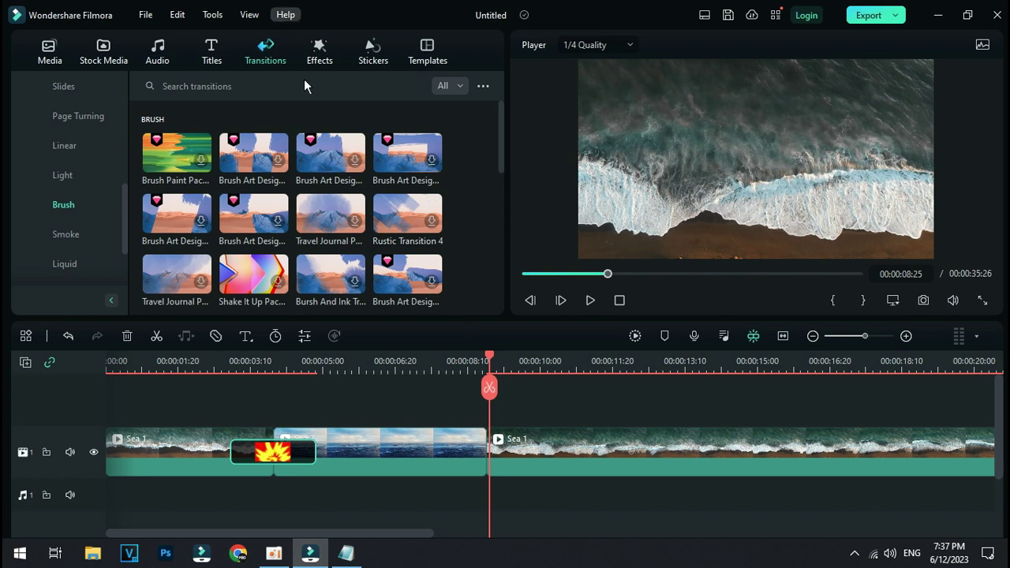
# - Place the Iridescent Circle 2 effect on video track 2 above the first Sea 1 part, matching that clip's length
pyautogui.click(319, 51)
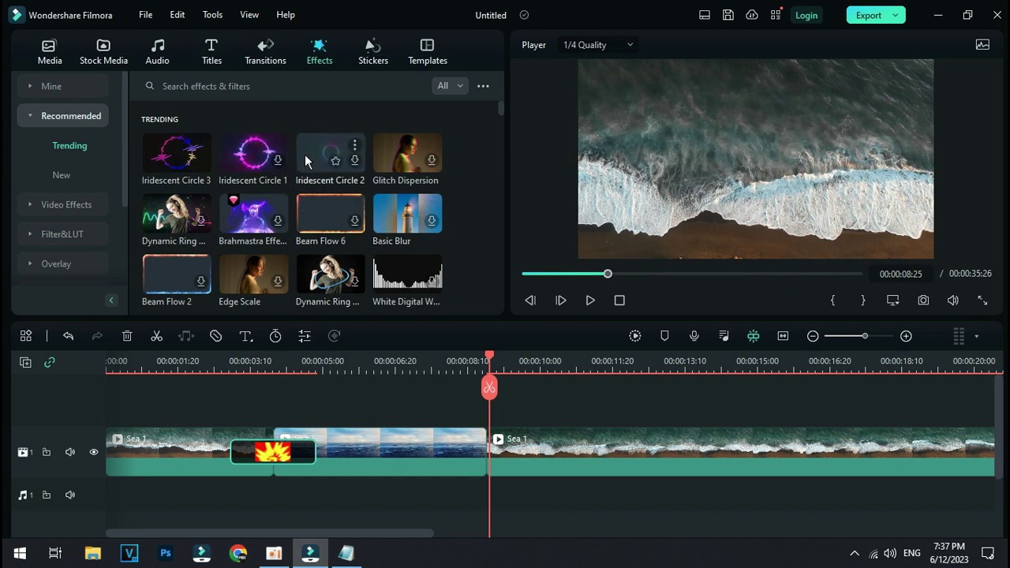
pyautogui.moveTo(308, 161); pyautogui.dragTo(287, 439)
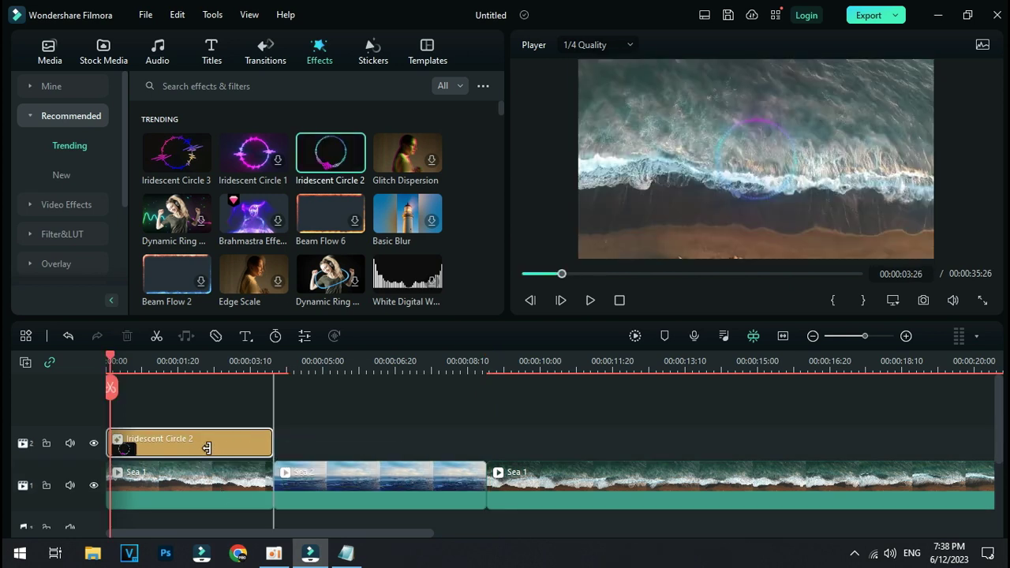
pyautogui.moveTo(201, 445)
pyautogui.mouseDown()
pyautogui.moveTo(199, 476)
pyautogui.moveTo(199, 435)
pyautogui.mouseUp()
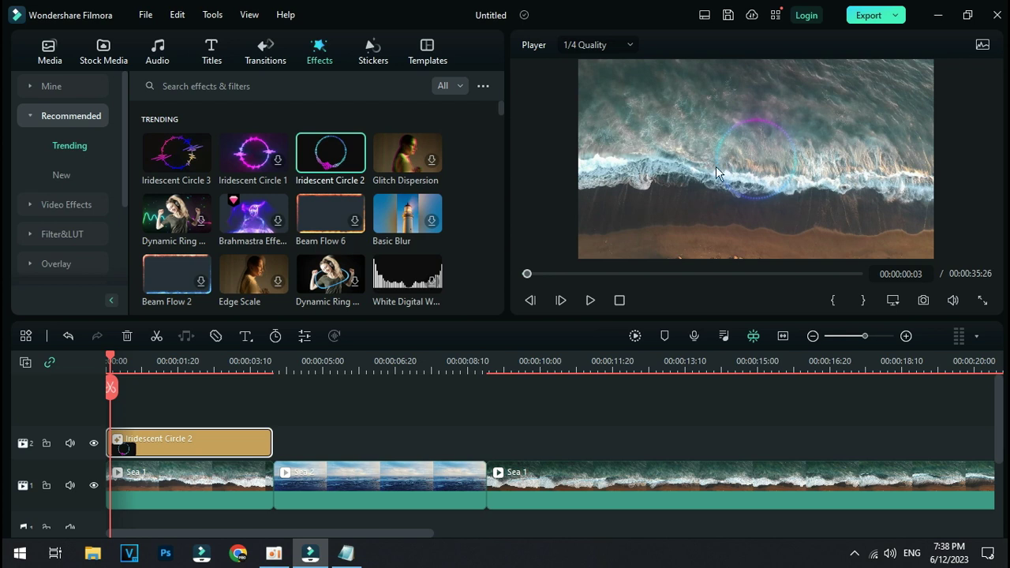
# - Preview the Iridescent Circle 2 effect over the first Sea 1 part from the start and again from 00:00:02:01
pyautogui.click(593, 300)
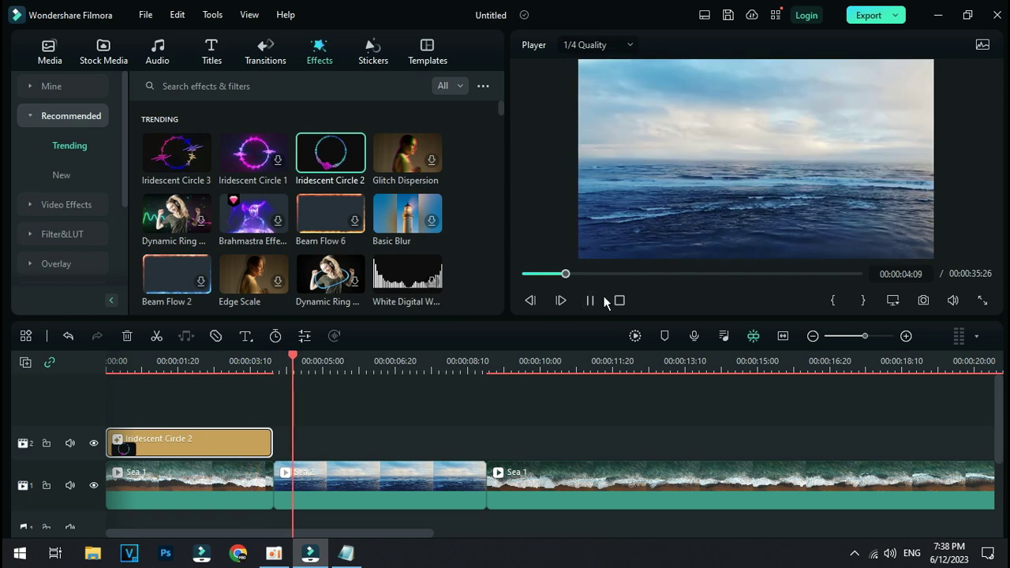
pyautogui.press('space')
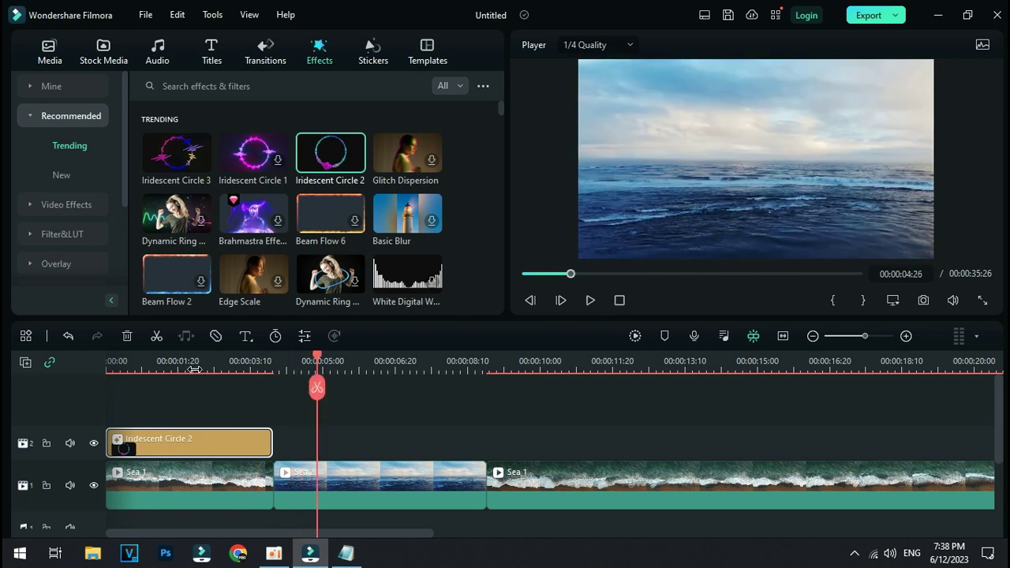
pyautogui.click(194, 369)
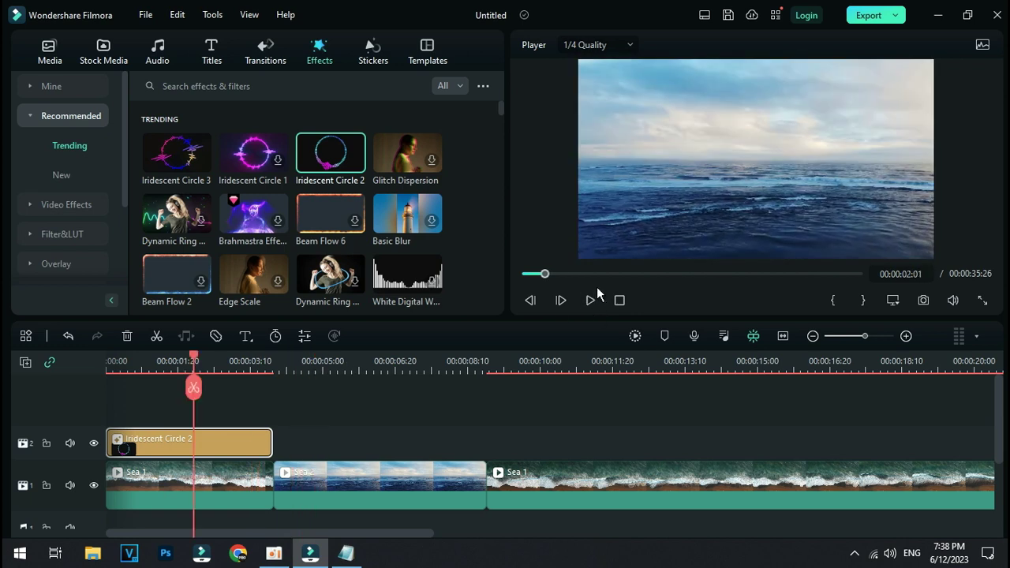
pyautogui.click(591, 302)
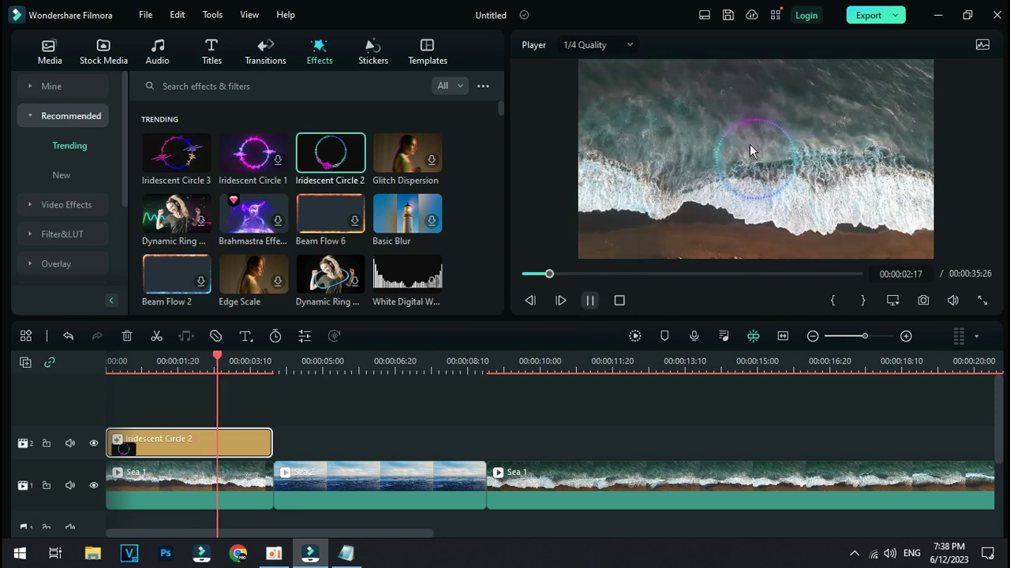
pyautogui.press('space')
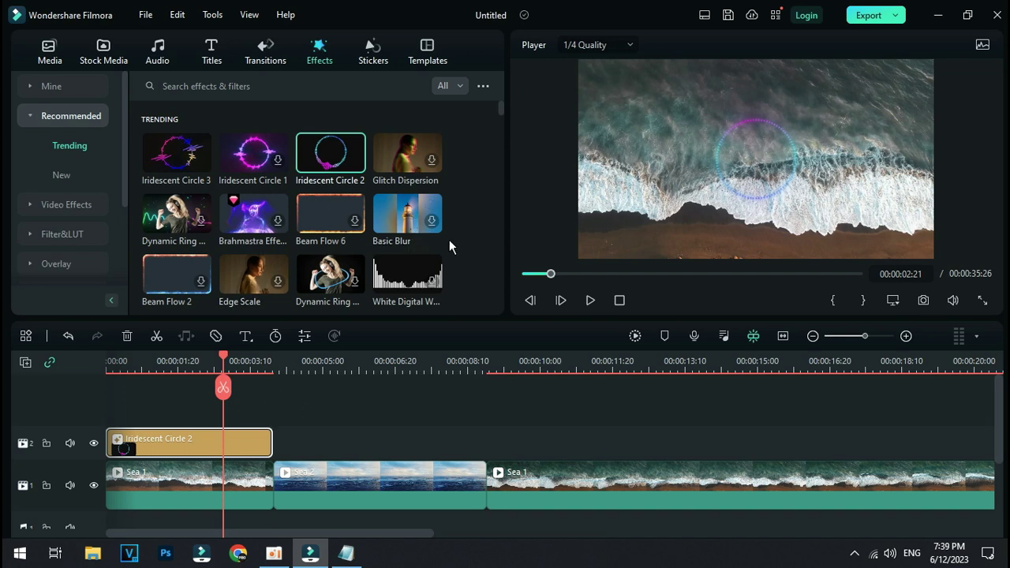
# - Replace the Iridescent Circle 2 effect on video track 2 with Progress Bar 6 at the timeline start and preview it
pyautogui.scroll(-1, 430, 235)
pyautogui.scroll(-1, 268, 277)
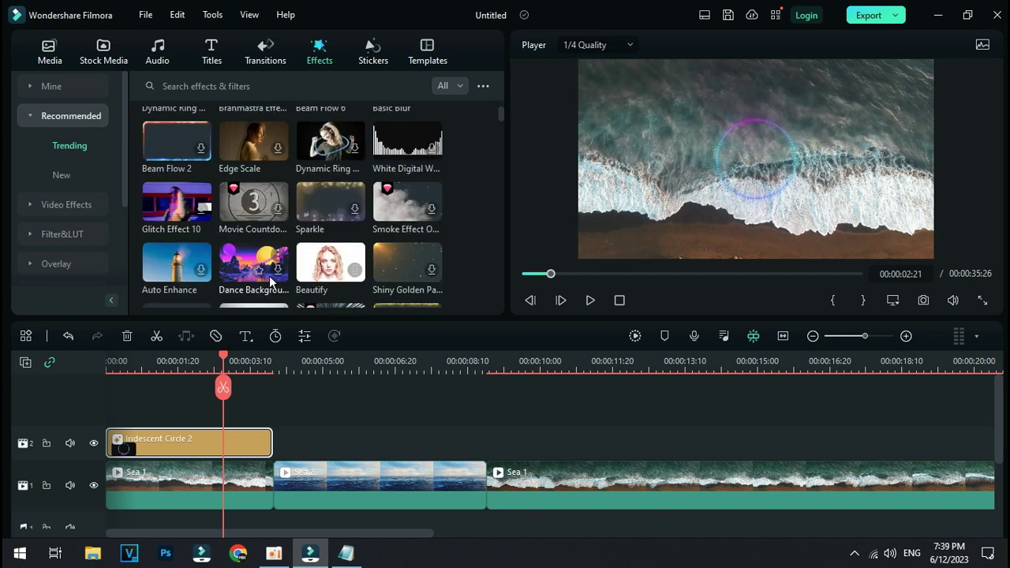
pyautogui.scroll(-3, 270, 281)
pyautogui.click(407, 191)
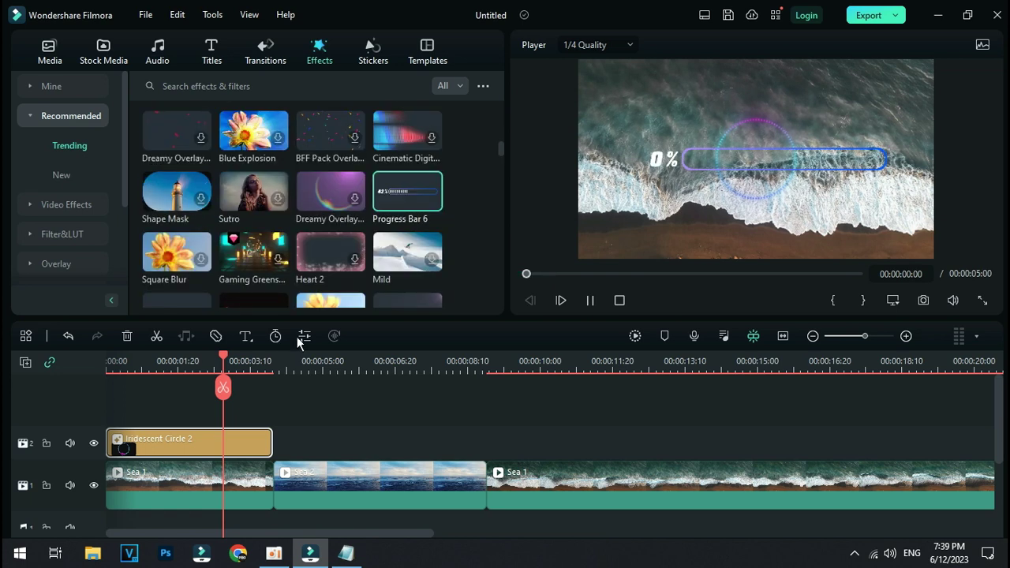
pyautogui.click(112, 411)
pyautogui.press('Delete')
pyautogui.moveTo(111, 411); pyautogui.dragTo(145, 466)
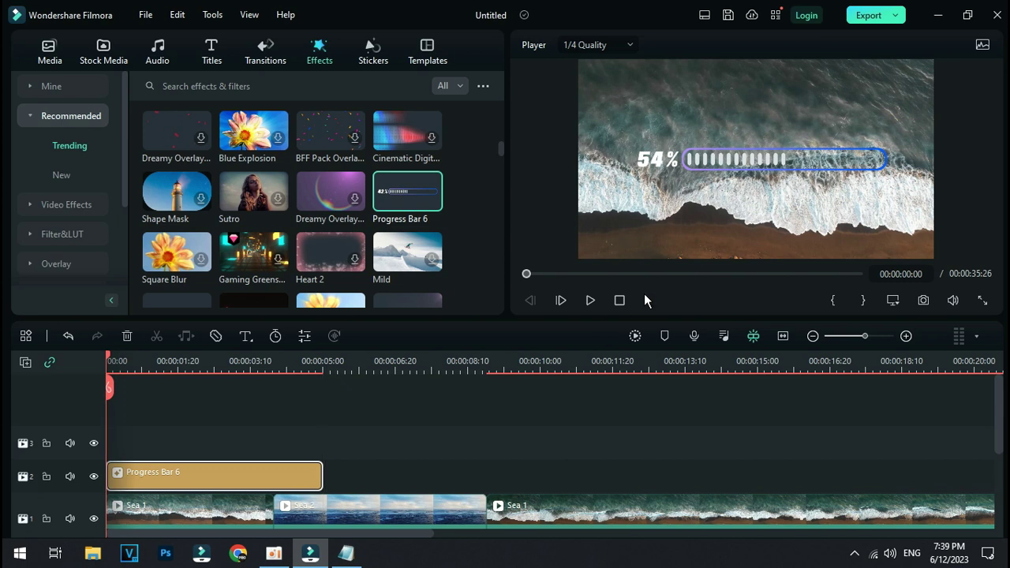
pyautogui.click(590, 300)
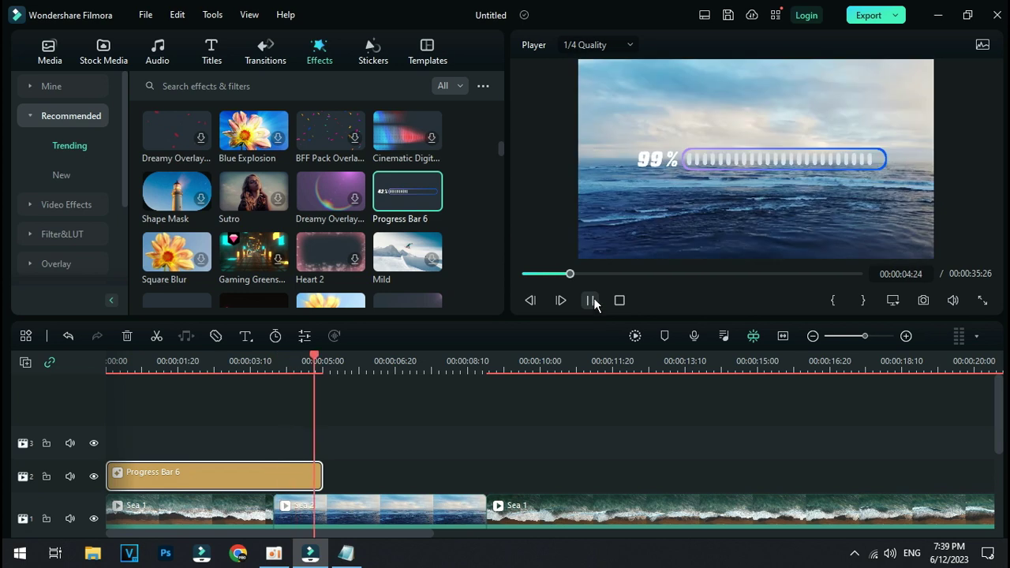
pyautogui.click(592, 301)
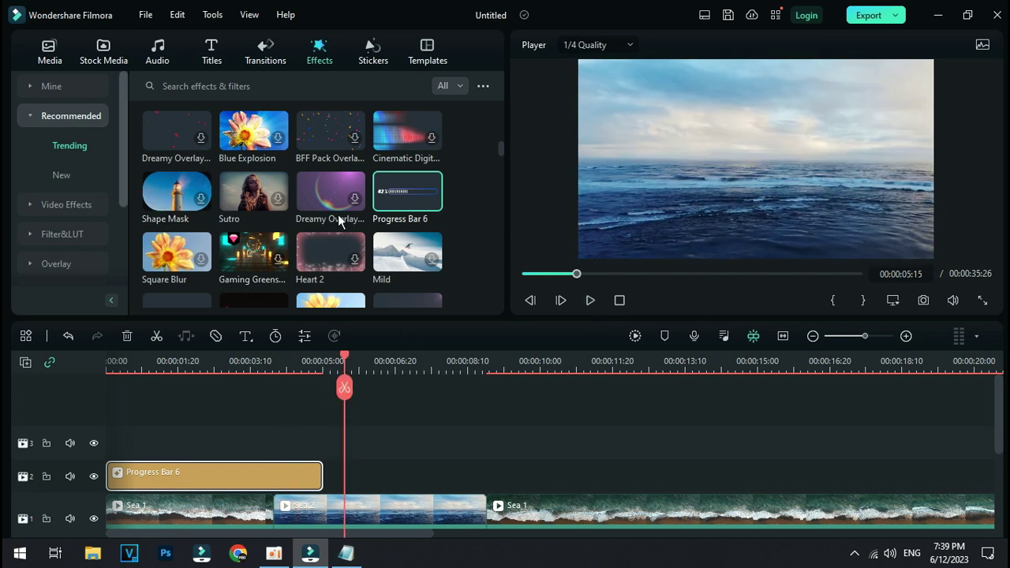
# - Look through the Trending effects and the remaining effect categories, and view the Audio Visualizer effects
pyautogui.scroll(-5, 347, 219)
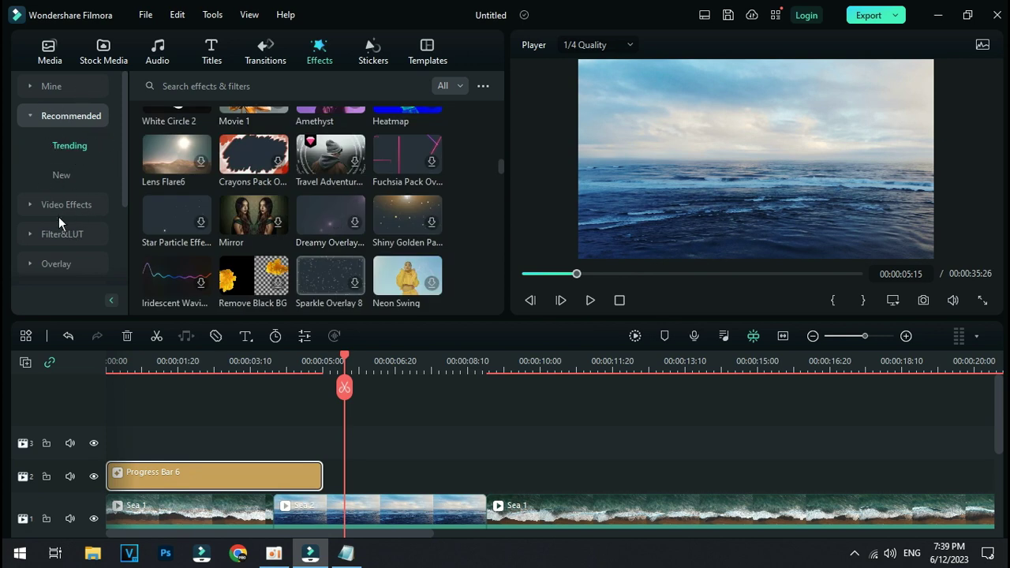
pyautogui.scroll(-1, 40, 193)
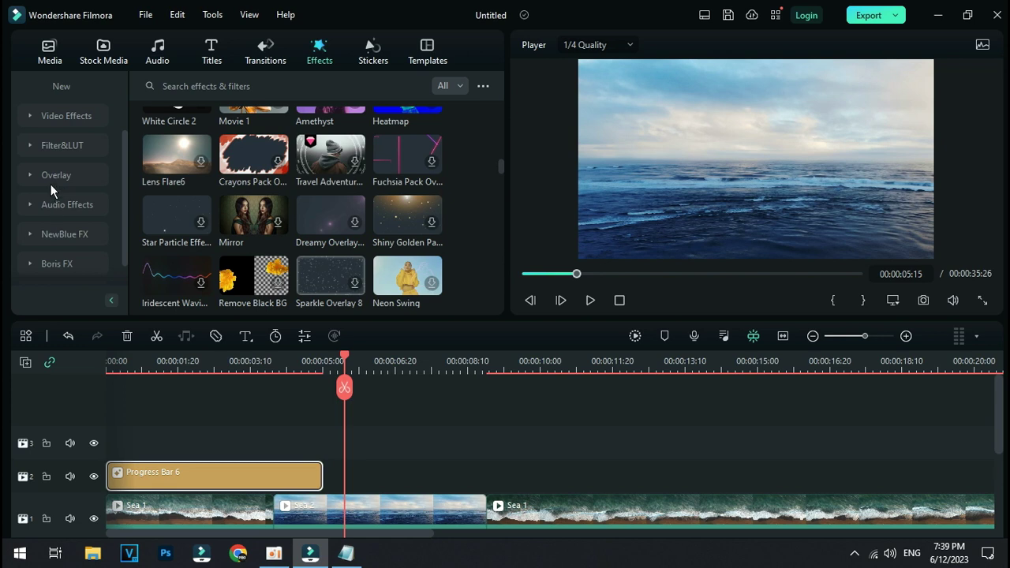
pyautogui.scroll(-1, 49, 186)
pyautogui.scroll(2, 52, 172)
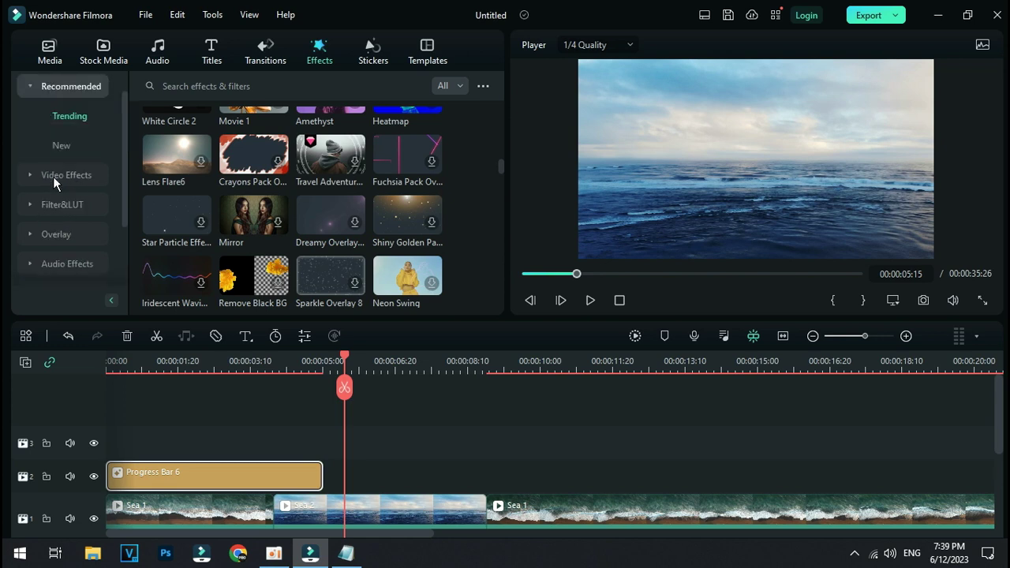
pyautogui.click(40, 260)
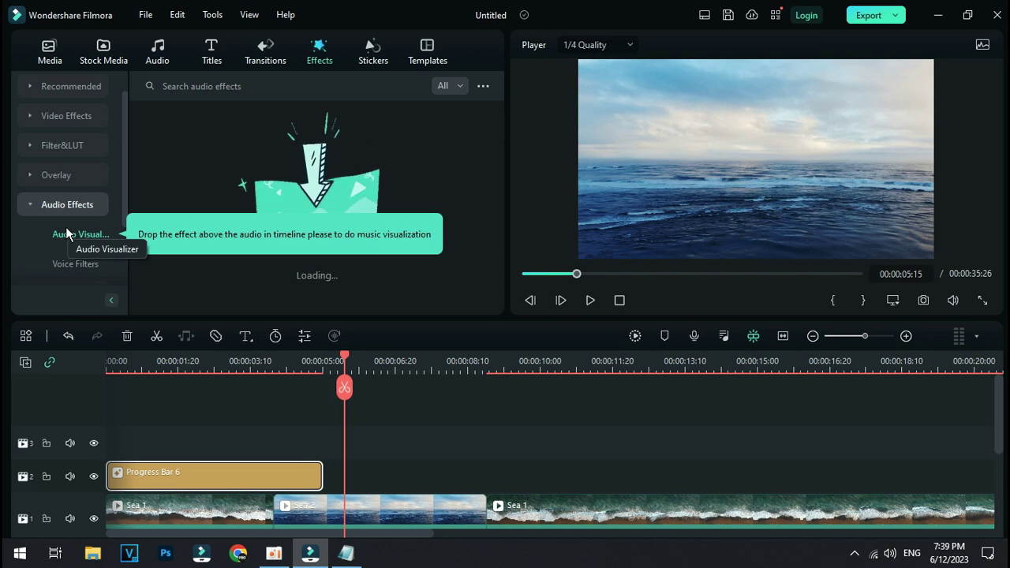
pyautogui.scroll(-1, 67, 231)
pyautogui.scroll(3, 87, 249)
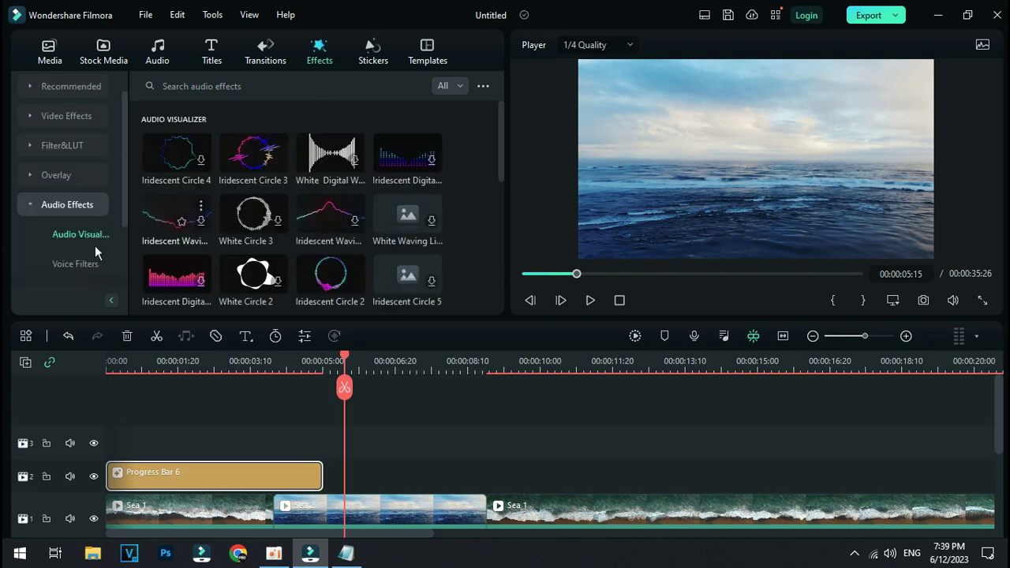
pyautogui.scroll(-3, 50, 245)
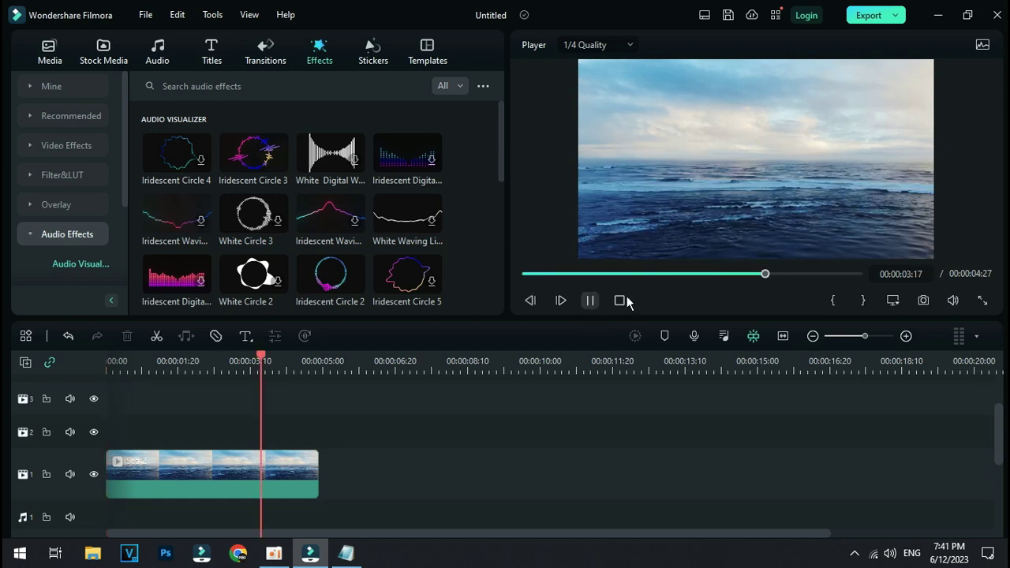
# - Return the playhead to the start, dismiss the Smart Cutout tip and turn on Motion Tracking for the Sea 2 clip
pyautogui.click(619, 300)
pyautogui.click(619, 300)
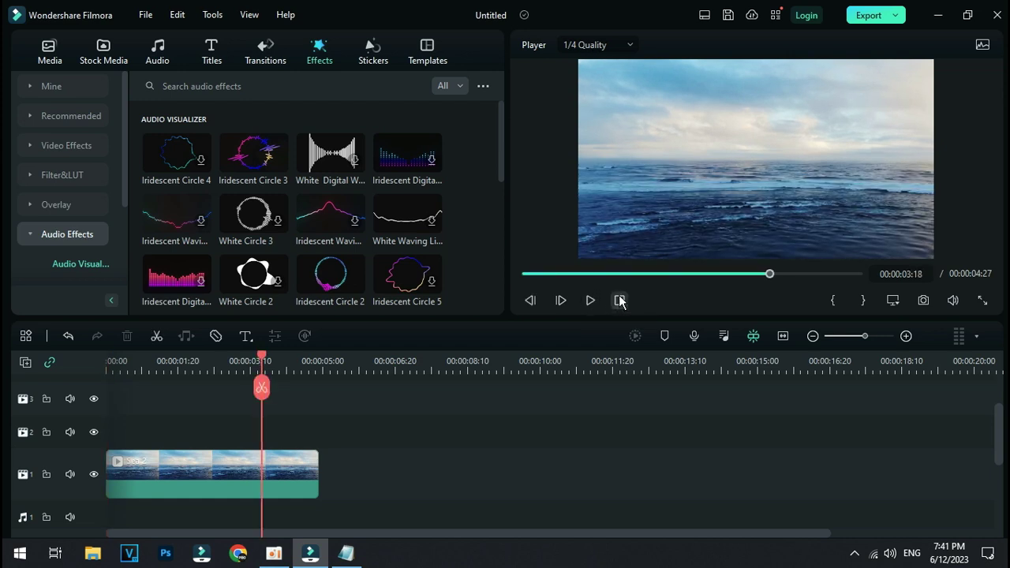
pyautogui.click(240, 478)
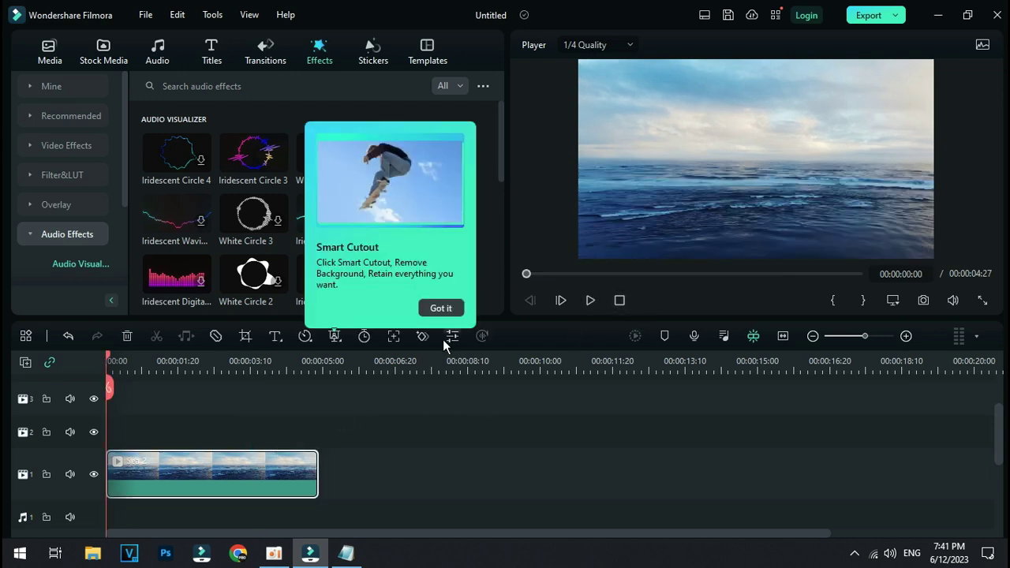
pyautogui.click(439, 307)
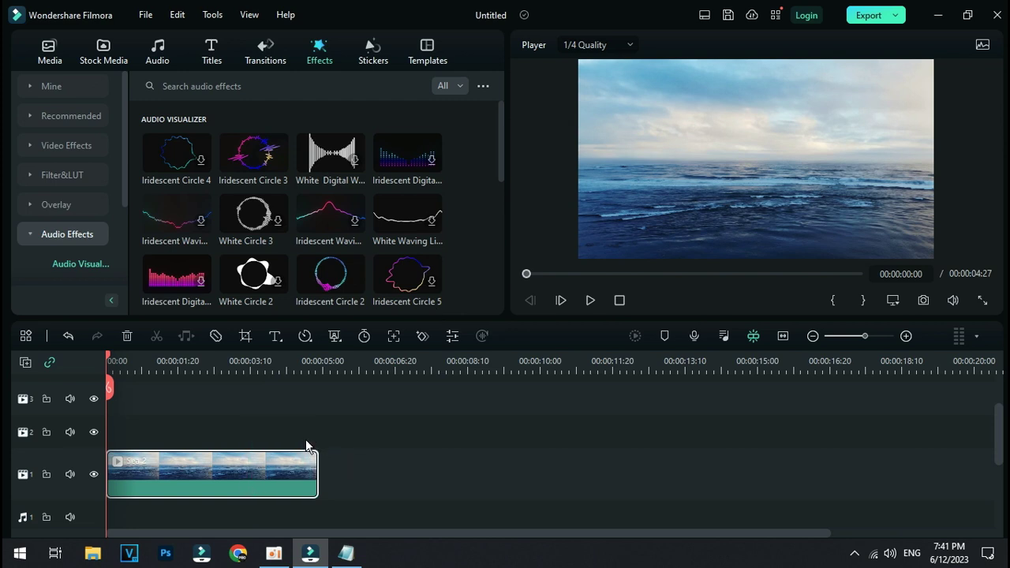
pyautogui.click(394, 335)
# - Reshape the motion tracking box into a wide rectangle covering the water just below the horizon
pyautogui.moveTo(747, 158); pyautogui.dragTo(751, 134)
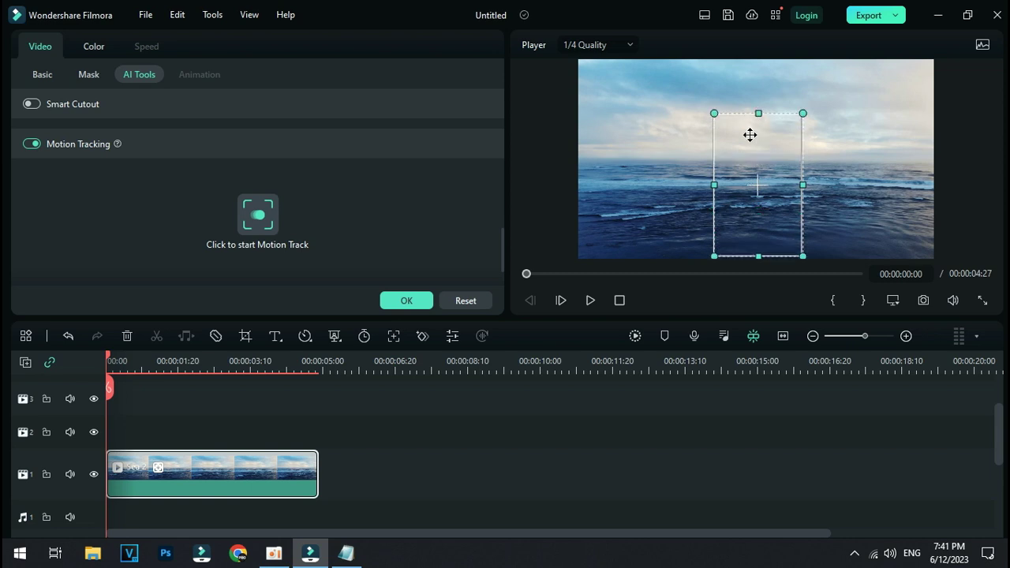
pyautogui.moveTo(721, 184); pyautogui.dragTo(764, 179)
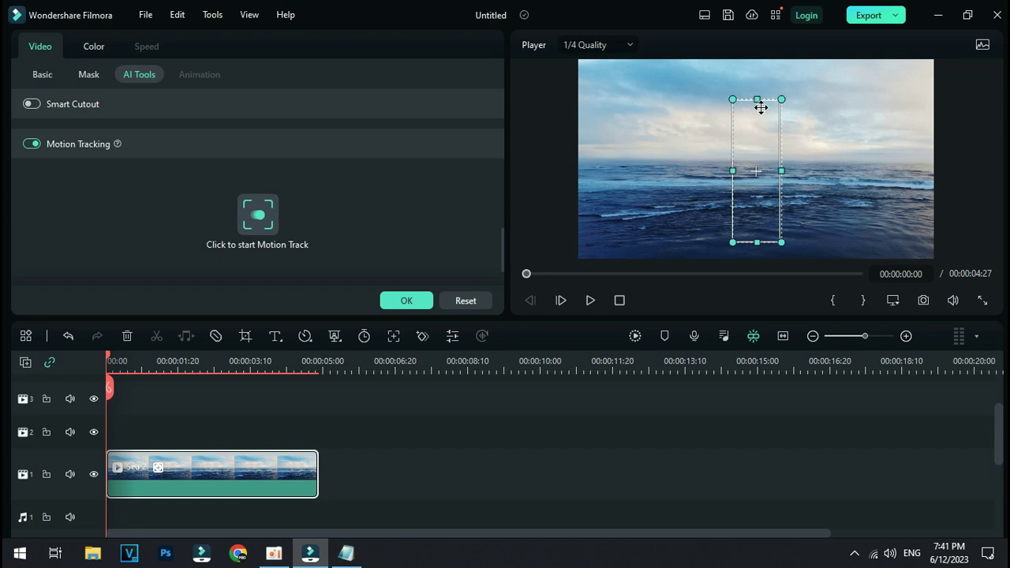
pyautogui.moveTo(758, 99); pyautogui.dragTo(891, 185)
pyautogui.moveTo(769, 176); pyautogui.dragTo(784, 189)
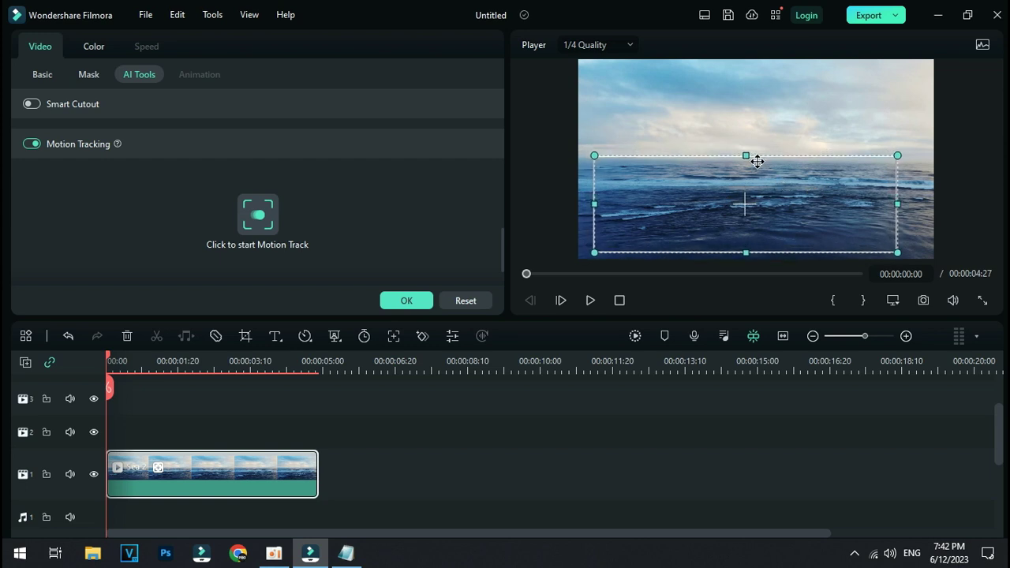
pyautogui.moveTo(744, 154); pyautogui.dragTo(746, 168)
pyautogui.moveTo(786, 189)
pyautogui.mouseDown()
pyautogui.moveTo(782, 197)
pyautogui.moveTo(792, 191)
pyautogui.mouseUp()
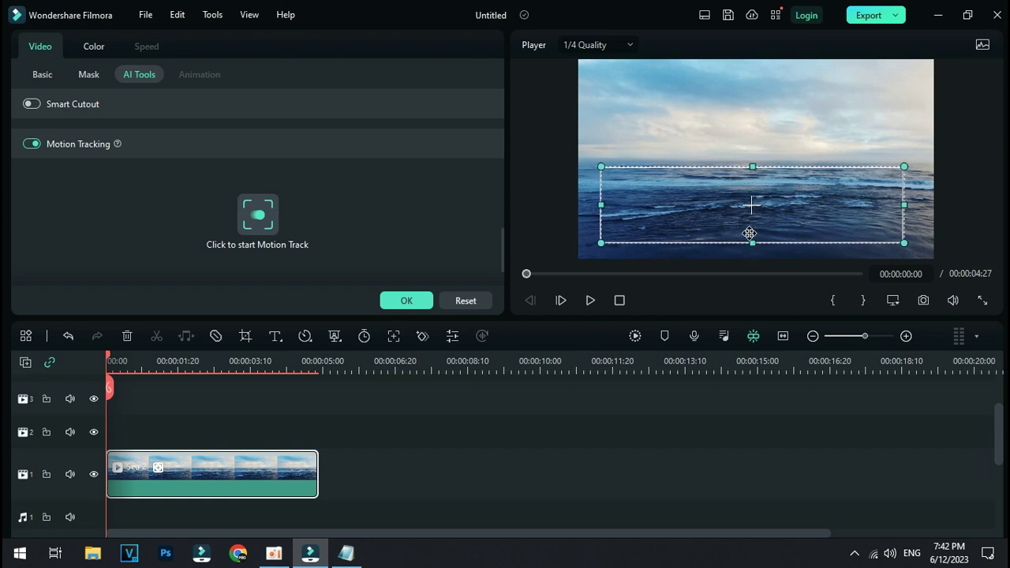
pyautogui.moveTo(753, 243); pyautogui.dragTo(754, 248)
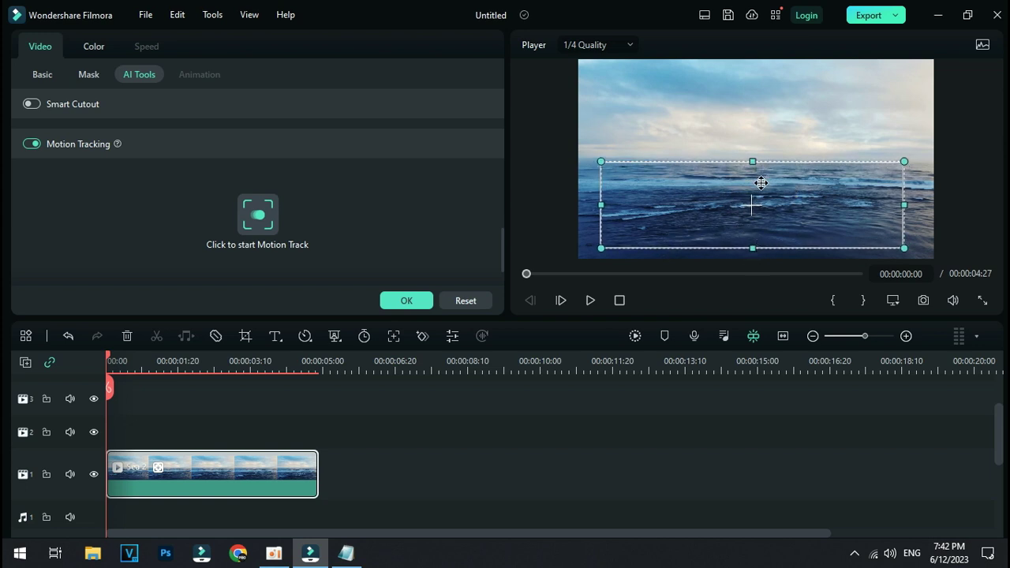
# - Run motion tracking on the Sea 2 clip with this box and accept the tracking notice
pyautogui.click(257, 214)
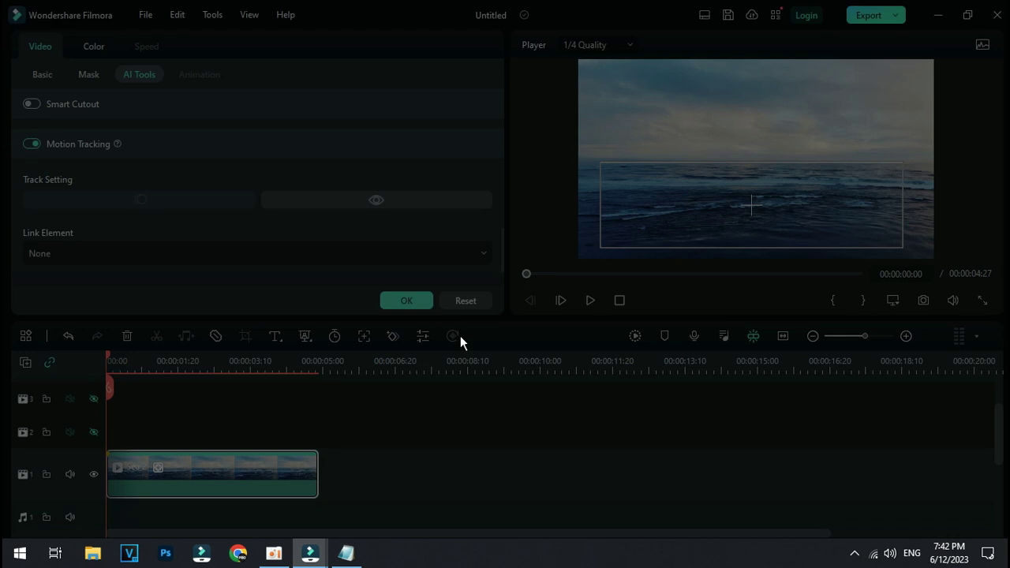
pyautogui.click(395, 302)
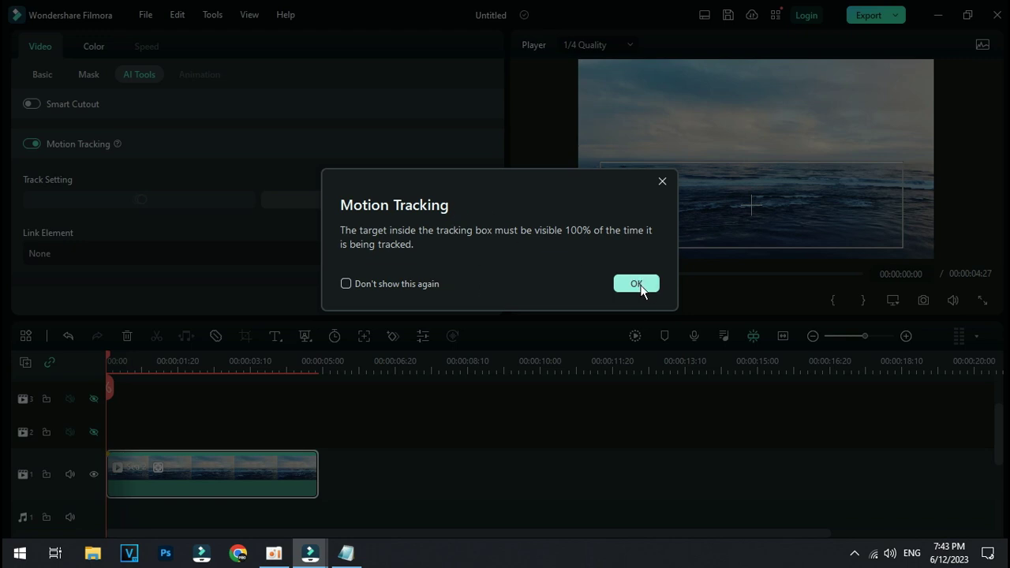
pyautogui.click(641, 284)
# - Preview how the tracking box follows the water in the Sea 2 clip, and return the playhead to the start
pyautogui.click(587, 301)
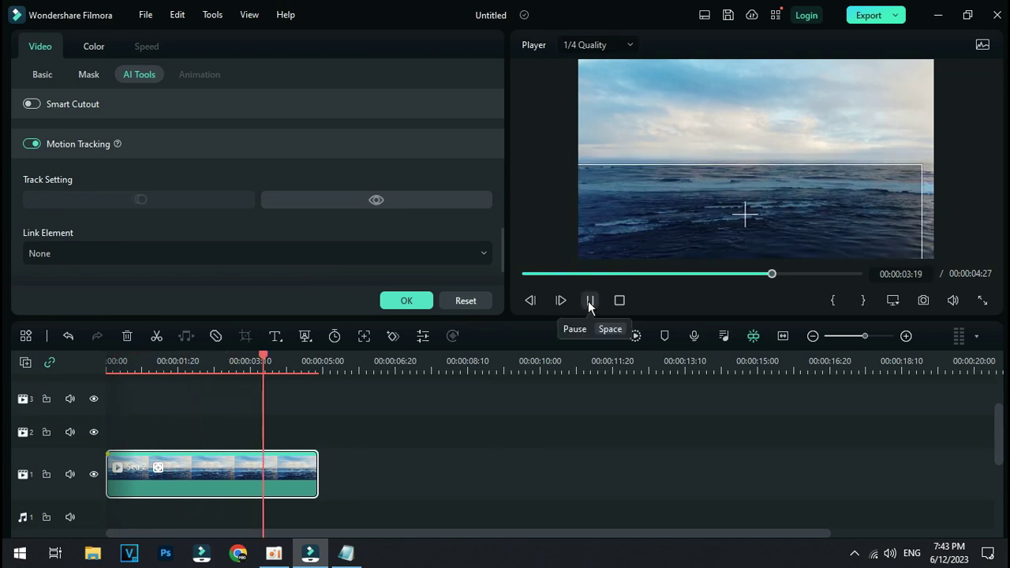
pyautogui.press('space')
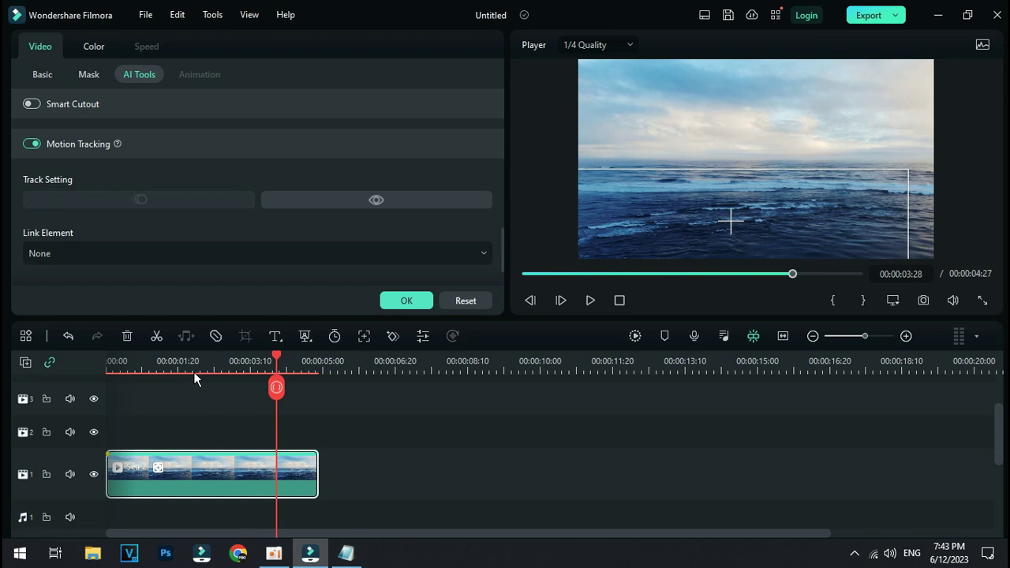
pyautogui.press('Home')
pyautogui.scroll(1, 313, 424)
pyautogui.scroll(2, 221, 213)
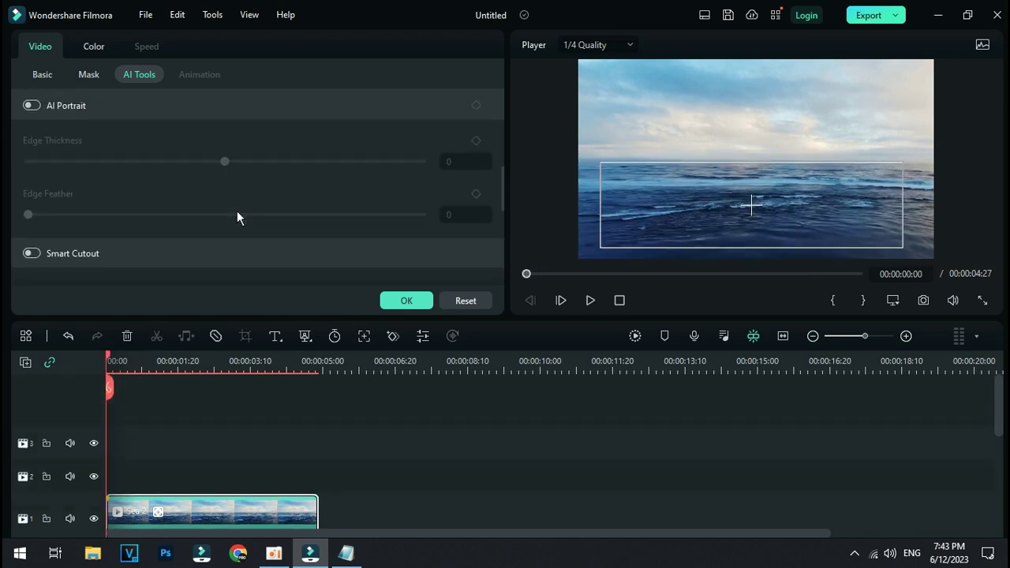
# - Accept the motion tracking settings and place the Glitch Title 01 title on video track 2 above the Sea 2 clip
pyautogui.click(406, 301)
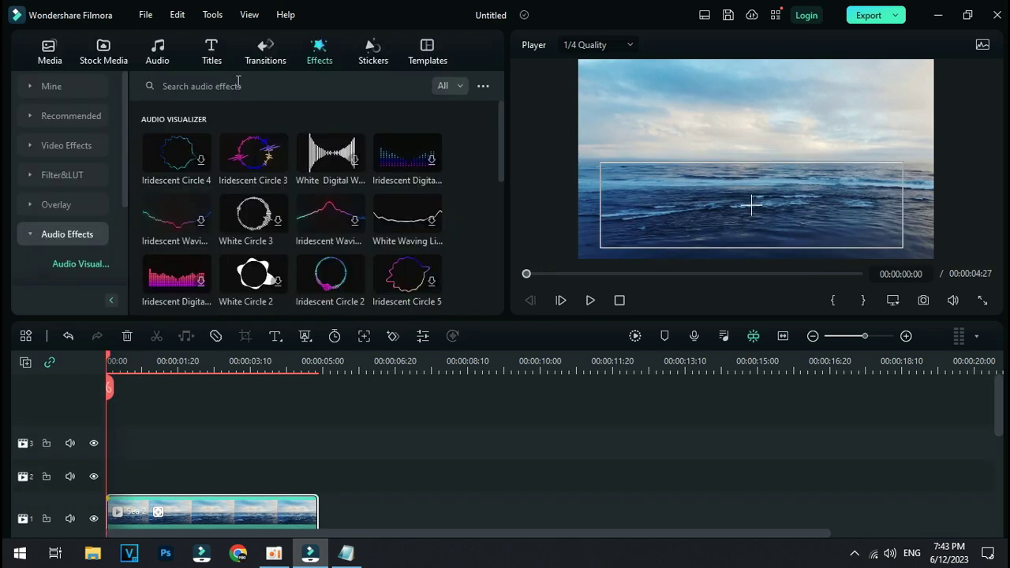
pyautogui.click(212, 55)
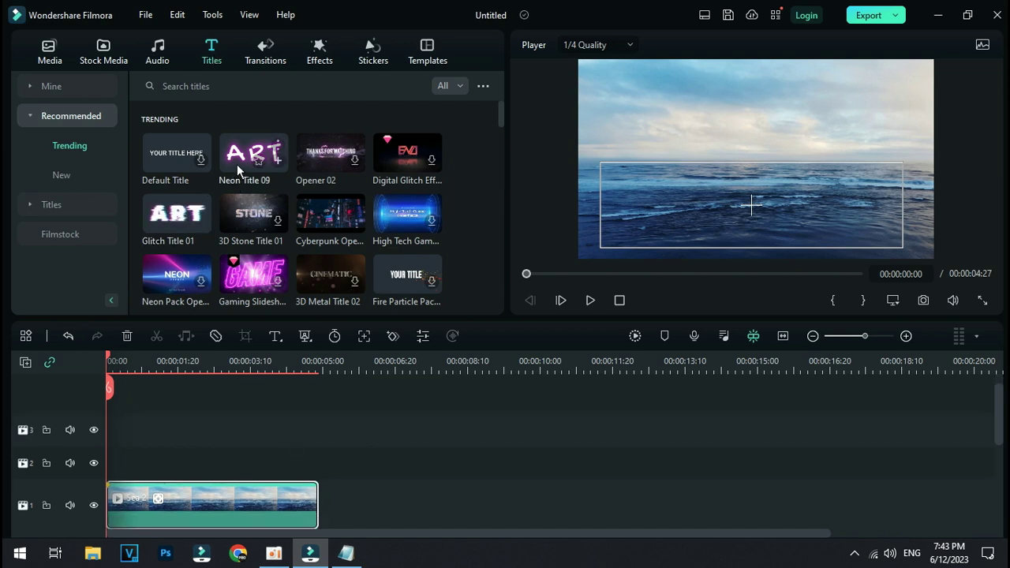
pyautogui.moveTo(179, 219); pyautogui.dragTo(338, 434)
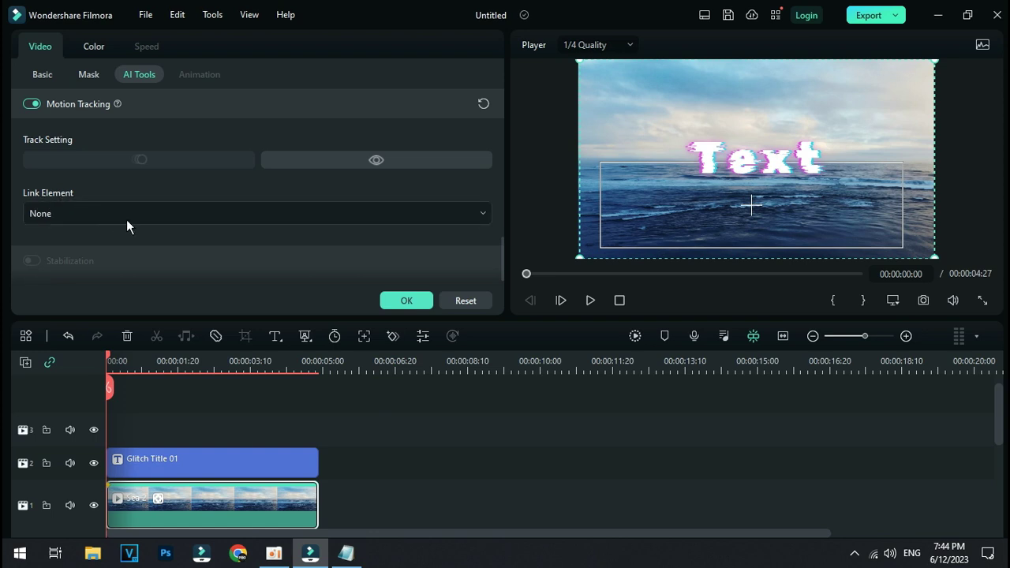
# - View the link element options for motion tracking, leave None selected and preview the title over the tracked clip
pyautogui.click(354, 215)
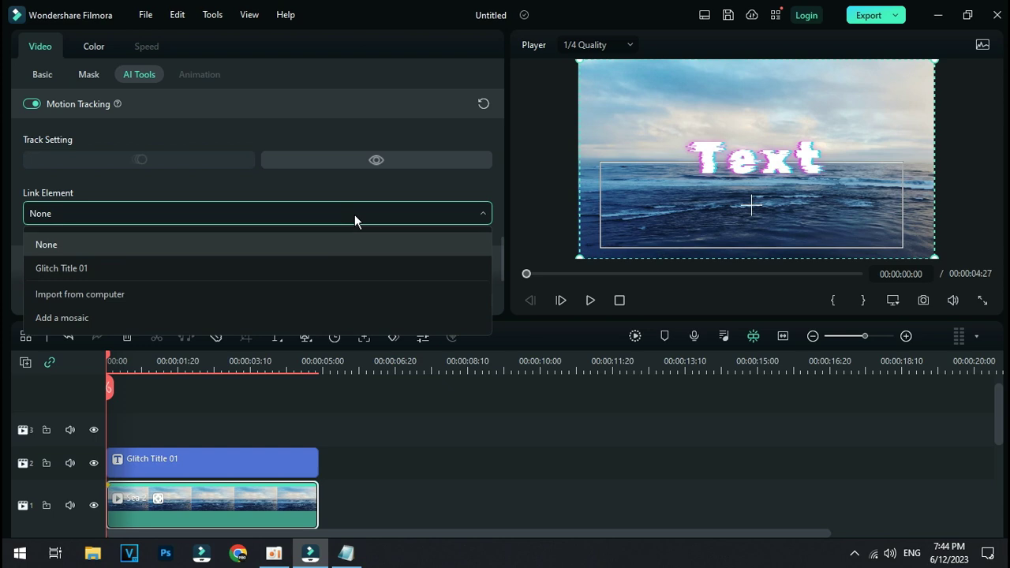
pyautogui.click(354, 214)
pyautogui.click(590, 301)
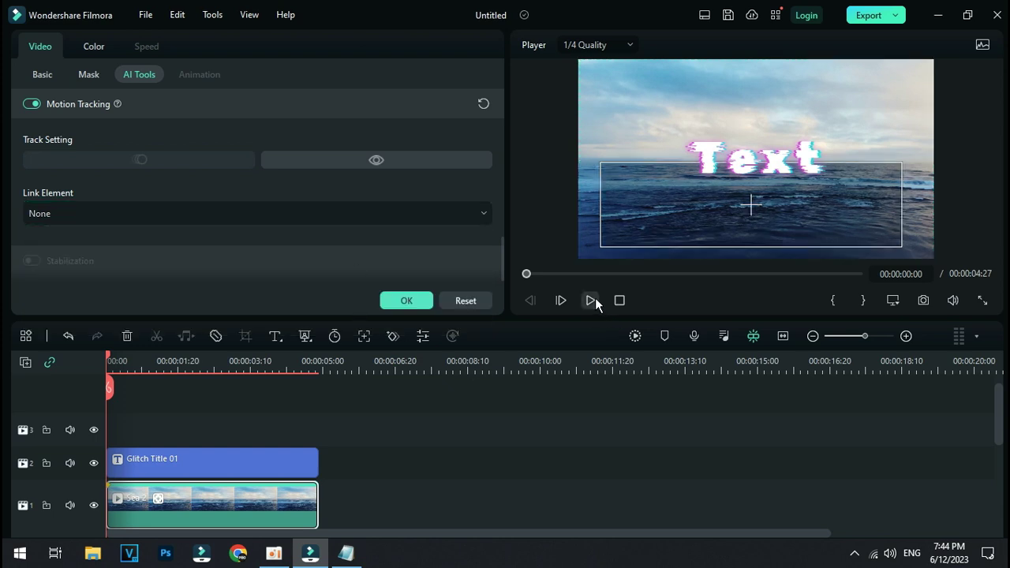
pyautogui.click(593, 302)
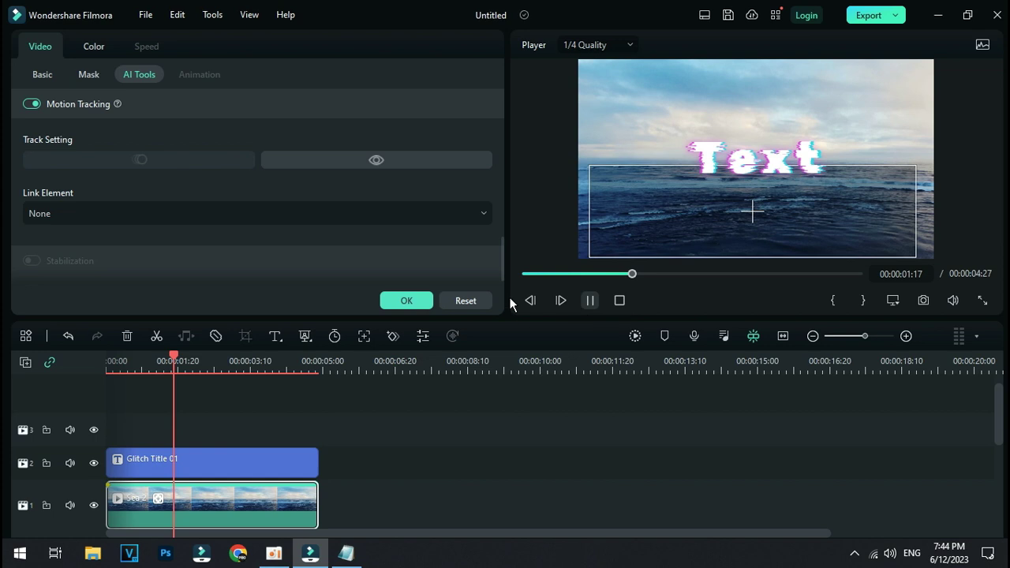
# - Link the Glitch Title 01 title to the Sea 2 clip's motion tracking and preview the linked title
pyautogui.click(618, 304)
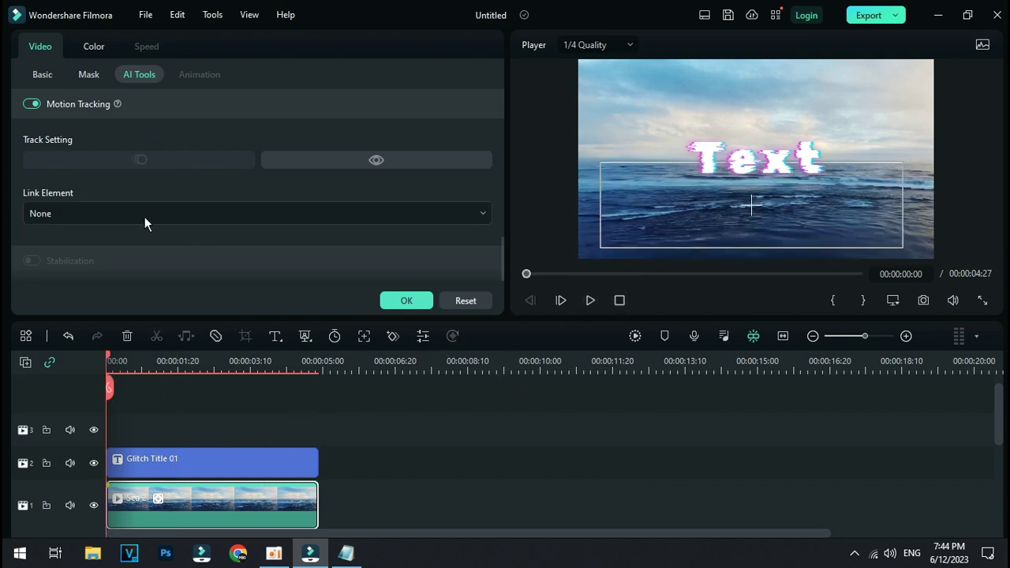
pyautogui.click(125, 213)
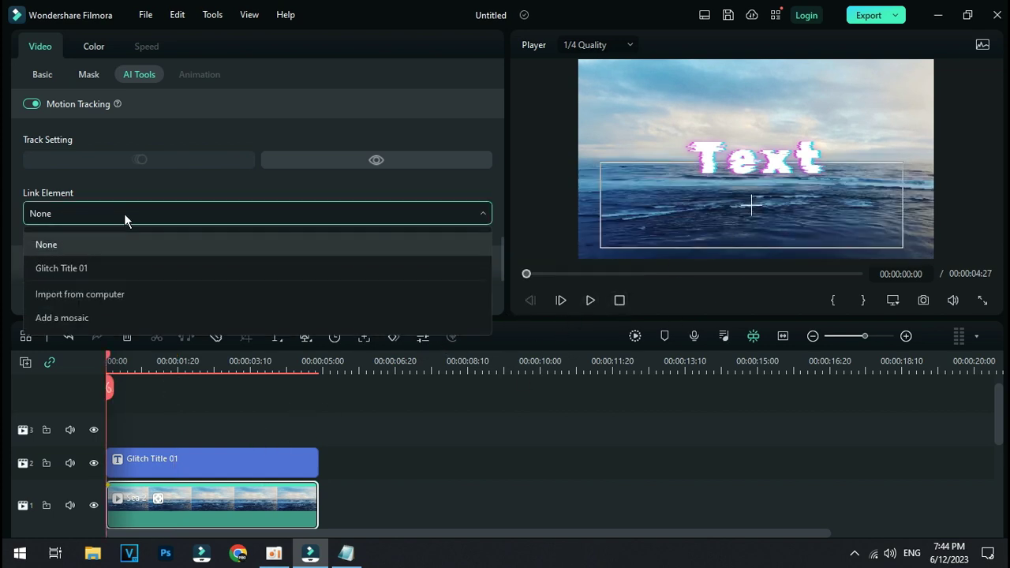
pyautogui.click(84, 269)
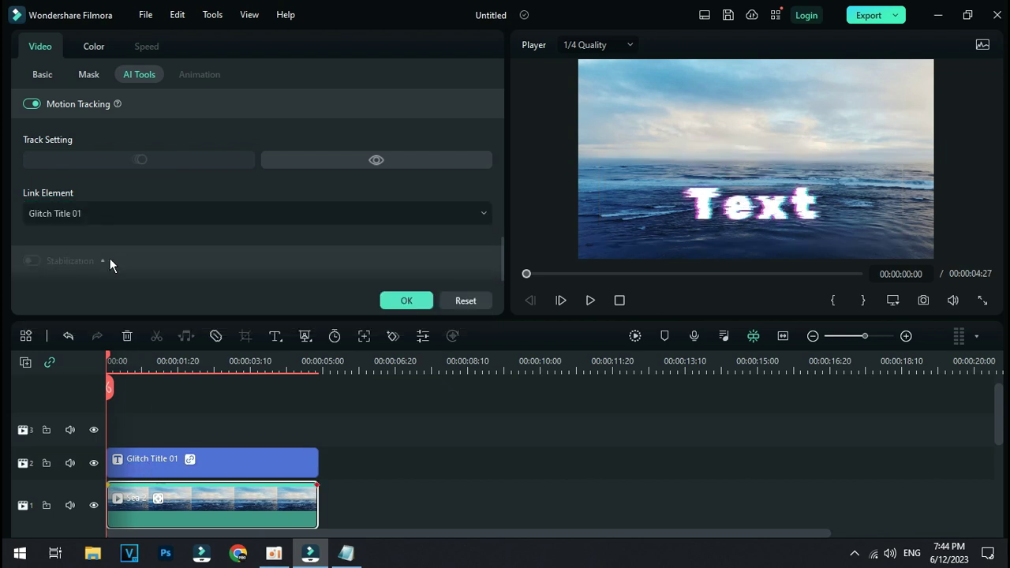
pyautogui.click(591, 301)
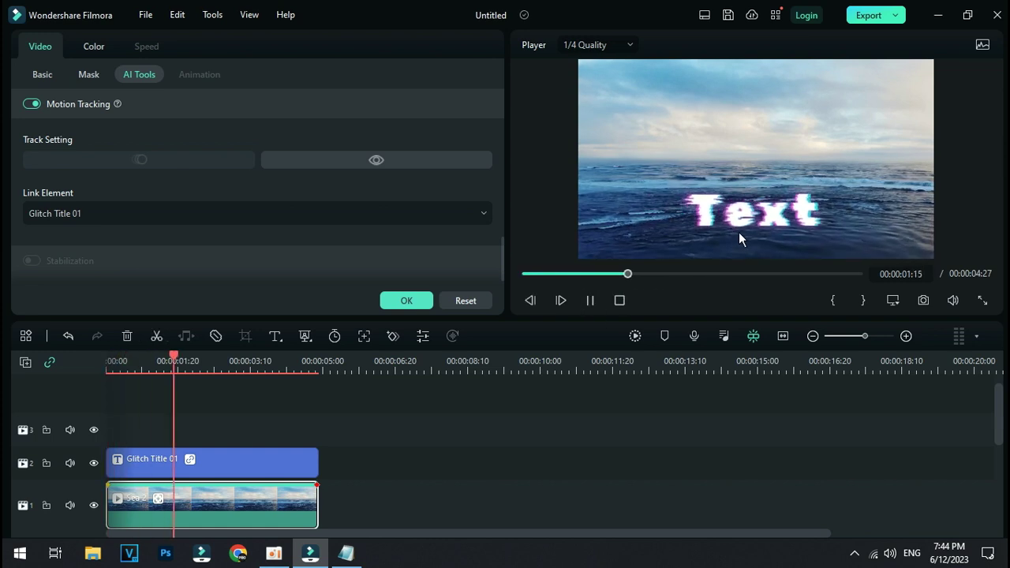
pyautogui.click(596, 303)
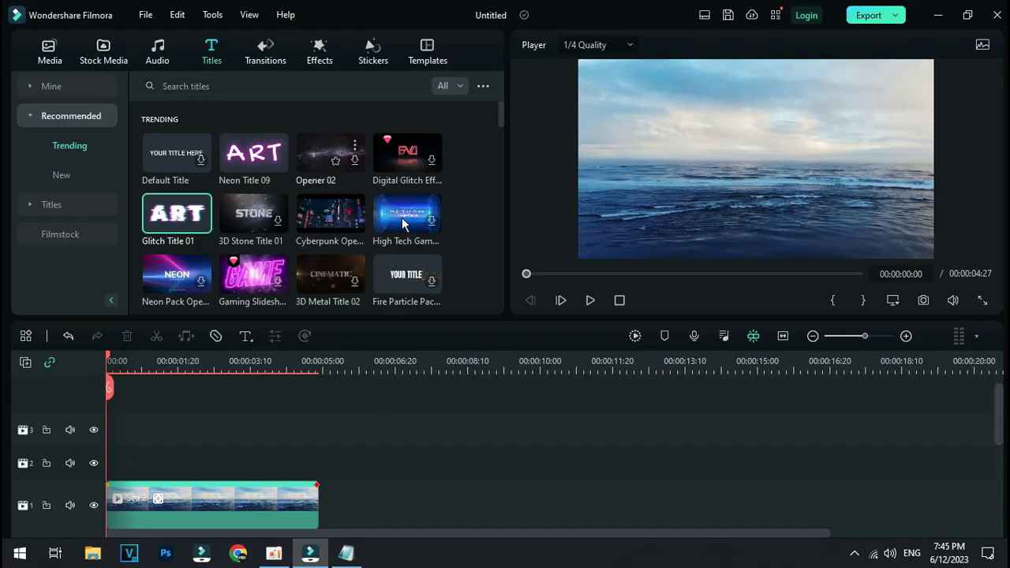
# - Place the plain text title Title 29 at the start of video track 2, above the Sea 2 clip
pyautogui.scroll(-1, 480, 196)
pyautogui.scroll(1, 479, 196)
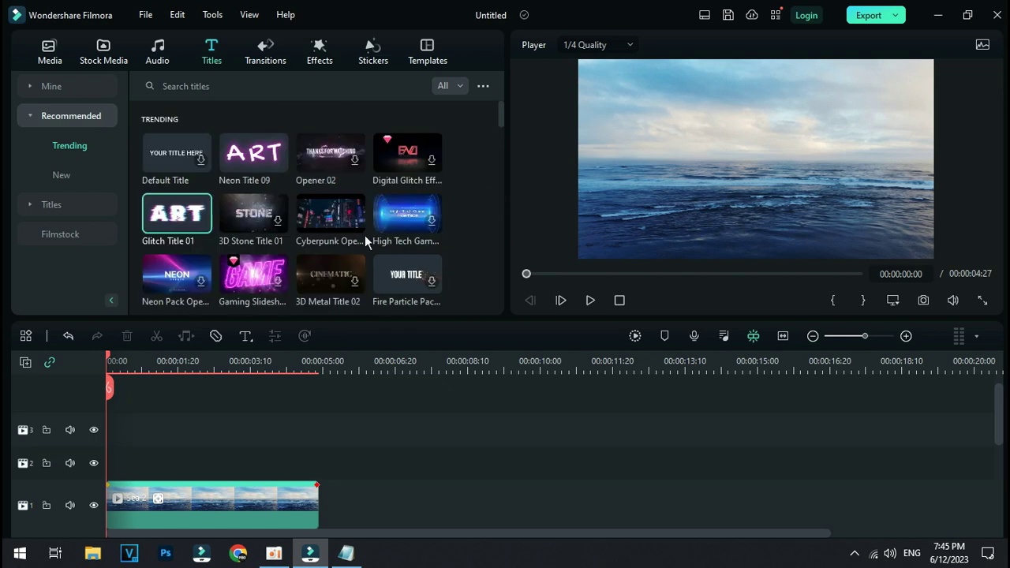
pyautogui.scroll(-2, 473, 188)
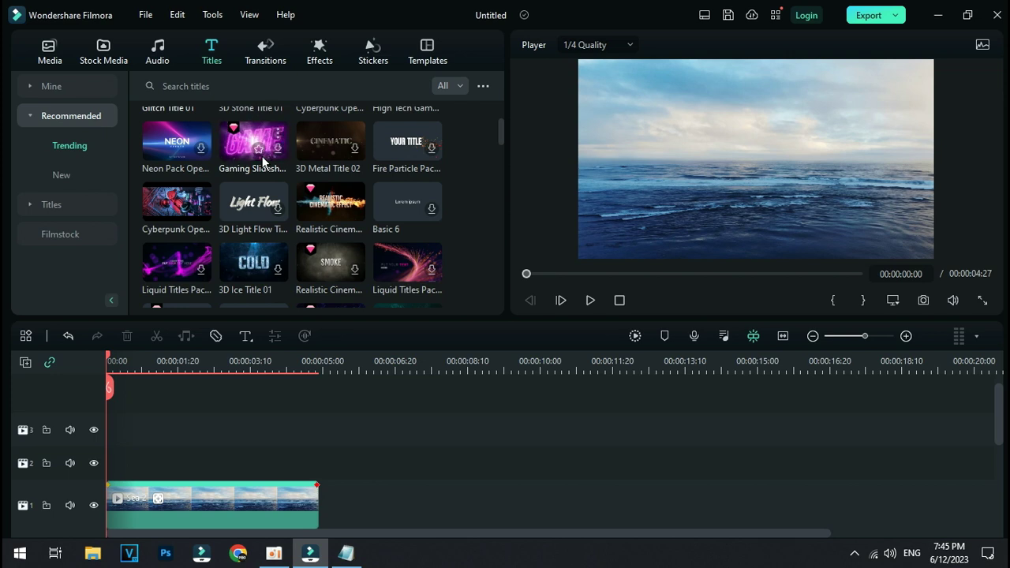
pyautogui.scroll(2, 251, 179)
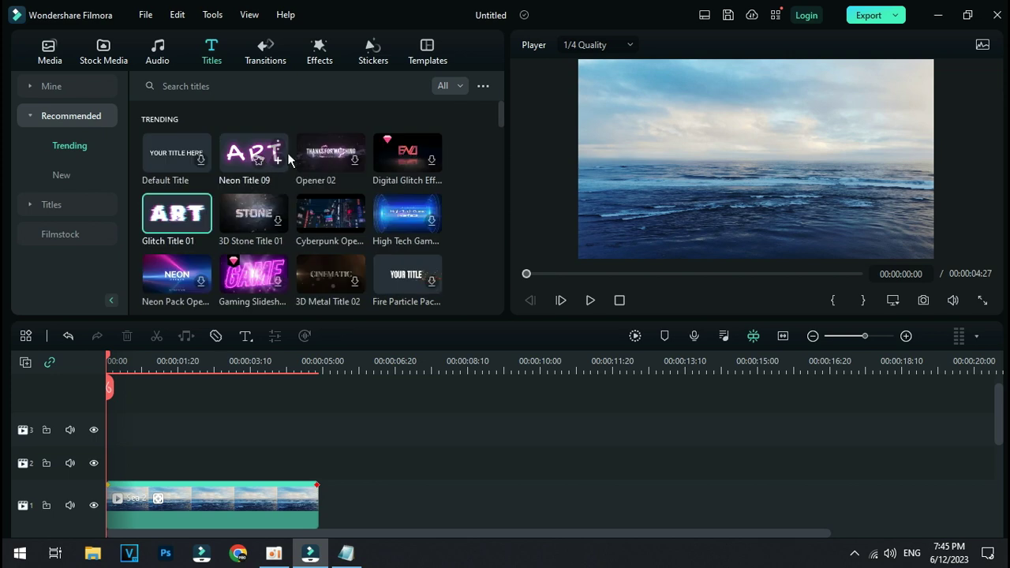
pyautogui.click(69, 202)
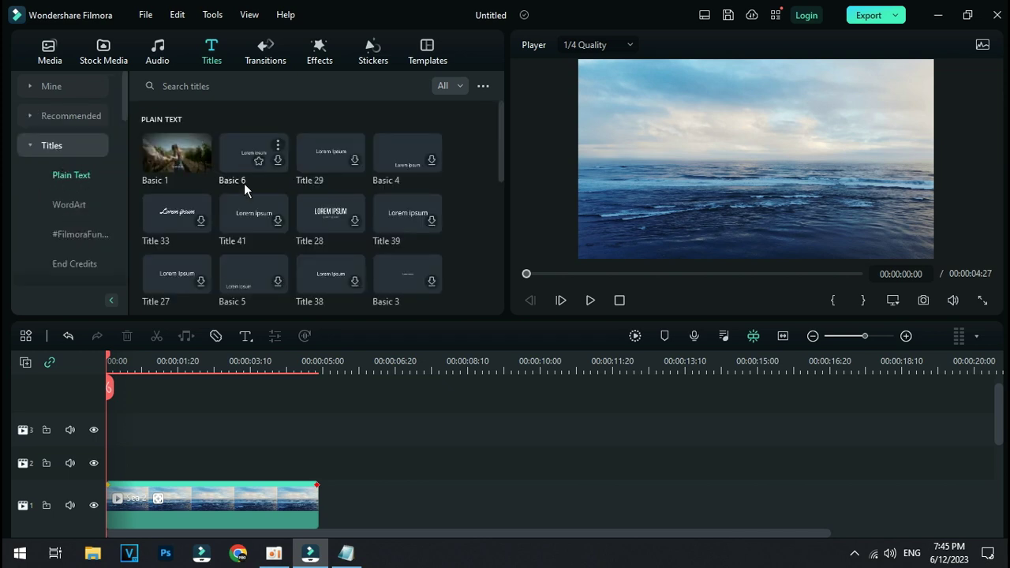
pyautogui.moveTo(328, 154); pyautogui.dragTo(138, 457)
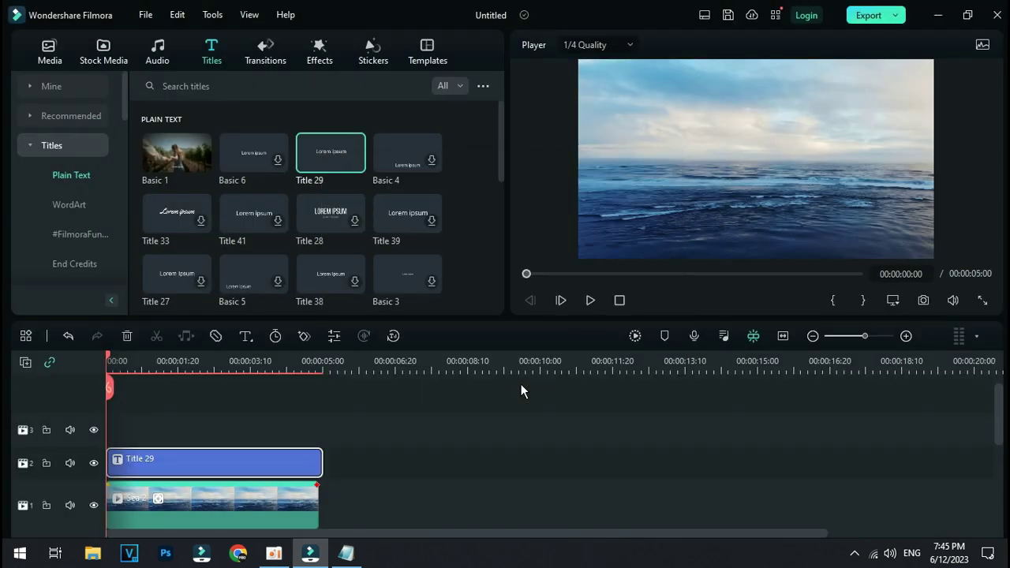
# - Replace the Title 29 placeholder text with "Pro"
pyautogui.doubleClick(283, 461)
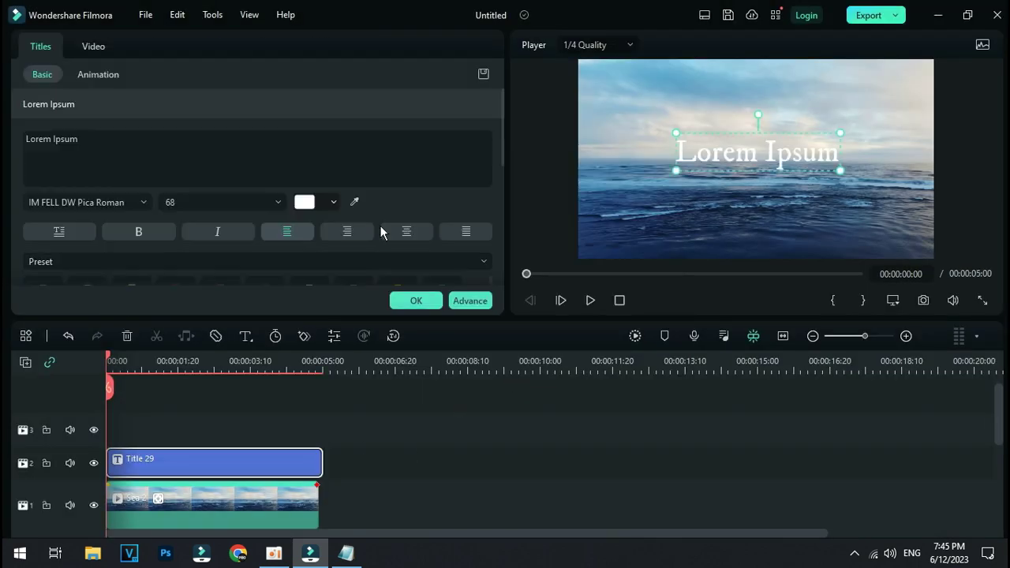
pyautogui.click(242, 156)
pyautogui.hotkey('ctrl', 'a')
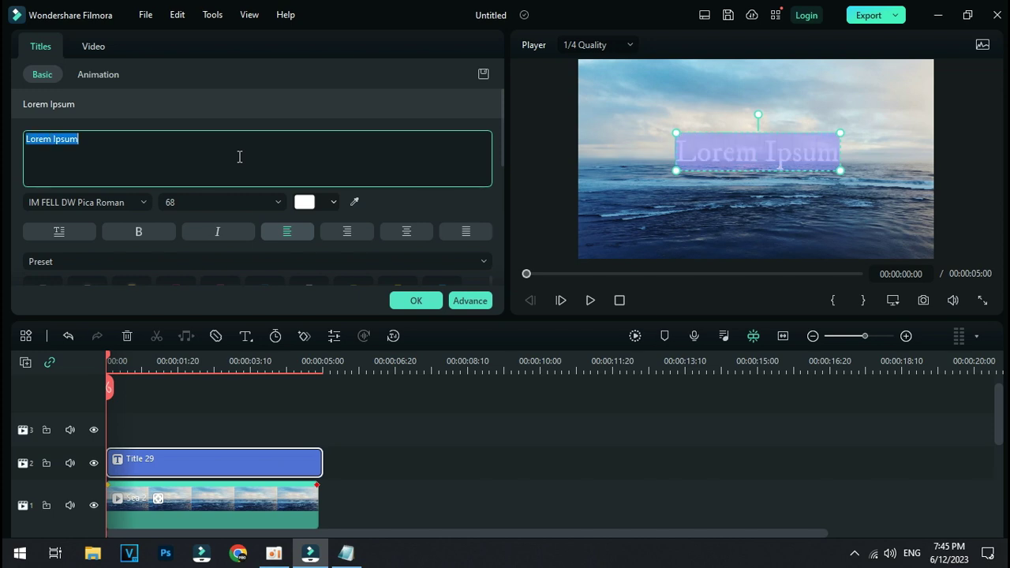
pyautogui.click(101, 158)
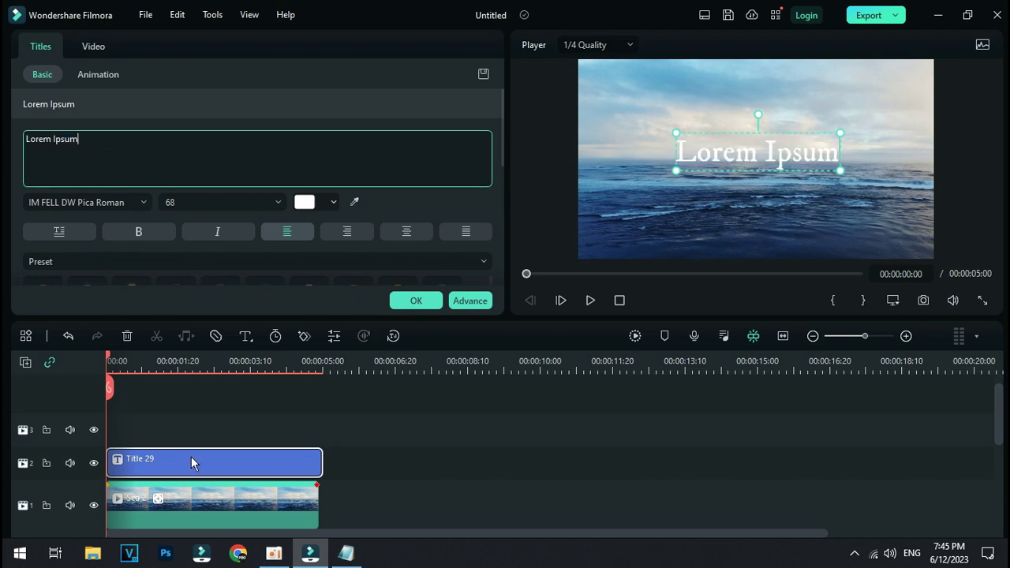
pyautogui.hotkey('ctrl', 'a')
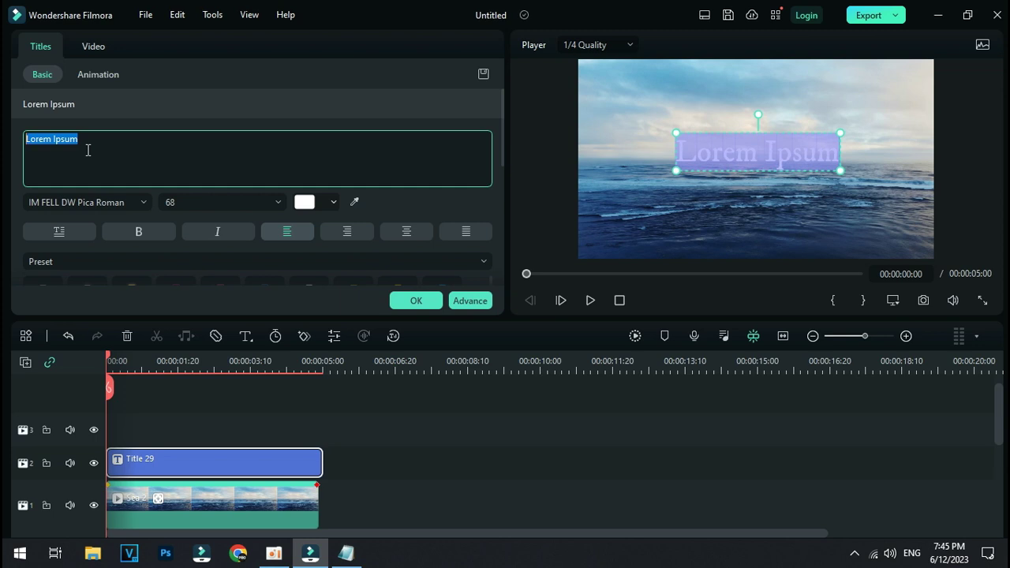
pyautogui.write('H')
pyautogui.press('BackSpace')
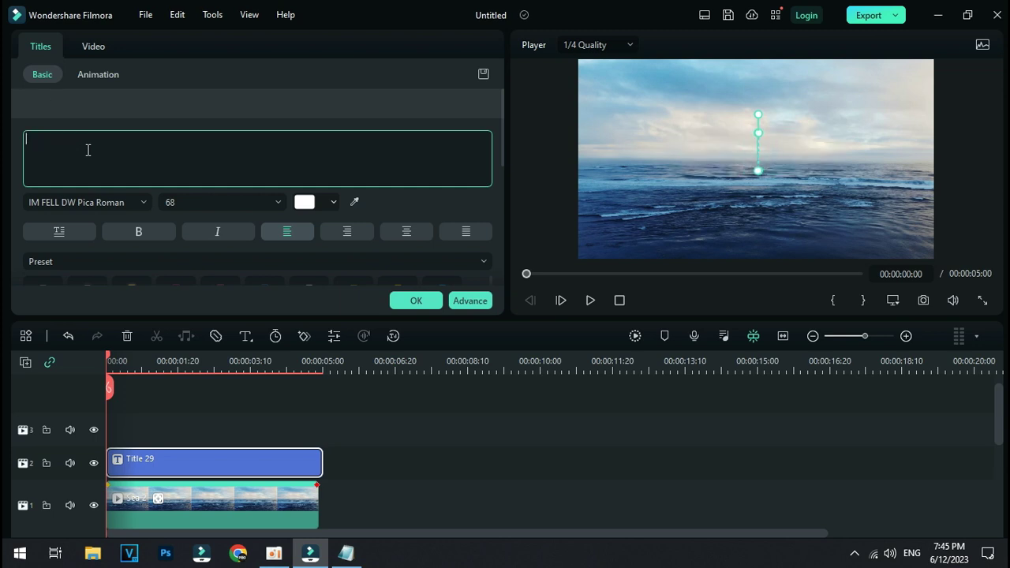
pyautogui.write('Pro')
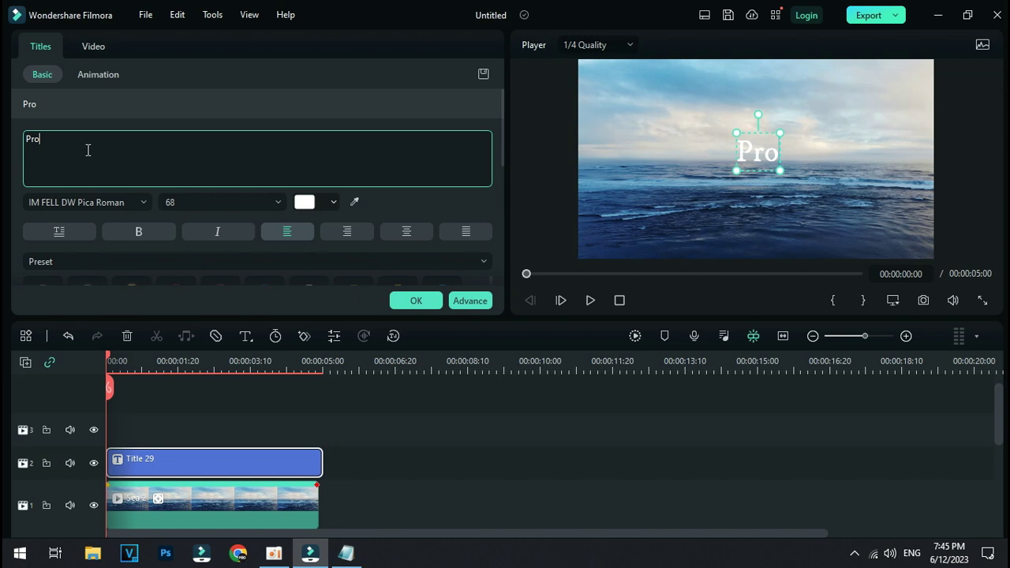
pyautogui.click(464, 430)
# - Move the title slightly upward in the preview and set its font size to 150
pyautogui.moveTo(757, 150); pyautogui.dragTo(754, 139)
pyautogui.doubleClick(253, 473)
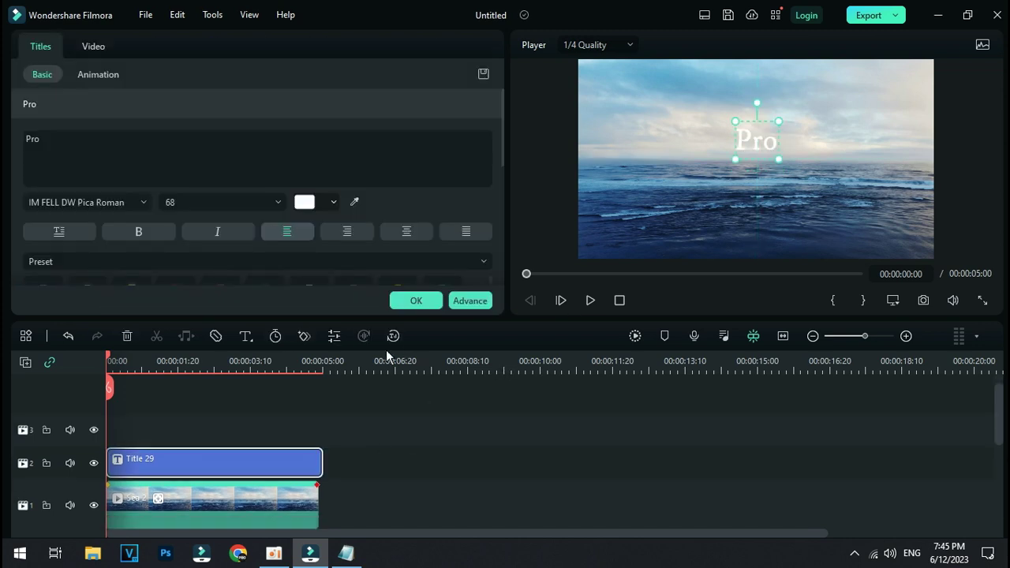
pyautogui.click(278, 204)
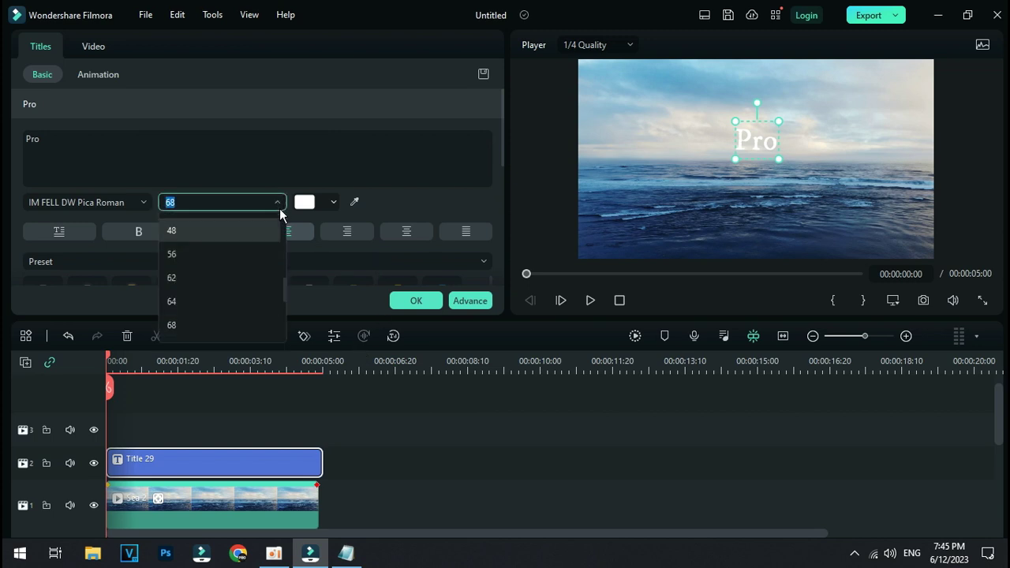
pyautogui.click(231, 329)
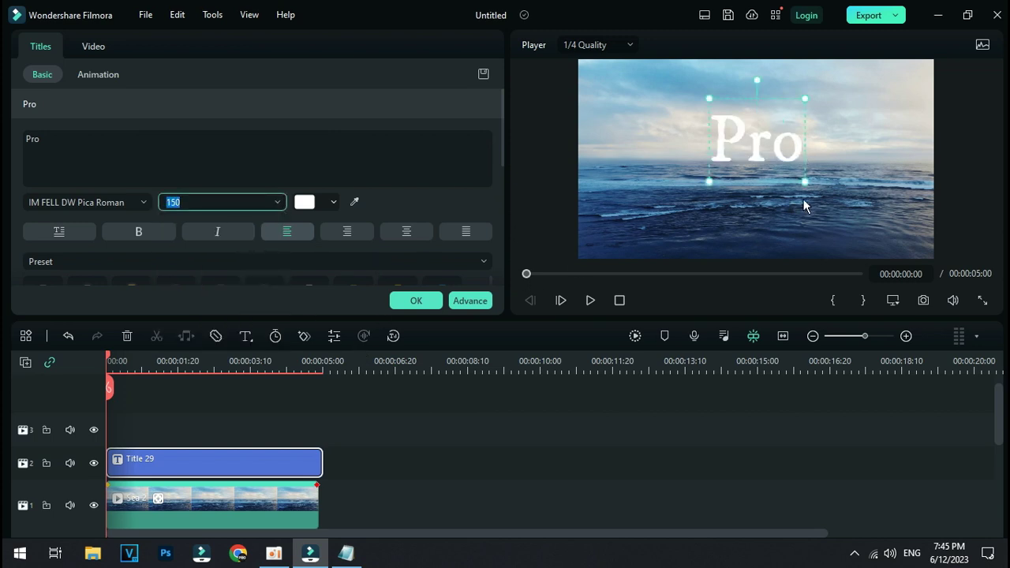
# - Scale the title by hand to a font size of about 247 and reposition it over the sea horizon
pyautogui.moveTo(803, 181); pyautogui.dragTo(893, 241)
pyautogui.moveTo(825, 181); pyautogui.dragTo(770, 119)
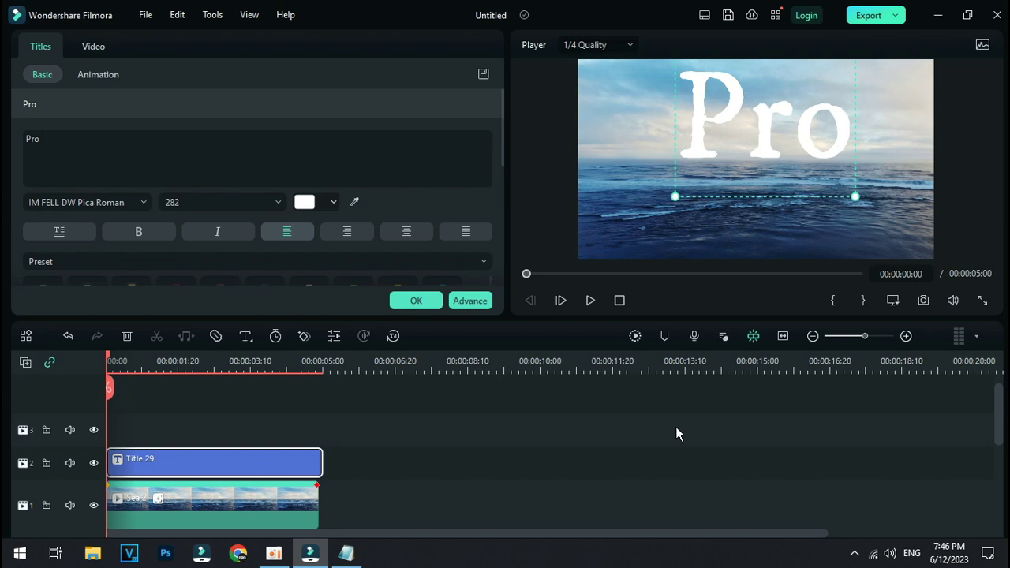
pyautogui.moveTo(861, 202); pyautogui.dragTo(846, 196)
pyautogui.moveTo(773, 119); pyautogui.dragTo(785, 144)
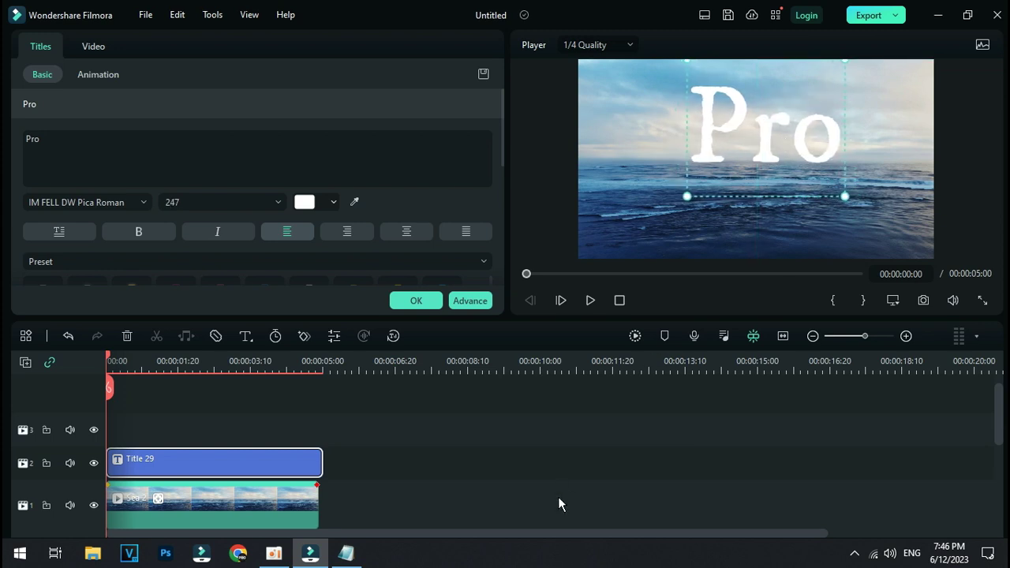
# - Try sky blue, pale blue and black as the title's text color
pyautogui.click(314, 205)
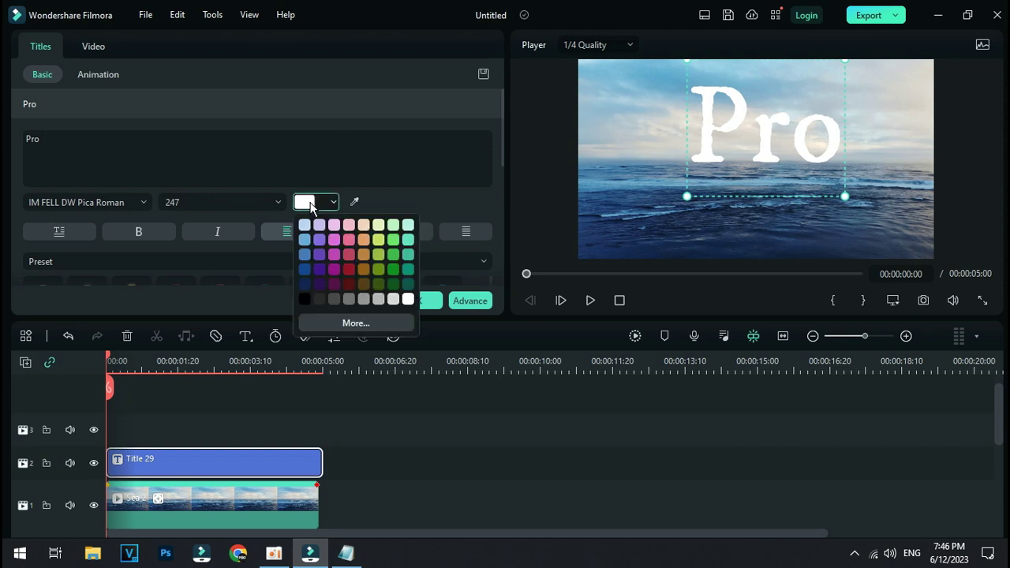
pyautogui.click(335, 322)
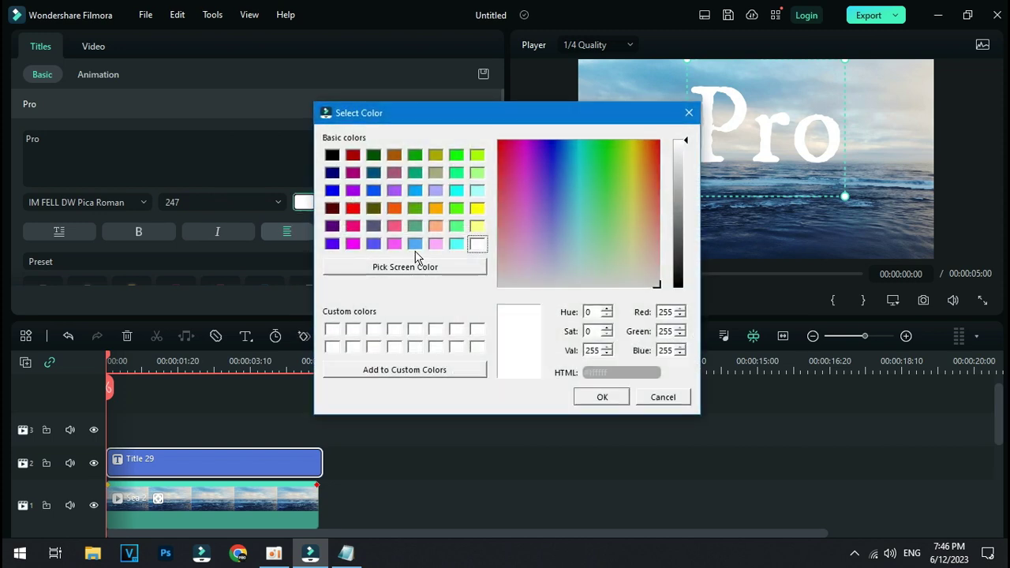
pyautogui.click(414, 242)
pyautogui.click(603, 397)
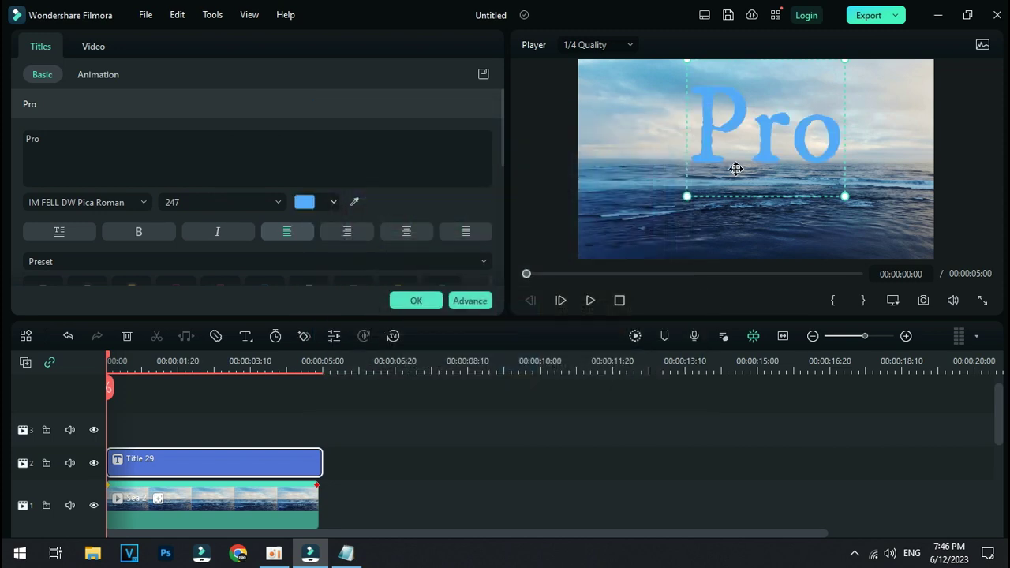
pyautogui.click(311, 208)
pyautogui.click(304, 225)
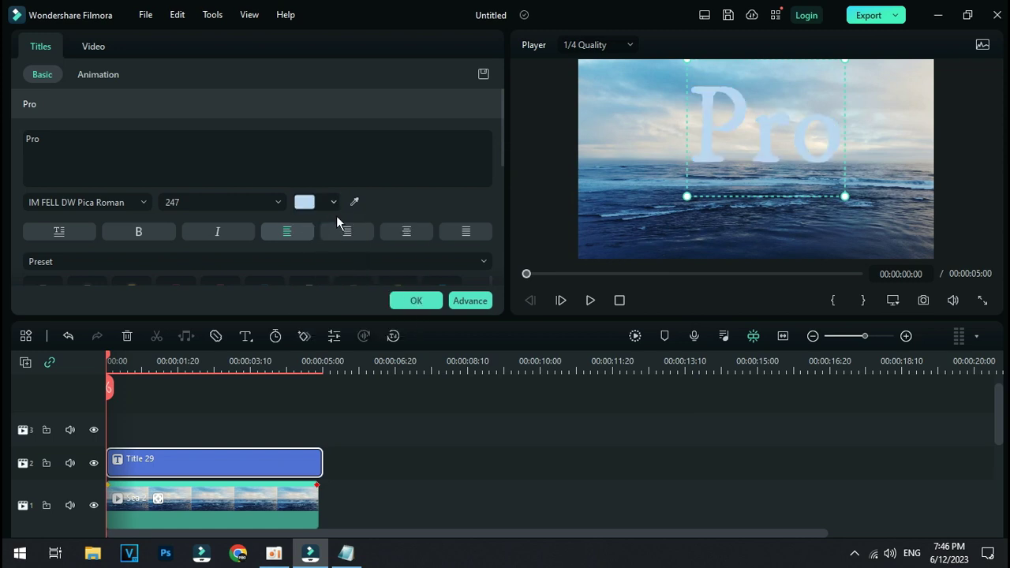
pyautogui.click(341, 203)
pyautogui.click(305, 298)
# - Sample the timeline title clip's blue as the text color and make the title italic and bold
pyautogui.click(354, 202)
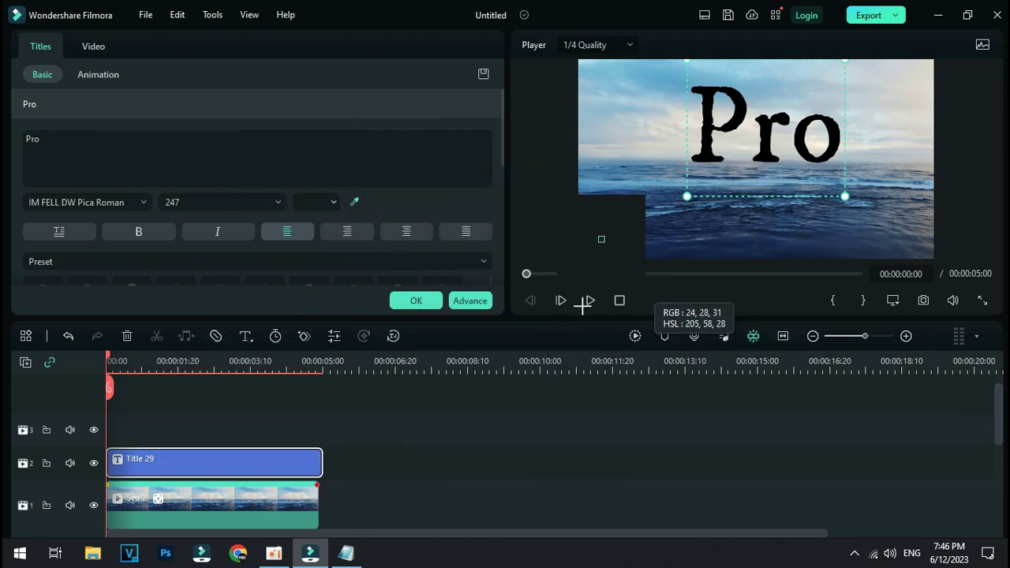
pyautogui.click(253, 463)
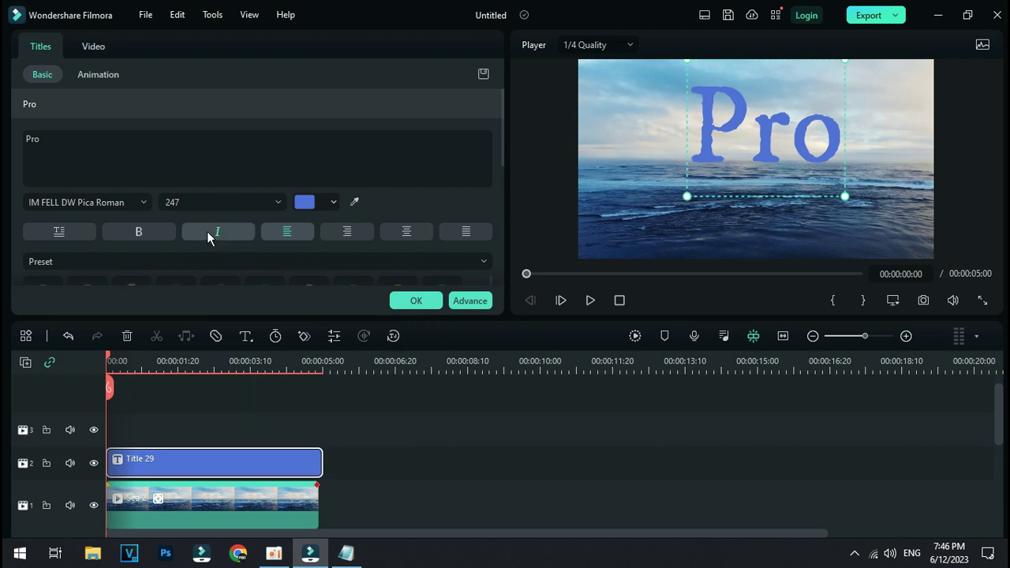
pyautogui.click(207, 231)
pyautogui.click(156, 235)
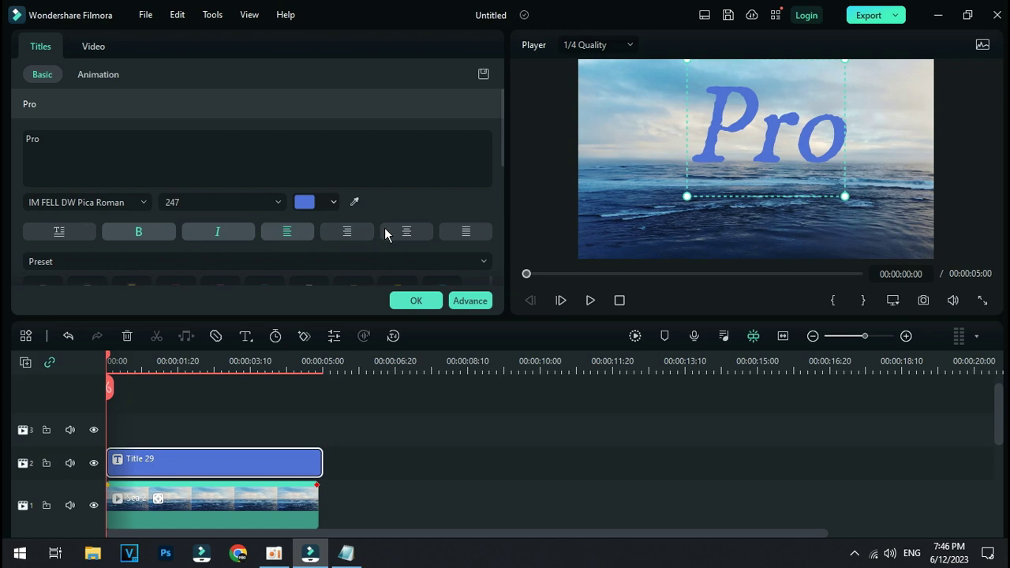
# - Try several text presets on the title, ending with the white one with a glowing orange outline
pyautogui.scroll(-2, 347, 234)
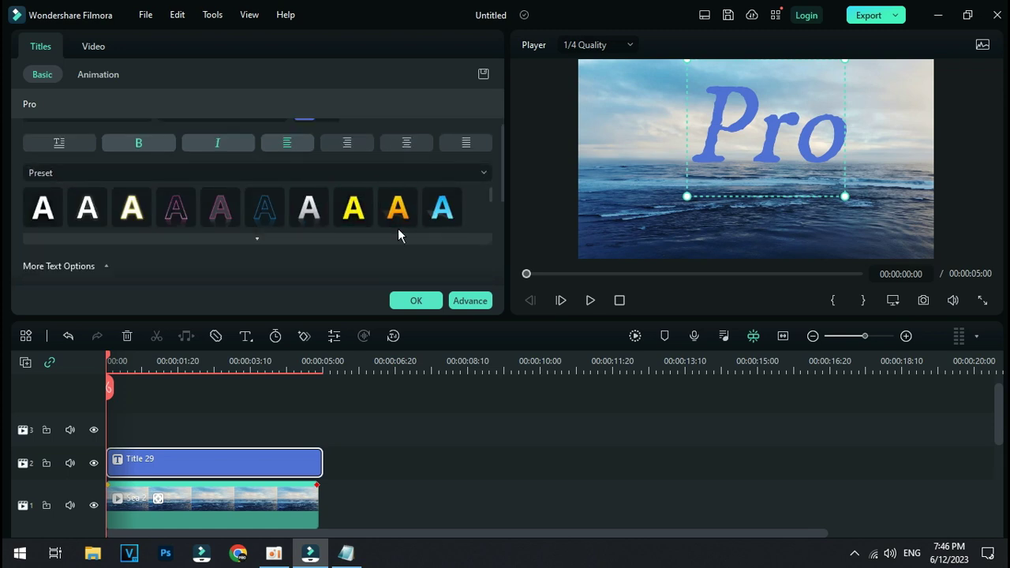
pyautogui.click(445, 209)
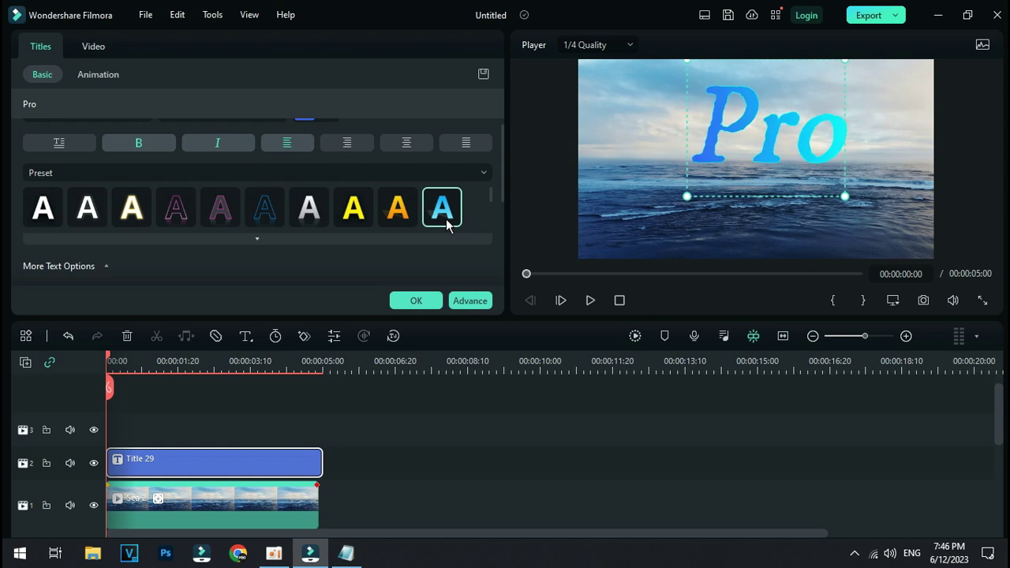
pyautogui.click(354, 209)
pyautogui.click(304, 213)
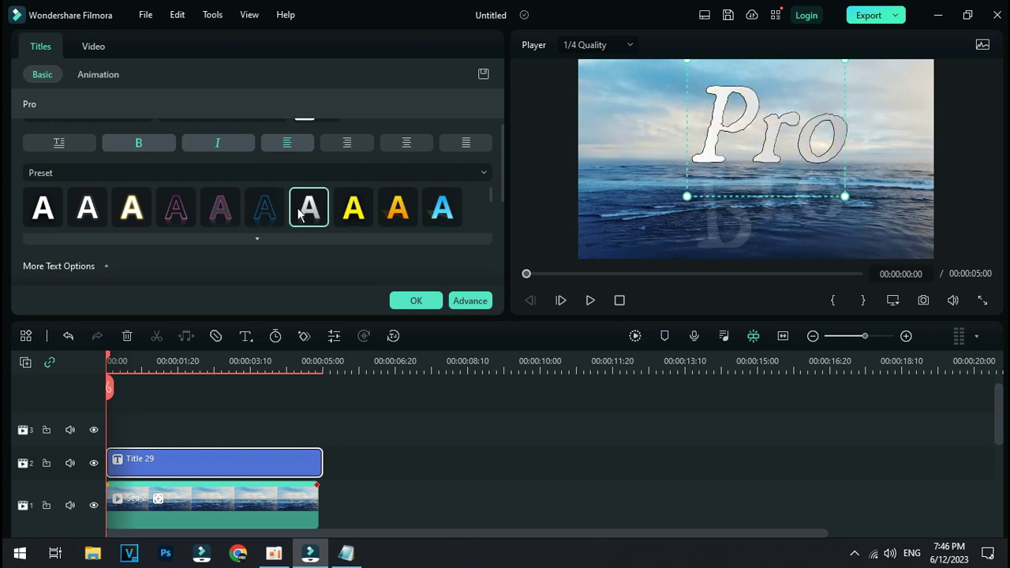
pyautogui.click(274, 211)
pyautogui.click(220, 208)
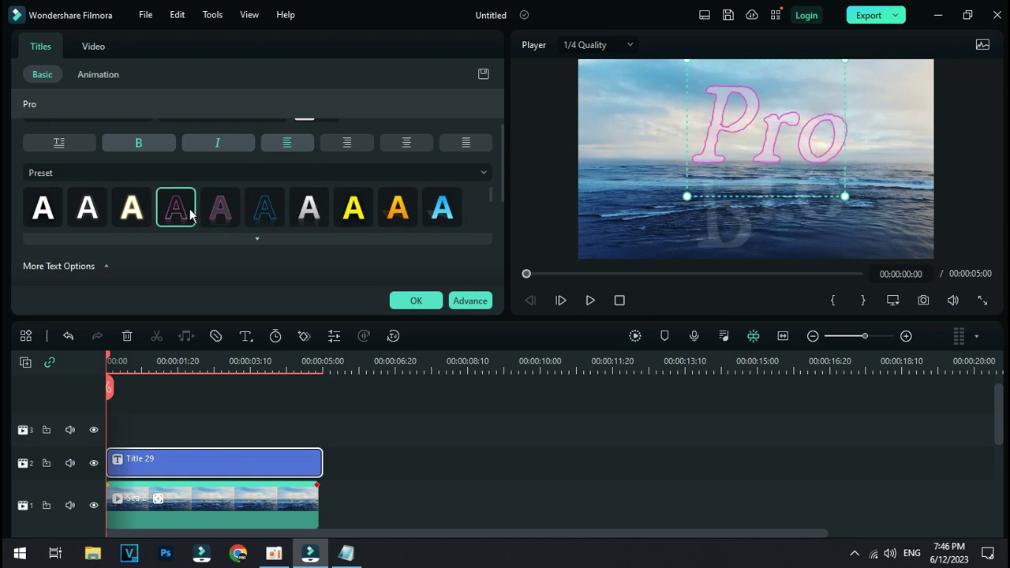
pyautogui.click(176, 208)
pyautogui.click(132, 208)
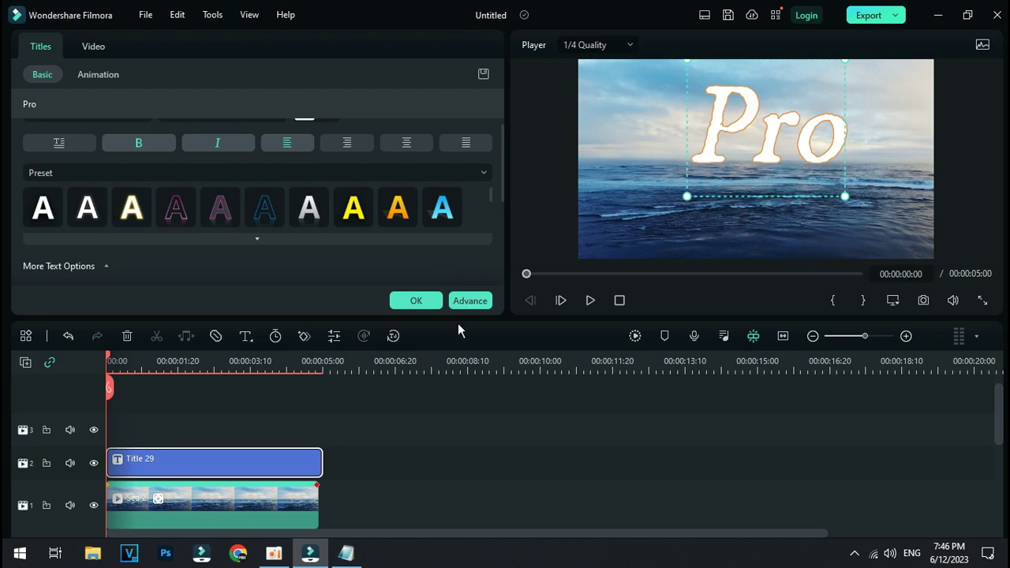
# - Accept the title settings and delete the title from video track 2
pyautogui.click(410, 302)
pyautogui.press('Delete')
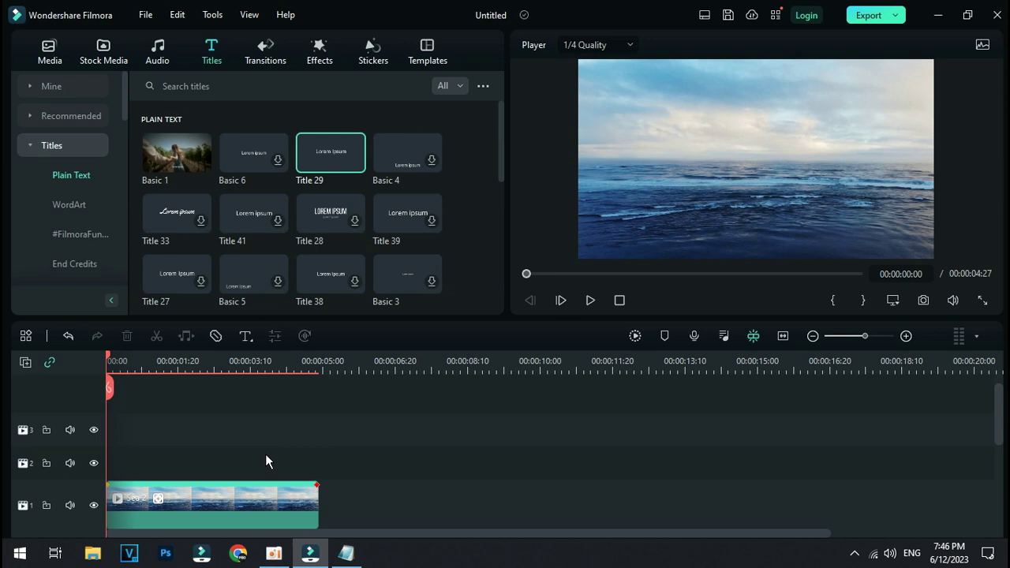
# - Browse the favorite and trending titles and add 3D Stone Title 01 at the start of video track 2
pyautogui.click(59, 88)
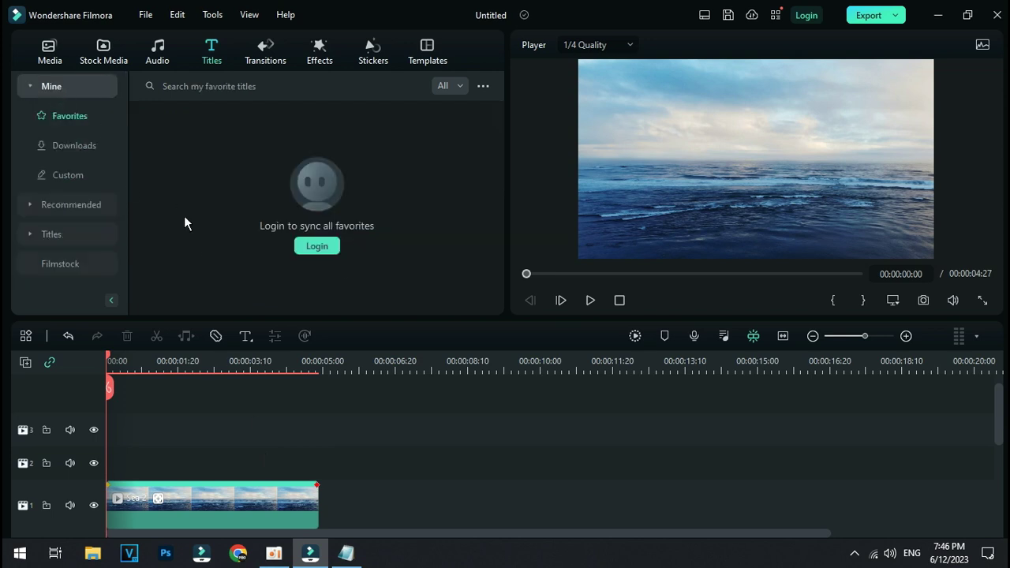
pyautogui.click(71, 205)
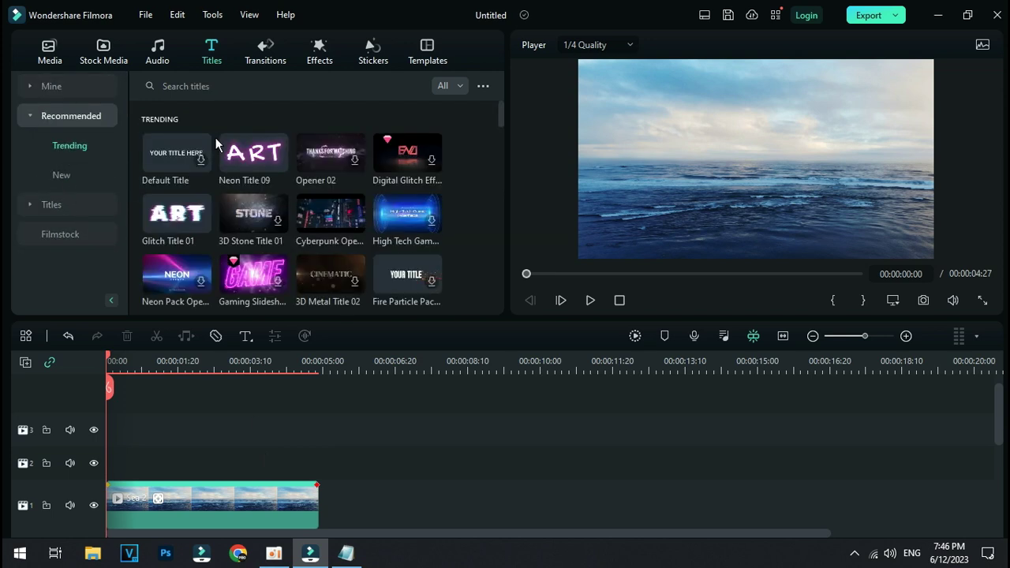
pyautogui.scroll(-1, 242, 199)
pyautogui.scroll(1, 243, 199)
pyautogui.moveTo(246, 218)
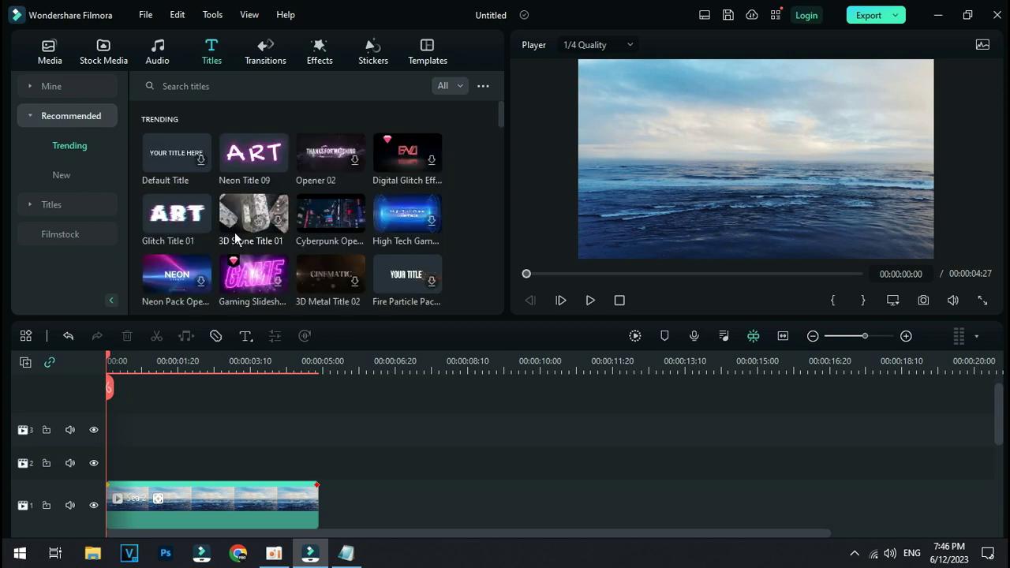
pyautogui.moveTo(245, 217); pyautogui.dragTo(173, 450)
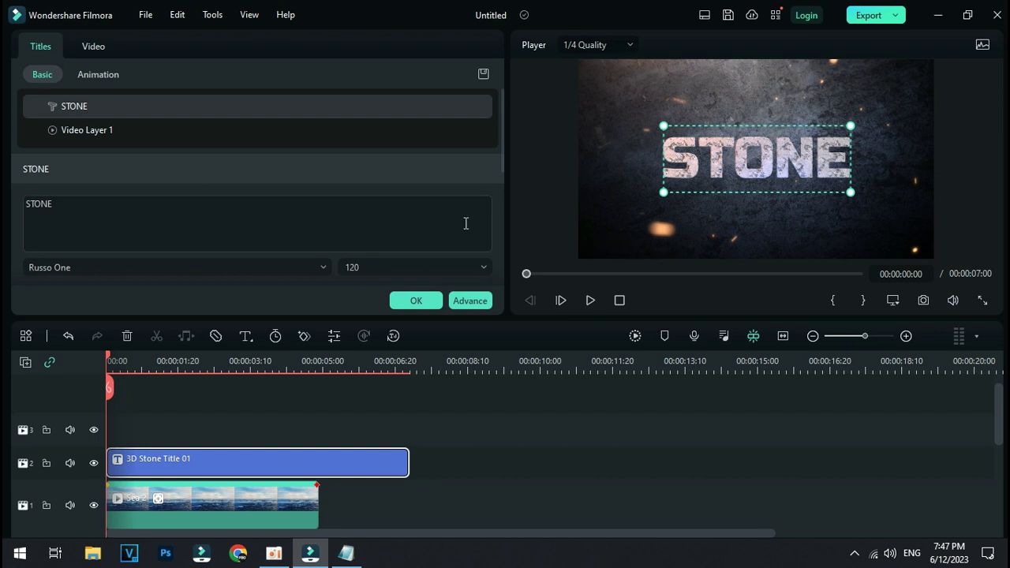
# - Replace the STONE text of the title with the person's first name
pyautogui.doubleClick(115, 216)
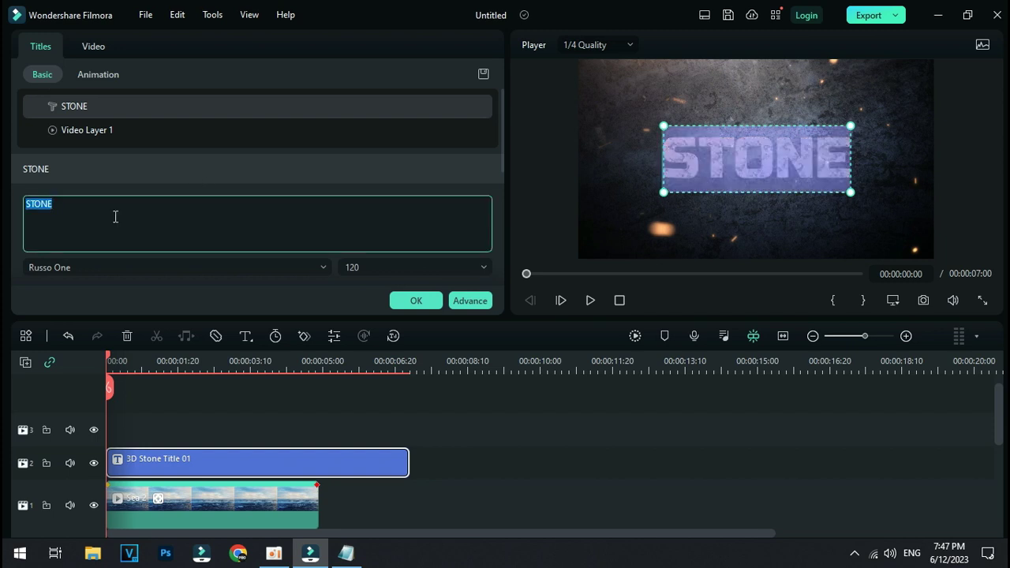
pyautogui.write('HAzem')
pyautogui.hotkey('ctrl', 'a')
pyautogui.write('Hazem')
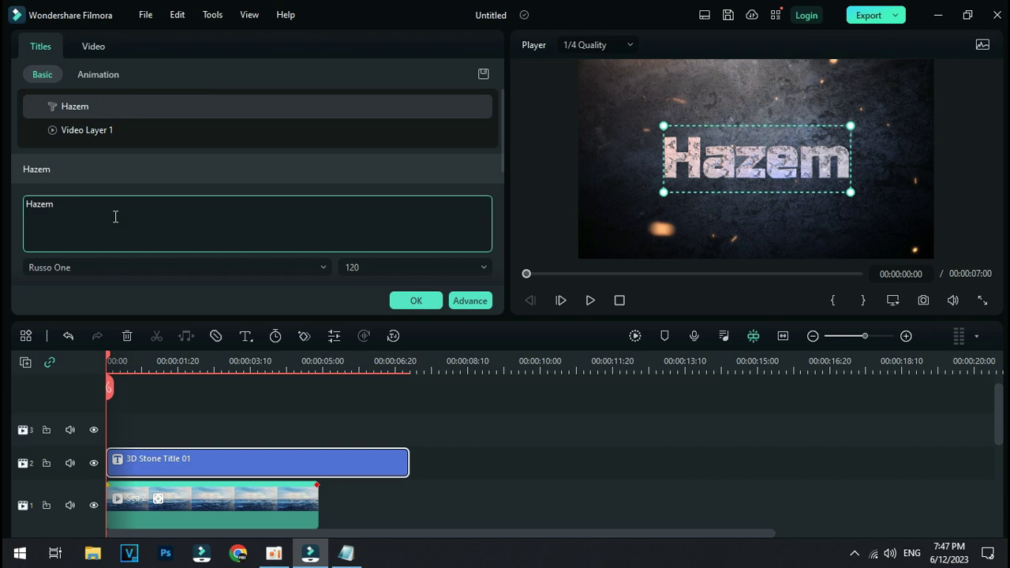
# - Apply the fourth 3D material preset, the golden one, to the title text
pyautogui.scroll(-2, 130, 199)
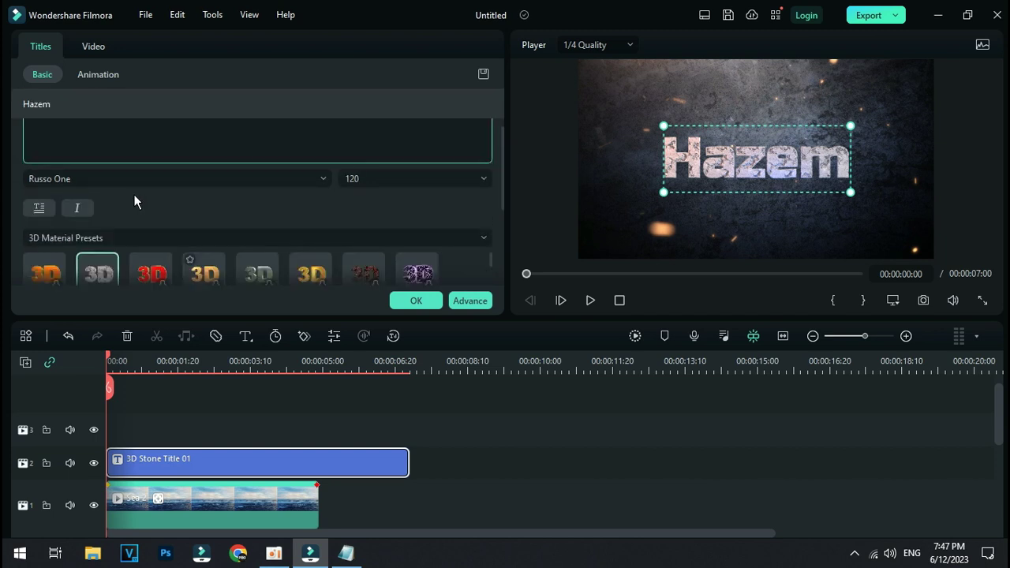
pyautogui.scroll(-2, 138, 188)
pyautogui.scroll(1, 130, 193)
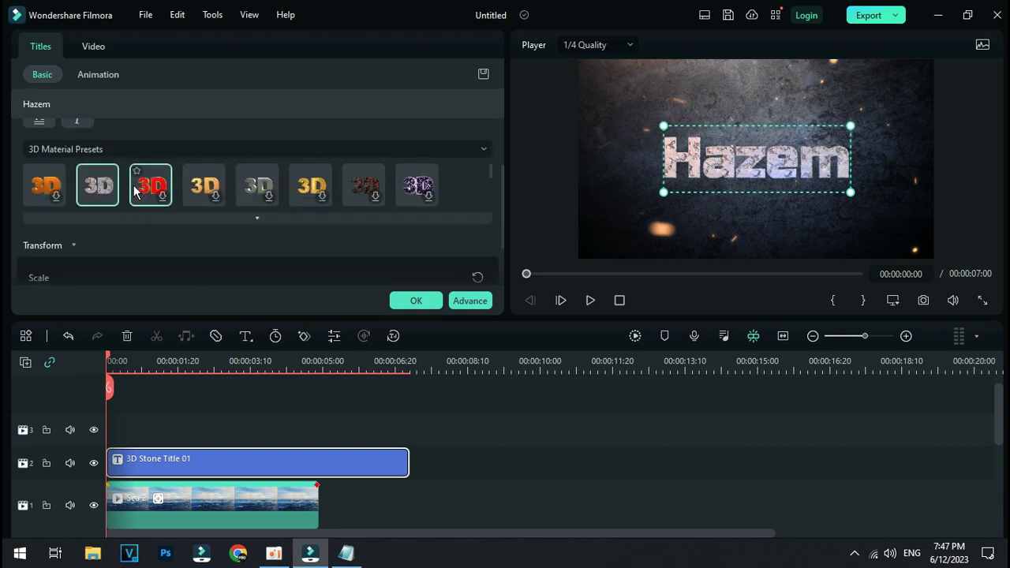
pyautogui.click(203, 185)
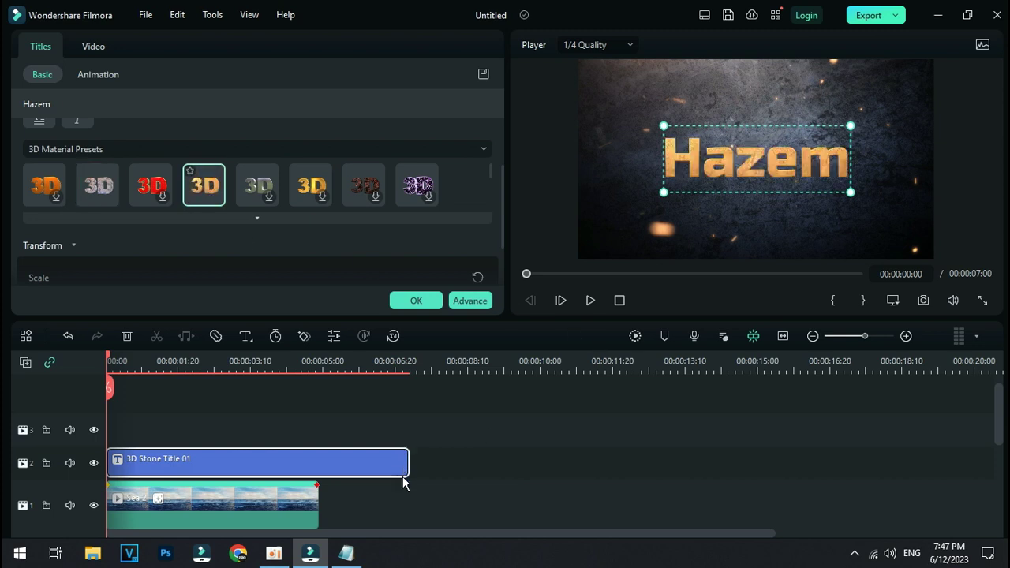
# - Shorten the stone title to 6 seconds and insert it at the start of video track 1, ahead of the sea clip
pyautogui.moveTo(385, 459); pyautogui.dragTo(388, 460)
pyautogui.click(336, 436)
pyautogui.moveTo(233, 445); pyautogui.dragTo(103, 484)
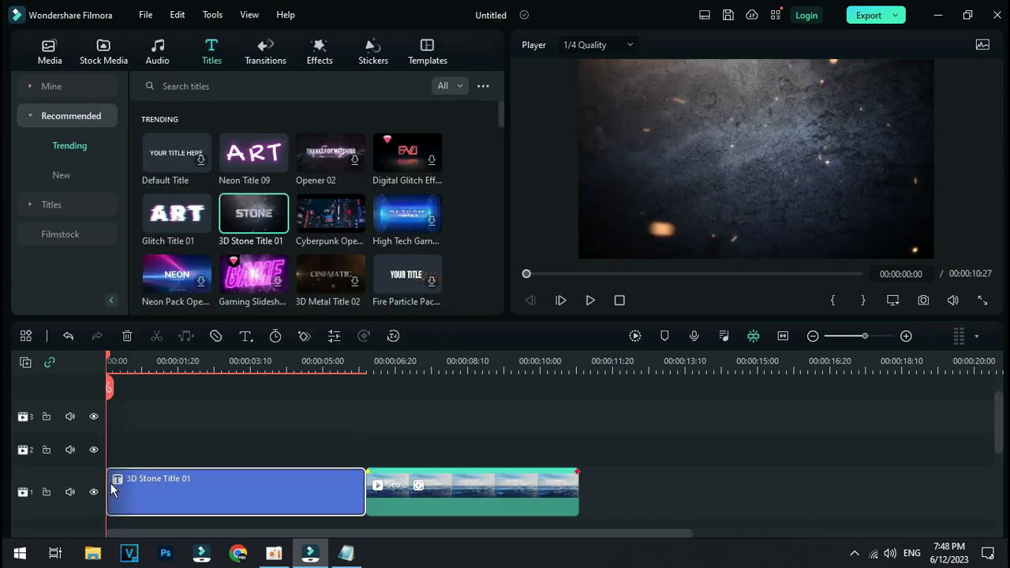
# - Play the title followed by the sea clip and move the playhead to 00:00:03:04
pyautogui.click(591, 299)
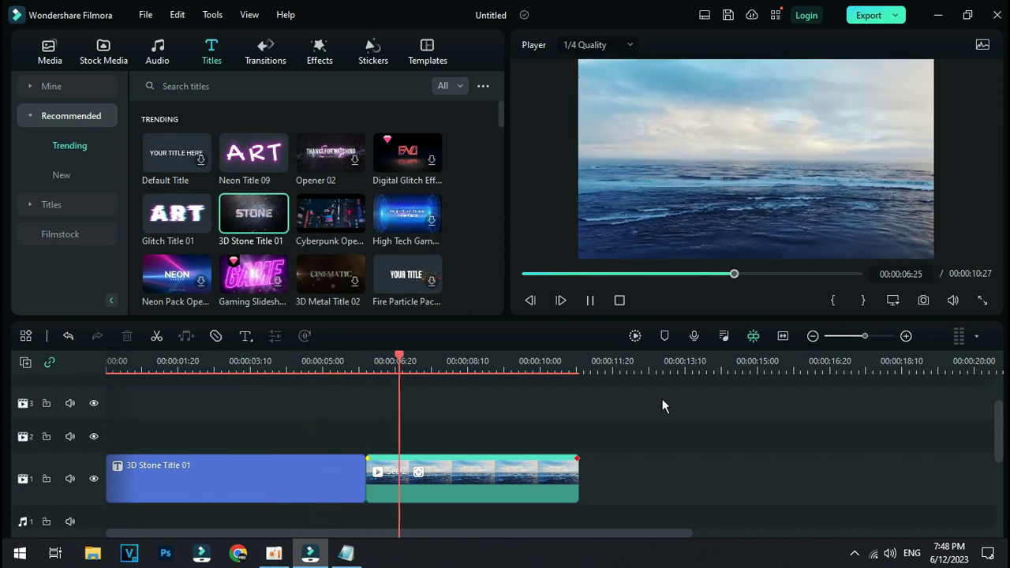
pyautogui.click(590, 300)
pyautogui.click(242, 365)
# - Move the title to video track 2 above the sea clip, then shift both clips together to the timeline start
pyautogui.moveTo(254, 458); pyautogui.dragTo(415, 473)
pyautogui.moveTo(498, 436); pyautogui.dragTo(590, 408)
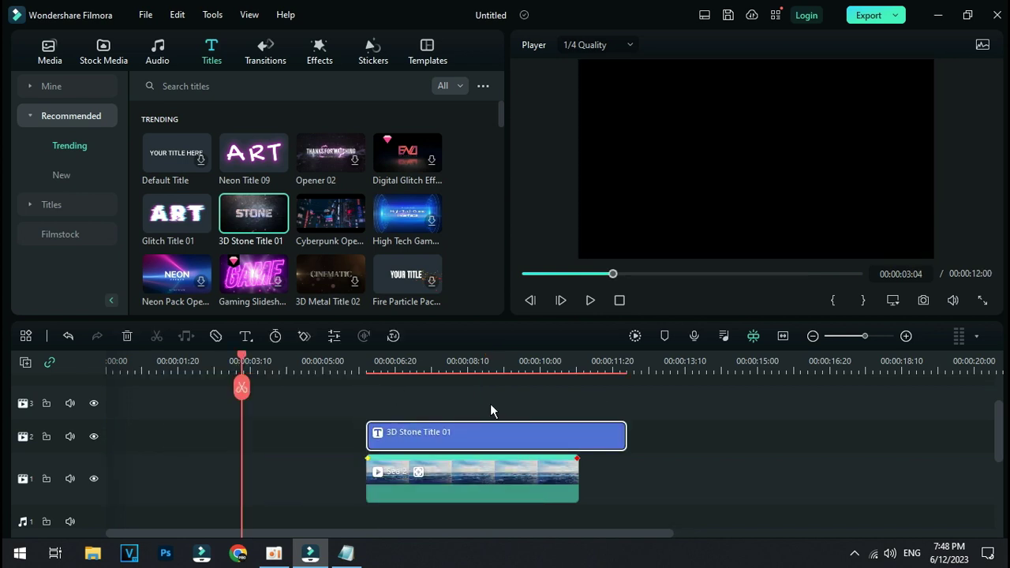
pyautogui.click(431, 364)
pyautogui.keyDown('ctrl'); pyautogui.click(454, 468); pyautogui.keyUp('ctrl')
pyautogui.moveTo(478, 442); pyautogui.dragTo(145, 476)
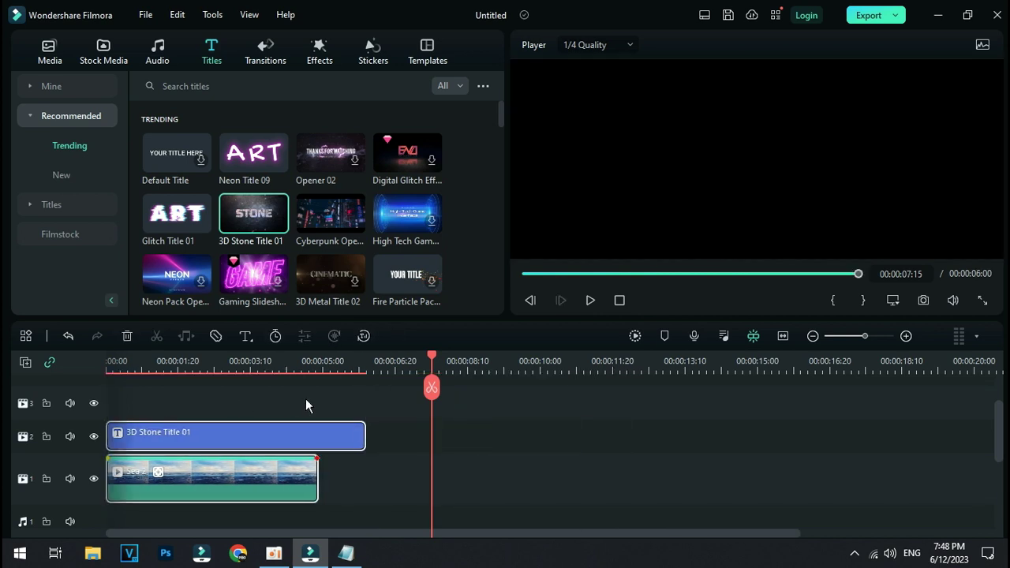
# - Place the playhead at 00:00:00:18 to check the title and look through more of the trending titles
pyautogui.click(227, 362)
pyautogui.click(133, 396)
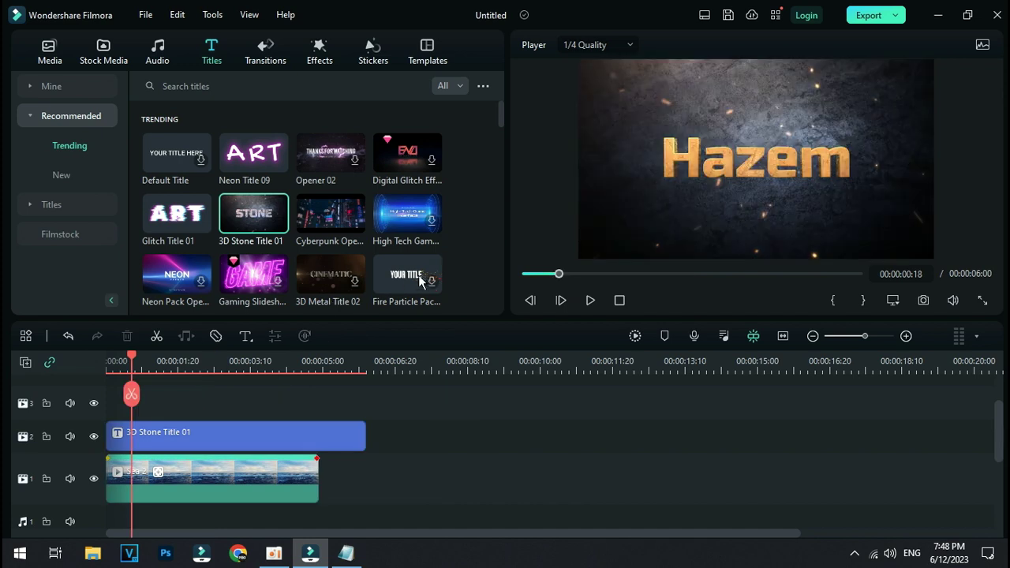
pyautogui.scroll(-5, 453, 242)
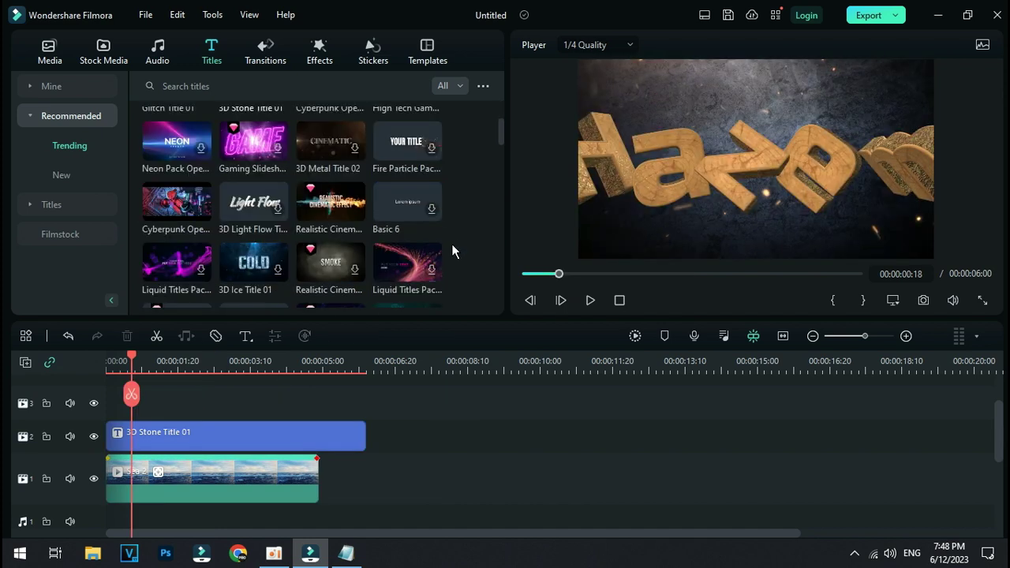
pyautogui.scroll(-3, 449, 256)
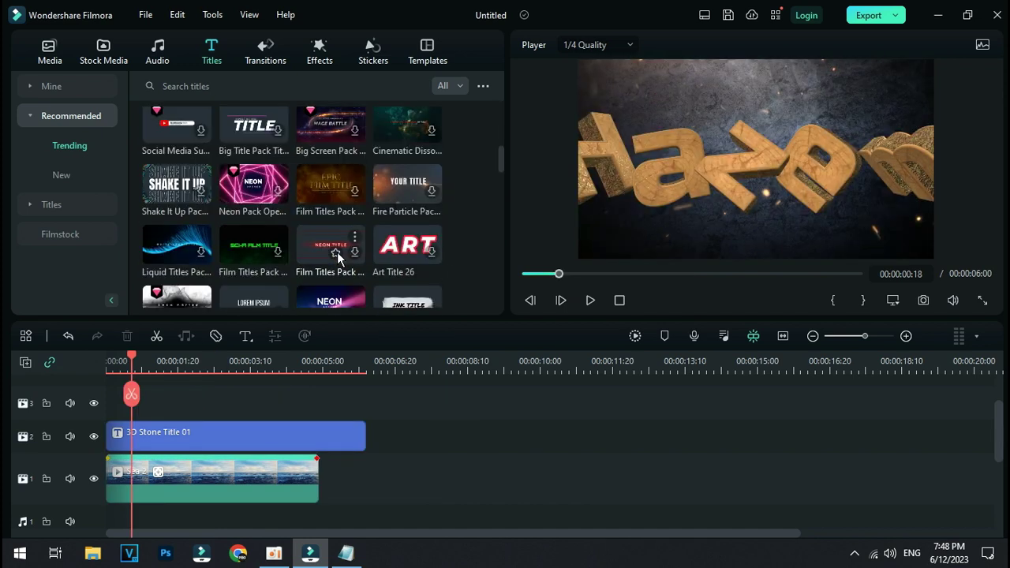
pyautogui.scroll(-2, 410, 299)
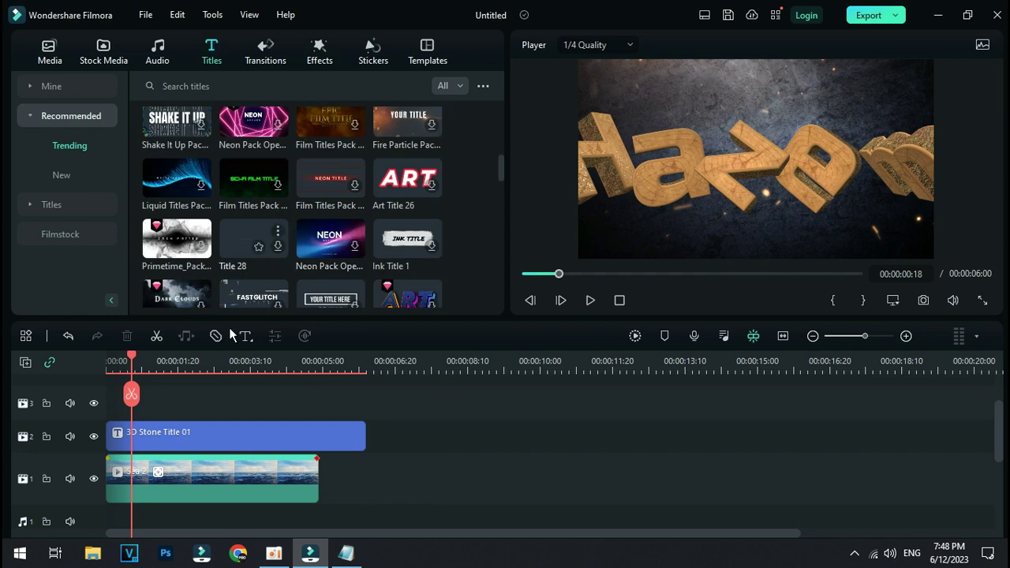
# - Scale up the 3D title text, accept the settings and delete the title from video track 2
pyautogui.doubleClick(250, 446)
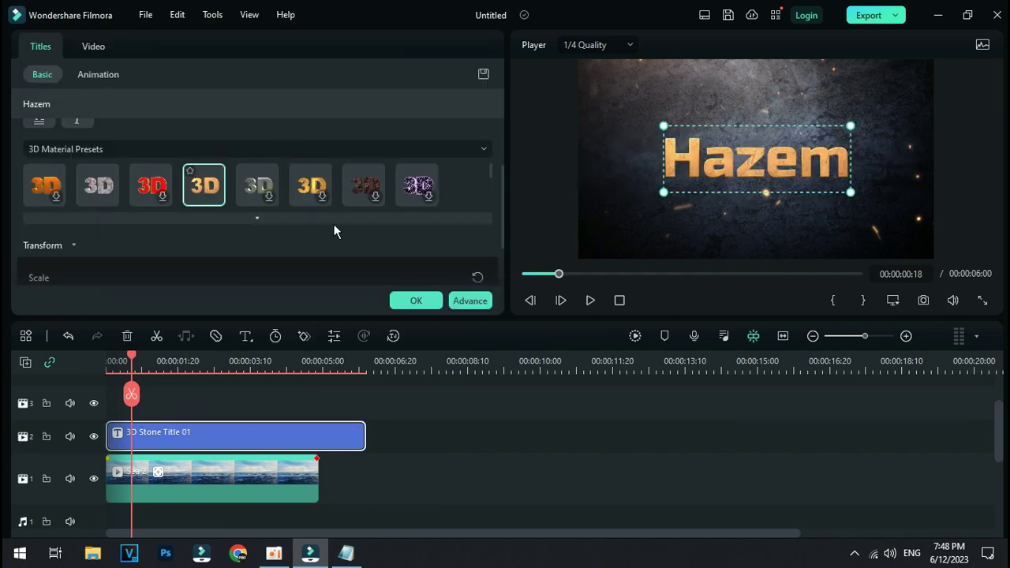
pyautogui.scroll(-4, 245, 223)
pyautogui.scroll(1, 106, 239)
pyautogui.moveTo(84, 254); pyautogui.dragTo(117, 254)
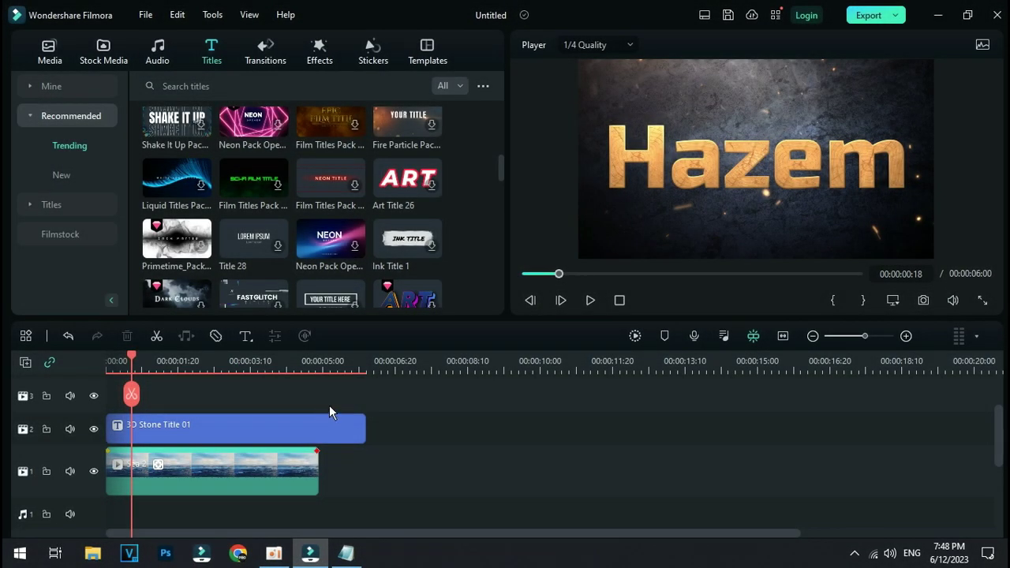
pyautogui.click(316, 427)
pyautogui.press('Delete')
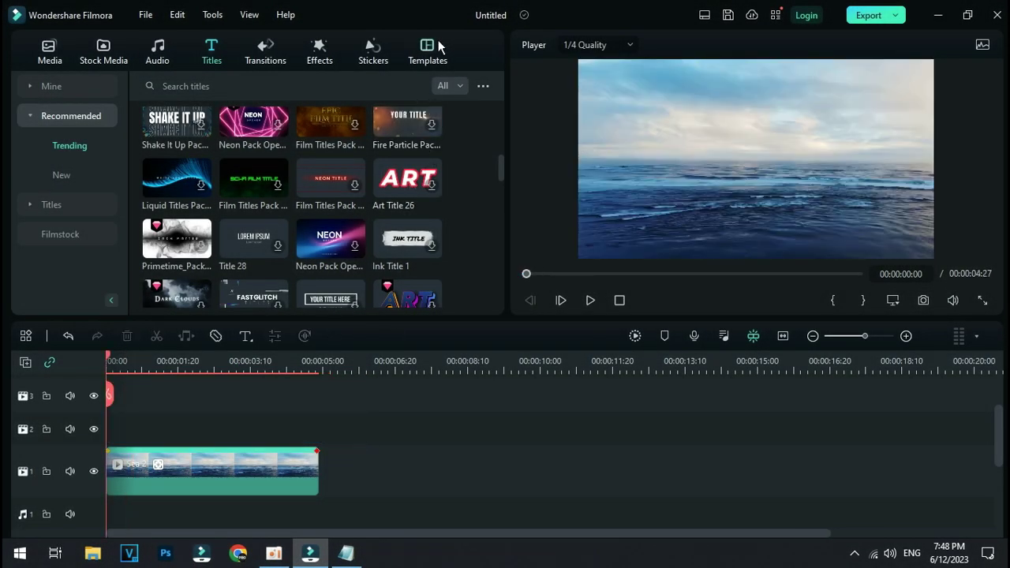
# - Look through the Game, Social Media and Basic split screen templates
pyautogui.click(413, 70)
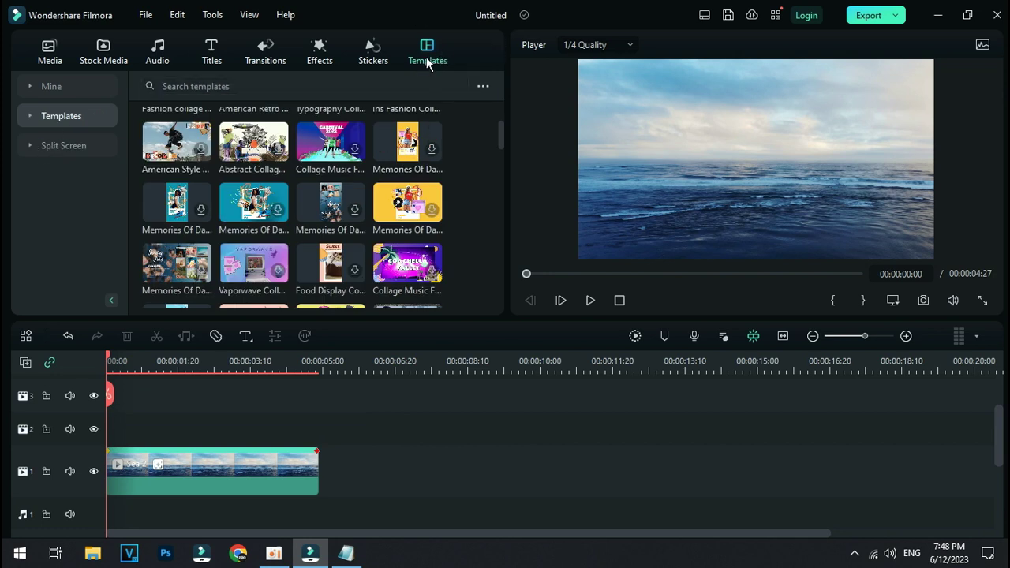
pyautogui.click(50, 149)
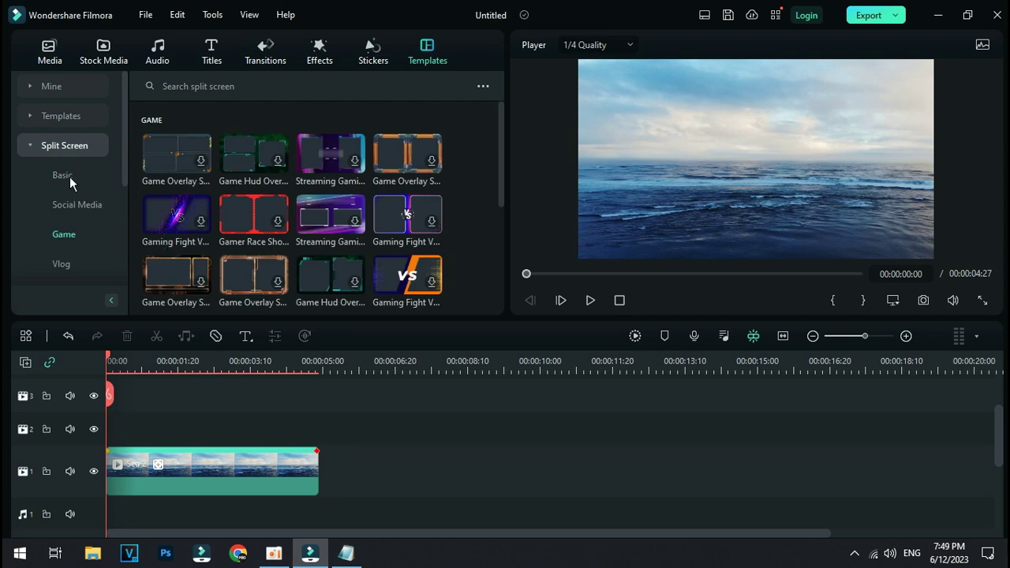
pyautogui.scroll(-1, 466, 197)
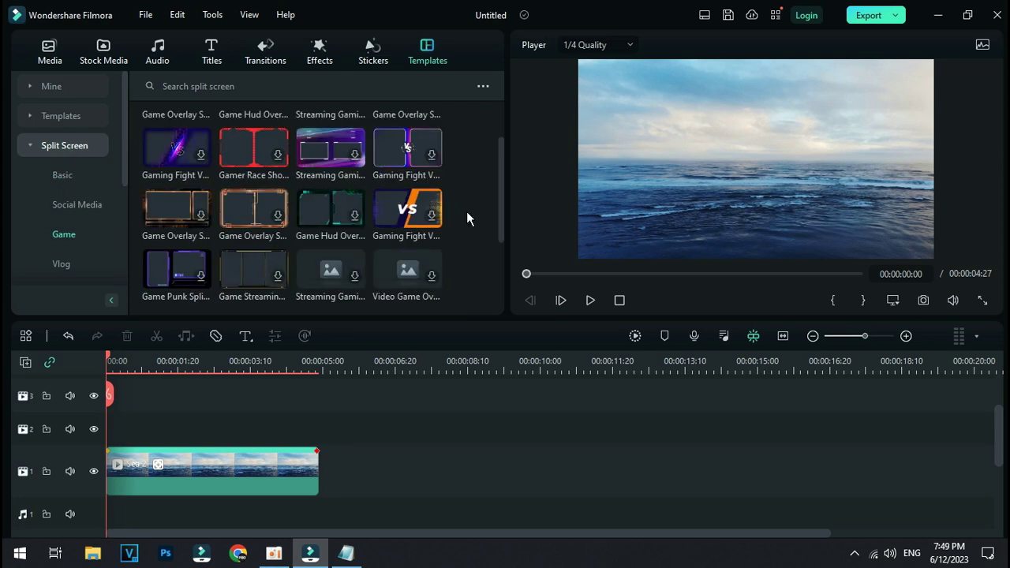
pyautogui.scroll(1, 465, 213)
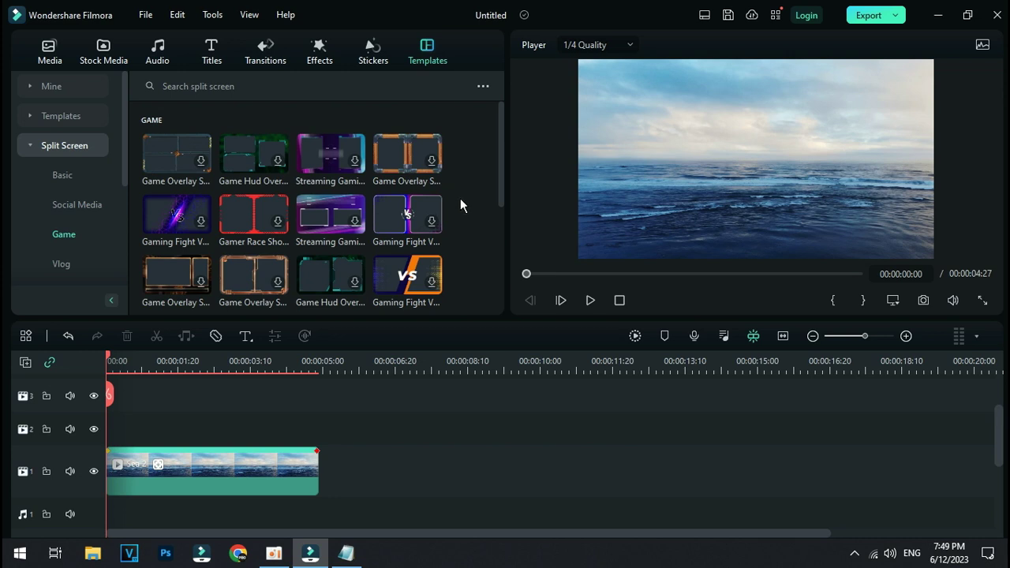
pyautogui.click(159, 163)
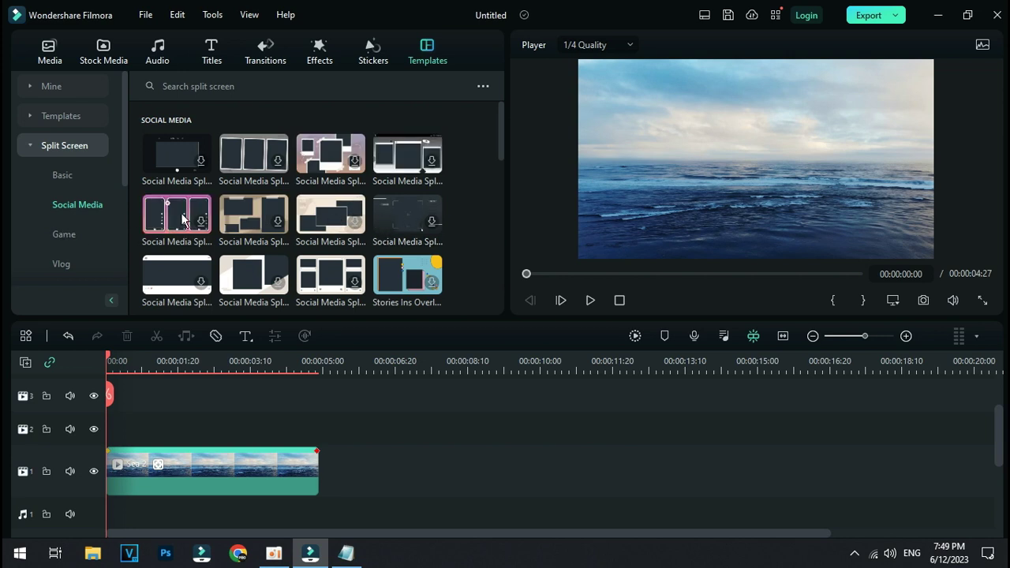
pyautogui.click(64, 180)
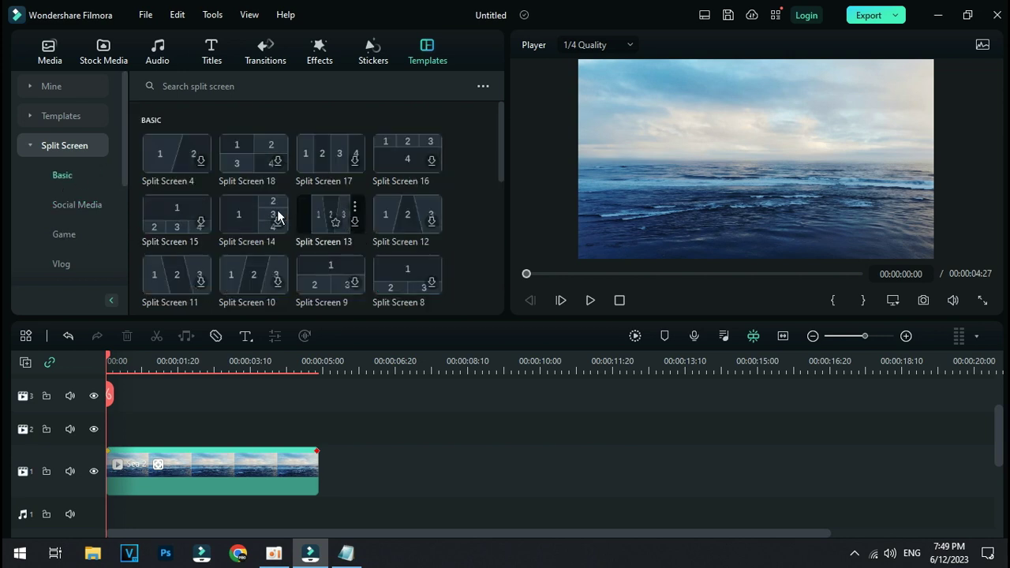
# - Add Split Screen 4 at the start of video track 2 and fill area 1 with Sea 3 and area 2 with Sea 2
pyautogui.moveTo(184, 154); pyautogui.dragTo(117, 428)
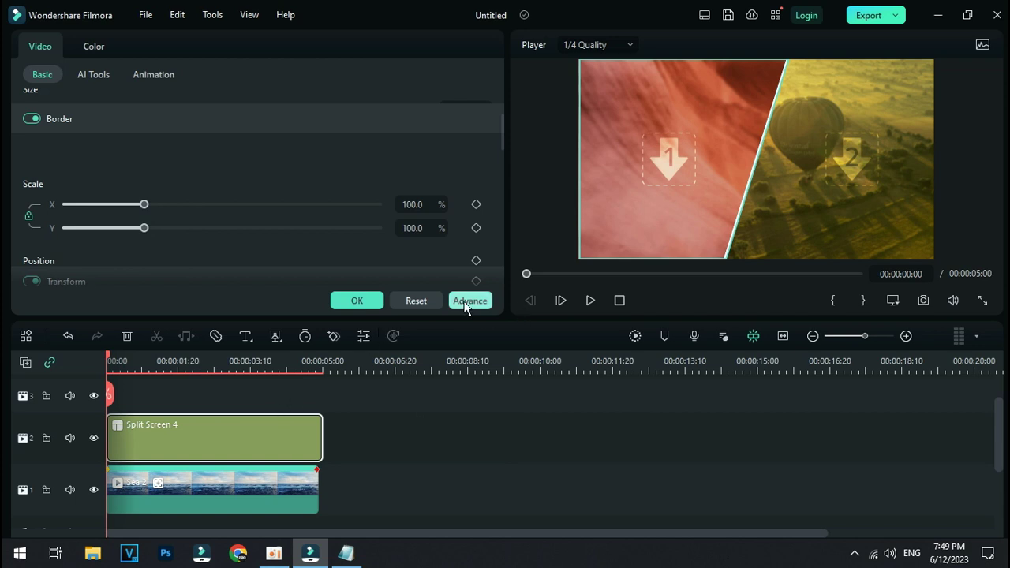
pyautogui.click(356, 302)
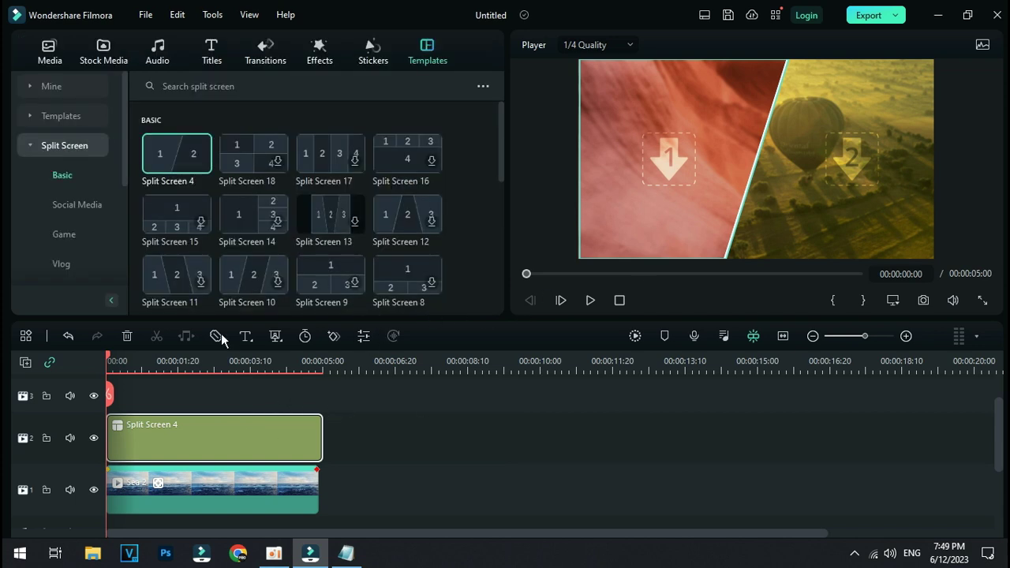
pyautogui.click(55, 54)
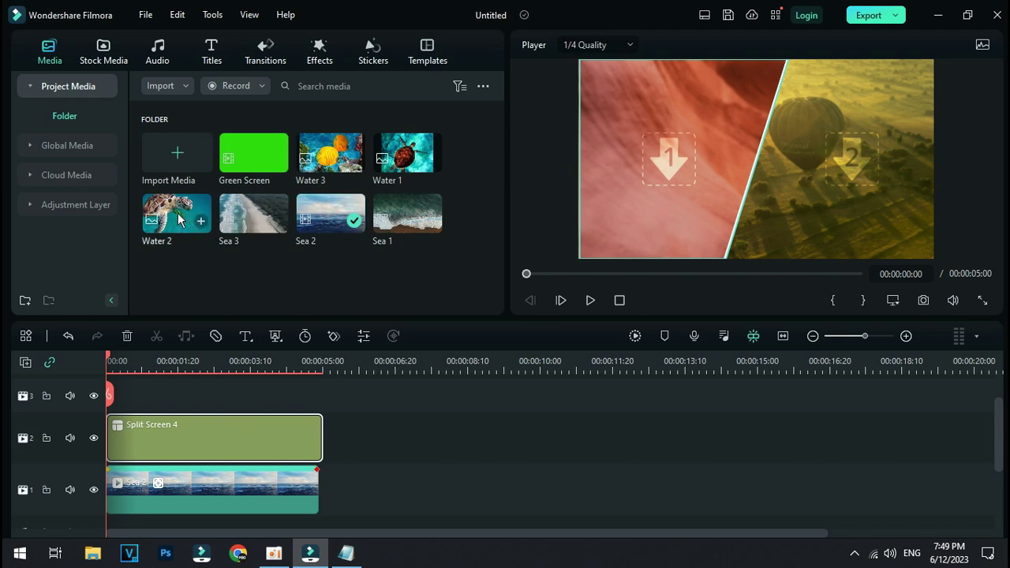
pyautogui.moveTo(253, 213); pyautogui.dragTo(643, 174)
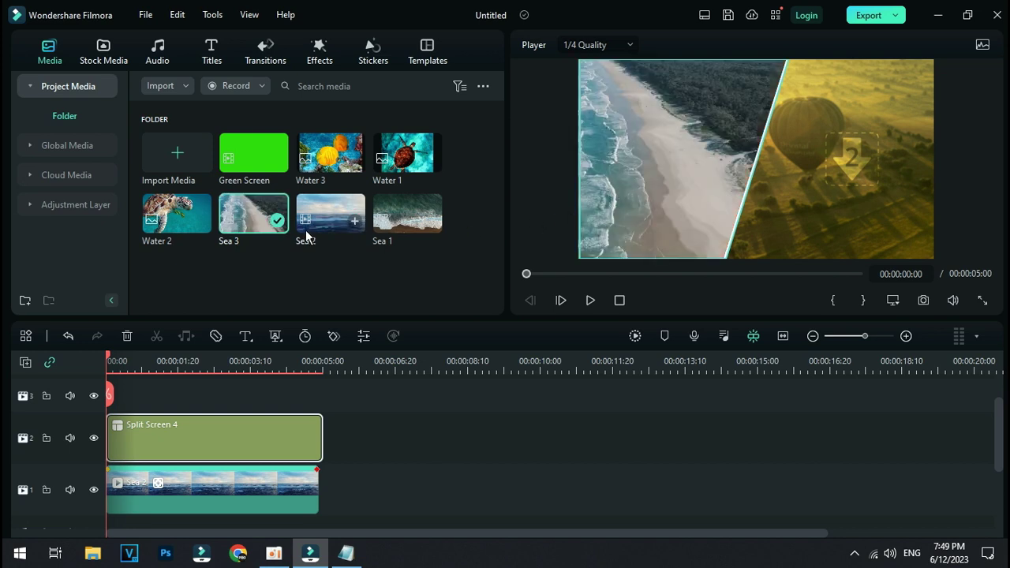
pyautogui.moveTo(339, 225); pyautogui.dragTo(820, 205)
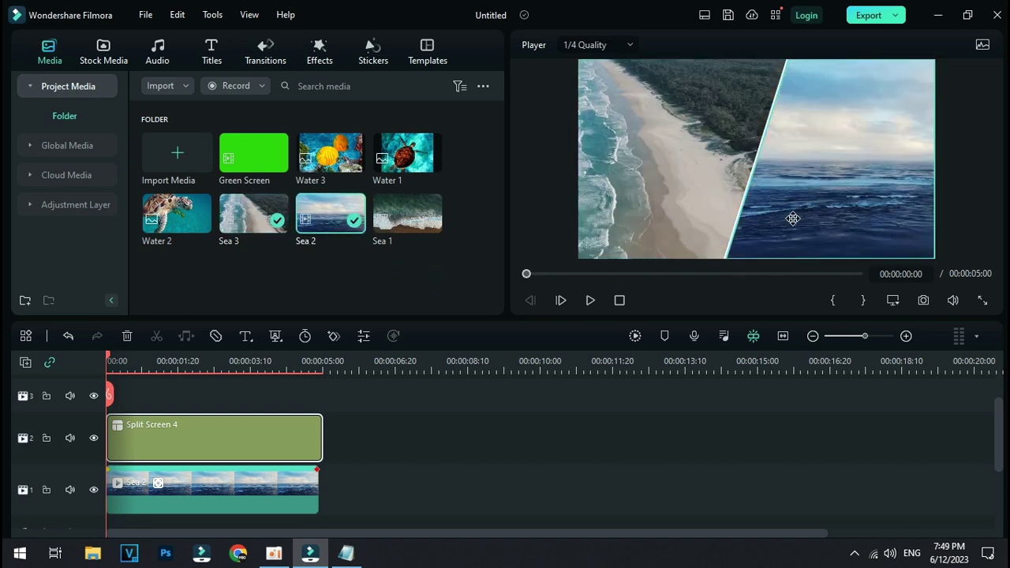
# - Play the split screen, stop it and replay it from the beginning
pyautogui.click(590, 300)
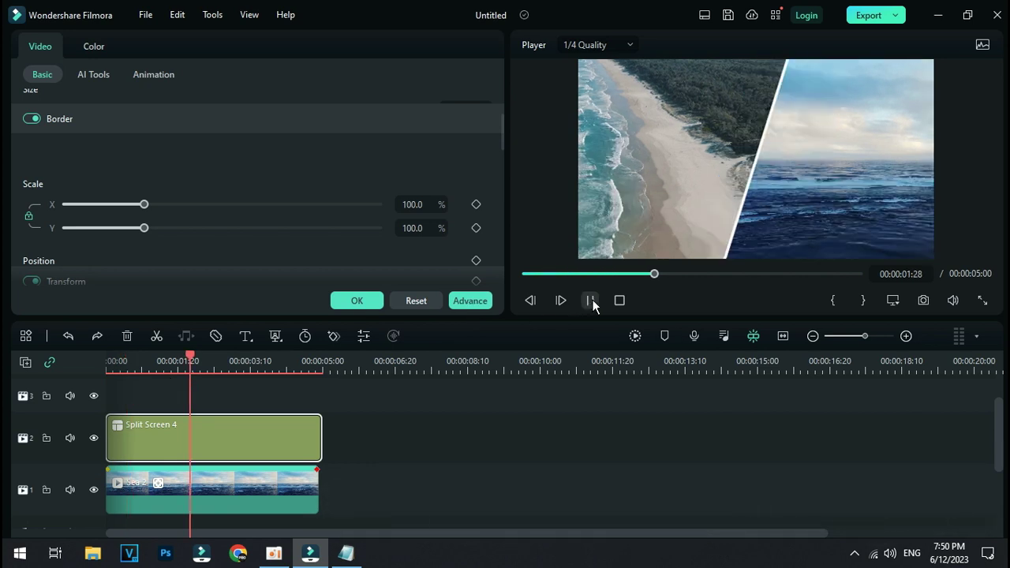
pyautogui.click(619, 300)
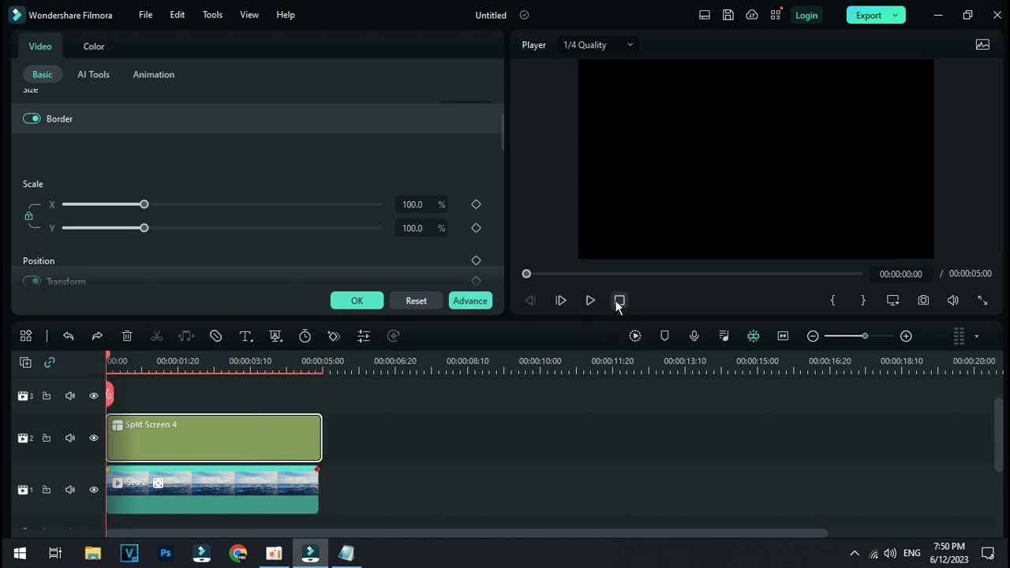
pyautogui.click(590, 300)
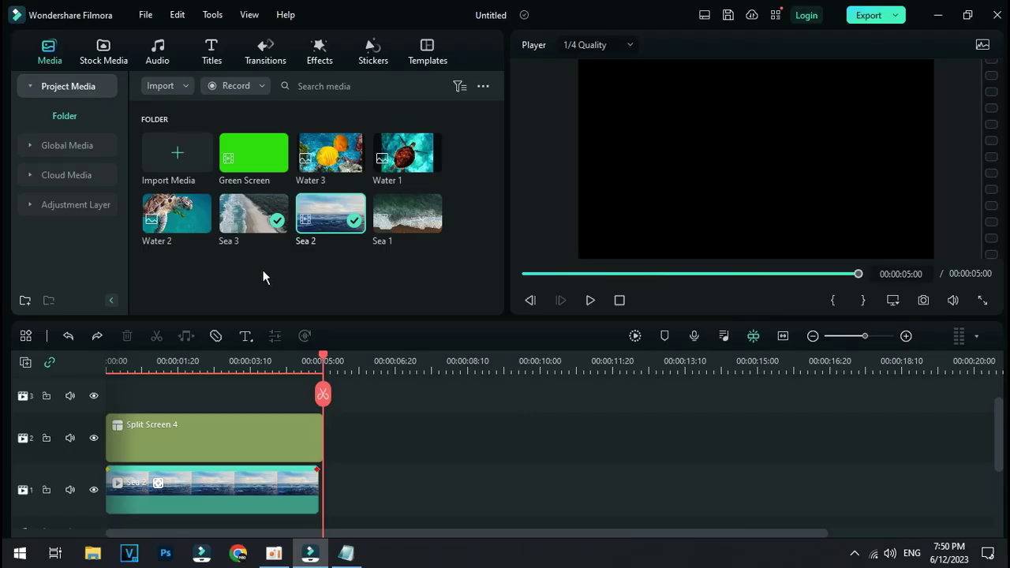
# - Place the Green Screen clip at the start of video track 3, above the split screen
pyautogui.scroll(1, 347, 414)
pyautogui.moveTo(241, 163); pyautogui.dragTo(128, 445)
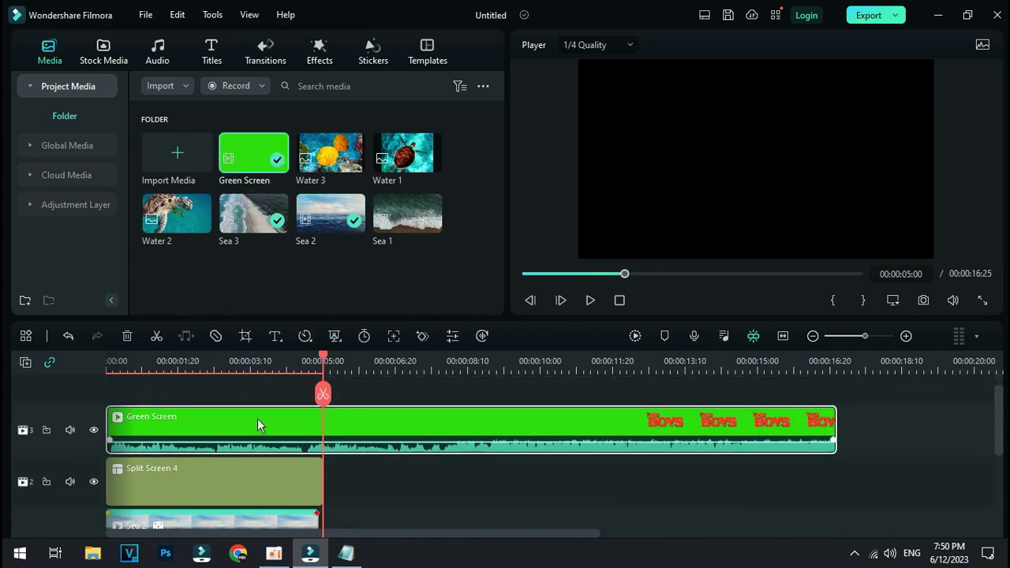
# - Split the Green Screen clip at 00:00:09:29 and ripple delete the part before the cut
pyautogui.moveTo(322, 394); pyautogui.dragTo(537, 390)
pyautogui.click(537, 390)
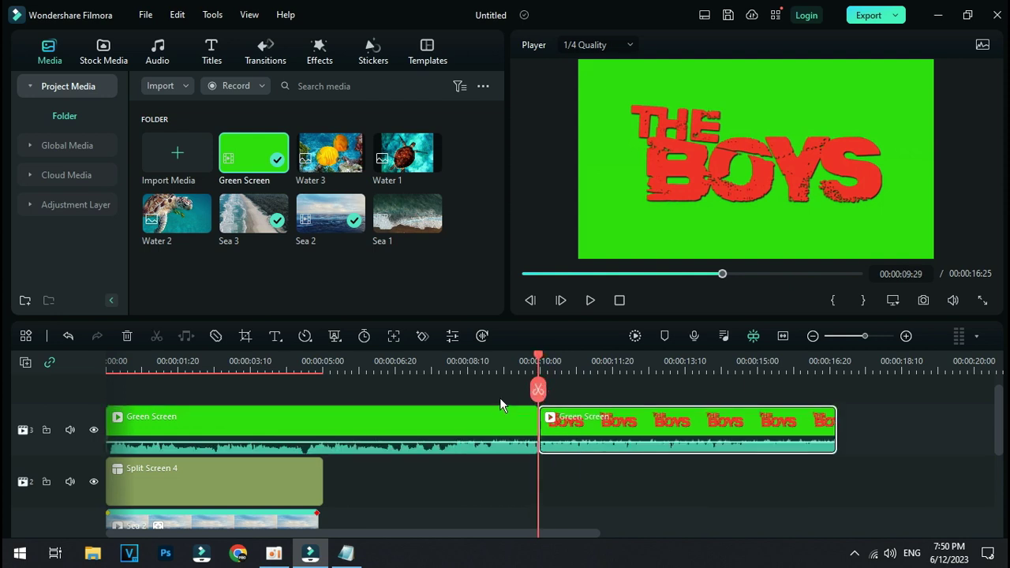
pyautogui.click(498, 398)
pyautogui.hotkey('shift', 'Delete')
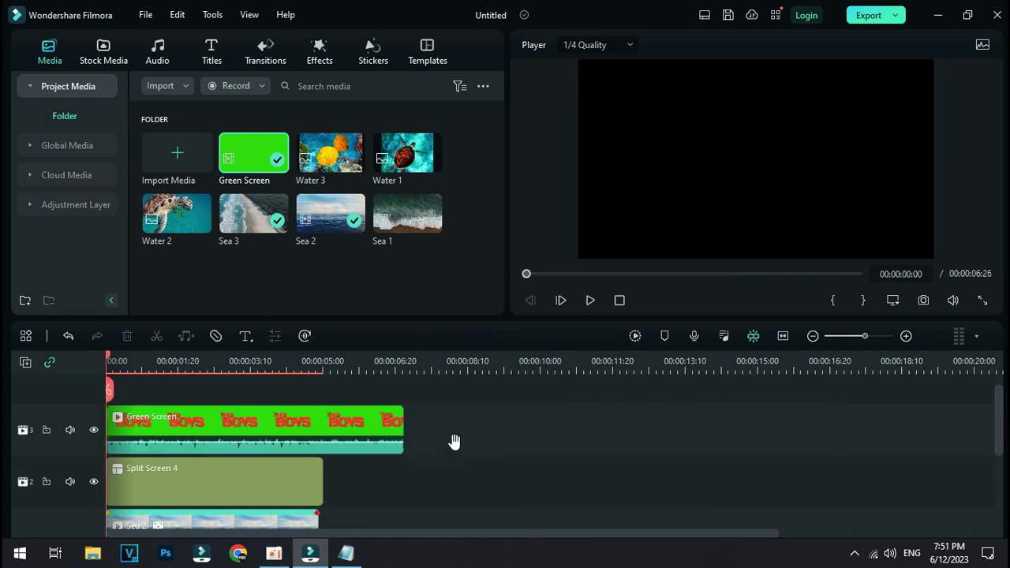
# - Lower the Green Screen clip's volume all the way down and briefly play the start of the timeline
pyautogui.moveTo(245, 443); pyautogui.dragTo(255, 474)
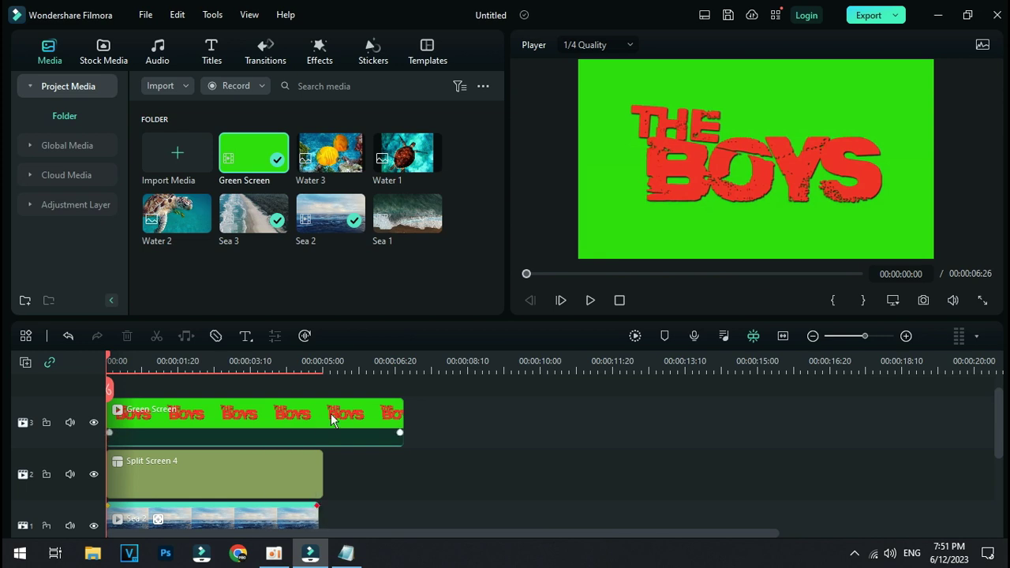
pyautogui.click(589, 301)
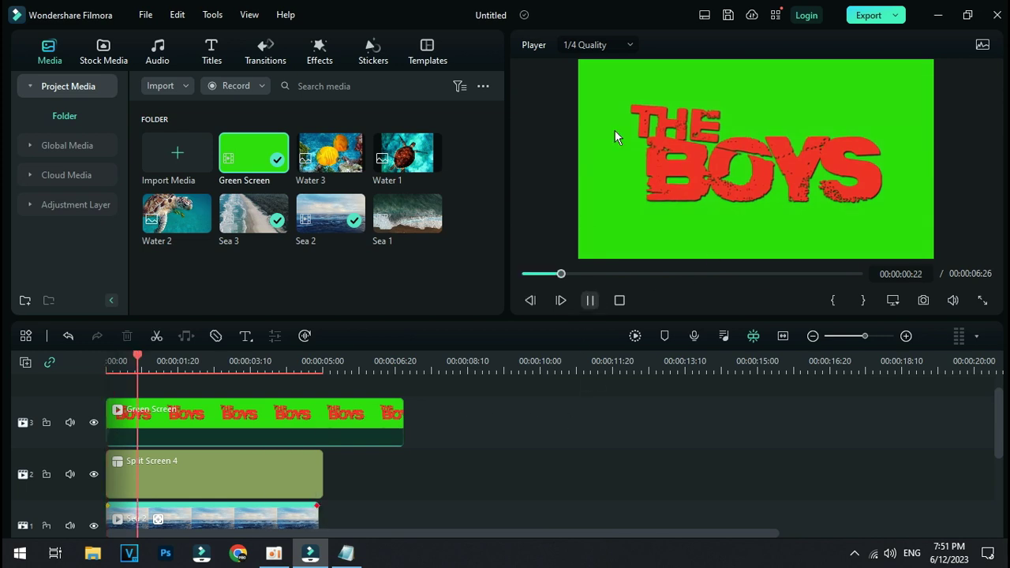
pyautogui.press('space')
pyautogui.scroll(-1, 261, 440)
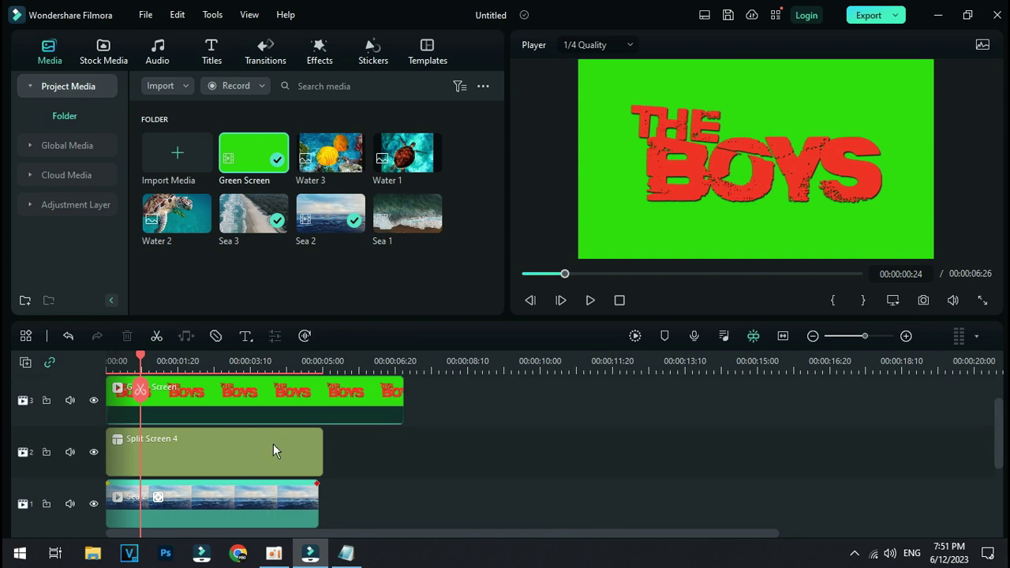
# - Apply Chroma Key to the Green Screen clip on video track 3
pyautogui.scroll(2, 268, 440)
pyautogui.click(276, 444)
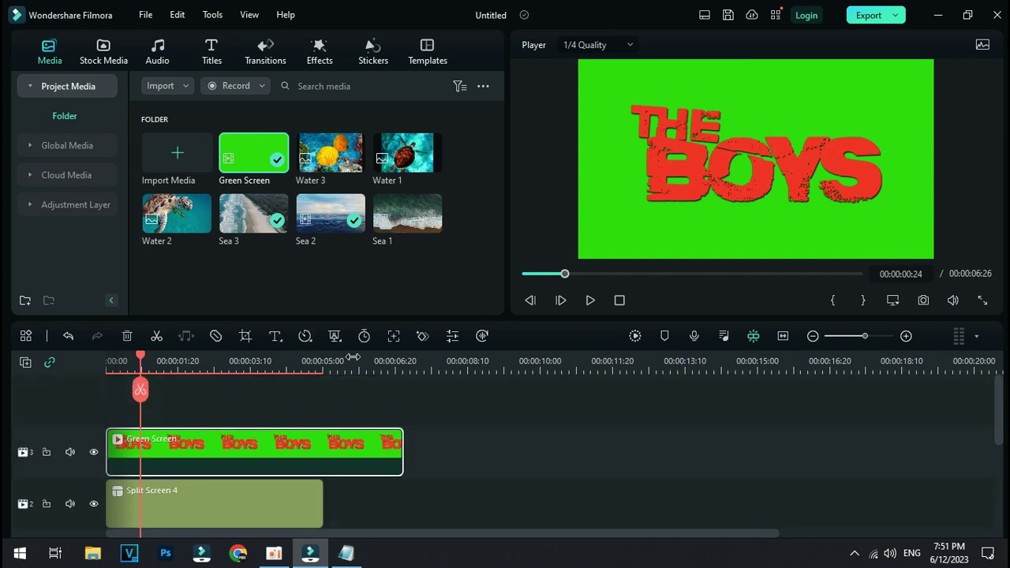
pyautogui.click(269, 449)
pyautogui.click(331, 338)
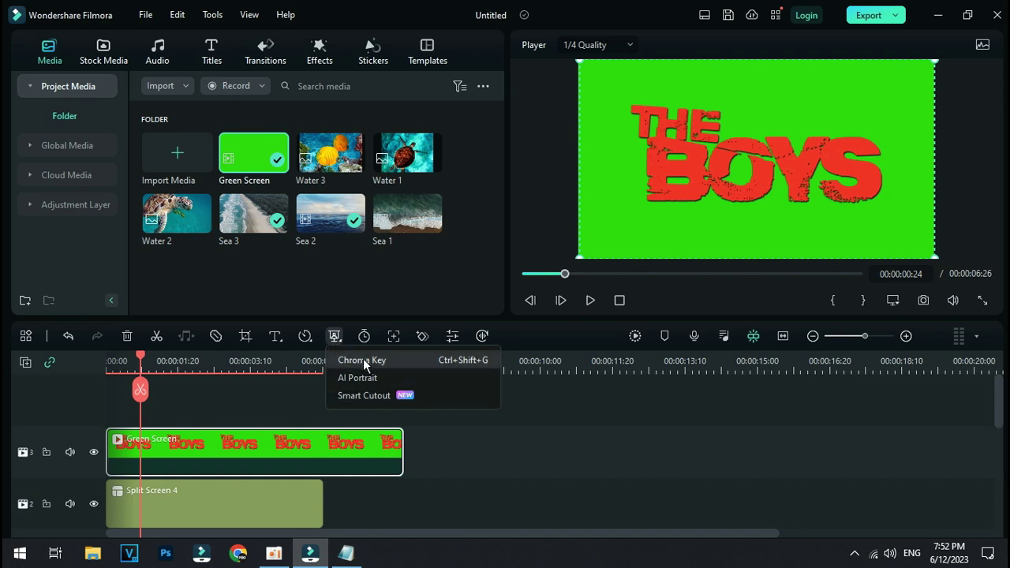
pyautogui.click(399, 360)
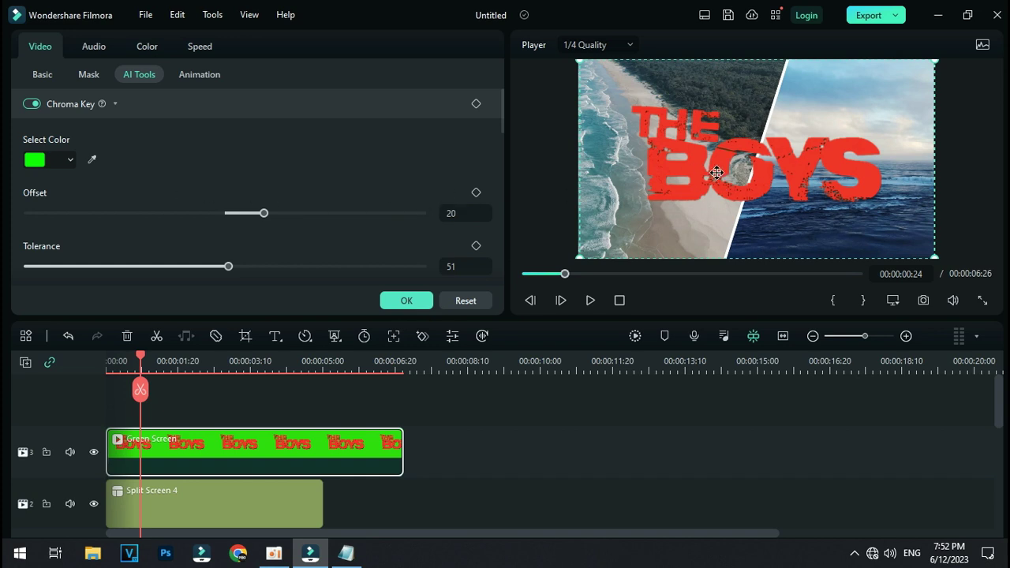
# - Sample the green background of the Green Screen clip as the chroma key colour
pyautogui.click(92, 161)
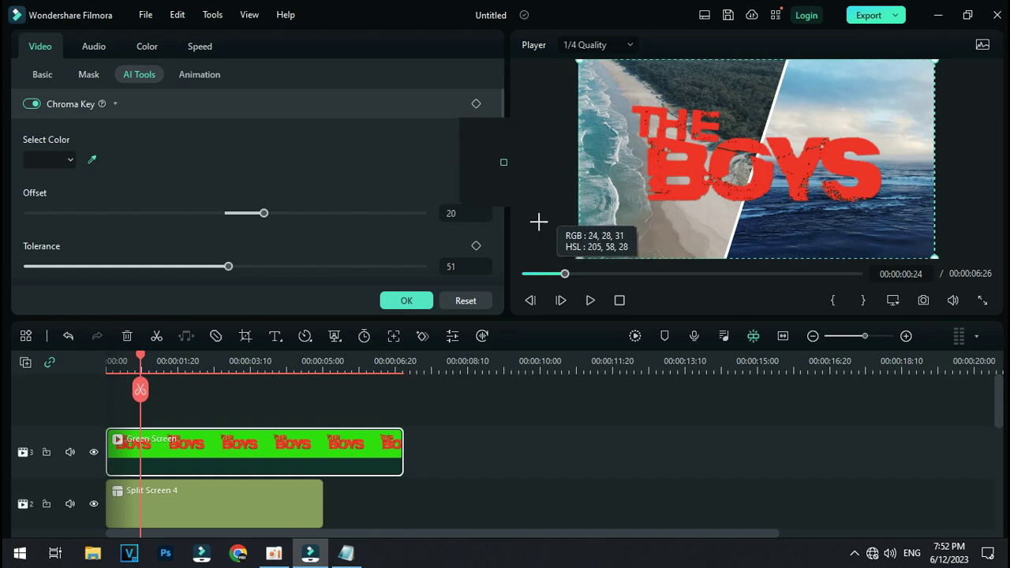
pyautogui.click(90, 164)
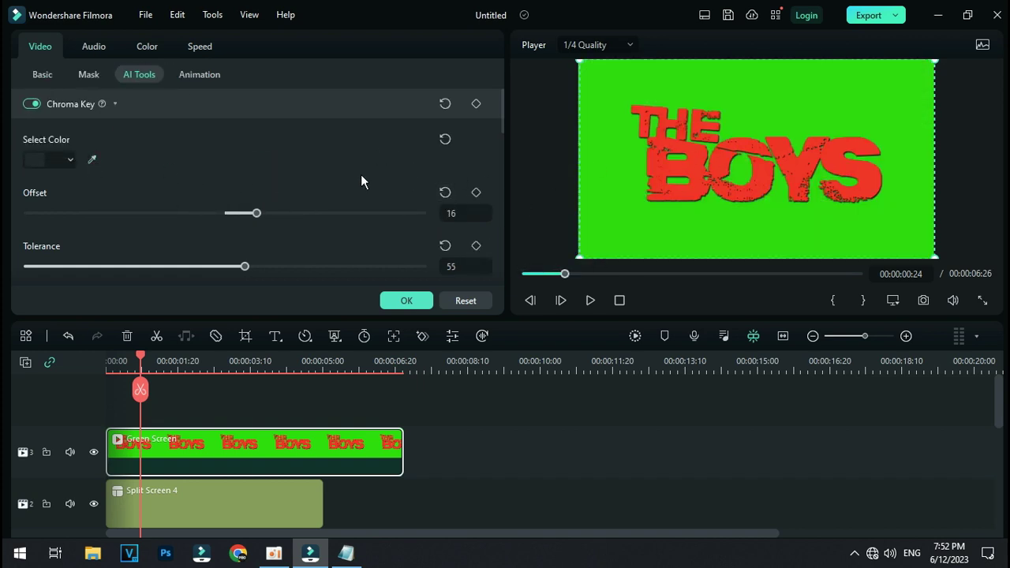
pyautogui.click(93, 160)
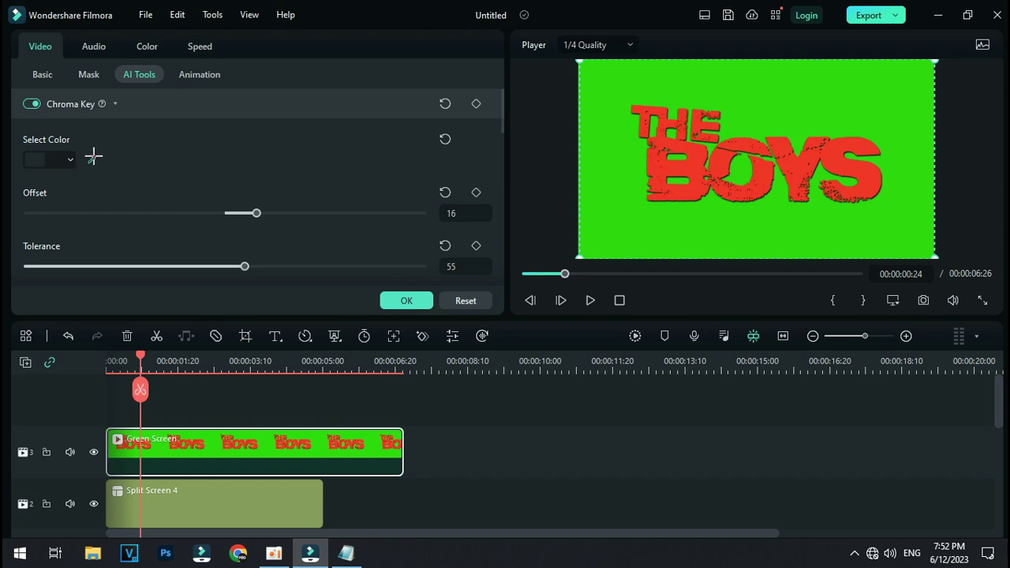
pyautogui.click(613, 181)
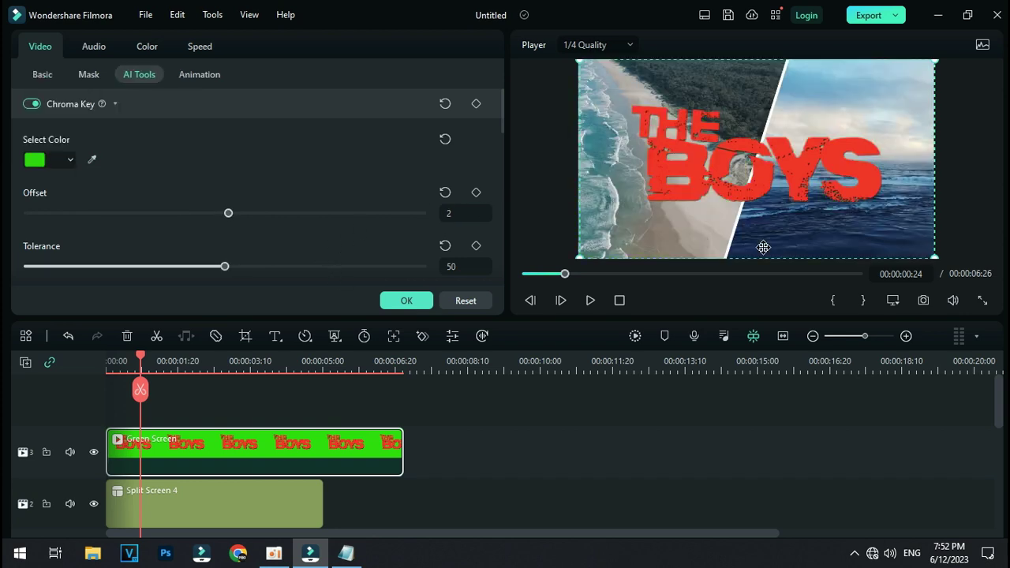
# - Raise the chroma key Offset, then set Edge Thickness to -3.7 and Edge Feather to 6.6
pyautogui.scroll(-1, 302, 206)
pyautogui.scroll(1, 303, 206)
pyautogui.moveTo(227, 217); pyautogui.dragTo(260, 223)
pyautogui.scroll(-1, 225, 237)
pyautogui.scroll(-1, 252, 237)
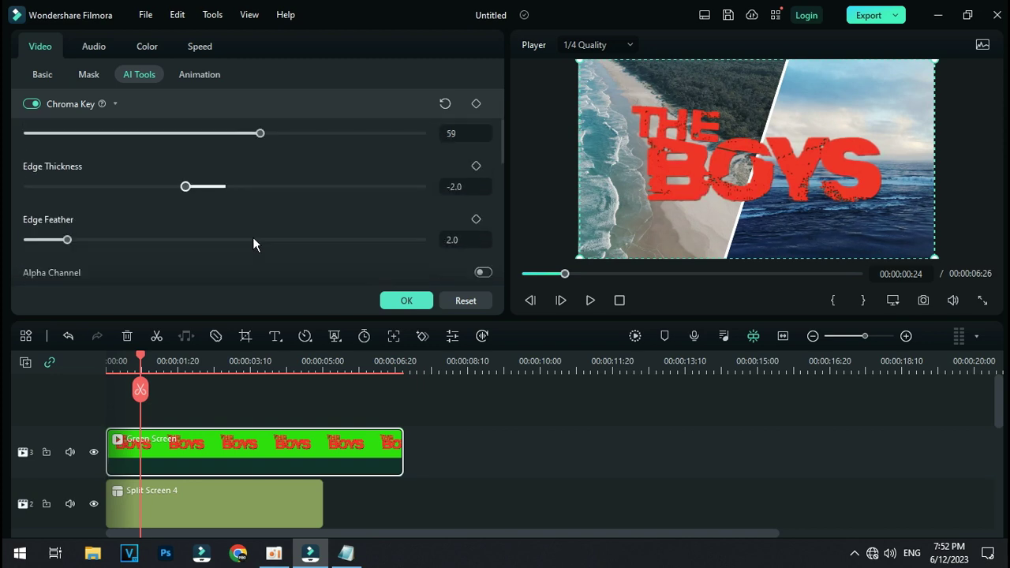
pyautogui.moveTo(185, 186); pyautogui.dragTo(150, 187)
pyautogui.click(158, 240)
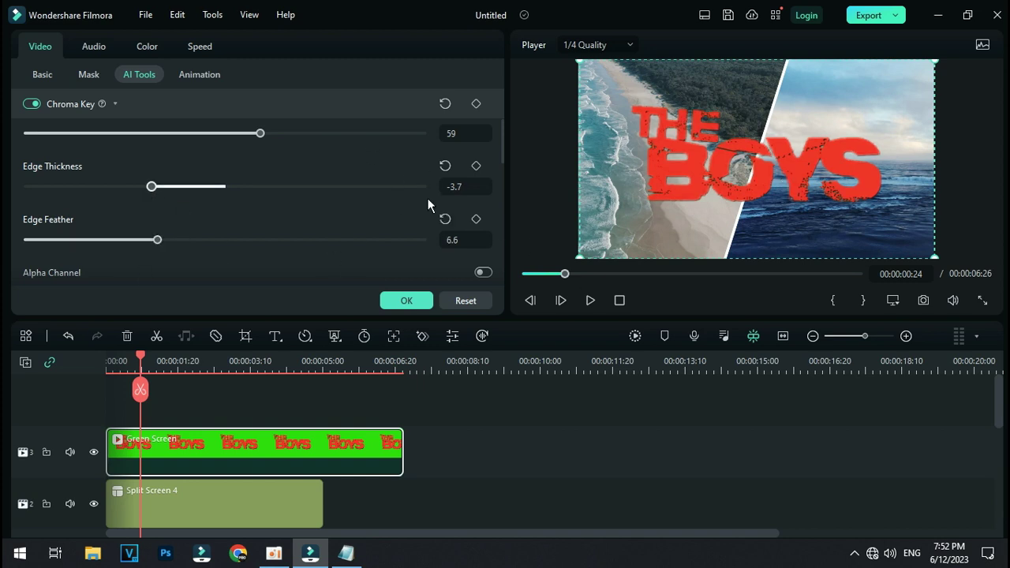
# - Delete the Green Screen clip from the timeline and look through the White Noise sound effects
pyautogui.press('Delete')
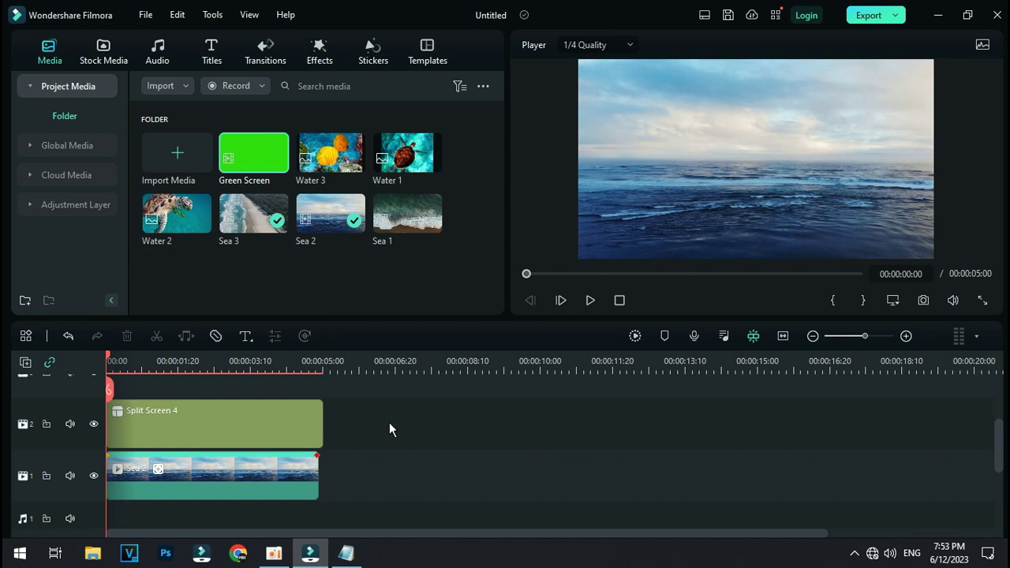
pyautogui.click(158, 53)
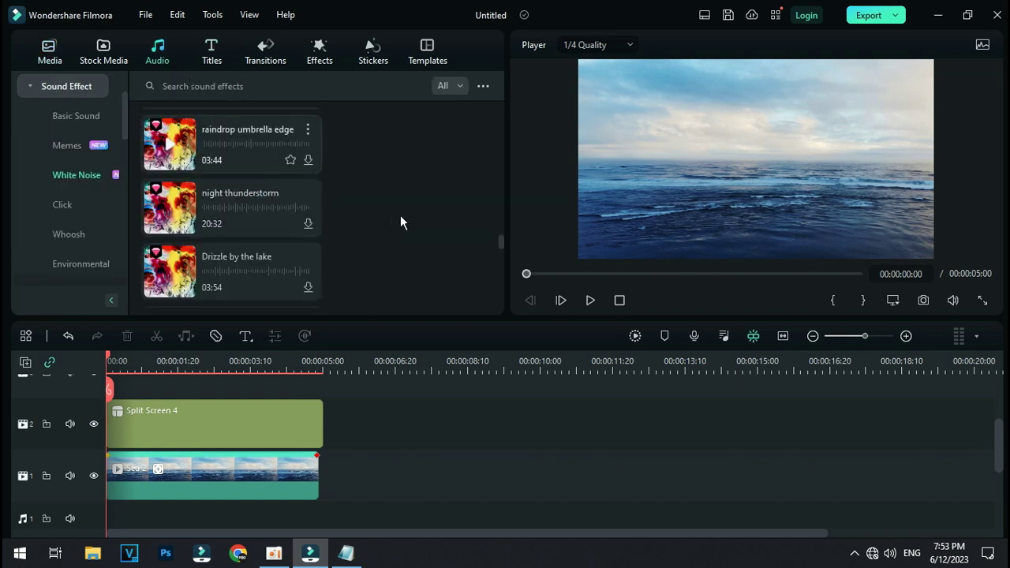
pyautogui.scroll(5, 200, 175)
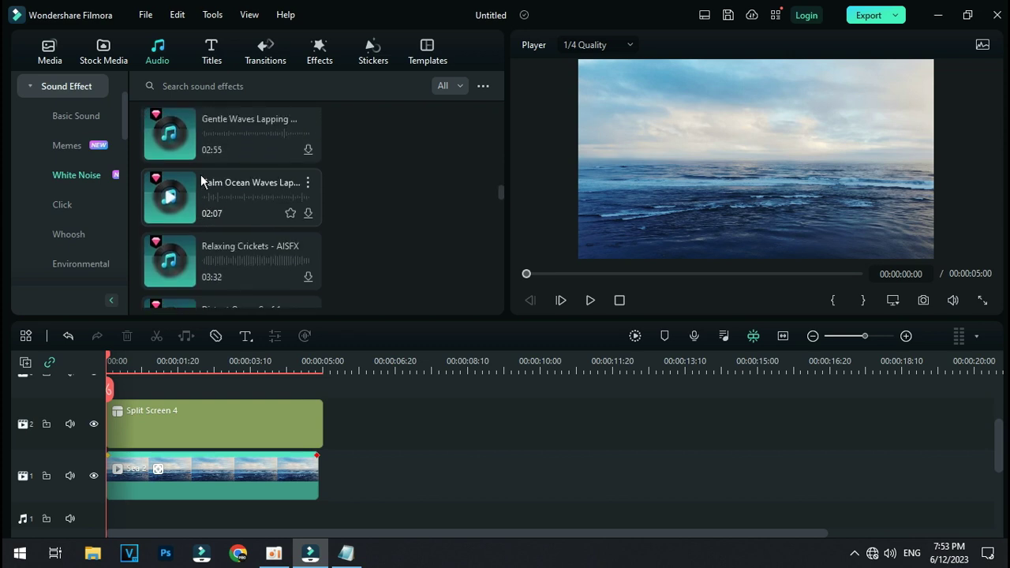
# - Import the Music audio file into the project media
pyautogui.hotkey('ctrl', 'i')
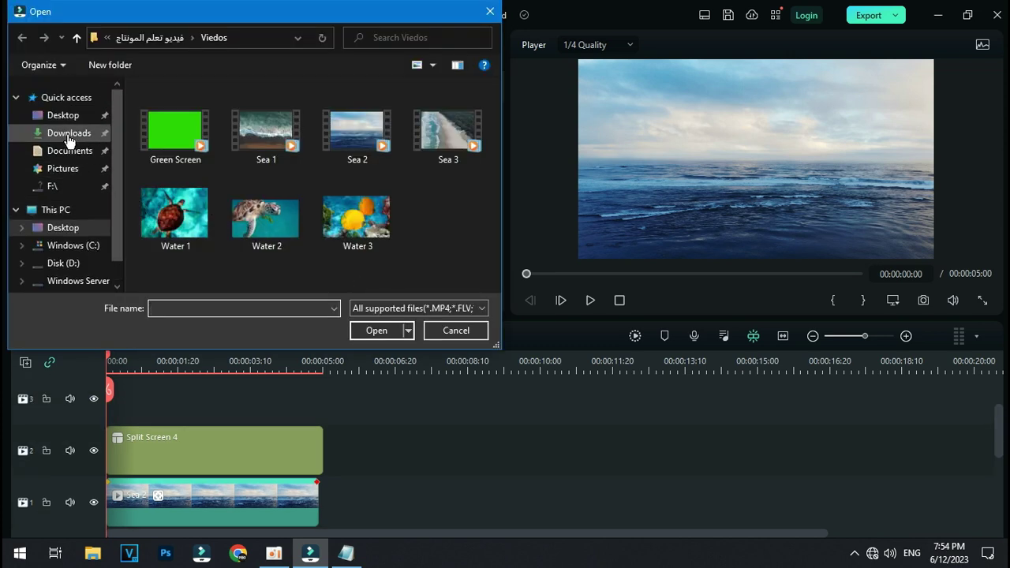
pyautogui.click(158, 38)
pyautogui.click(197, 124)
pyautogui.doubleClick(196, 123)
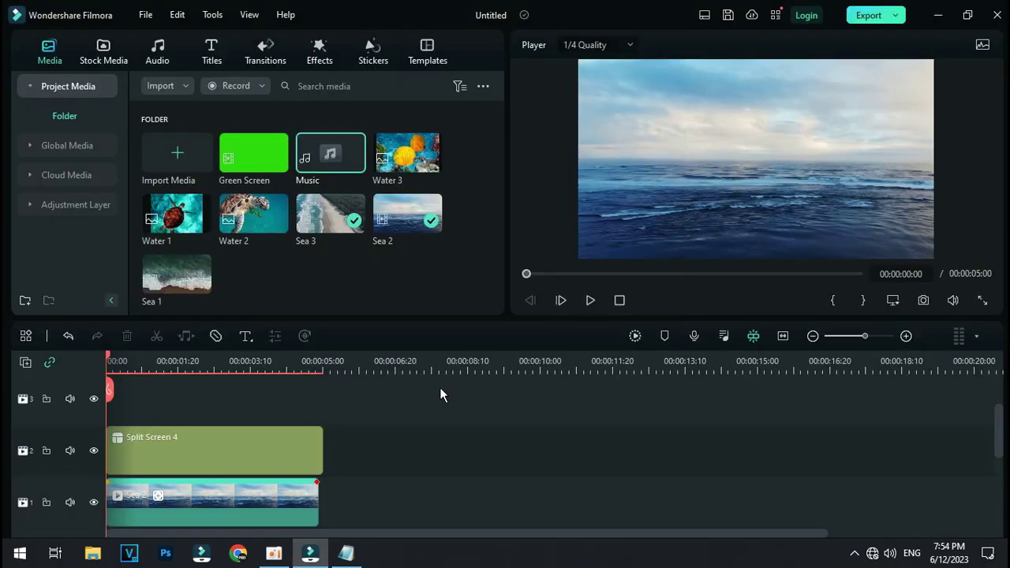
# - Place the Music clip at the start of audio track 1
pyautogui.scroll(-2, 454, 417)
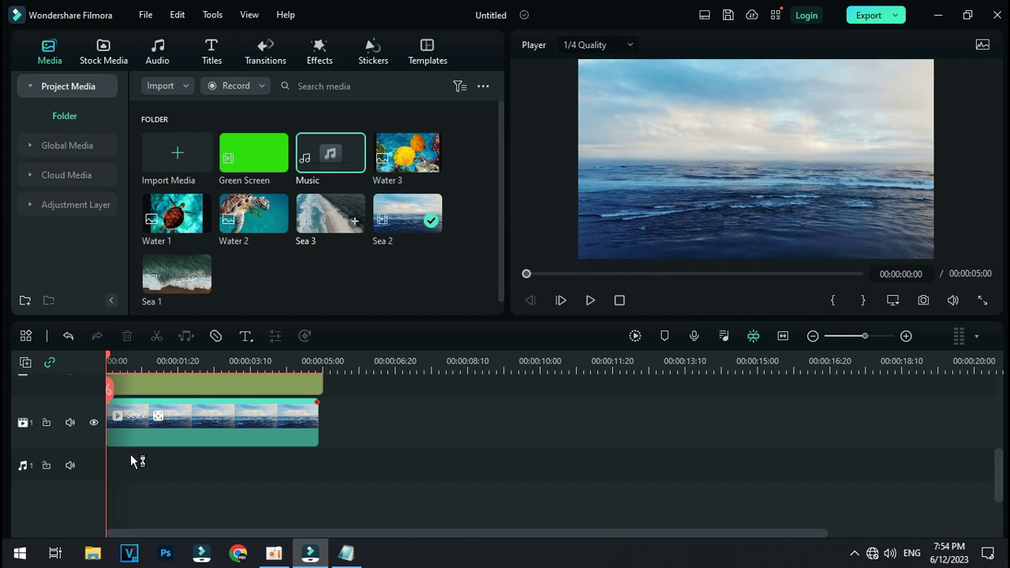
pyautogui.moveTo(114, 455); pyautogui.dragTo(106, 478)
pyautogui.click(293, 309)
# - Split the Music clip at 00:00:05:01 and delete the part before the cut
pyautogui.click(324, 363)
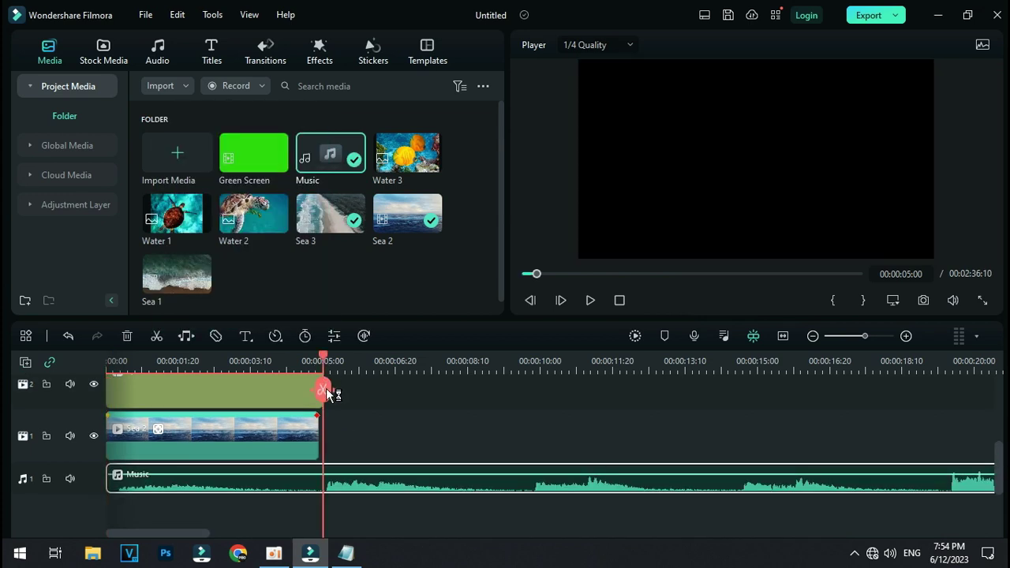
pyautogui.moveTo(323, 391); pyautogui.dragTo(314, 390)
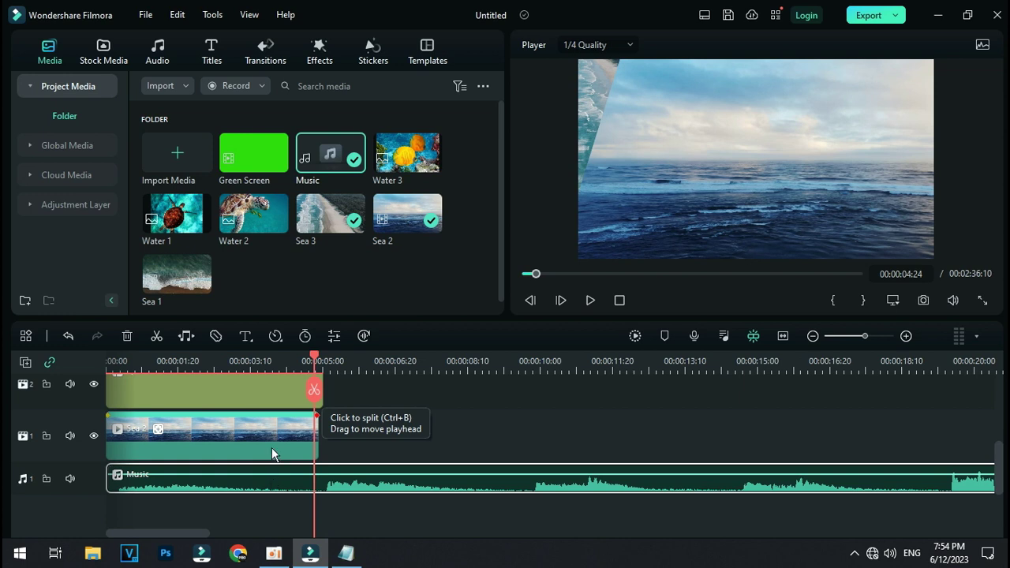
pyautogui.moveTo(315, 391); pyautogui.dragTo(324, 391)
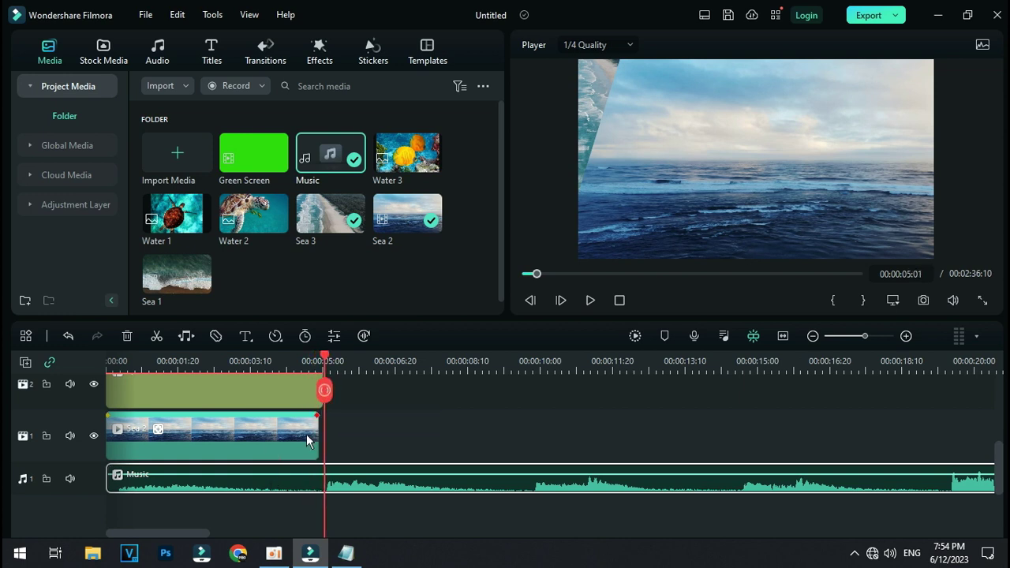
pyautogui.hotkey('ctrl', 'b')
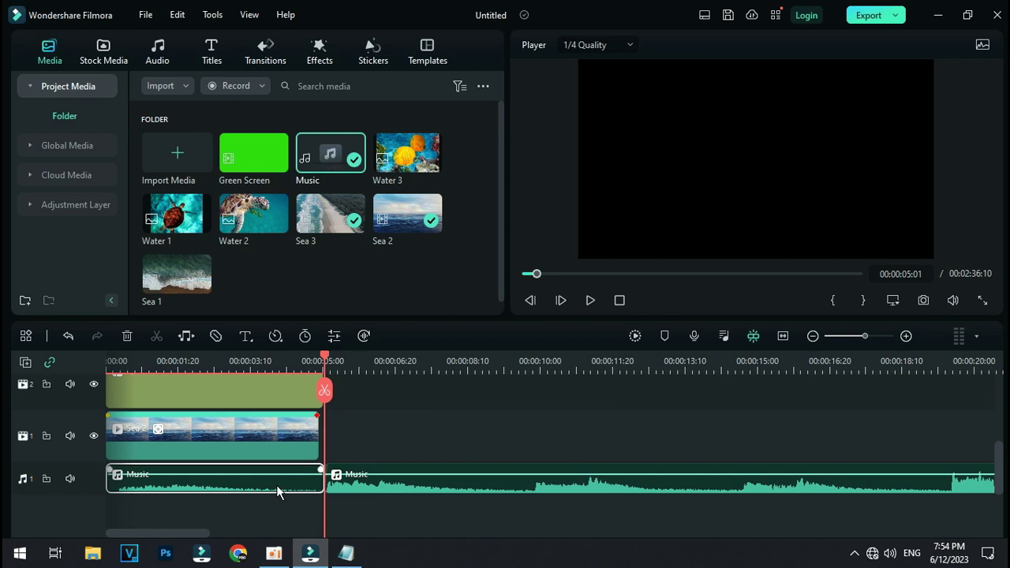
pyautogui.click(127, 336)
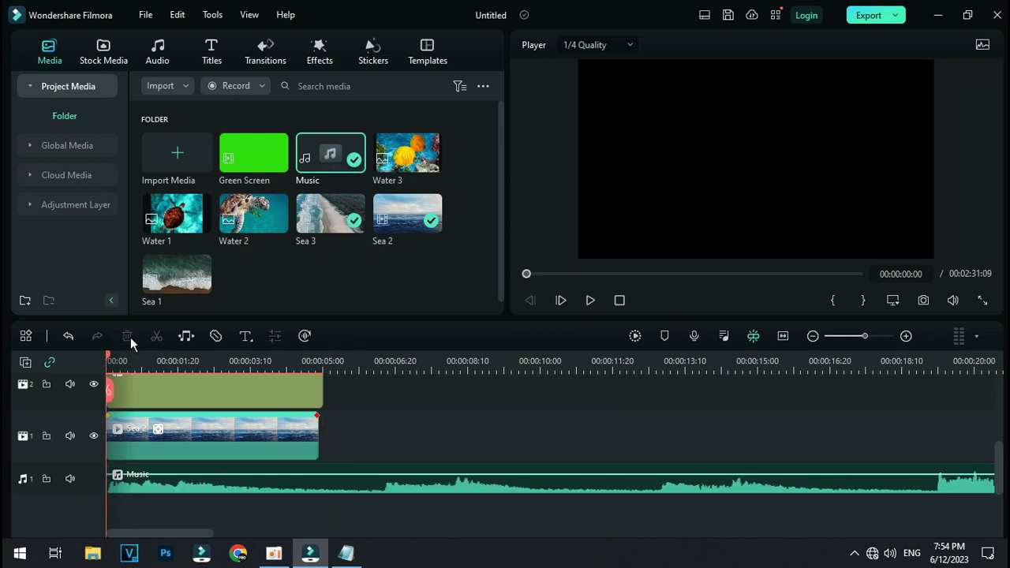
# - Add a fade-in to the start of the Music clip and play it back
pyautogui.scroll(1, 372, 424)
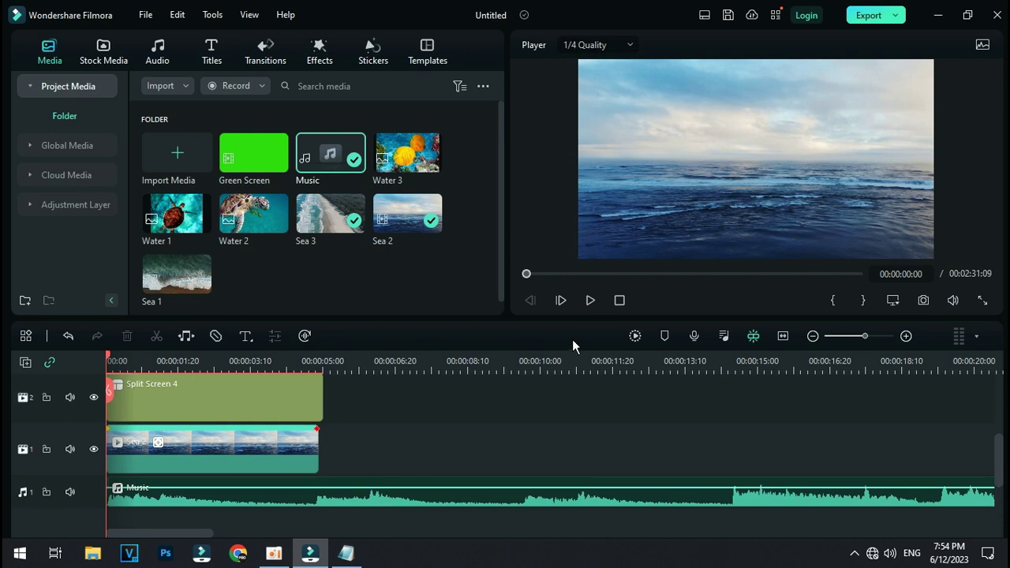
pyautogui.click(589, 301)
pyautogui.click(106, 478)
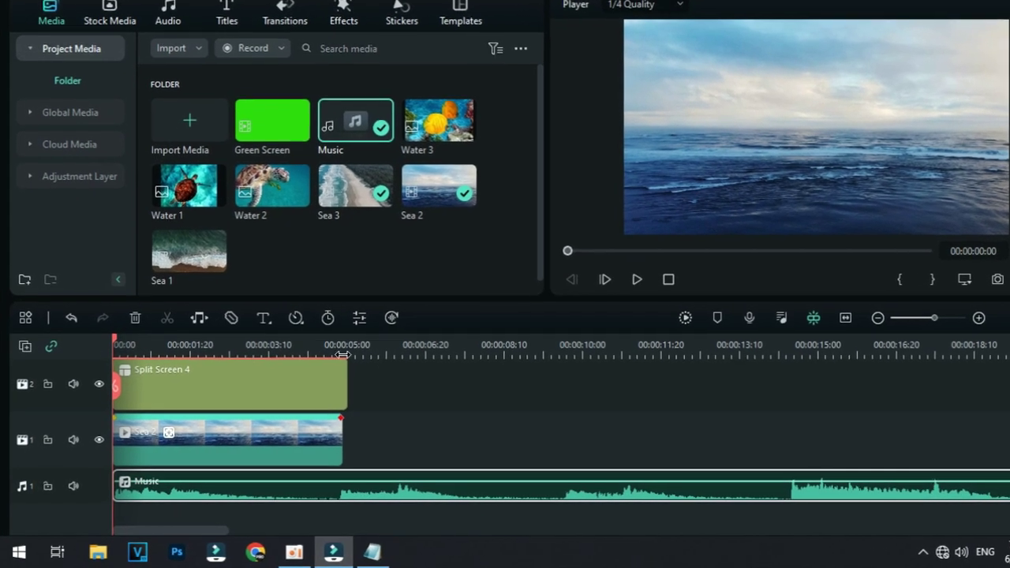
pyautogui.scroll(5, 341, 355)
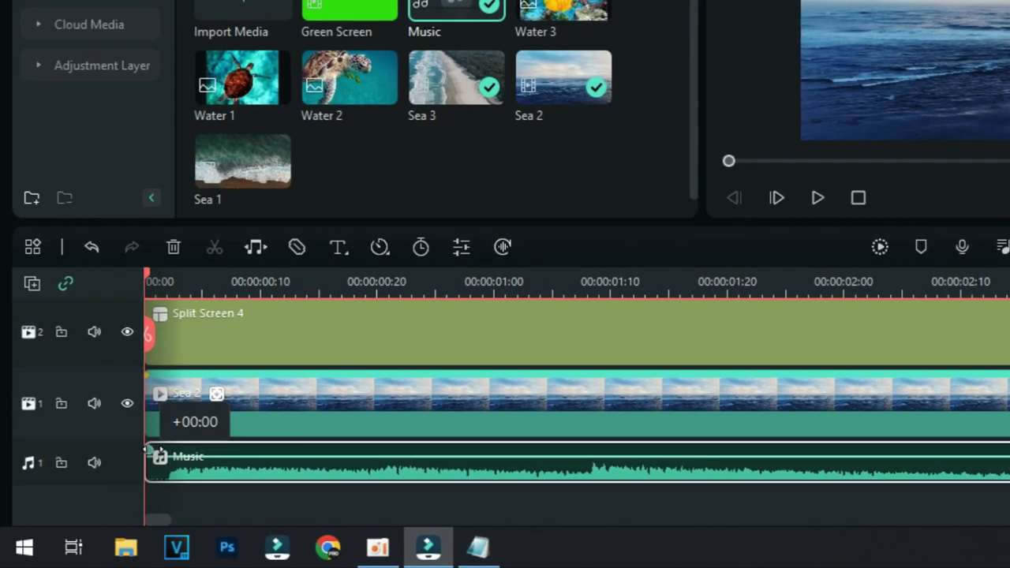
pyautogui.moveTo(147, 450); pyautogui.dragTo(426, 429)
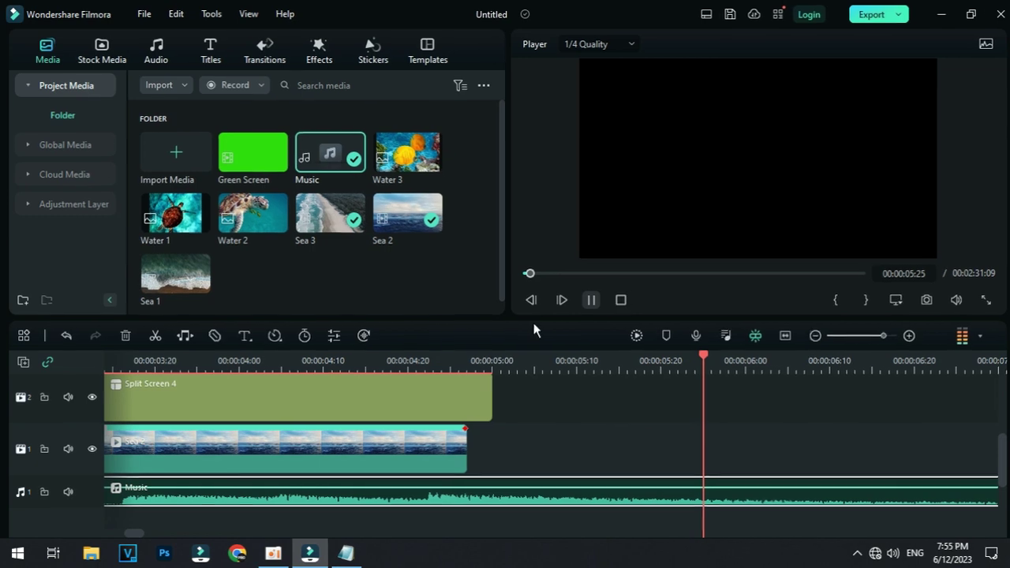
pyautogui.press('space')
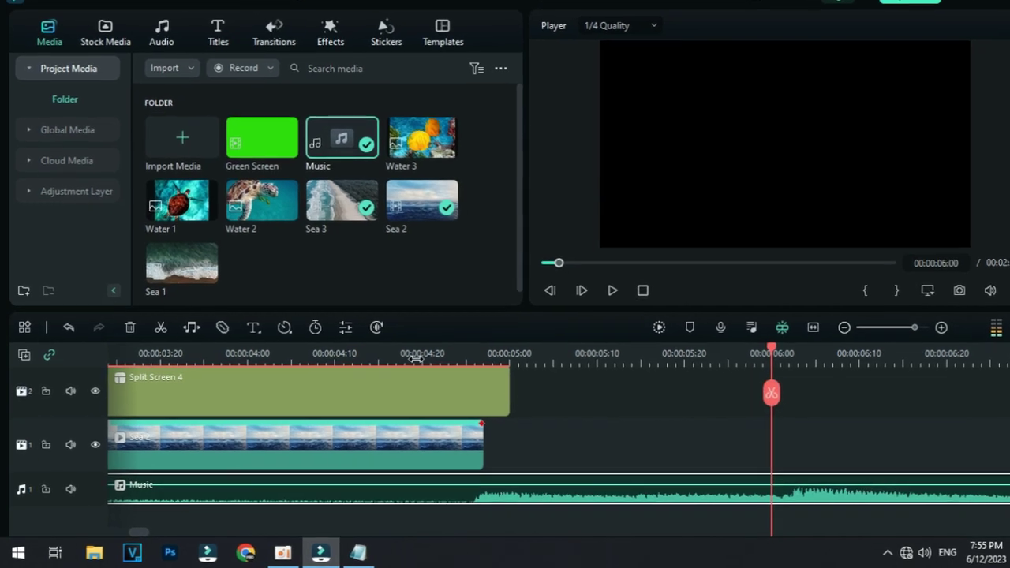
# - Lengthen the fade-in of the Music clip and return the playhead to the start of the timeline
pyautogui.scroll(-3, 249, 402)
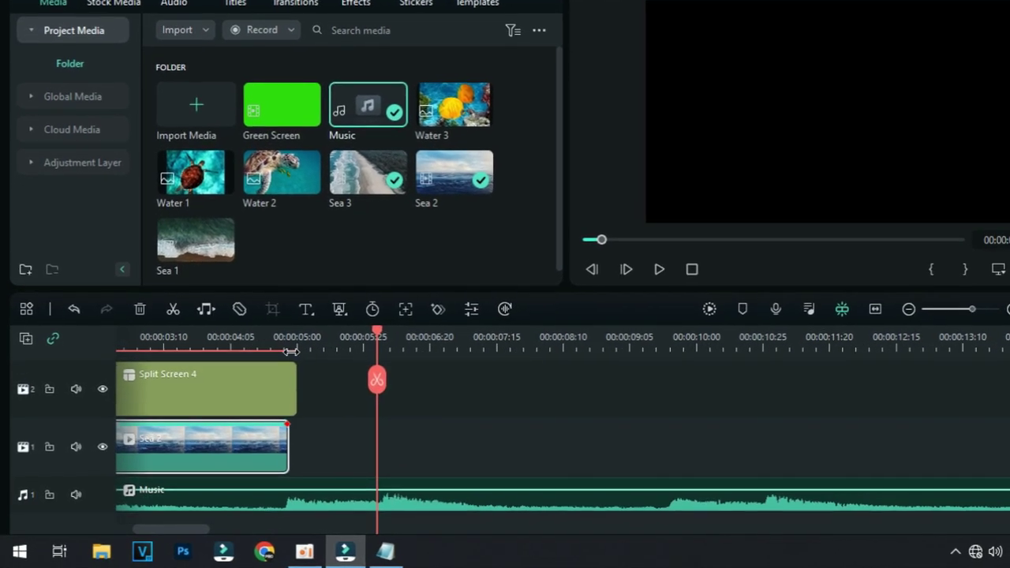
pyautogui.scroll(3, 526, 399)
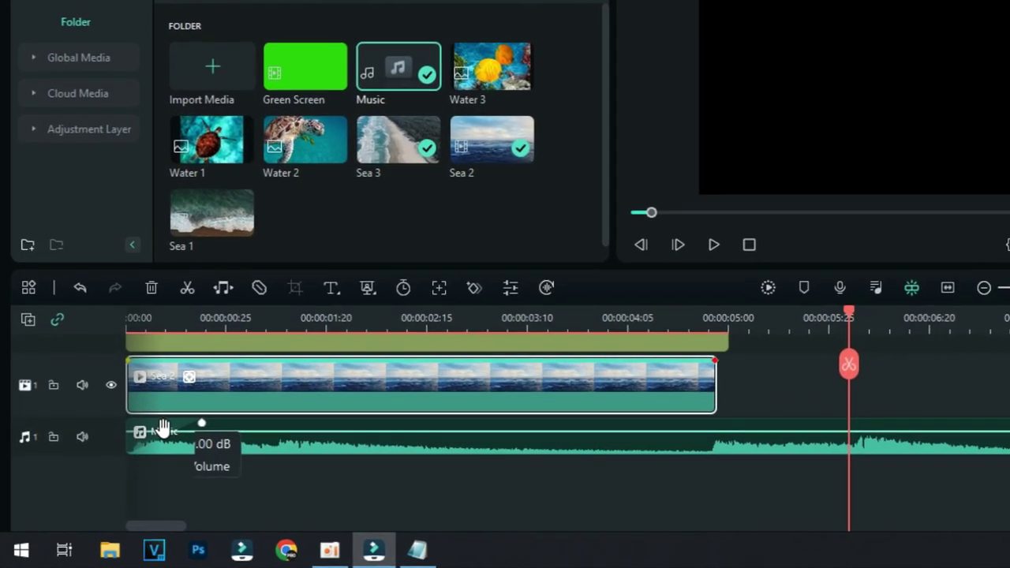
pyautogui.moveTo(195, 432)
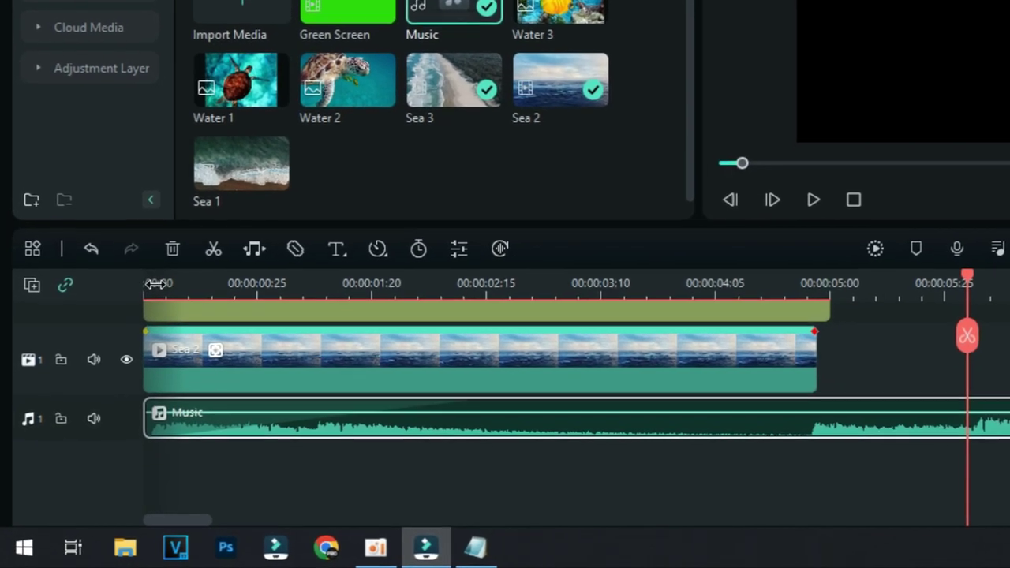
pyautogui.click(155, 284)
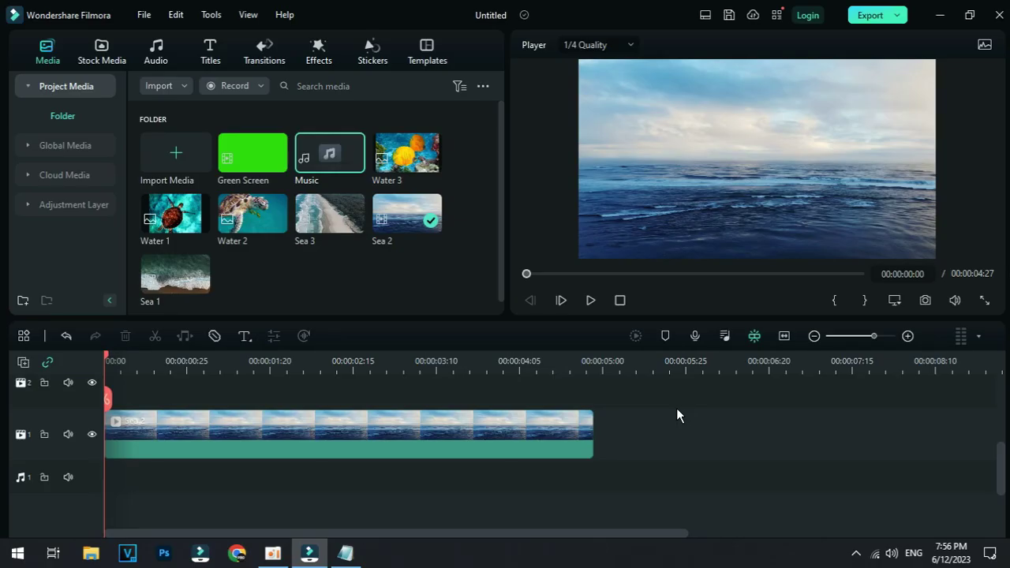
# - Enable Stabilization for the Sea 2 clip and start its analysis
pyautogui.doubleClick(508, 425)
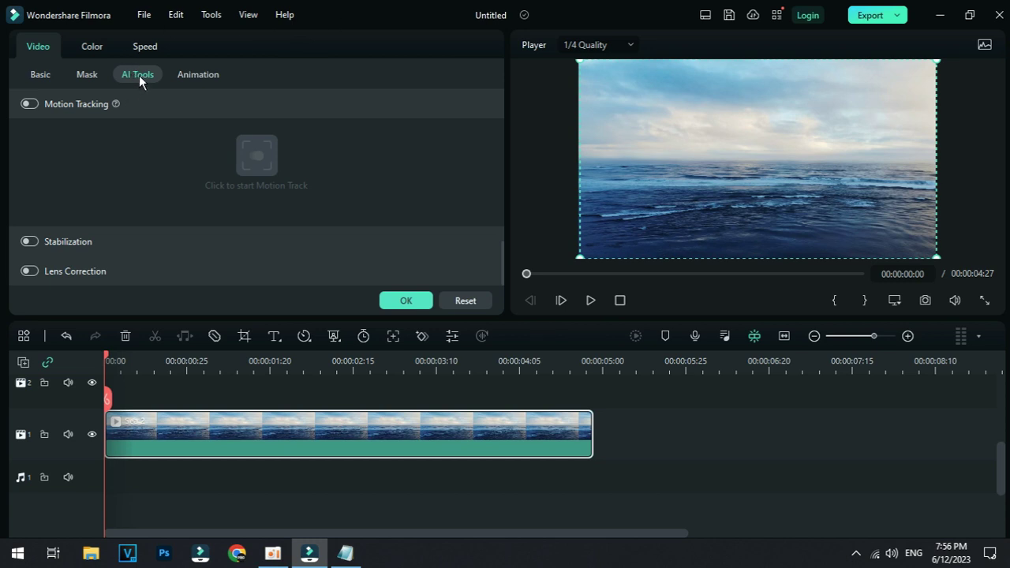
pyautogui.click(30, 242)
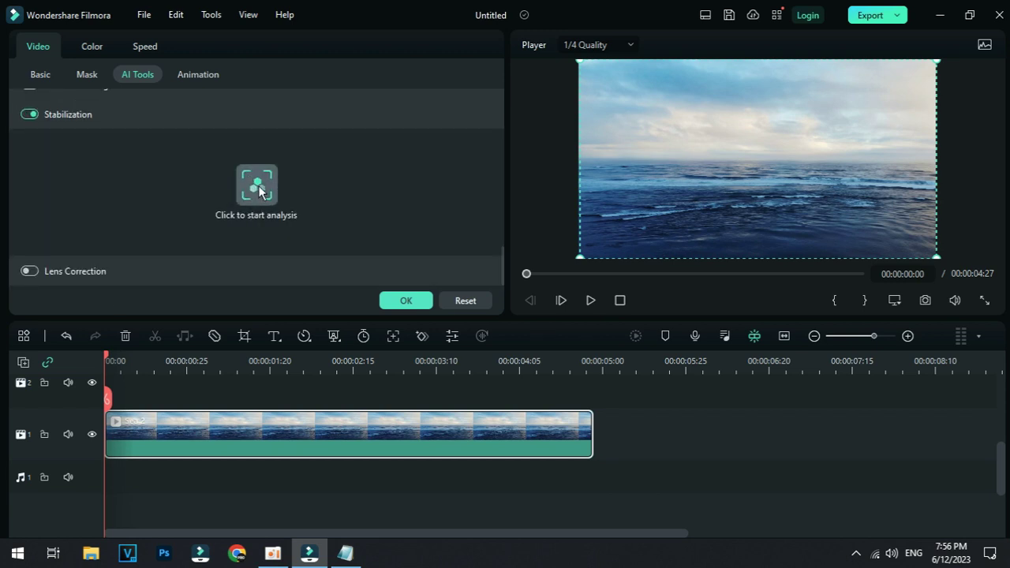
pyautogui.click(248, 196)
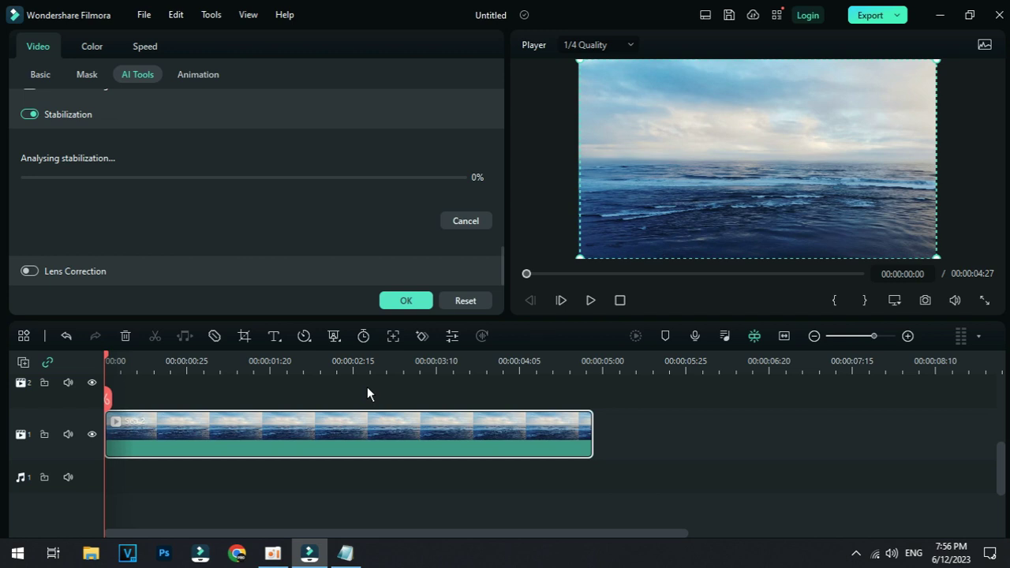
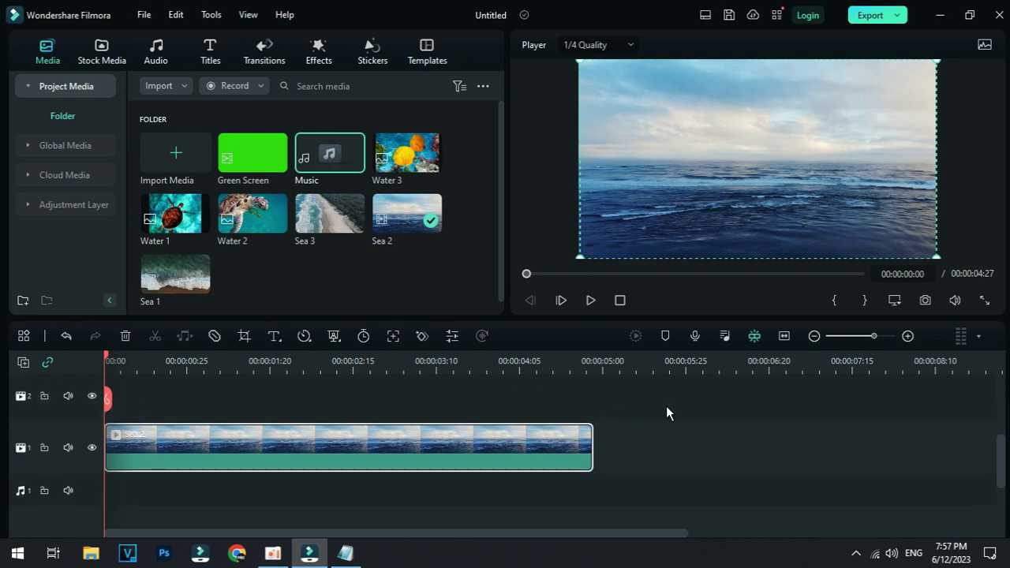
# - Slow the Sea 2 clip to 0.25x speed
pyautogui.scroll(-1, 665, 412)
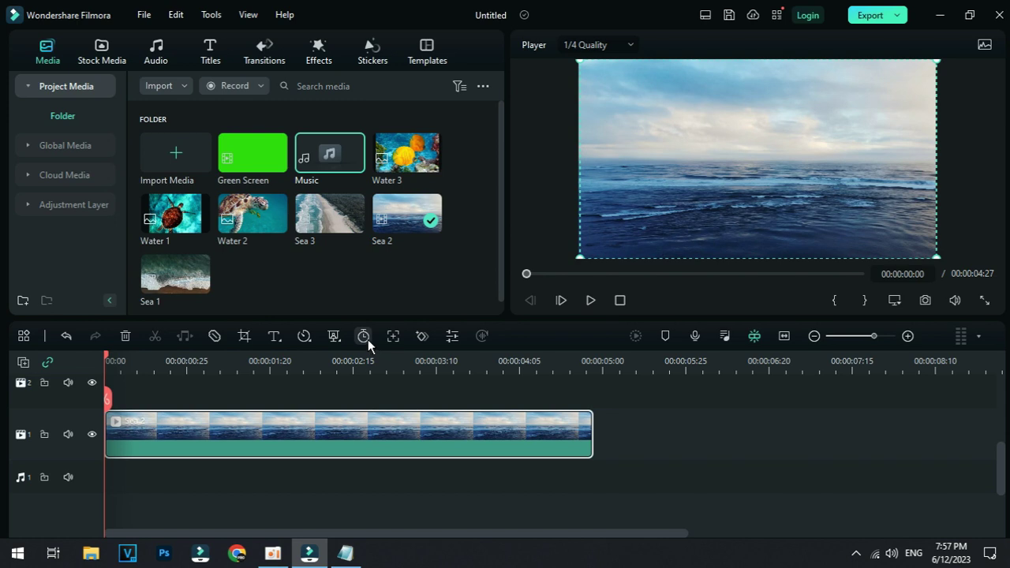
pyautogui.click(304, 338)
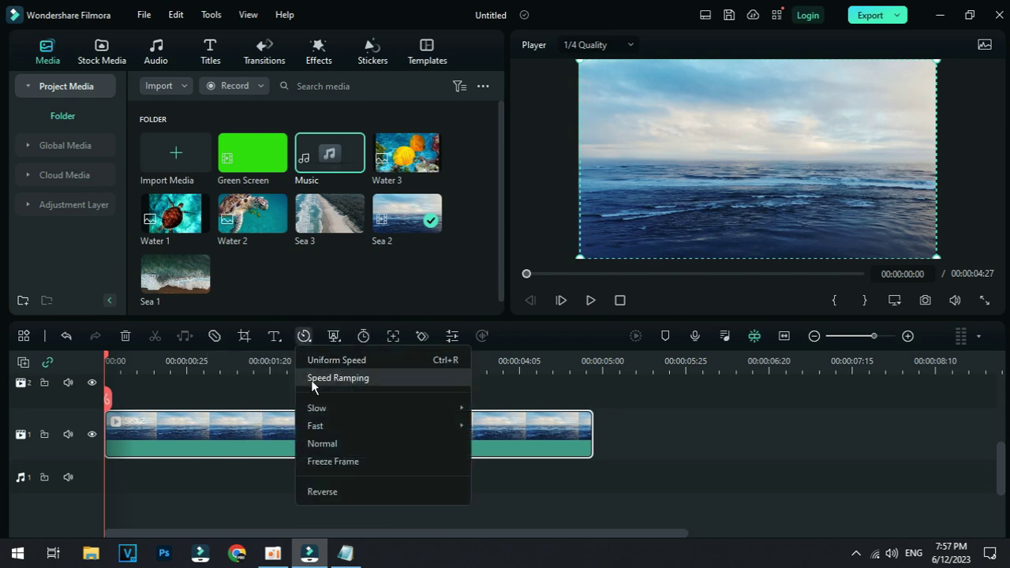
pyautogui.moveTo(341, 407)
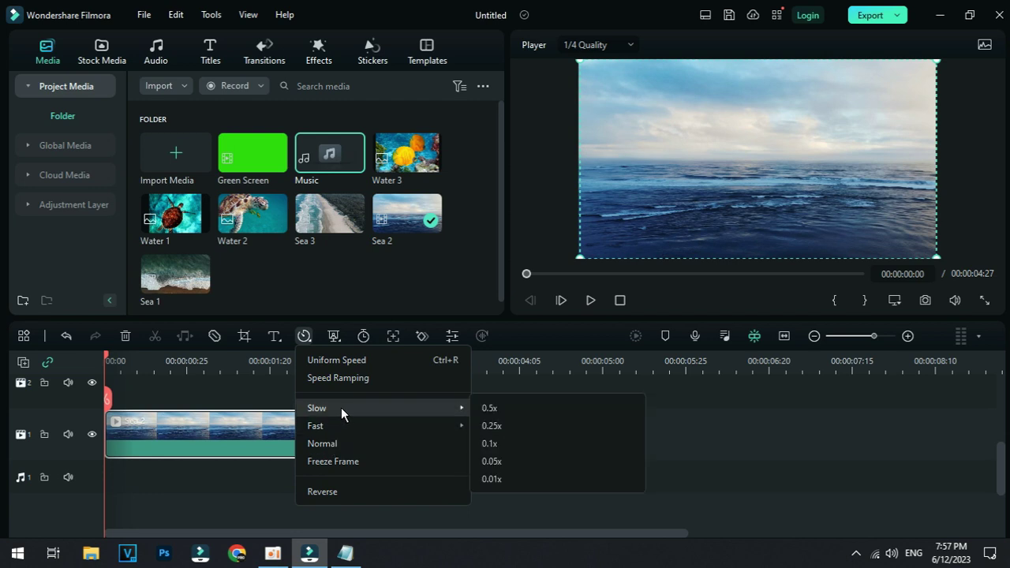
pyautogui.click(506, 426)
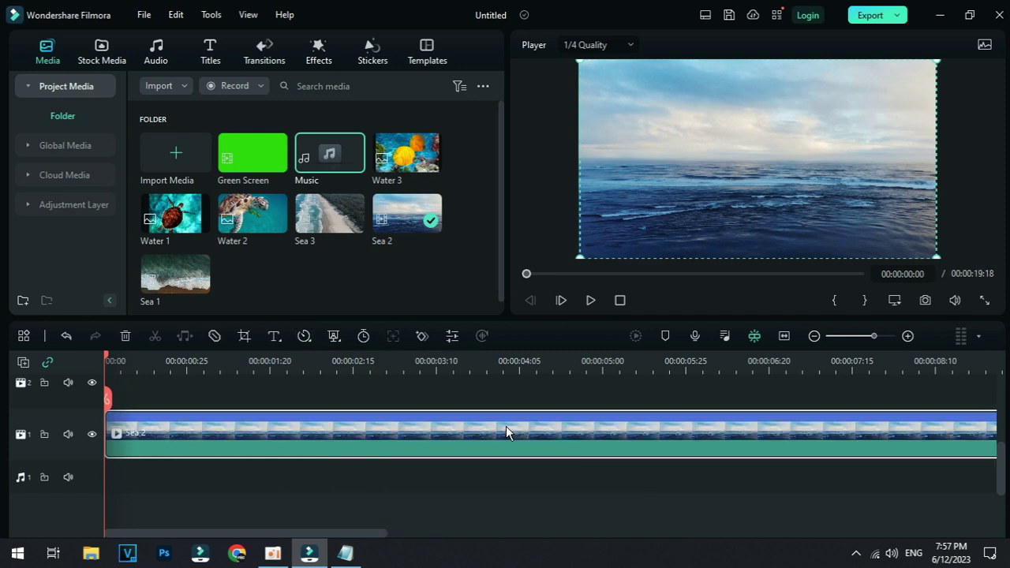
pyautogui.scroll(-5, 552, 363)
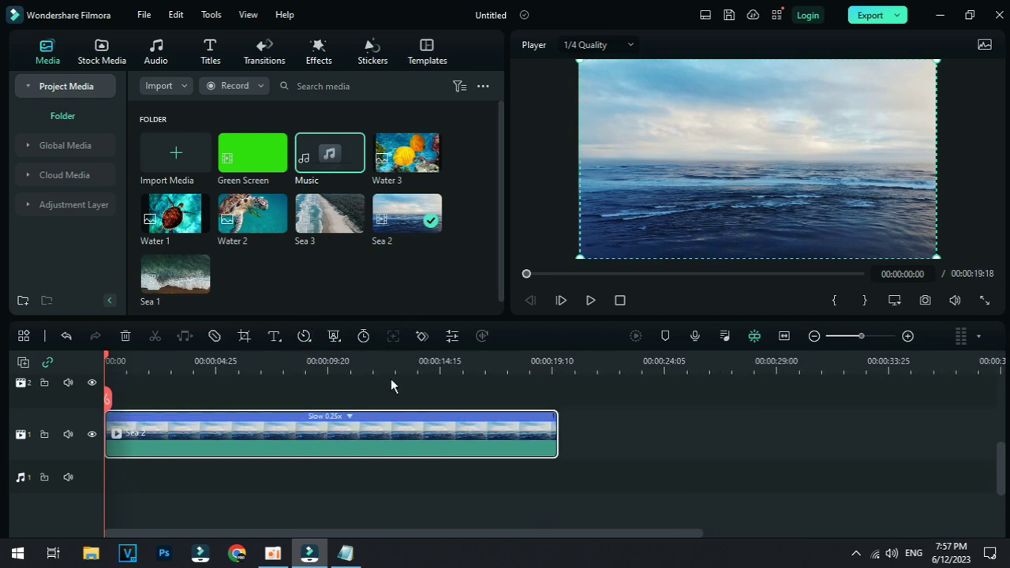
# - Play back the slowed Sea 2 clip and undo the speed change
pyautogui.click(583, 304)
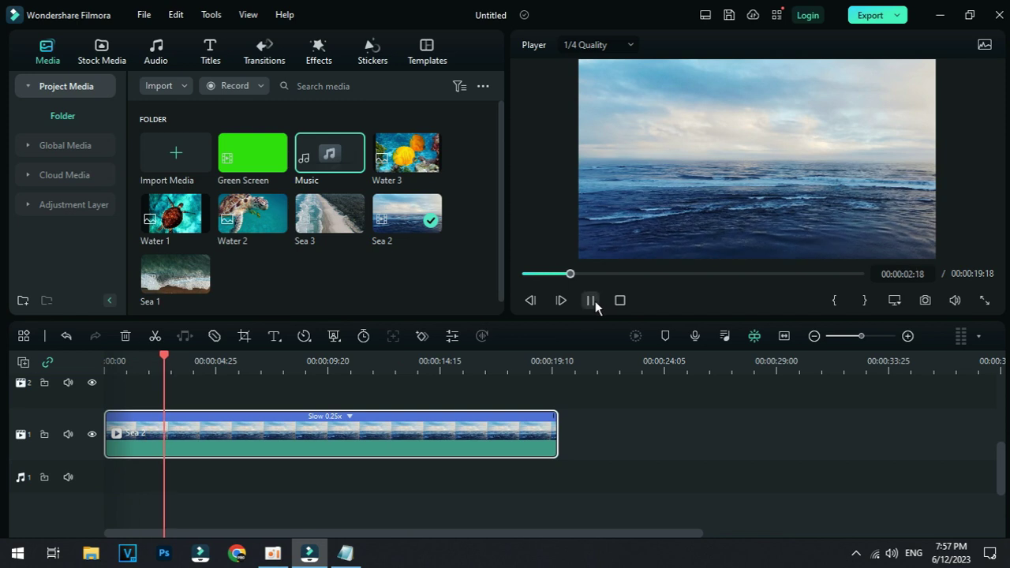
pyautogui.click(619, 300)
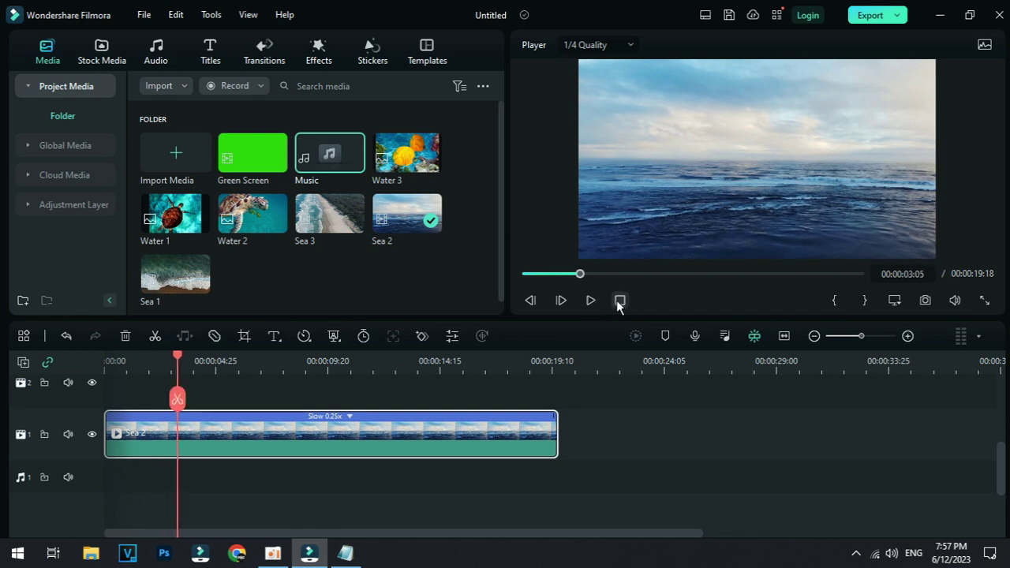
pyautogui.click(620, 301)
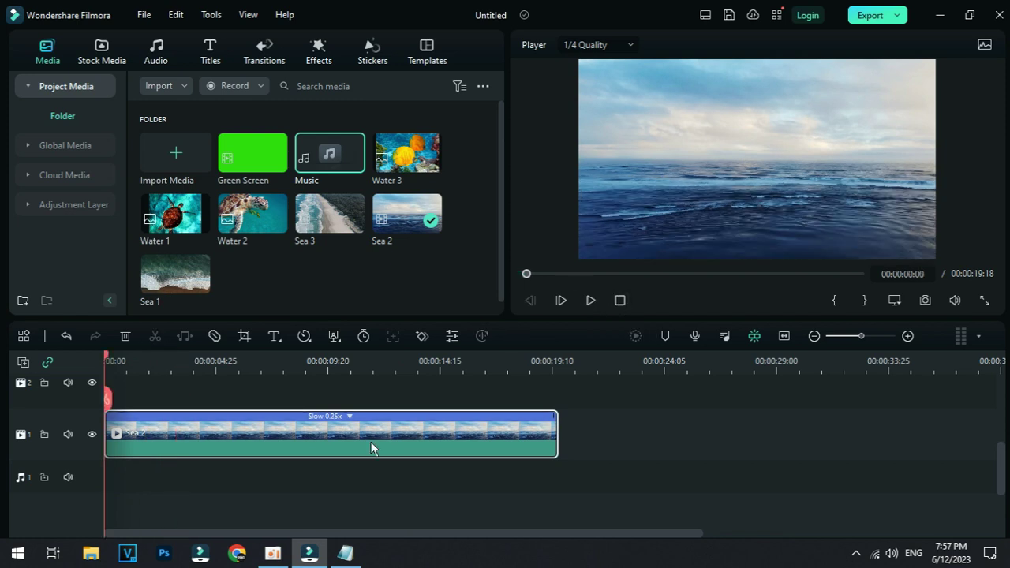
pyautogui.hotkey('ctrl', 'z')
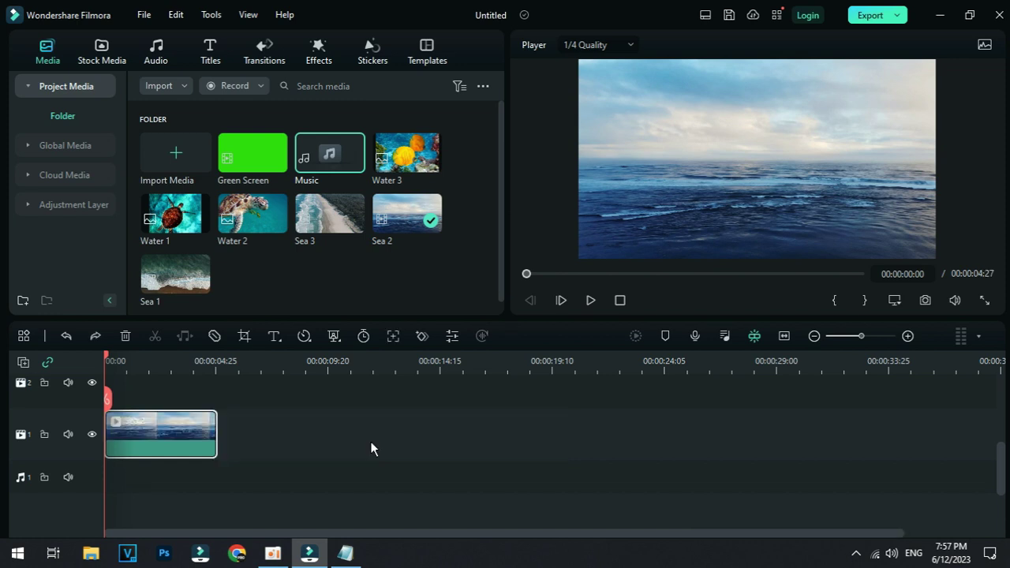
# - Speed the Sea 2 clip up to 4x and play it back
pyautogui.scroll(3, 437, 404)
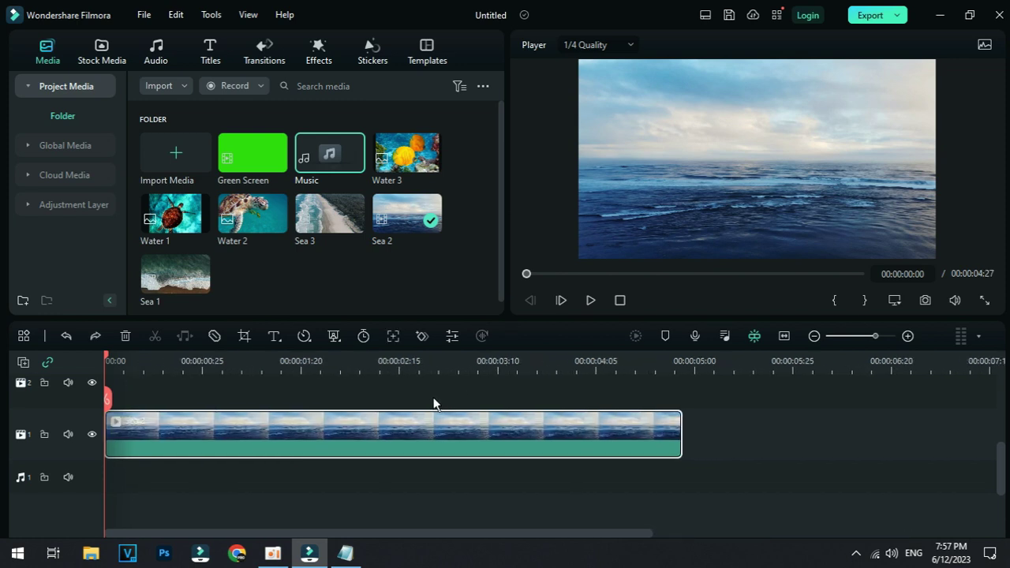
pyautogui.click(304, 336)
pyautogui.moveTo(331, 424)
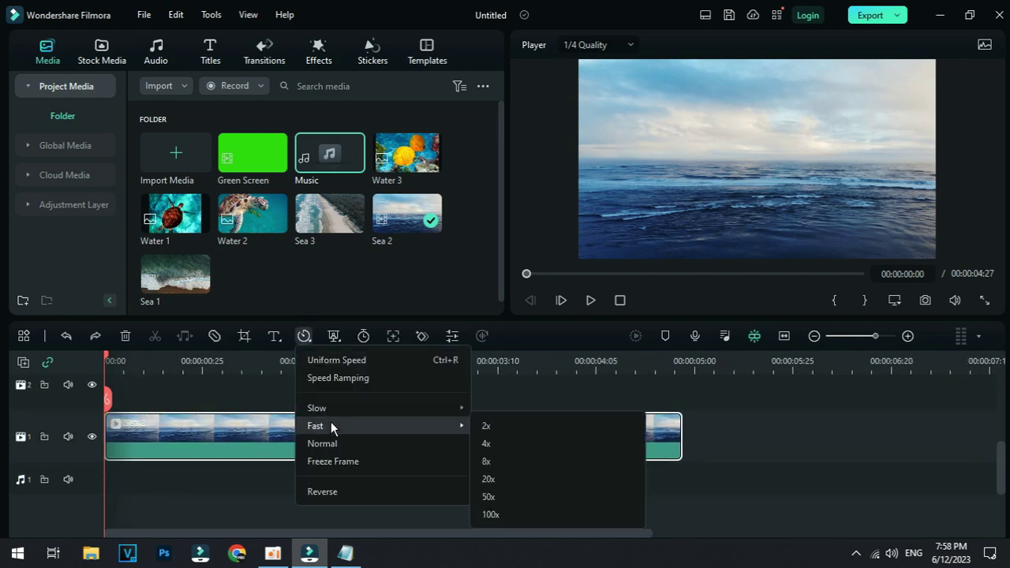
pyautogui.click(499, 445)
pyautogui.click(590, 300)
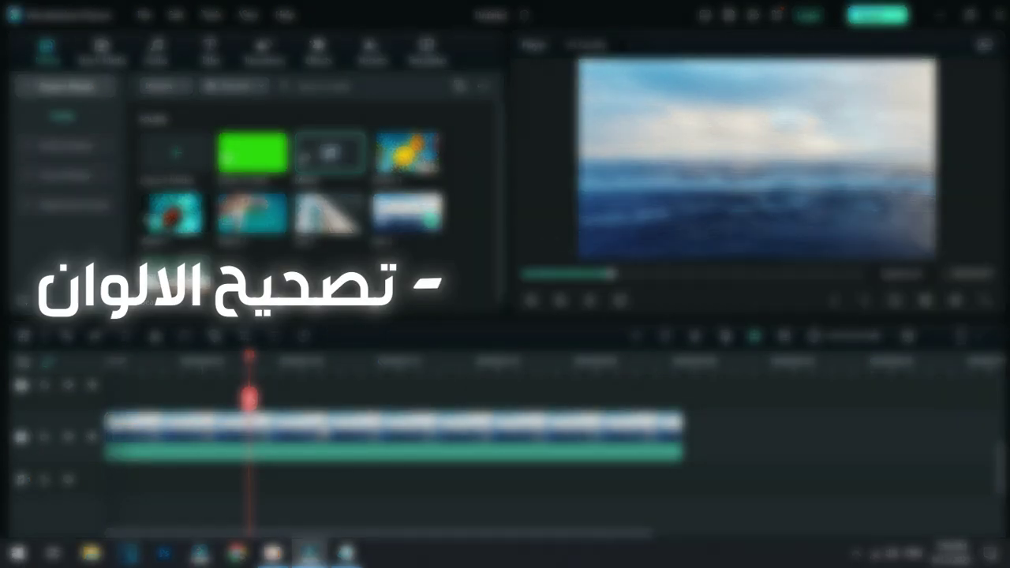
# - Open the basic color settings of the Sea 2 clip and look over its presets
pyautogui.click(344, 426)
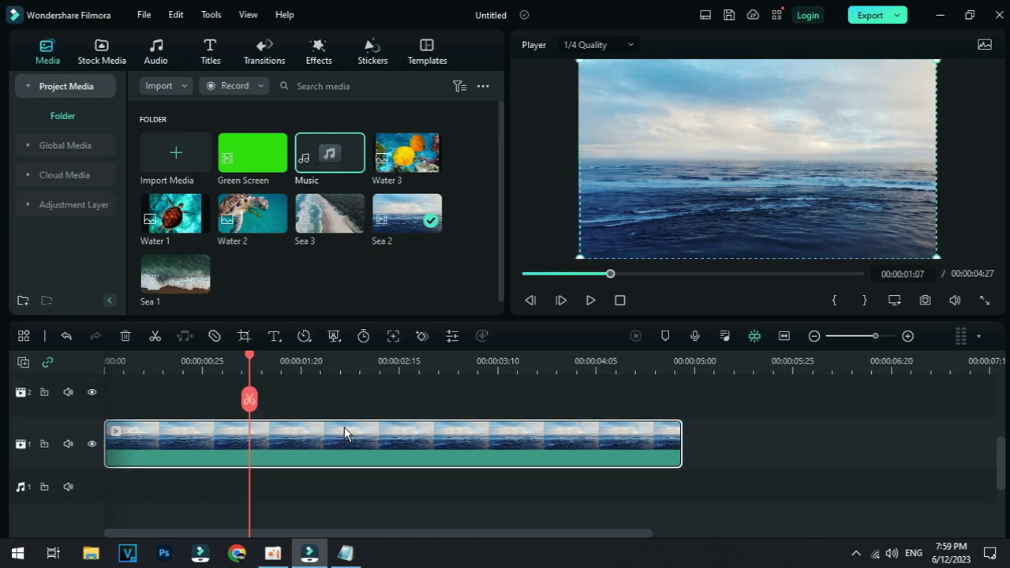
pyautogui.doubleClick(344, 427)
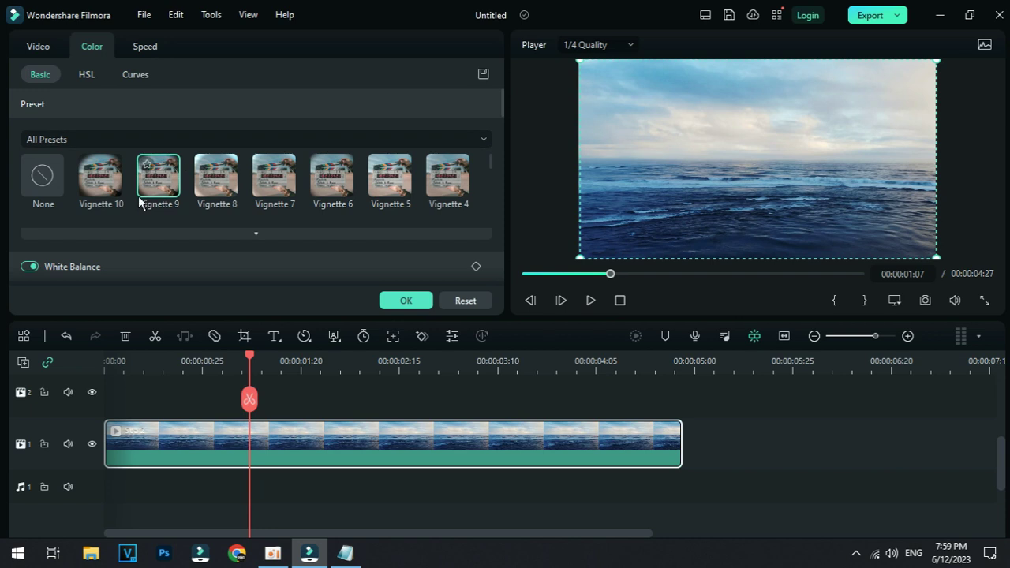
pyautogui.scroll(-1, 150, 201)
pyautogui.scroll(1, 170, 209)
# - Try the Vignette 8, Vignette 7 and Vignette 6 color presets on the Sea 2 clip
pyautogui.click(201, 177)
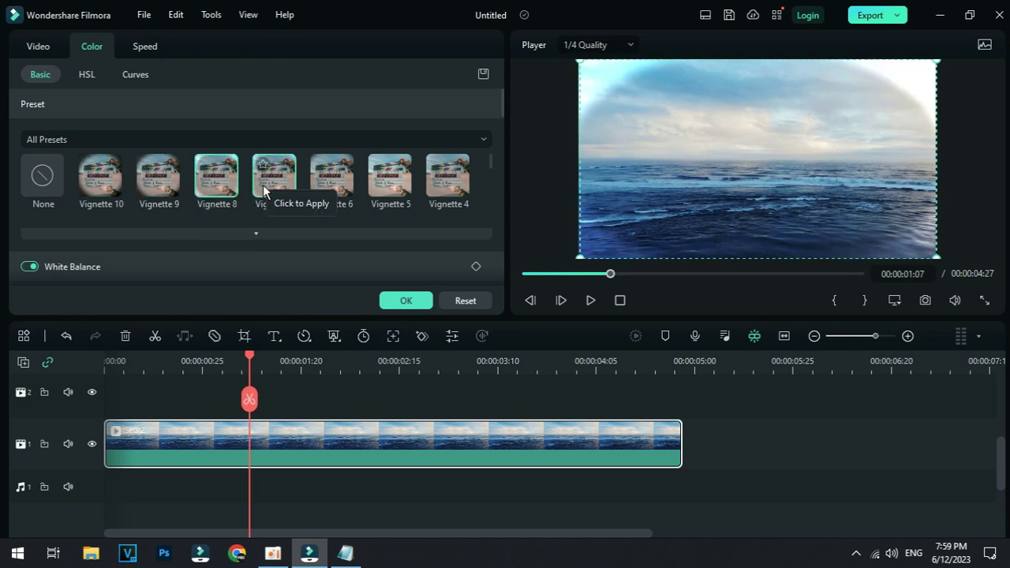
pyautogui.click(265, 184)
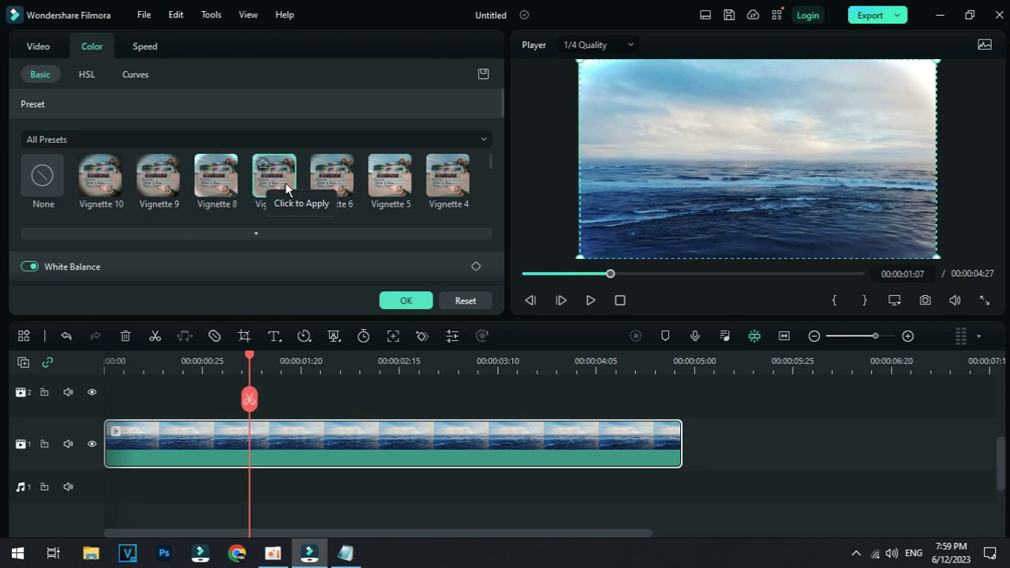
pyautogui.click(342, 197)
# - Apply the Batman color preset to the Sea 2 clip and play it back
pyautogui.scroll(-2, 373, 190)
pyautogui.scroll(2, 363, 189)
pyautogui.scroll(-2, 348, 168)
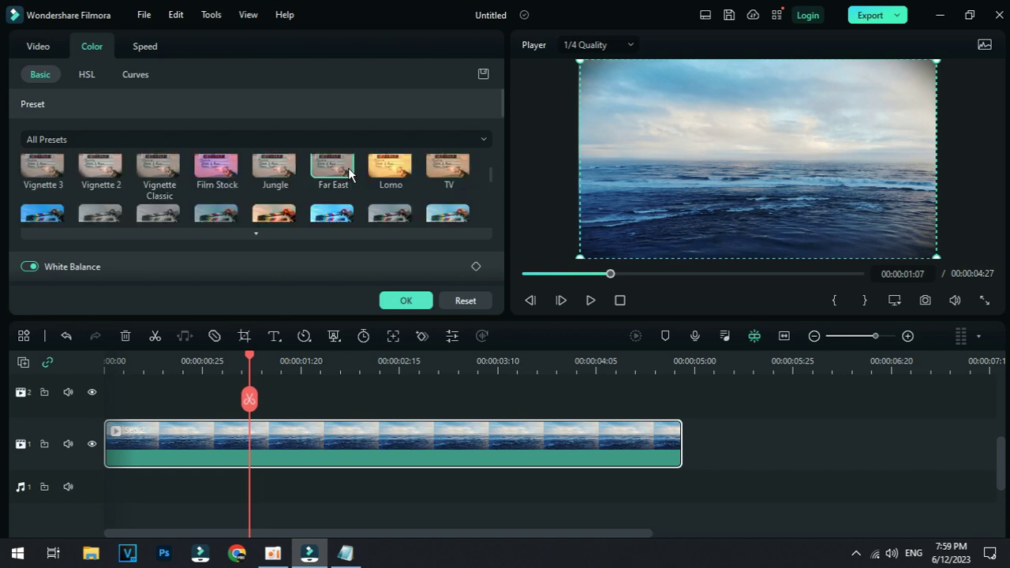
pyautogui.click(333, 212)
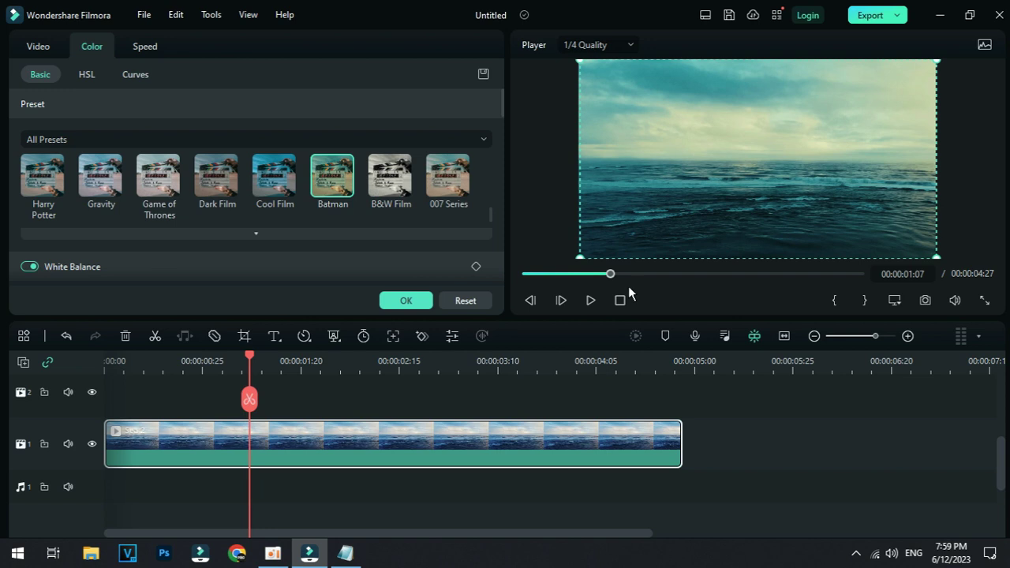
pyautogui.click(591, 301)
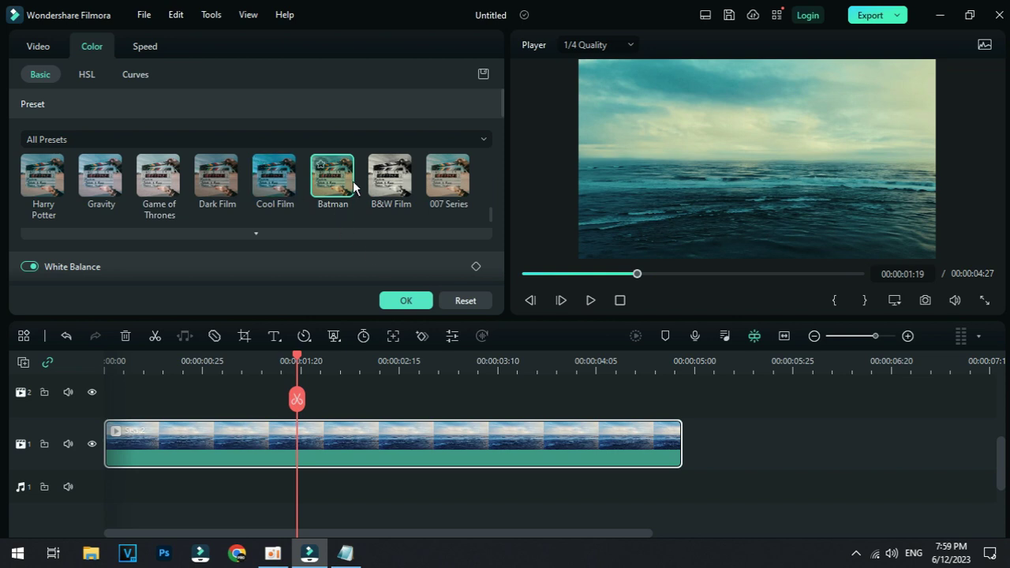
# - Try the B&W Film and 007 Series presets on the Sea 2 clip, and set the preset back to None
pyautogui.click(392, 185)
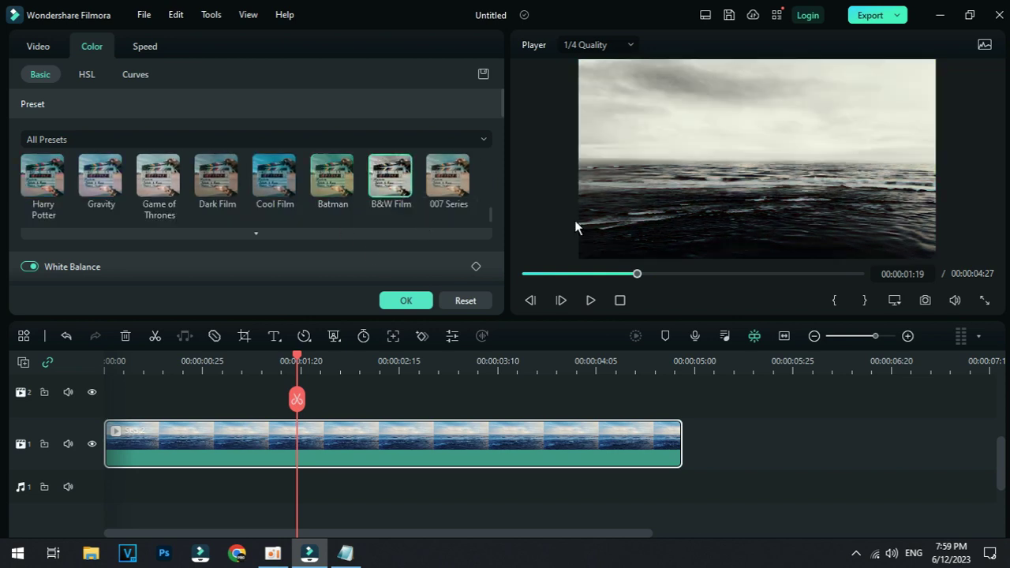
pyautogui.click(440, 183)
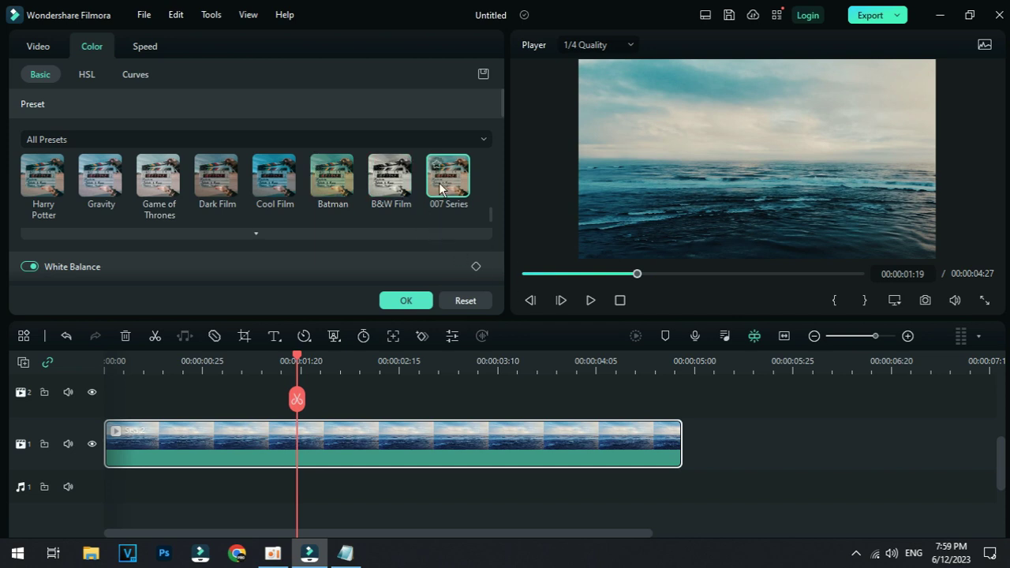
pyautogui.scroll(-1, 432, 197)
pyautogui.scroll(1, 434, 195)
pyautogui.scroll(4, 443, 192)
pyautogui.click(41, 179)
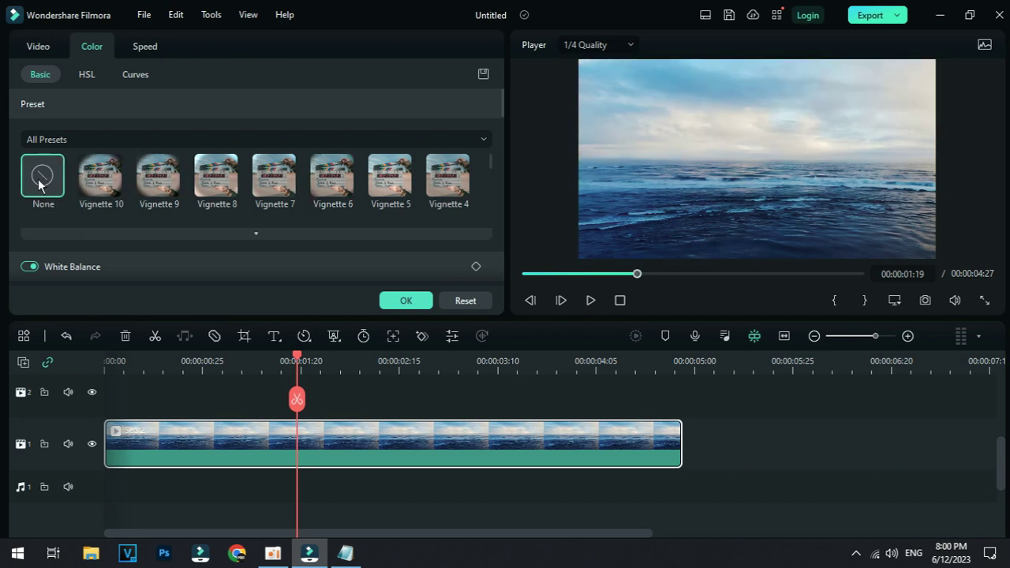
# - Try a white balance Temperature of about 65.5 on the Sea 2 clip and lower it to 2.1
pyautogui.scroll(-2, 268, 213)
pyautogui.scroll(-1, 268, 214)
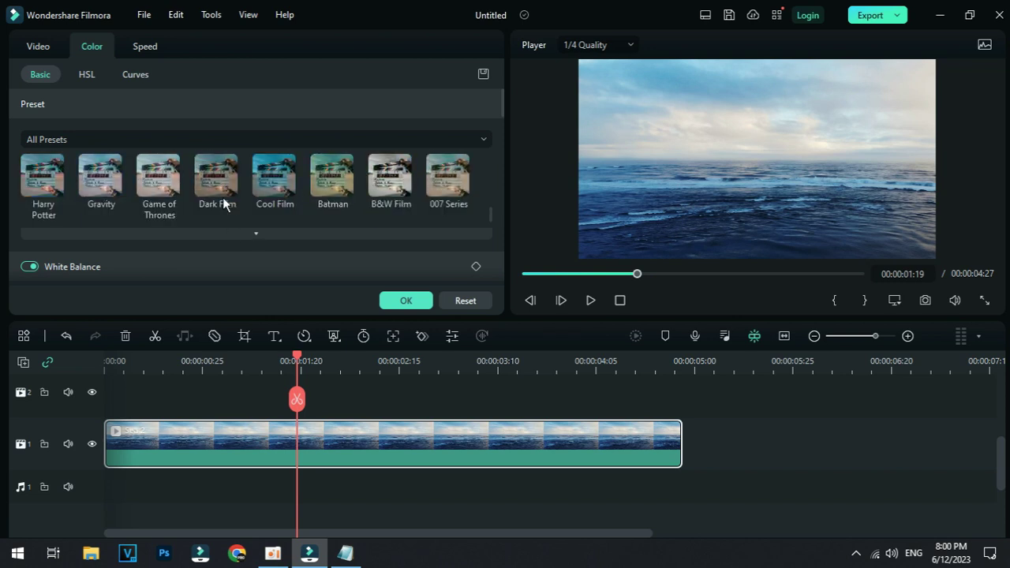
pyautogui.scroll(-3, 254, 233)
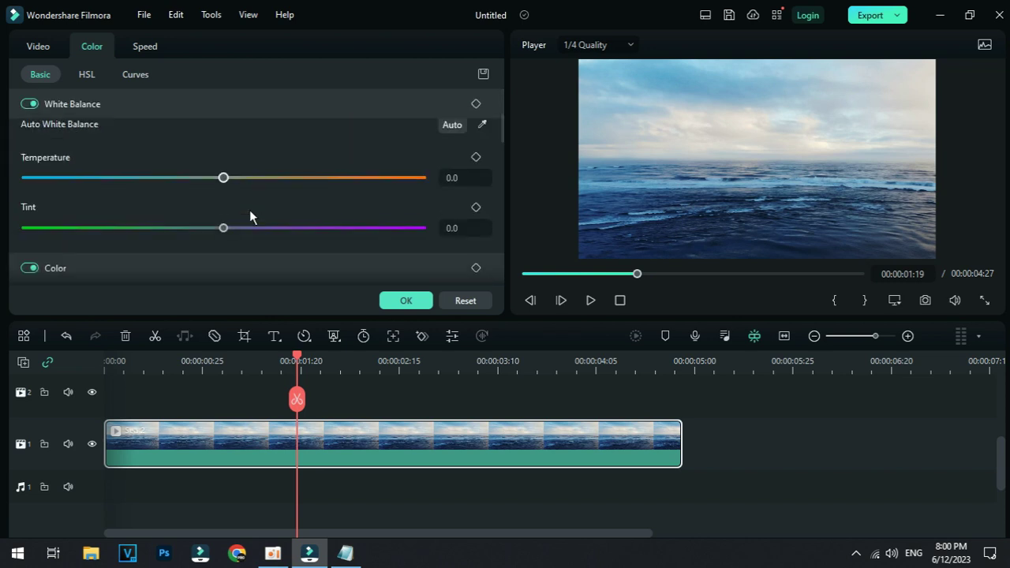
pyautogui.scroll(-1, 239, 235)
pyautogui.moveTo(224, 180); pyautogui.dragTo(362, 164)
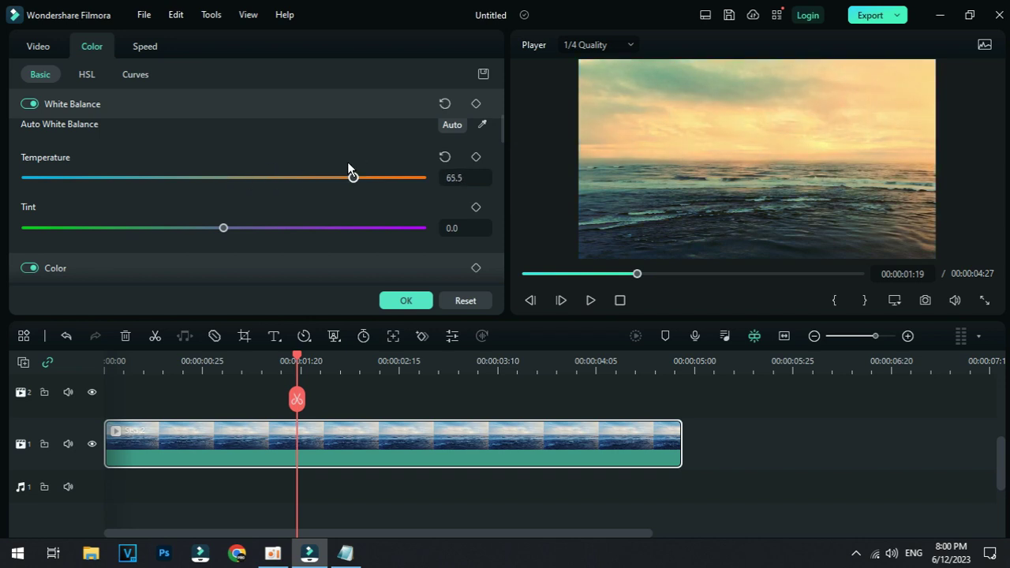
pyautogui.moveTo(252, 168); pyautogui.dragTo(230, 191)
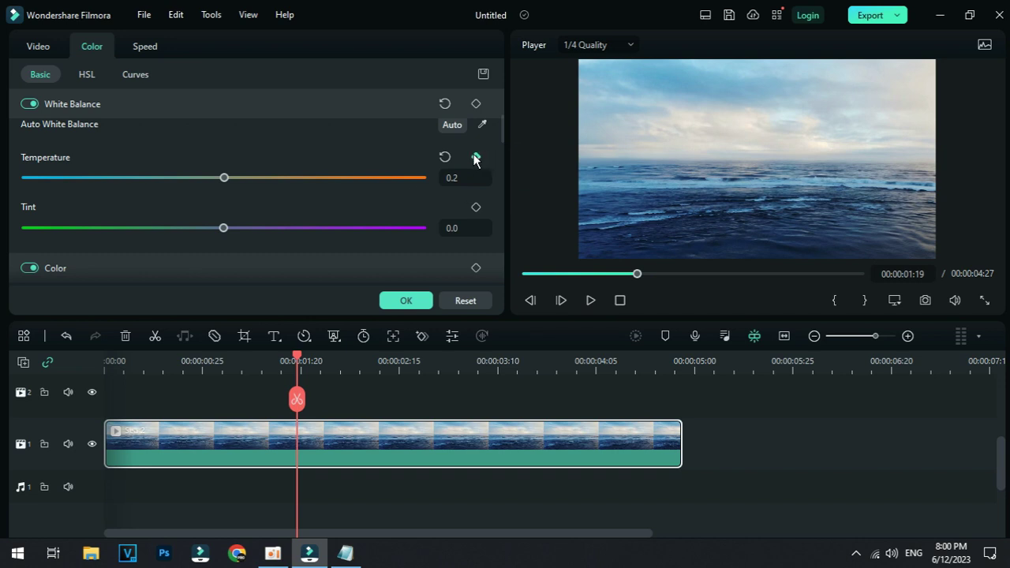
pyautogui.moveTo(230, 179)
pyautogui.mouseDown()
pyautogui.moveTo(216, 181)
pyautogui.moveTo(229, 184)
pyautogui.mouseUp()
# - Add a Temperature keyframe at the start of the Sea 2 clip and set its value to 75.2
pyautogui.click(86, 364)
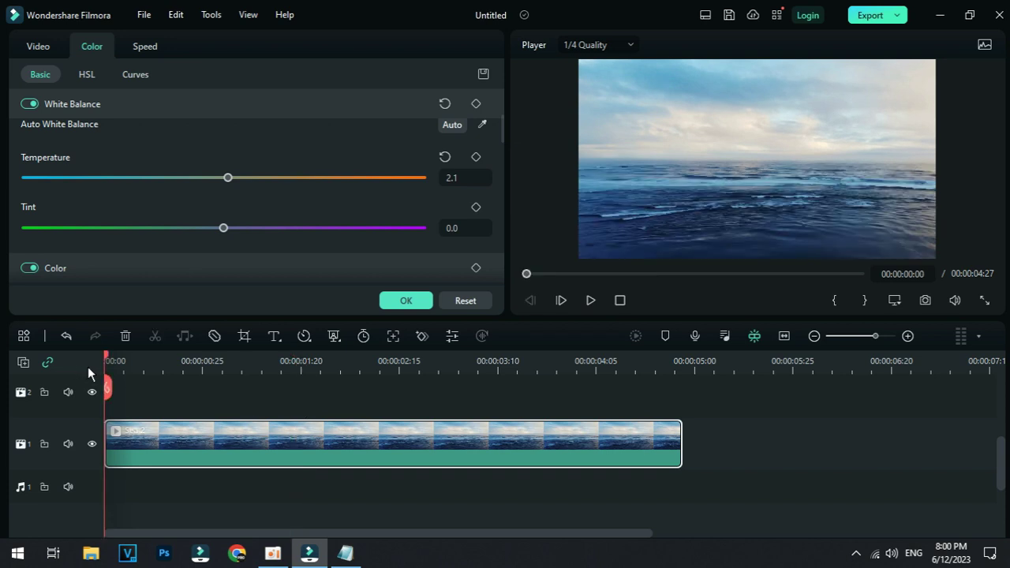
pyautogui.click(476, 157)
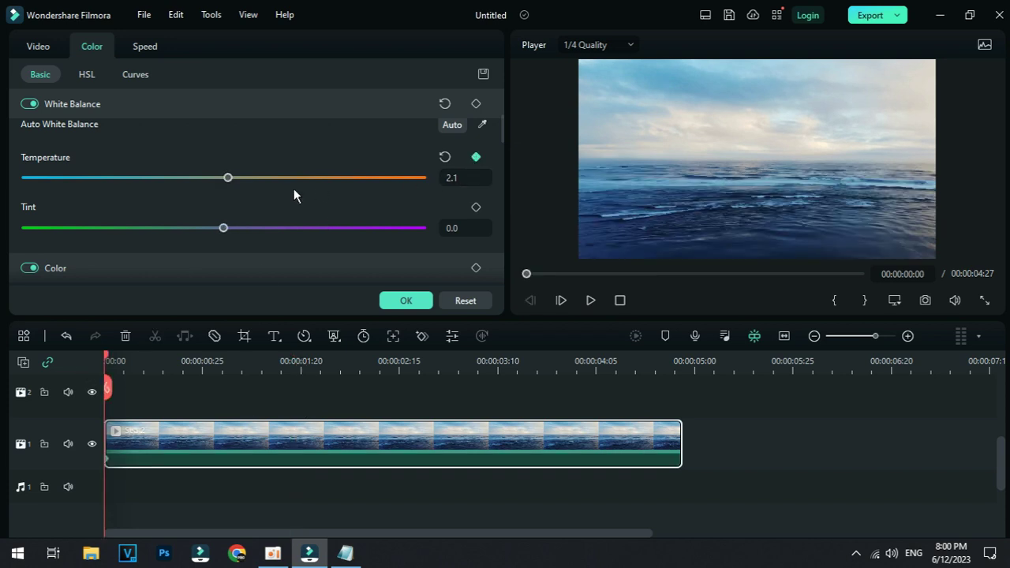
pyautogui.moveTo(228, 178); pyautogui.dragTo(324, 179)
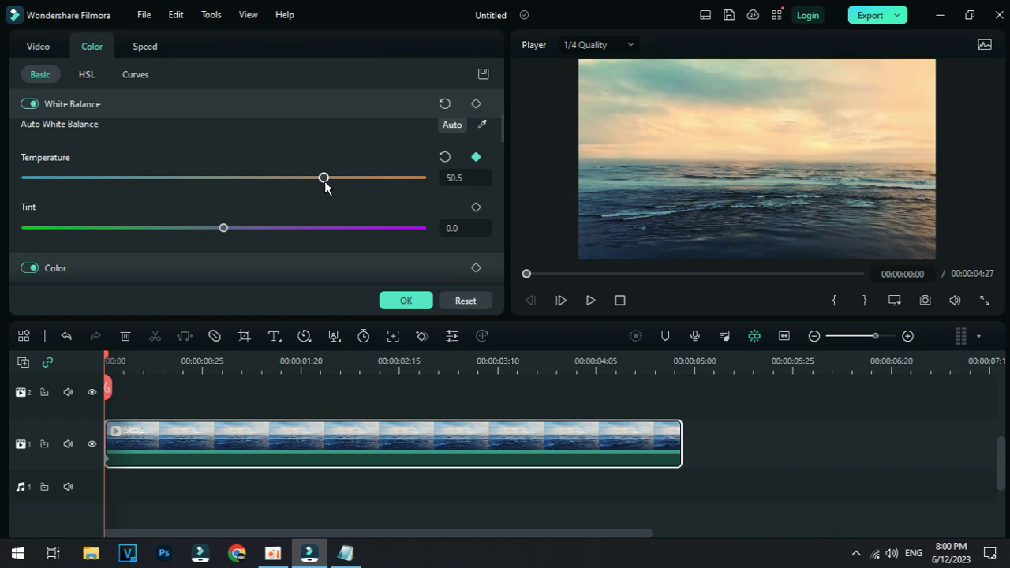
pyautogui.click(362, 179)
# - Add a second Temperature keyframe on the Sea 2 clip at 00:00:02:10 and set its value to -74.1
pyautogui.moveTo(125, 388); pyautogui.dragTo(380, 391)
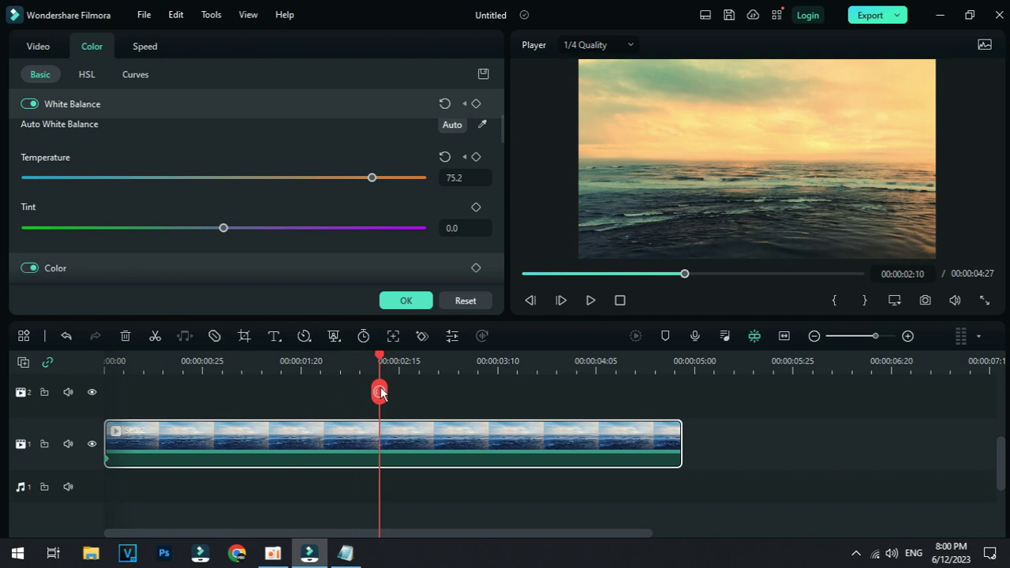
pyautogui.click(476, 157)
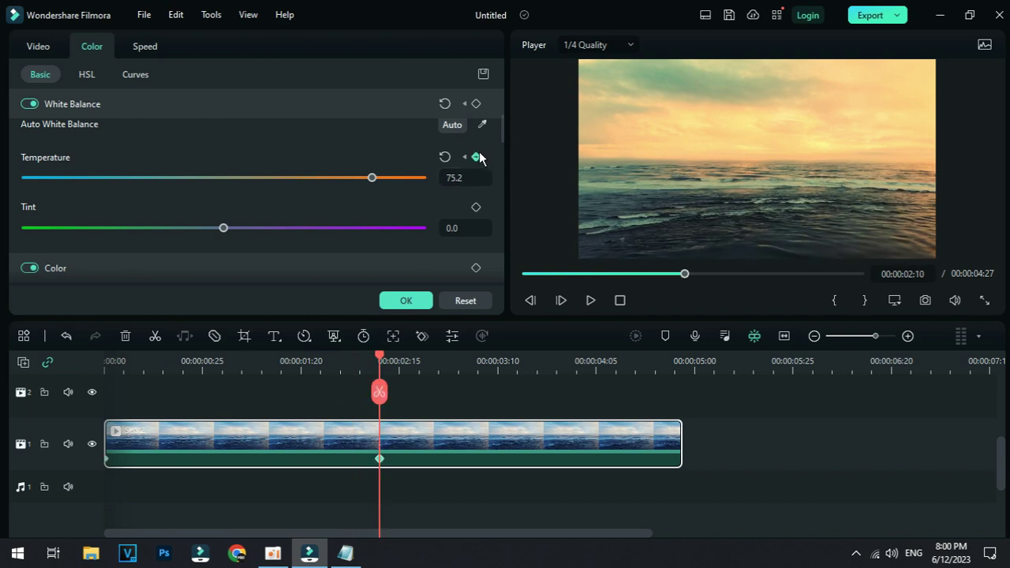
pyautogui.moveTo(372, 177); pyautogui.dragTo(76, 180)
# - Play the Sea 2 clip from the start twice to preview the keyframed Temperature change
pyautogui.moveTo(379, 392); pyautogui.dragTo(79, 383)
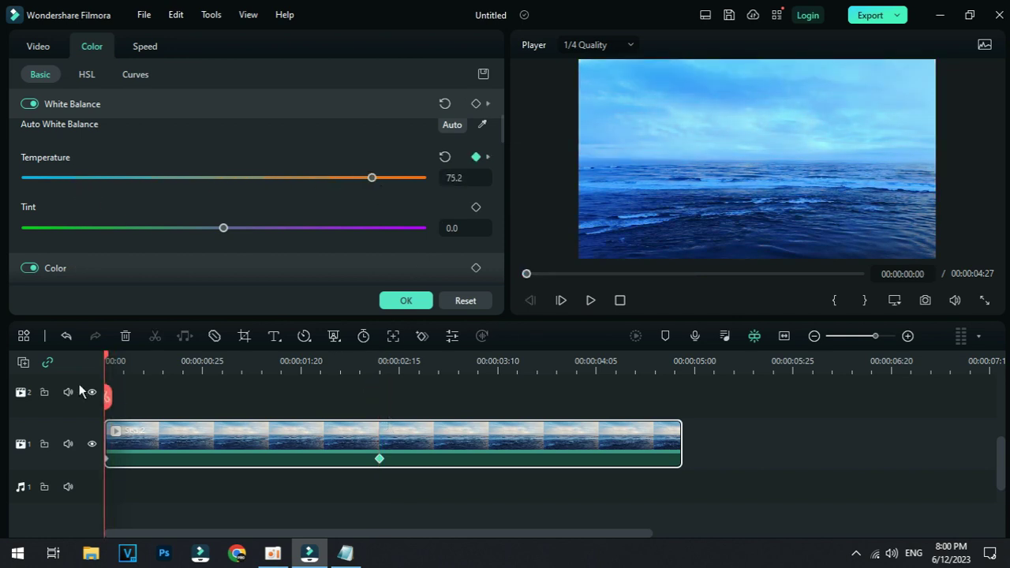
pyautogui.click(589, 301)
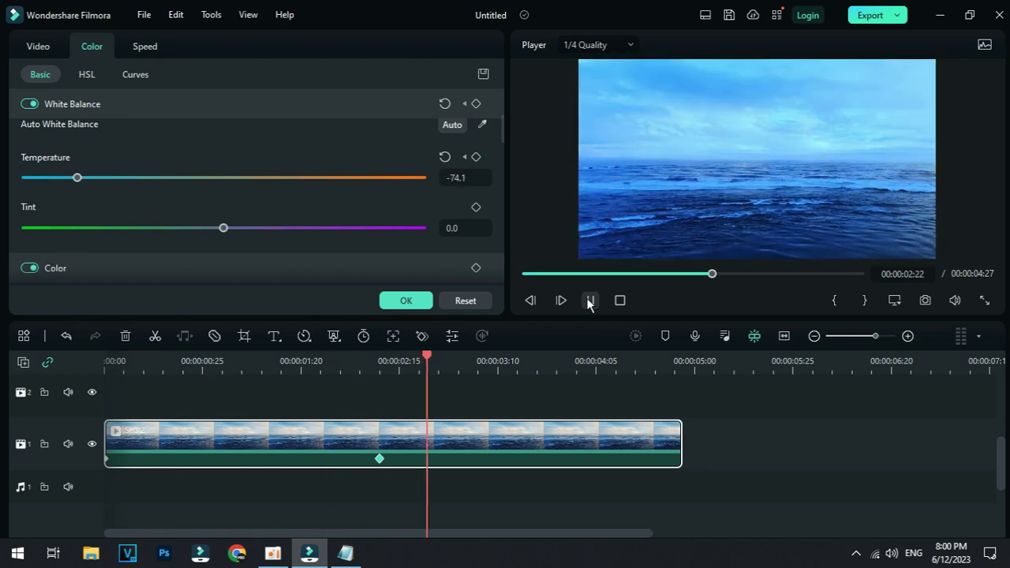
pyautogui.click(620, 301)
pyautogui.click(590, 301)
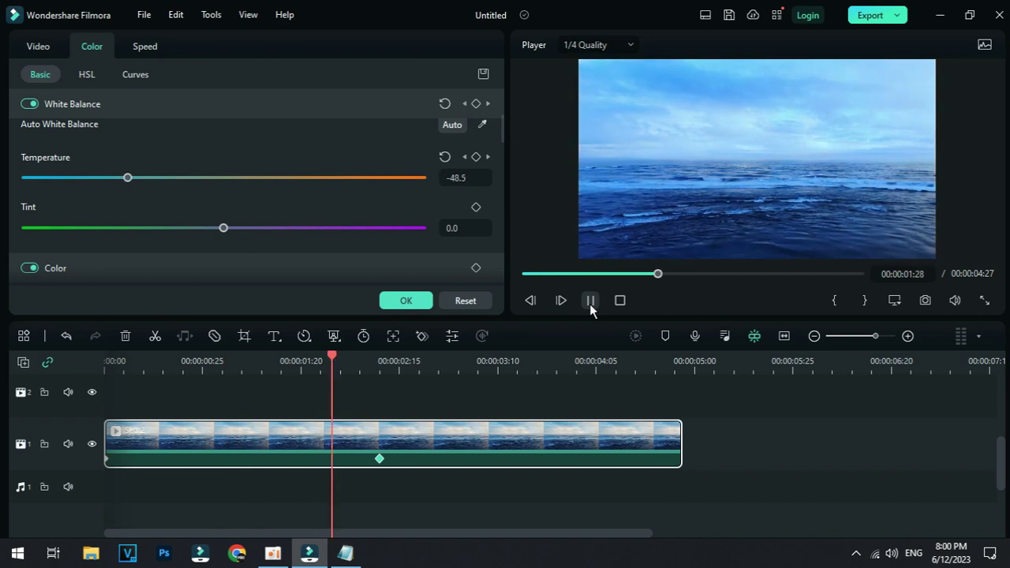
pyautogui.click(590, 301)
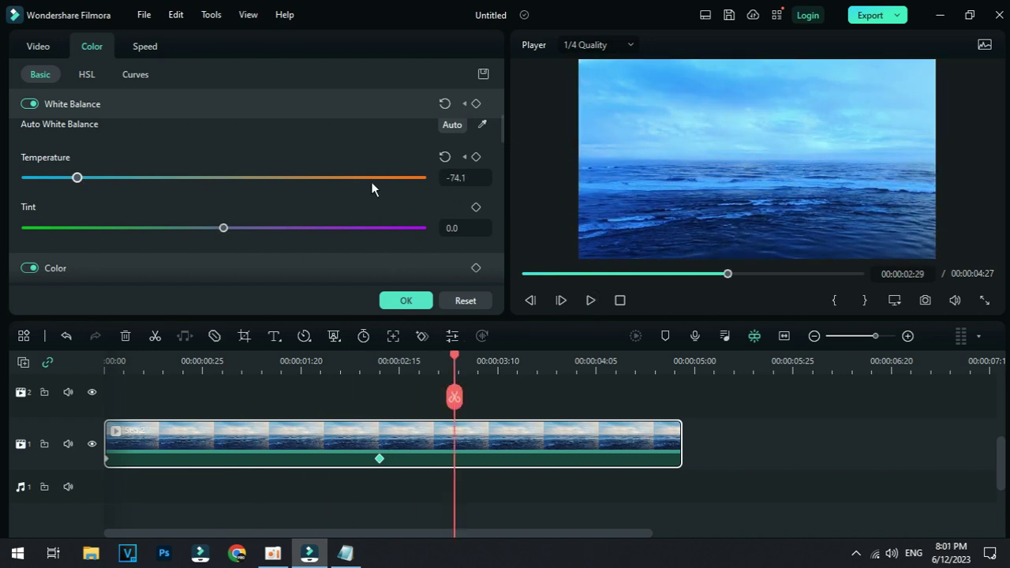
# - Try a lower Tint at 00:00:02:29 on the Sea 2 clip, and reset both Temperature and Tint to 0.0
pyautogui.moveTo(219, 229); pyautogui.dragTo(190, 229)
pyautogui.click(444, 157)
pyautogui.click(443, 207)
# - Try an Exposure of 51.2 on the Sea 2 clip, lower it to -0.2, and set Brightness to -11.5
pyautogui.scroll(-2, 308, 201)
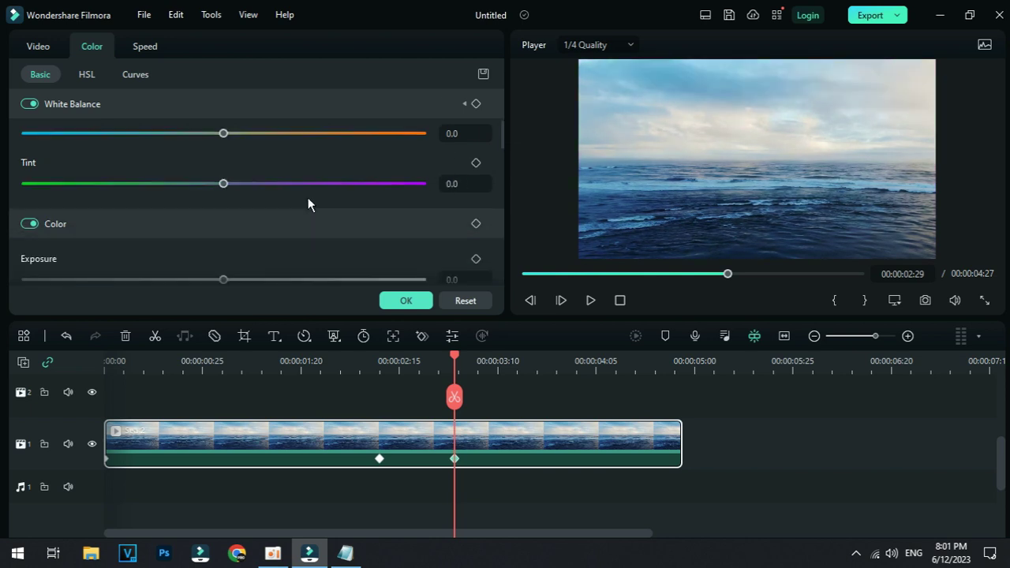
pyautogui.moveTo(221, 236); pyautogui.dragTo(340, 248)
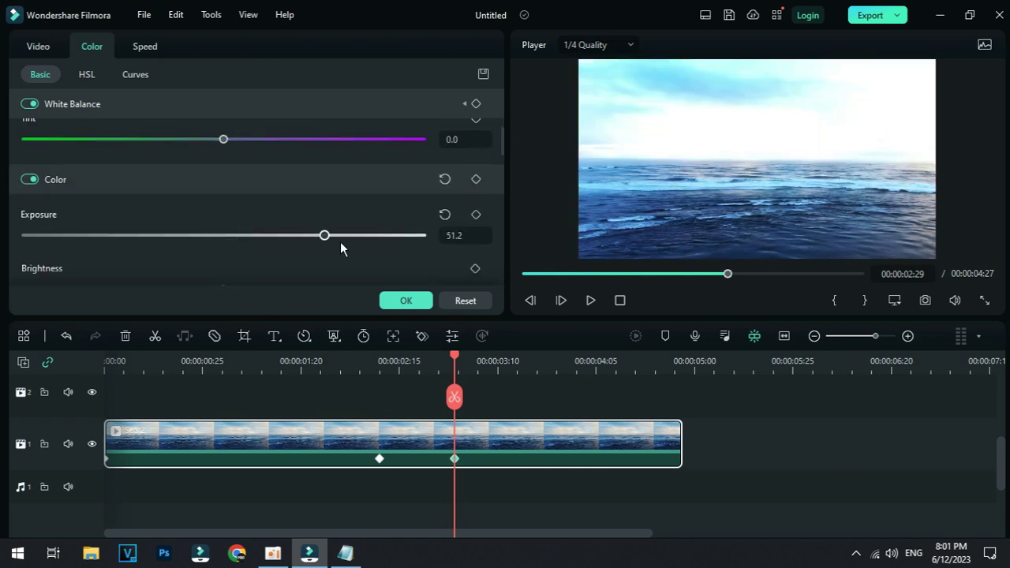
pyautogui.click(241, 259)
pyautogui.moveTo(240, 252); pyautogui.dragTo(202, 248)
pyautogui.scroll(-2, 229, 257)
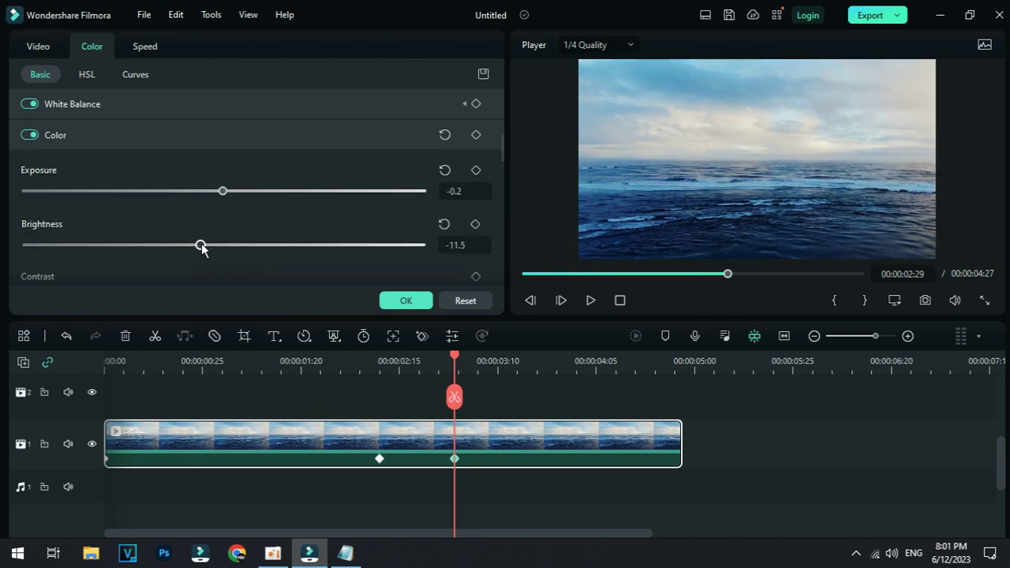
# - Set the Sea 2 clip's Contrast to 65.9, Vibrance to 85.7 and Saturation to 44.8
pyautogui.scroll(-3, 270, 237)
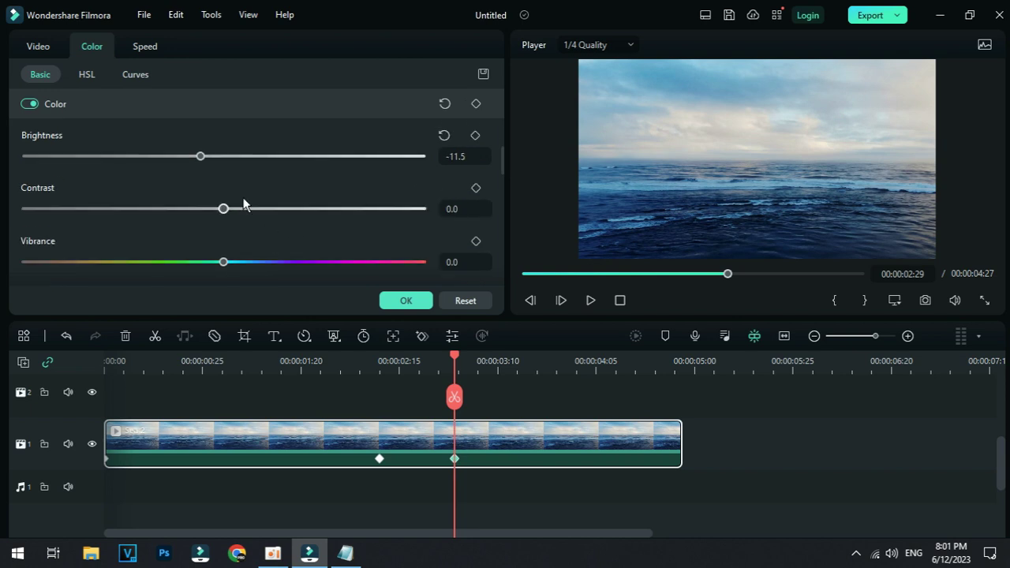
pyautogui.moveTo(223, 209); pyautogui.dragTo(354, 210)
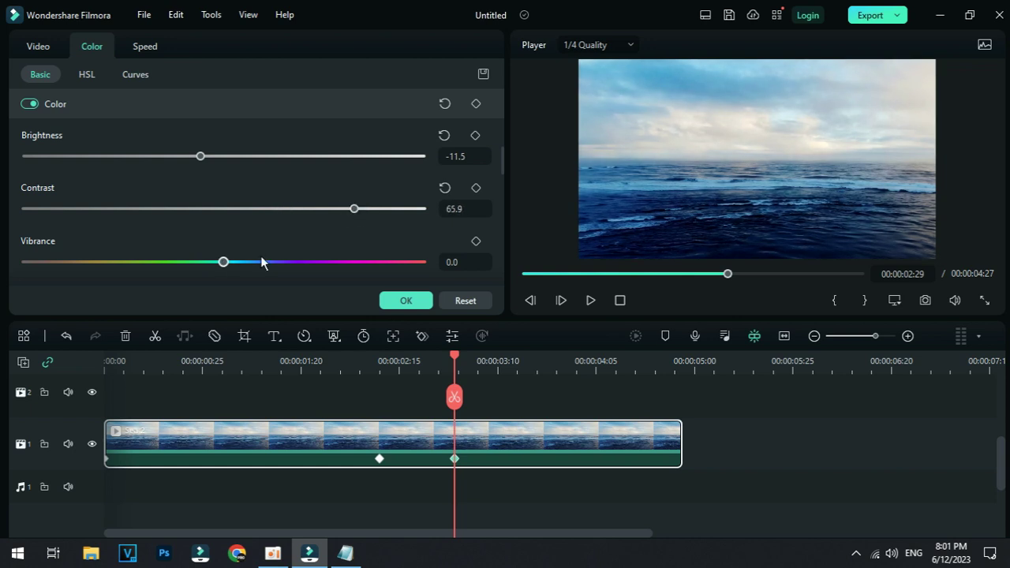
pyautogui.moveTo(224, 262); pyautogui.dragTo(405, 289)
pyautogui.scroll(-2, 351, 249)
pyautogui.moveTo(218, 232); pyautogui.dragTo(313, 228)
pyautogui.scroll(-1, 368, 208)
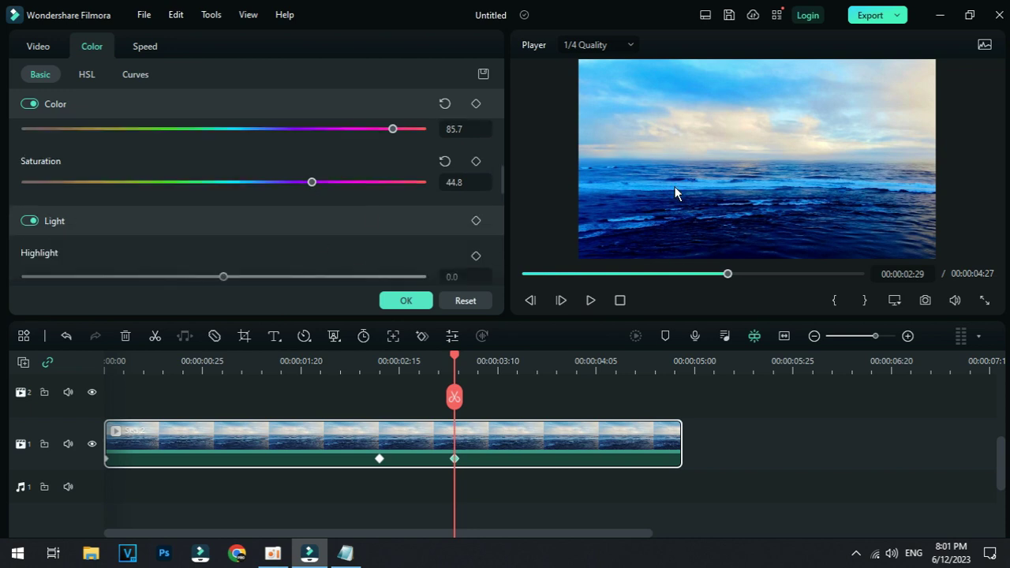
# - Examine the remaining Light, Vignette and Color Match correction settings of the Sea 2 clip
pyautogui.scroll(-1, 355, 221)
pyautogui.scroll(1, 293, 222)
pyautogui.scroll(-3, 280, 221)
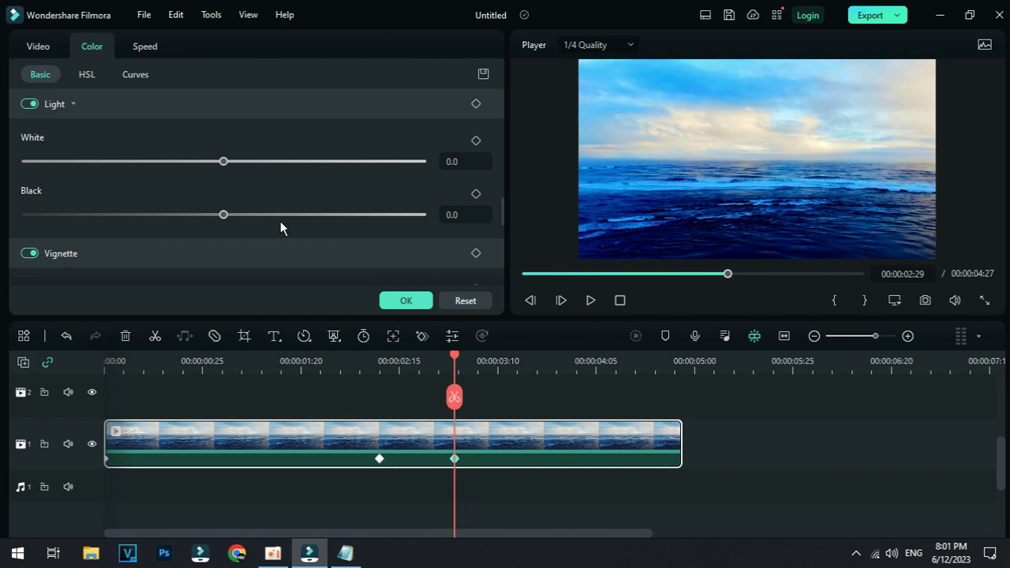
pyautogui.scroll(-1, 280, 221)
pyautogui.scroll(4, 281, 221)
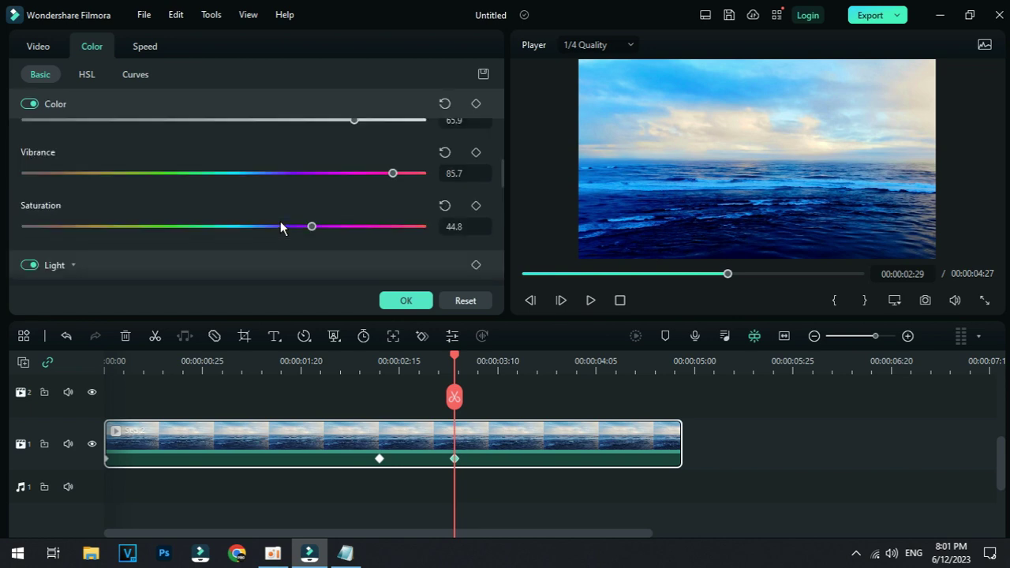
pyautogui.click(688, 436)
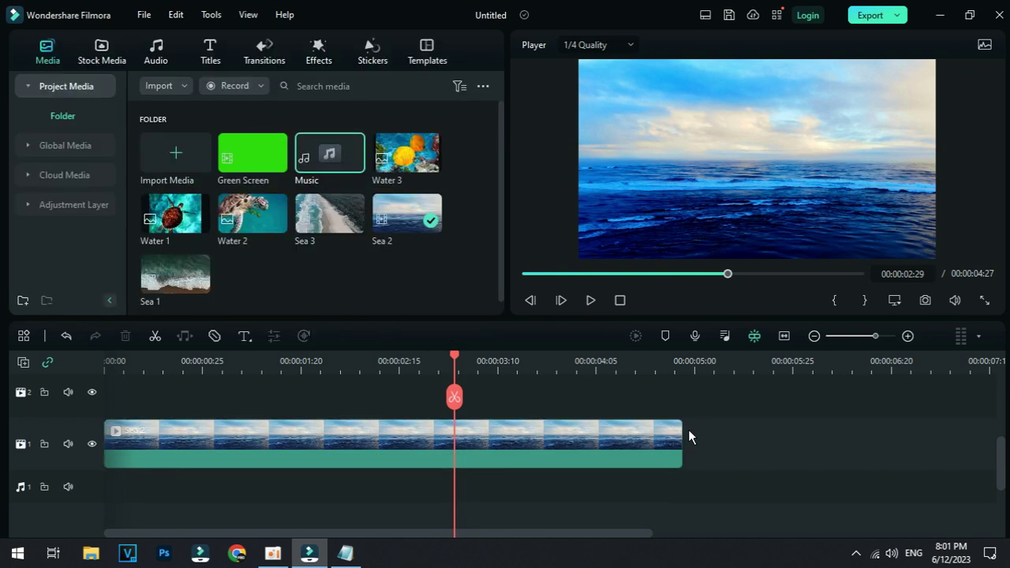
pyautogui.doubleClick(475, 432)
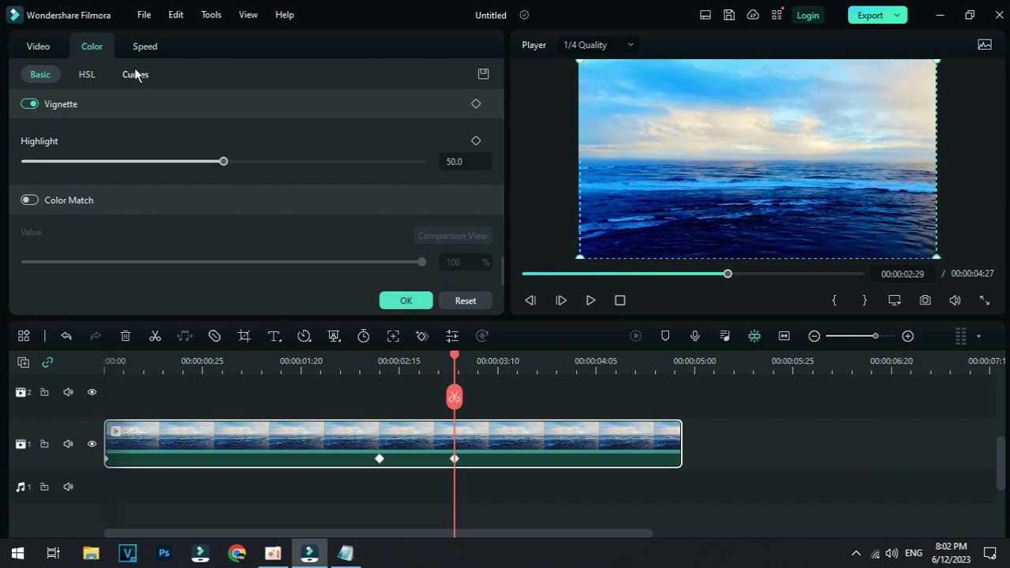
# - Draw a closed four-point custom mask over the water in the Sea 2 clip at 00:00:00:23
pyautogui.click(49, 47)
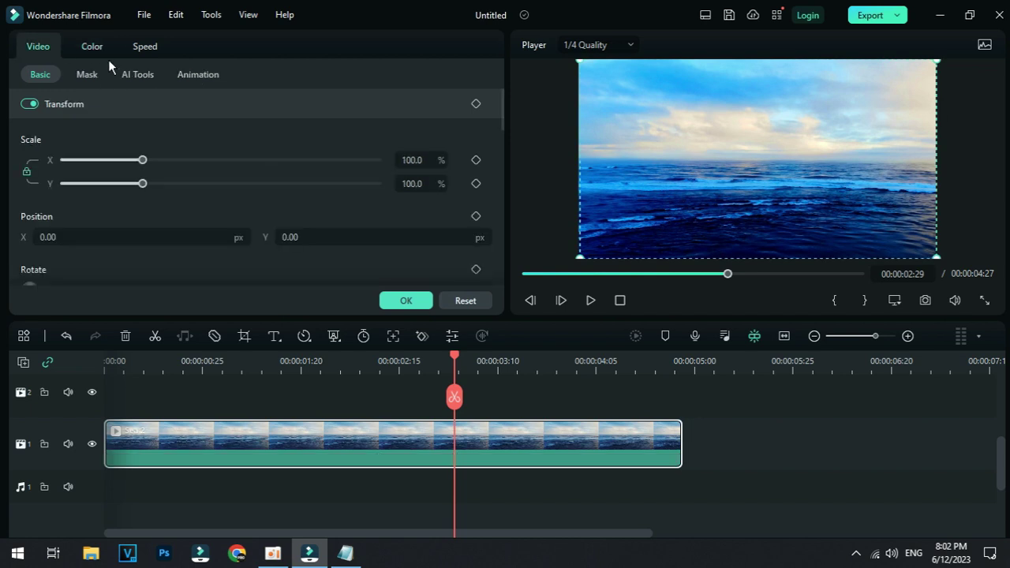
pyautogui.click(87, 74)
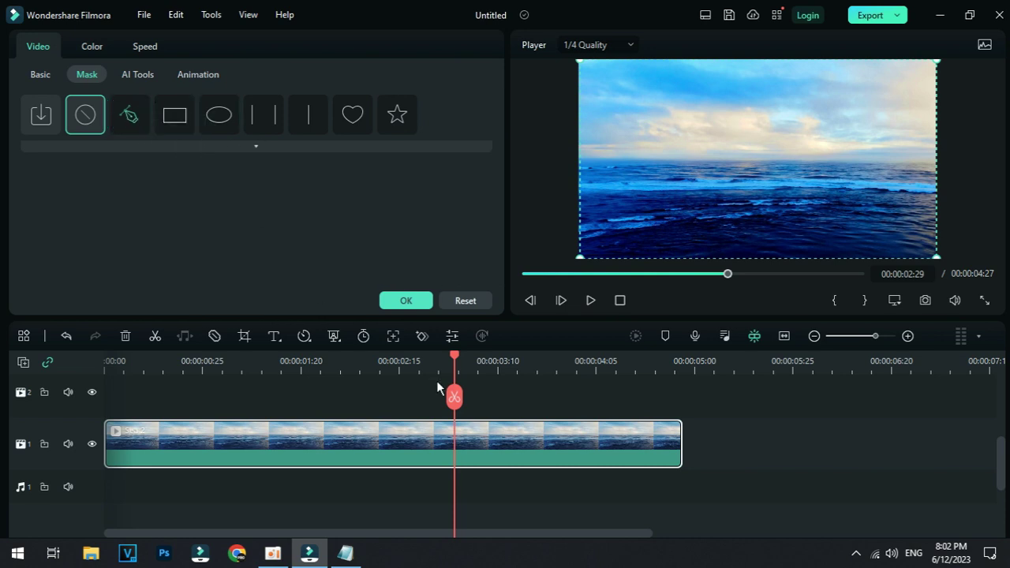
pyautogui.moveTo(455, 397); pyautogui.dragTo(194, 387)
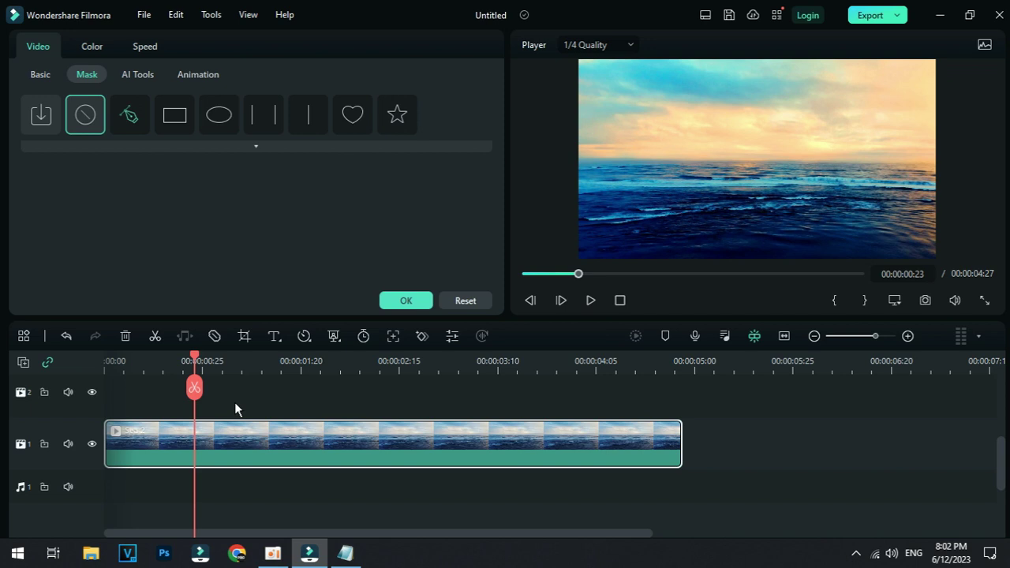
pyautogui.click(130, 119)
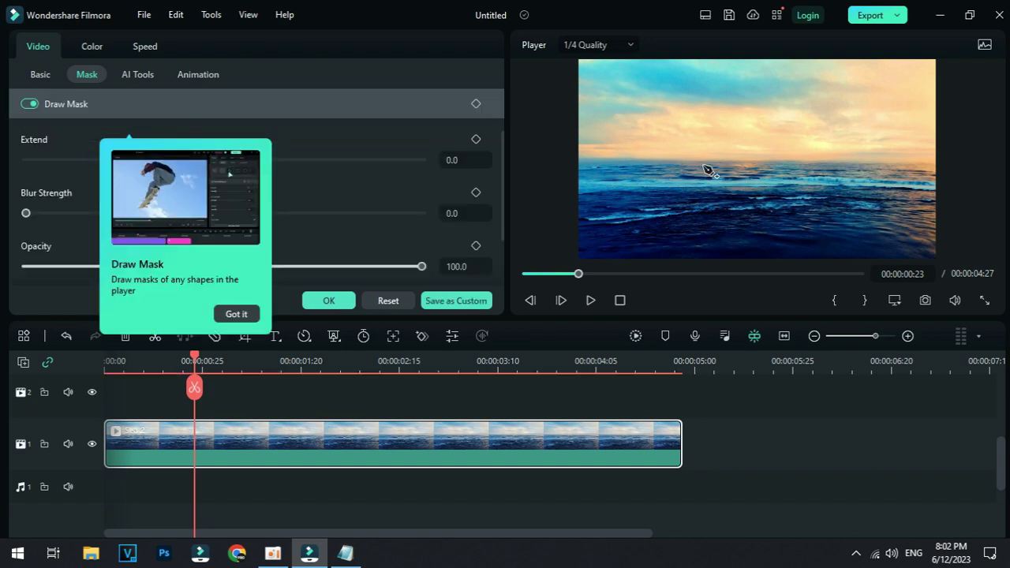
pyautogui.click(670, 182)
pyautogui.click(893, 187)
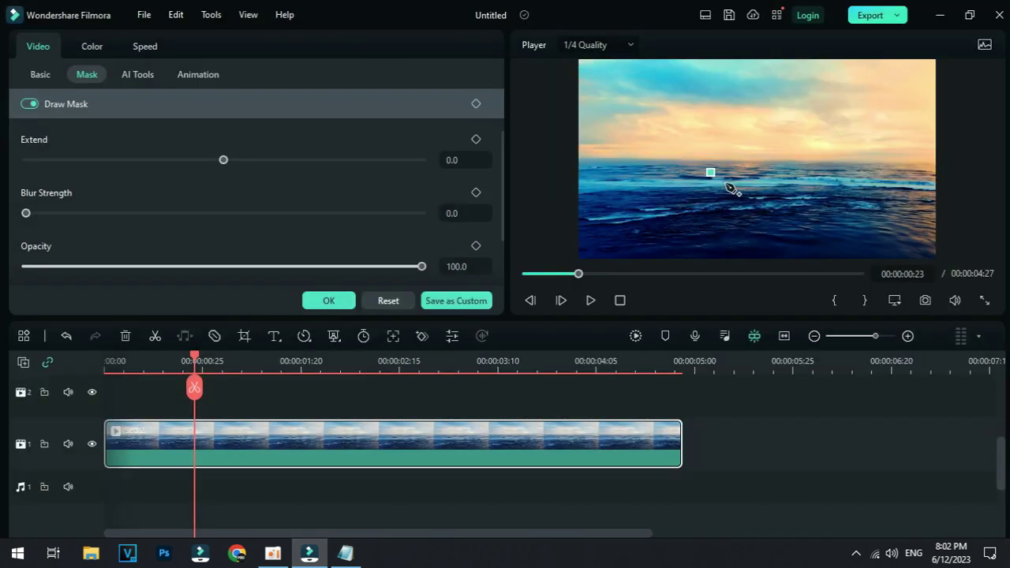
pyautogui.click(602, 197)
pyautogui.moveTo(601, 197); pyautogui.dragTo(618, 180)
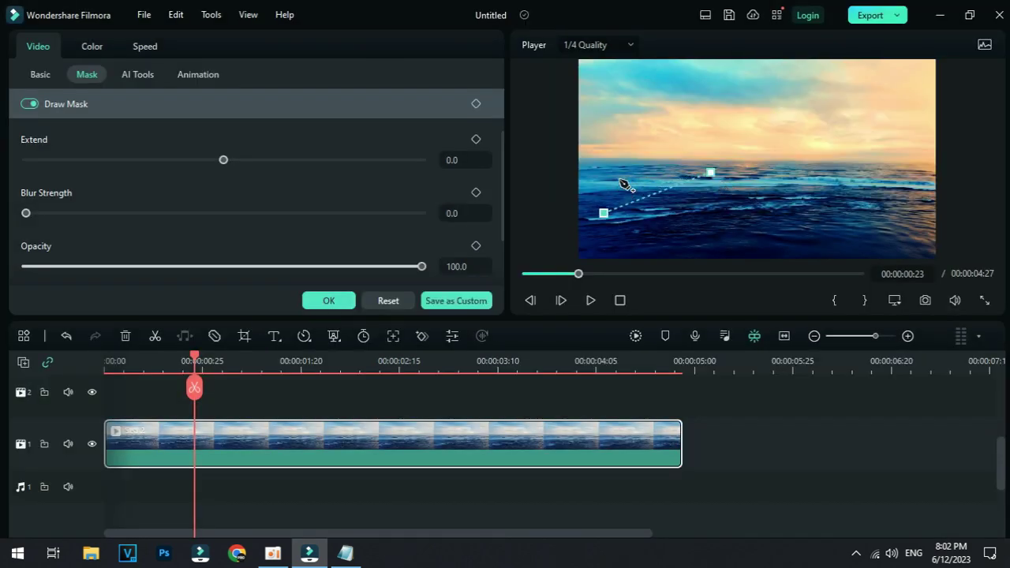
pyautogui.click(639, 239)
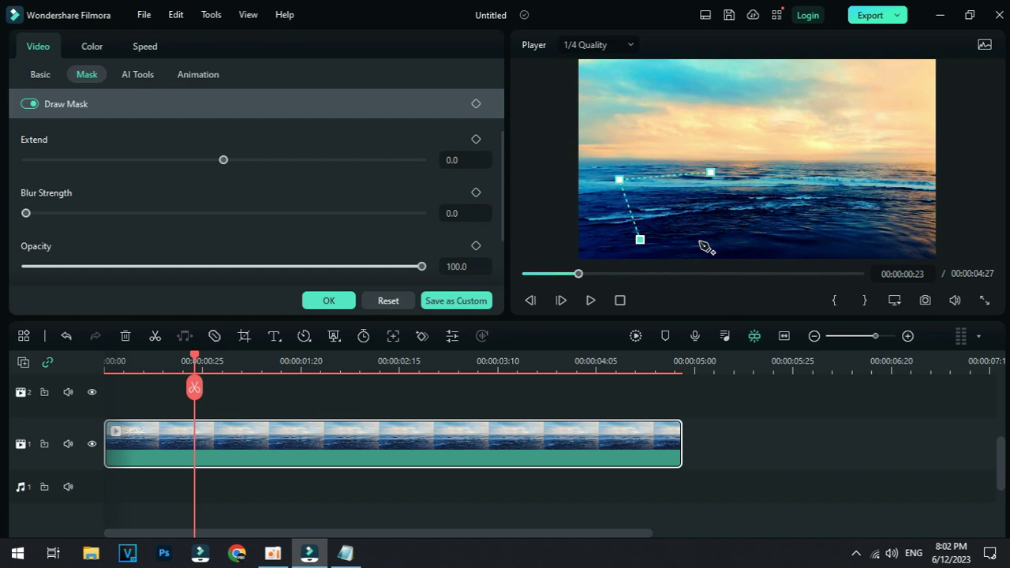
pyautogui.click(720, 224)
pyautogui.click(710, 172)
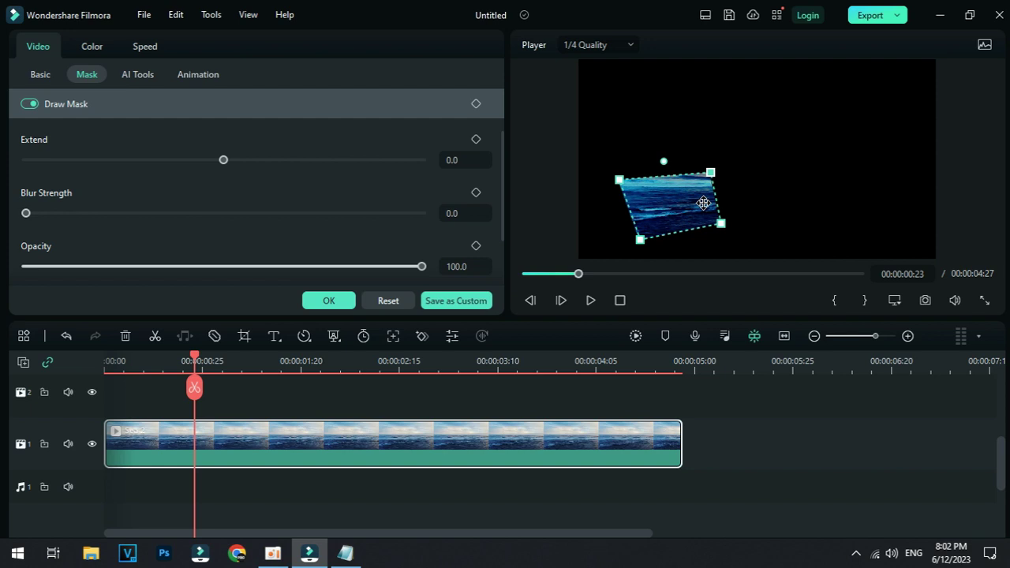
# - Undo the closing of the drawn mask and delete the Sea 2 clip from the timeline
pyautogui.hotkey('ctrl', 'z')
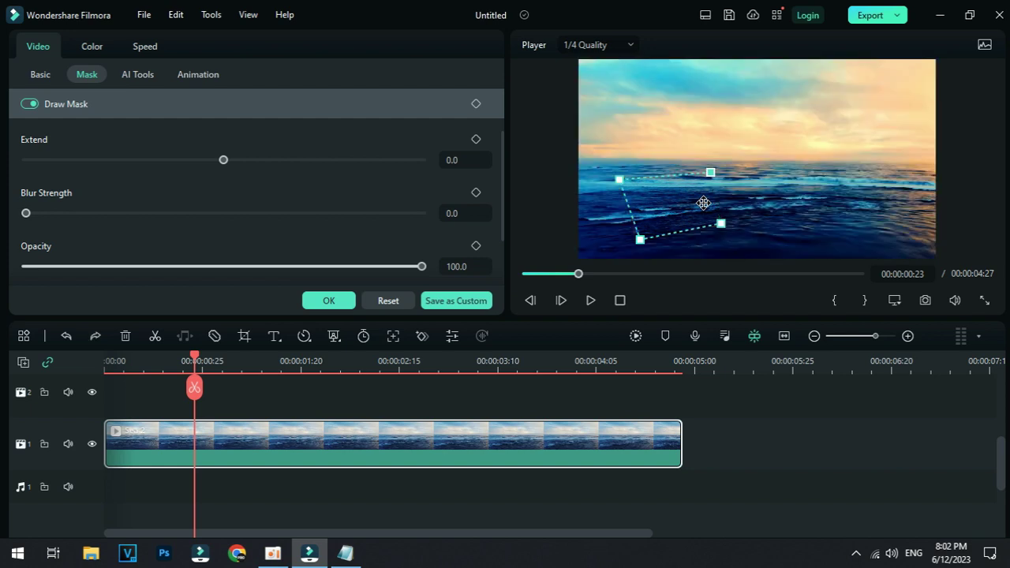
pyautogui.press('Delete')
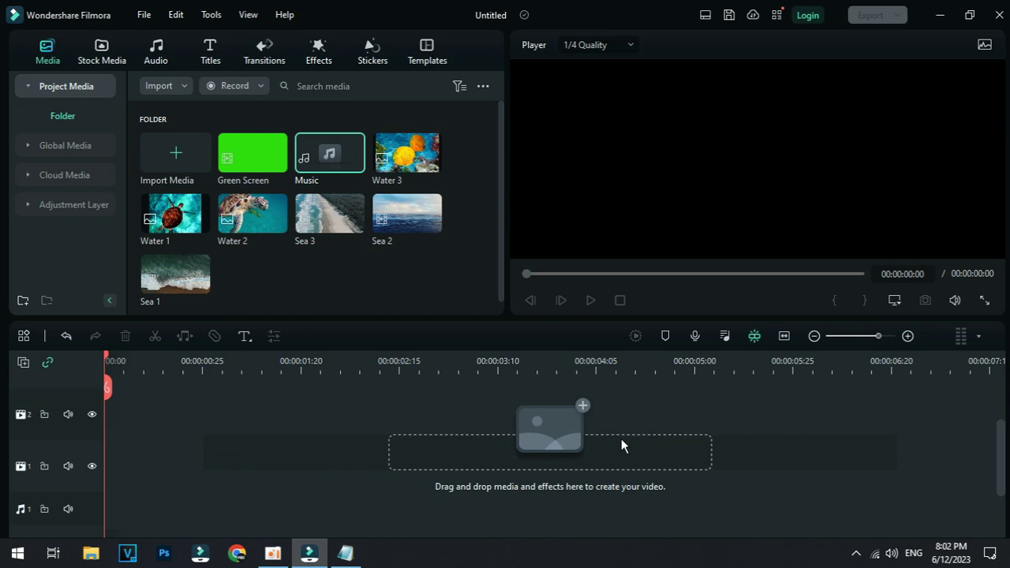
# - Place the Water 2, Water 1 and Water 3 images one after another on video track 2
pyautogui.click(172, 288)
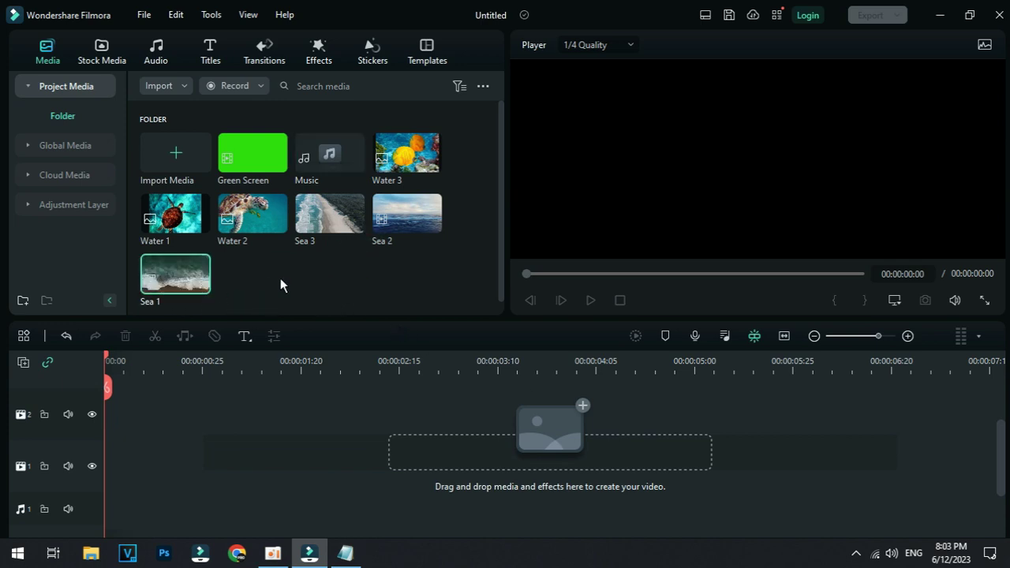
pyautogui.moveTo(253, 214); pyautogui.dragTo(119, 414)
pyautogui.moveTo(175, 215); pyautogui.dragTo(710, 417)
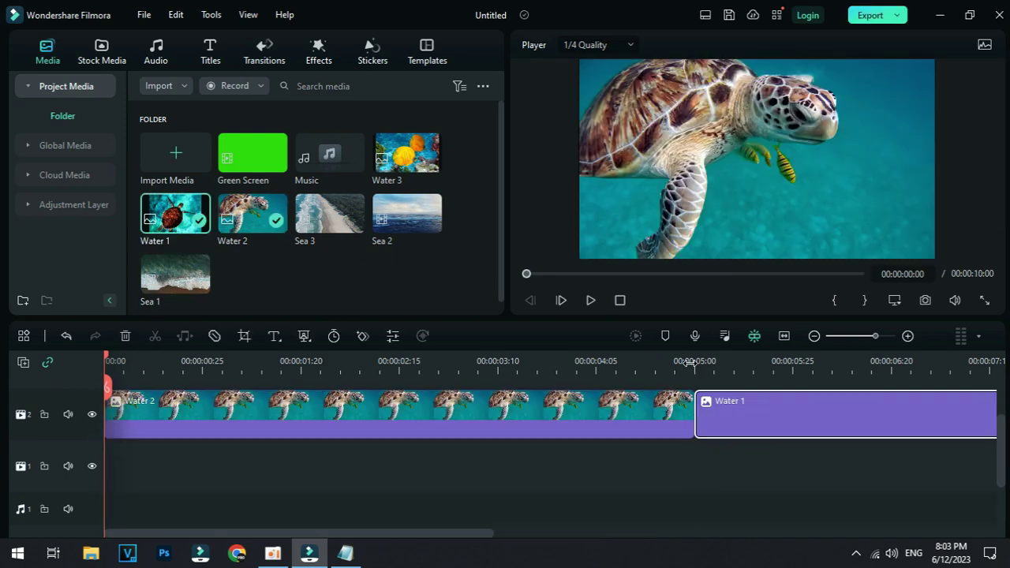
pyautogui.scroll(-3, 347, 360)
pyautogui.scroll(3, 347, 360)
pyautogui.scroll(1, 518, 444)
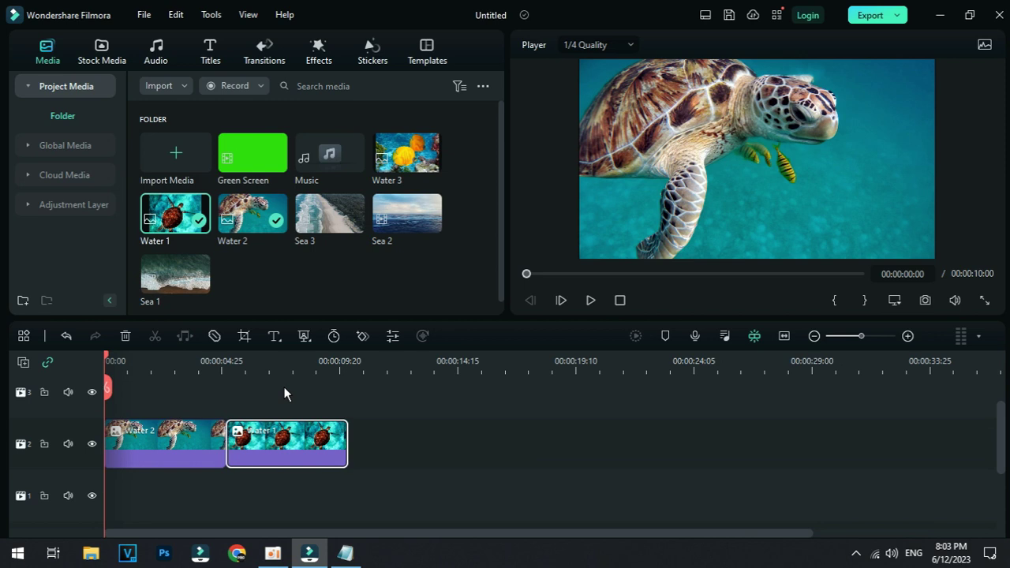
pyautogui.moveTo(392, 153); pyautogui.dragTo(359, 444)
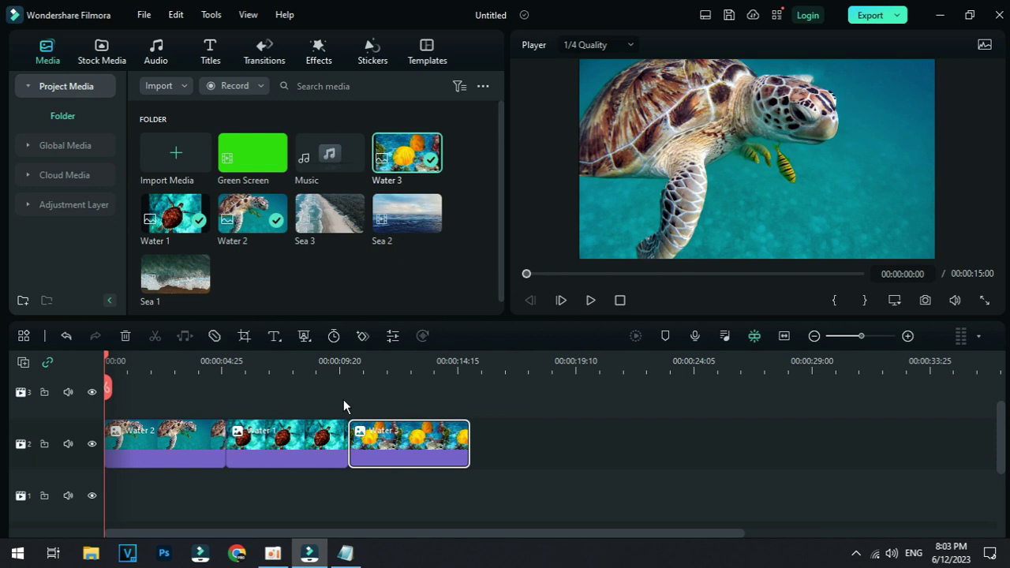
# - Shorten Water 2, Water 1 and Water 3 to about two seconds each, totalling 00:00:05:18, and play the sequence
pyautogui.click(229, 436)
pyautogui.moveTo(228, 437)
pyautogui.mouseDown()
pyautogui.moveTo(199, 433)
pyautogui.moveTo(210, 435)
pyautogui.mouseUp()
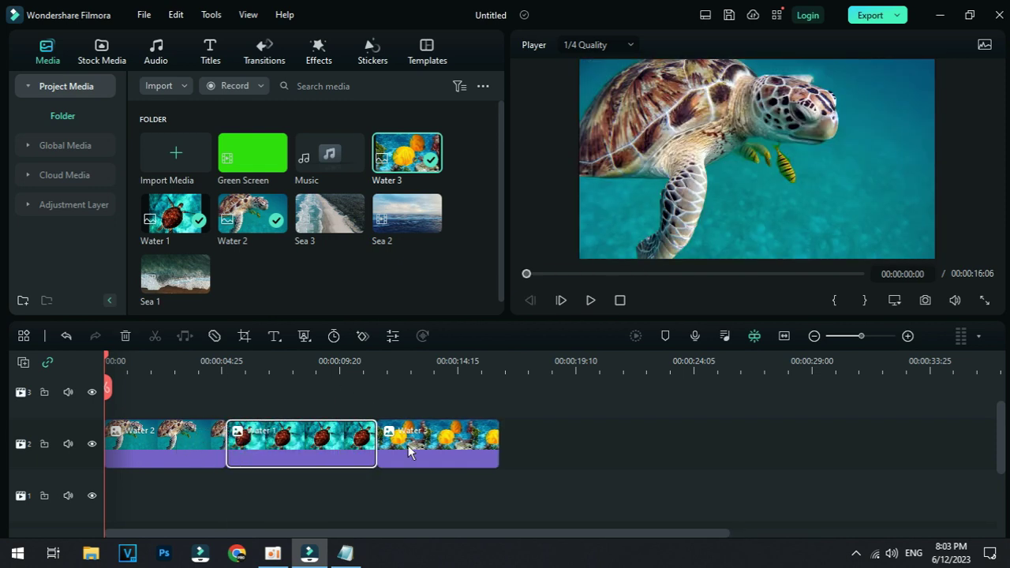
pyautogui.click(190, 437)
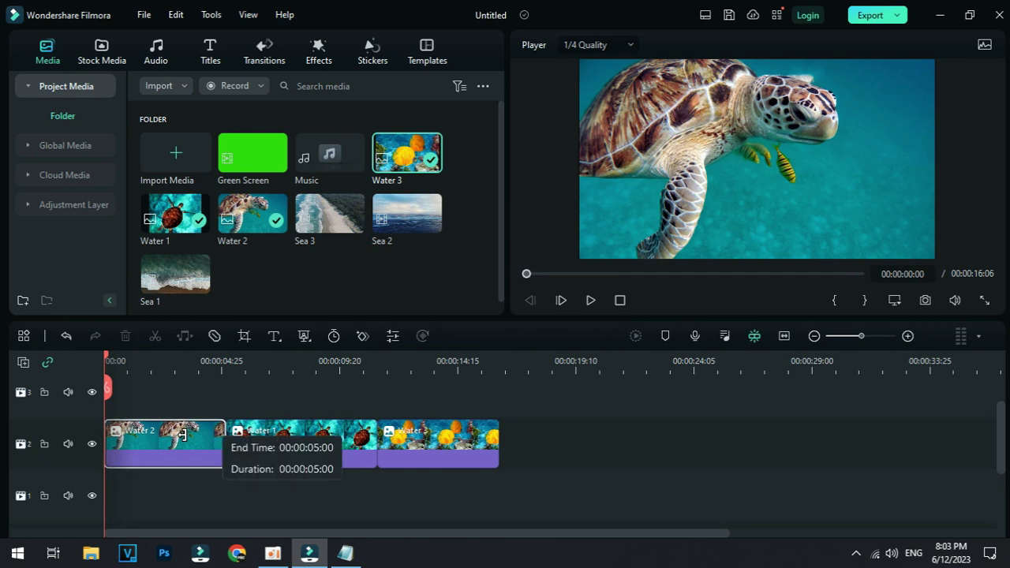
pyautogui.moveTo(219, 433); pyautogui.dragTo(146, 434)
pyautogui.click(250, 458)
pyautogui.moveTo(295, 437); pyautogui.dragTo(197, 434)
pyautogui.click(319, 438)
pyautogui.moveTo(318, 438); pyautogui.dragTo(240, 439)
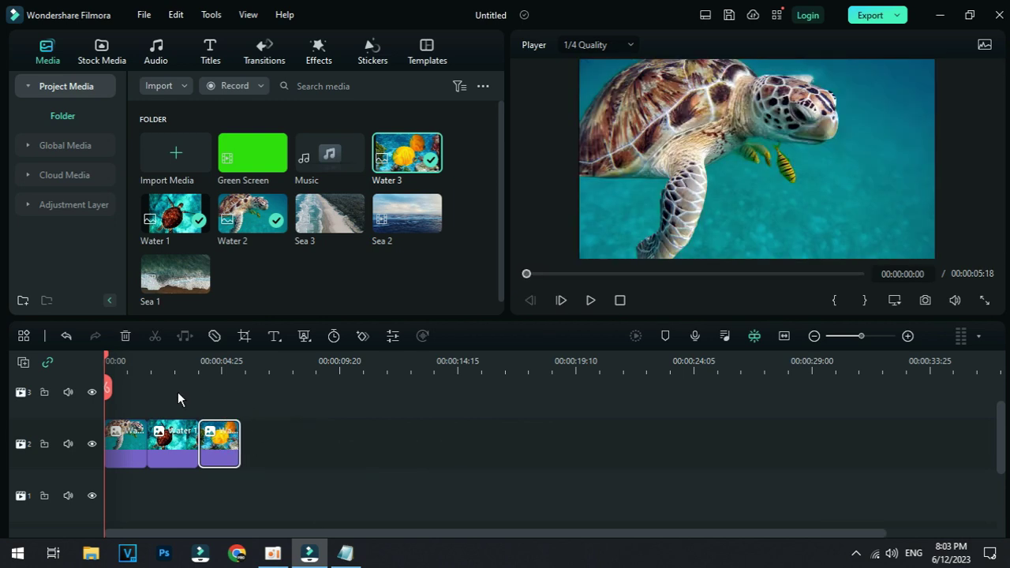
pyautogui.click(590, 301)
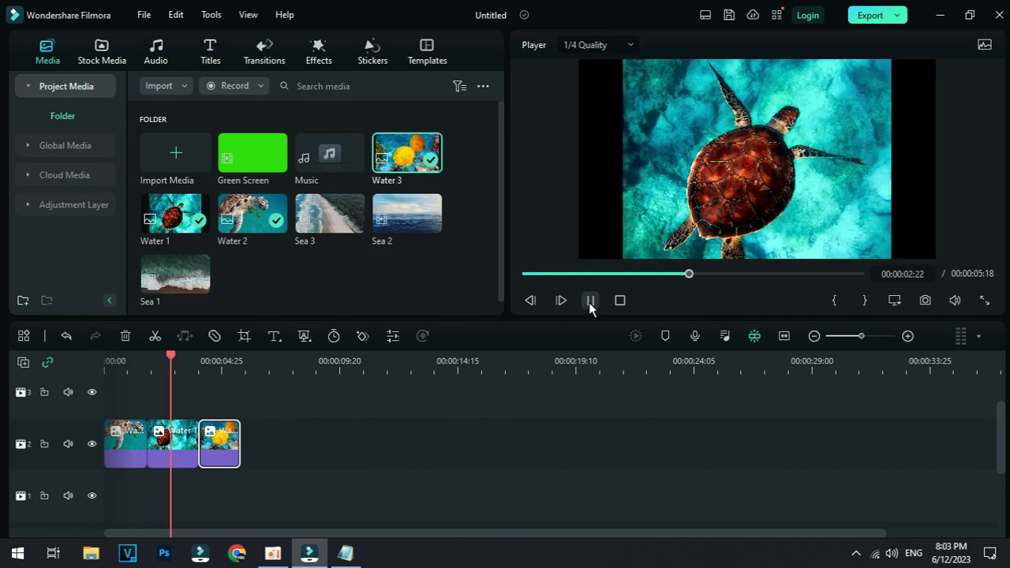
pyautogui.click(590, 301)
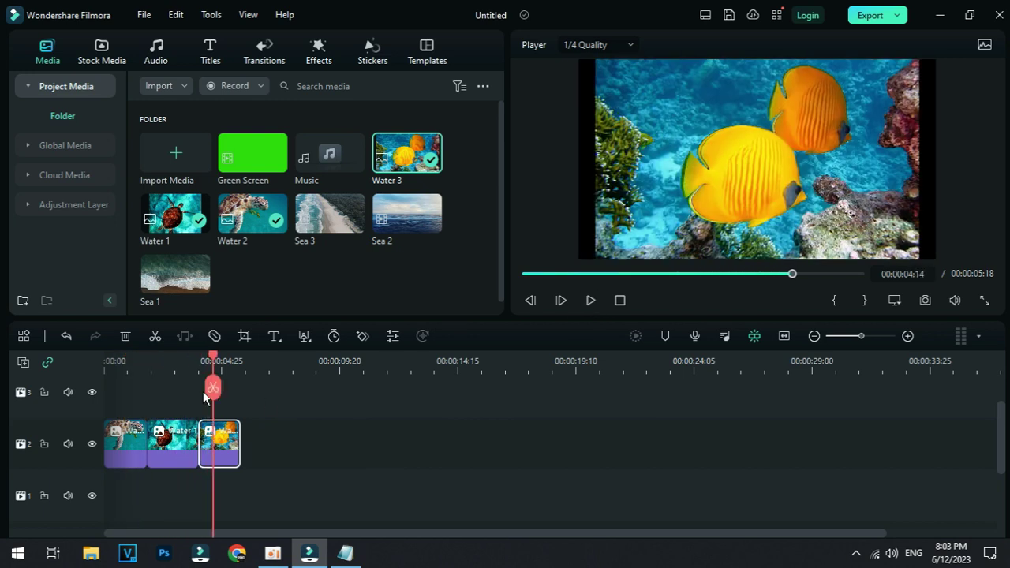
# - Apply Crop to Fit to the Water 1 image with the playhead at 00:00:03:00
pyautogui.click(177, 363)
pyautogui.click(248, 381)
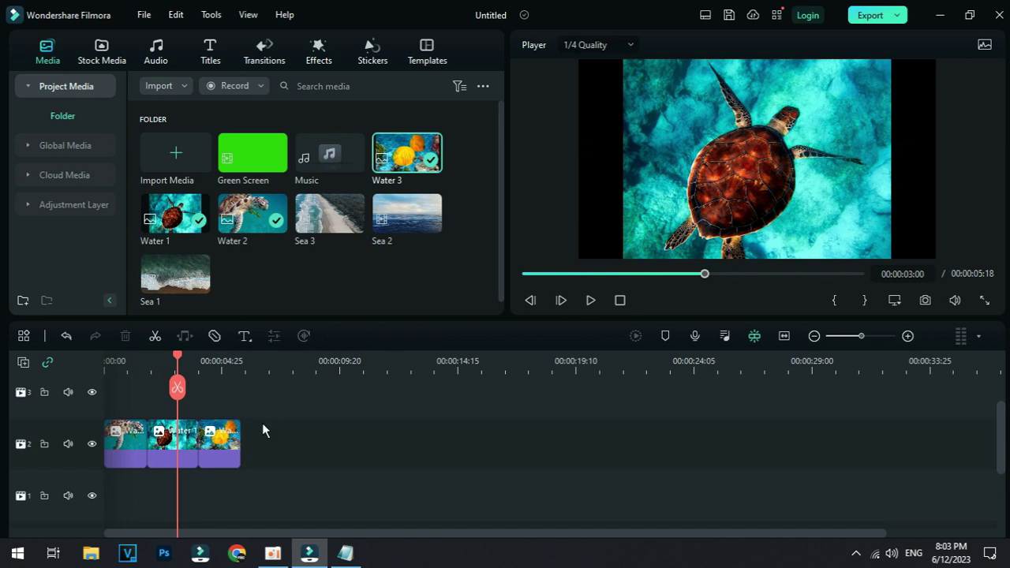
pyautogui.click(170, 442)
pyautogui.rightClick(176, 435)
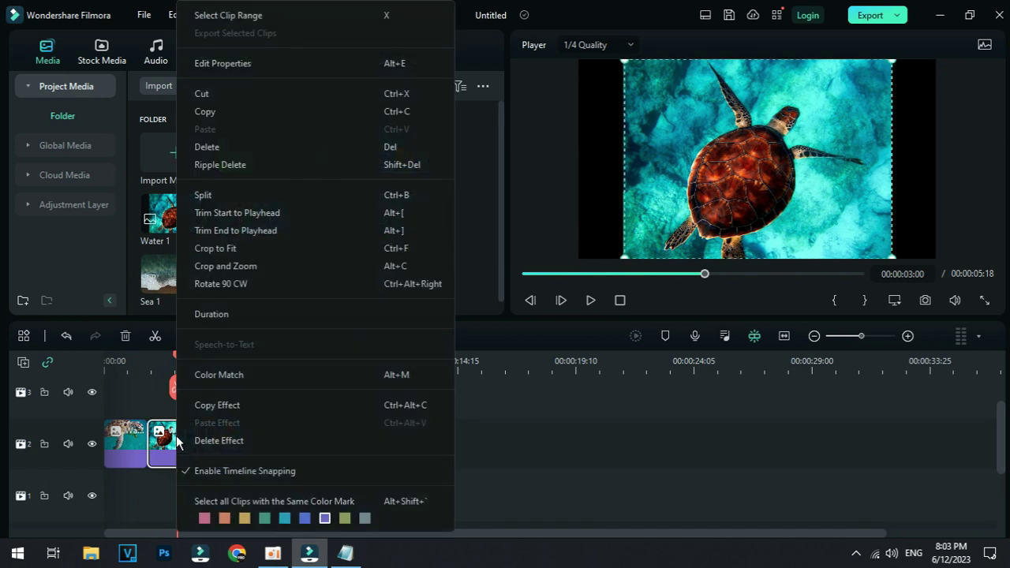
pyautogui.click(256, 249)
# - Apply Crop to Fit to the Water 3 image and return the playhead to the start of the timeline
pyautogui.click(227, 442)
pyautogui.rightClick(226, 442)
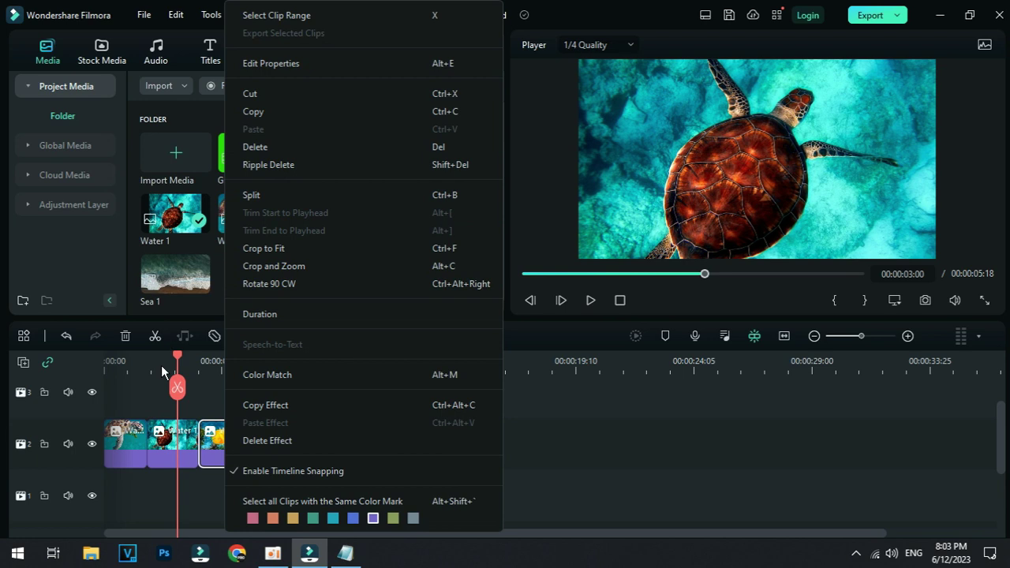
pyautogui.click(182, 394)
pyautogui.click(217, 368)
pyautogui.click(223, 438)
pyautogui.rightClick(223, 435)
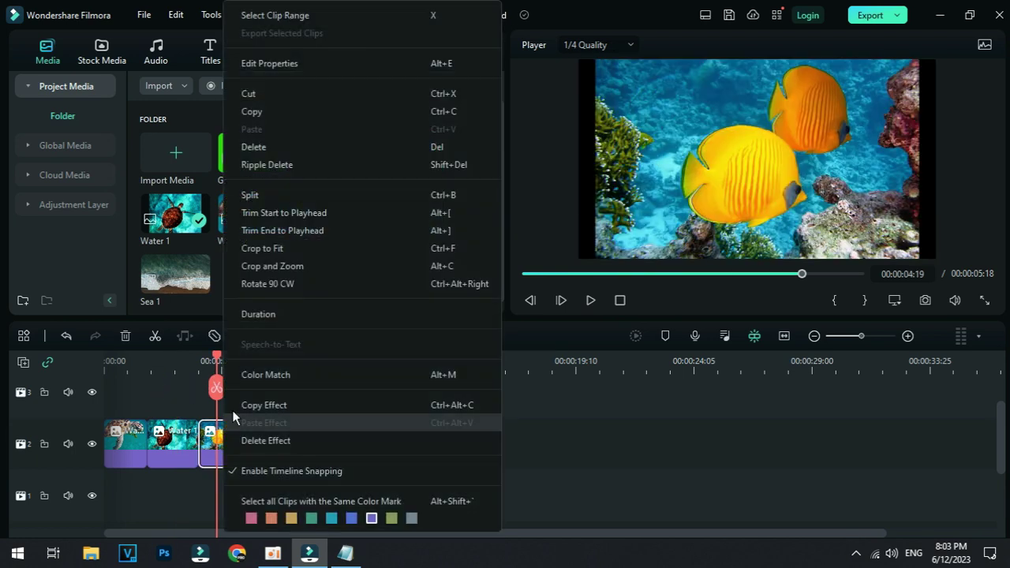
pyautogui.click(268, 249)
pyautogui.moveTo(226, 401); pyautogui.dragTo(67, 406)
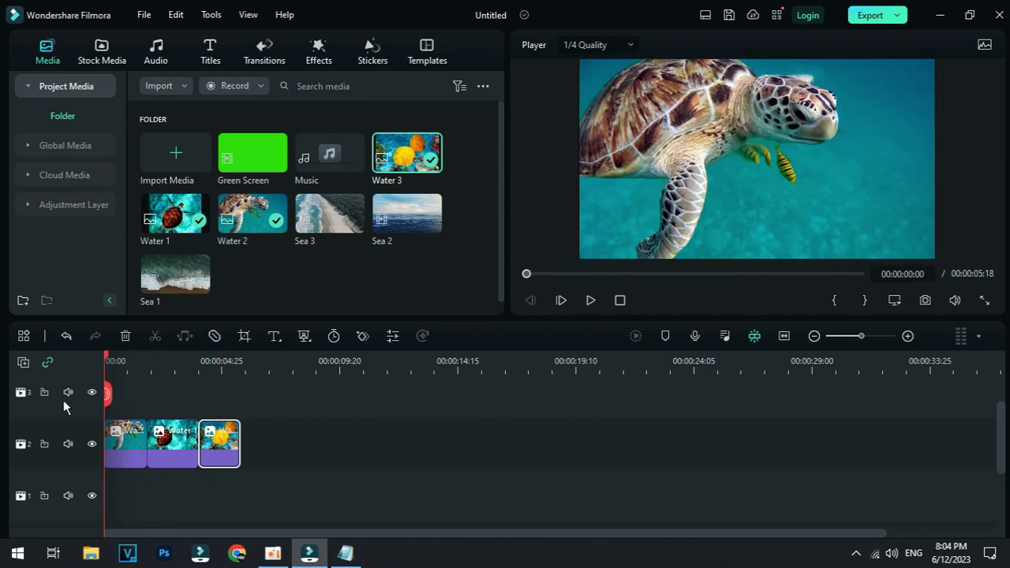
pyautogui.click(277, 427)
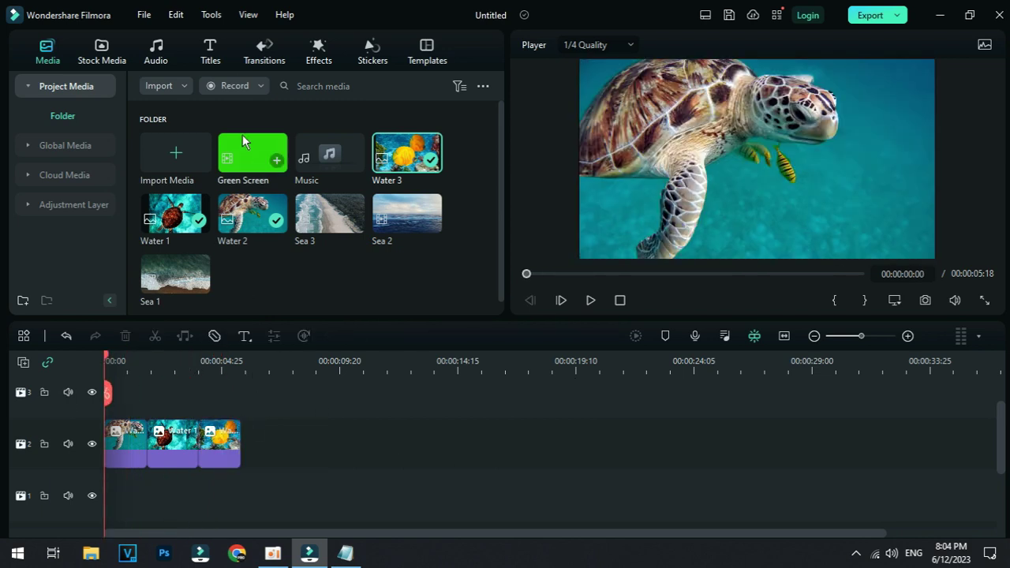
# - Place the basic Split Screen 11 template above the three water images and extend it to the end of Water 3
pyautogui.click(426, 55)
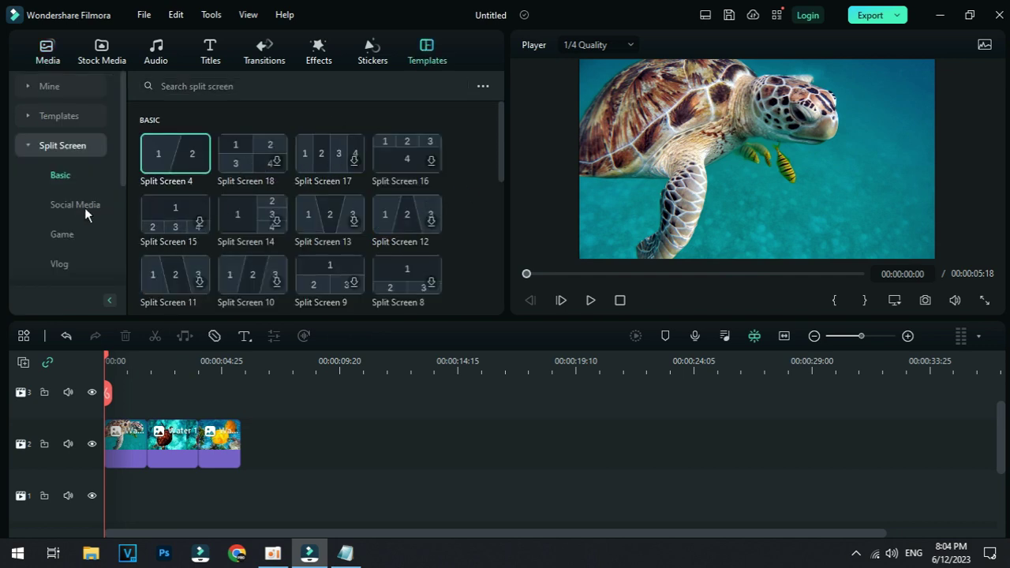
pyautogui.scroll(-1, 359, 244)
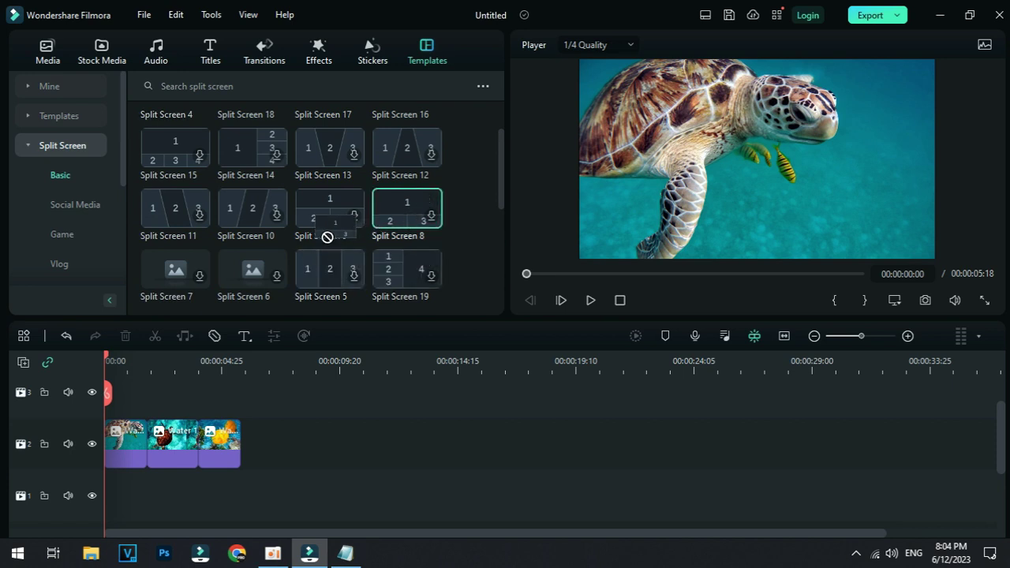
pyautogui.moveTo(150, 217); pyautogui.dragTo(120, 405)
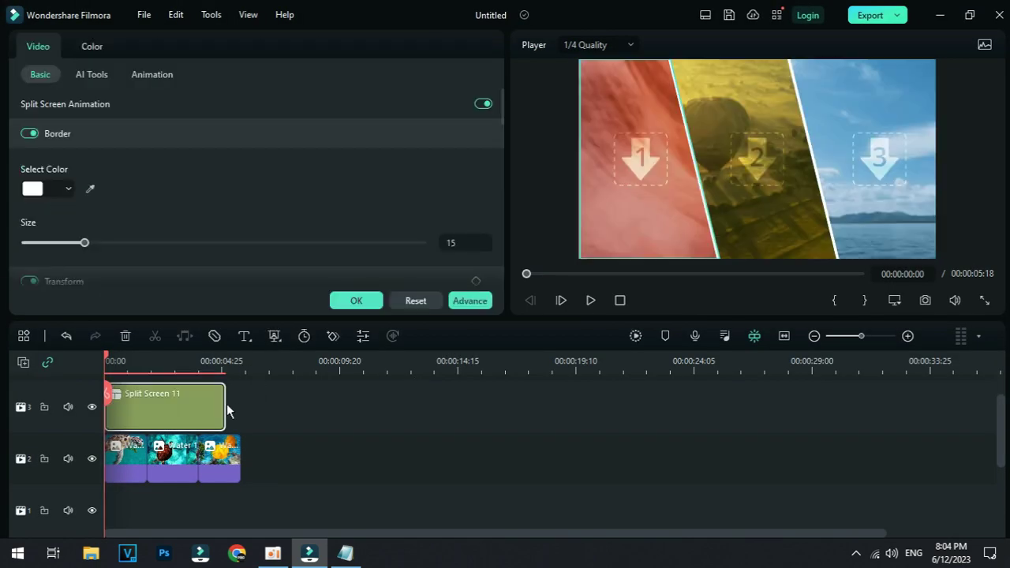
pyautogui.moveTo(225, 402); pyautogui.dragTo(239, 401)
pyautogui.click(261, 426)
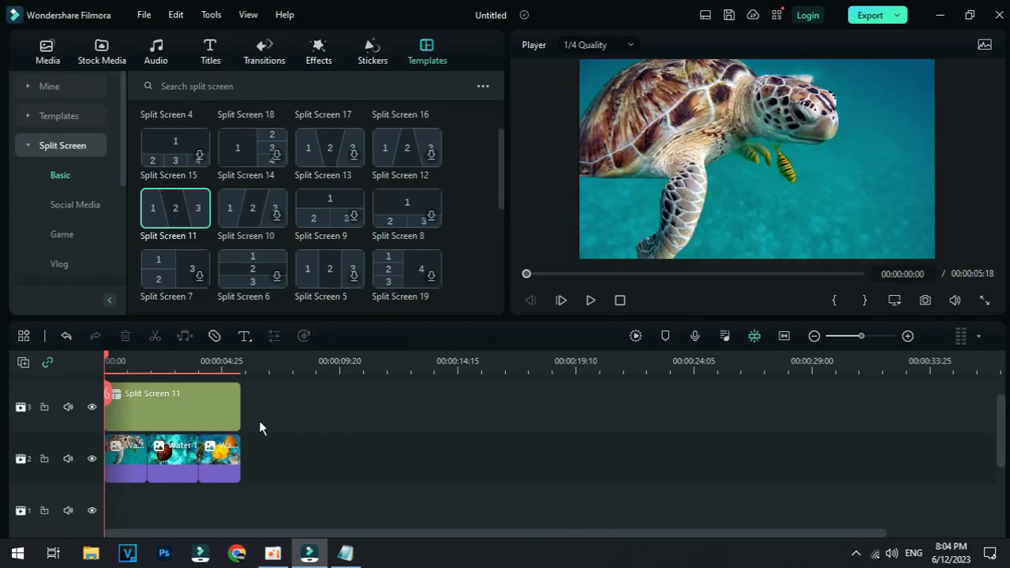
# - Delete every clip from the timeline and place the Split Screen 11 template at the start of video track 3
pyautogui.click(122, 455)
pyautogui.hotkey('ctrl', 'a')
pyautogui.press('Delete')
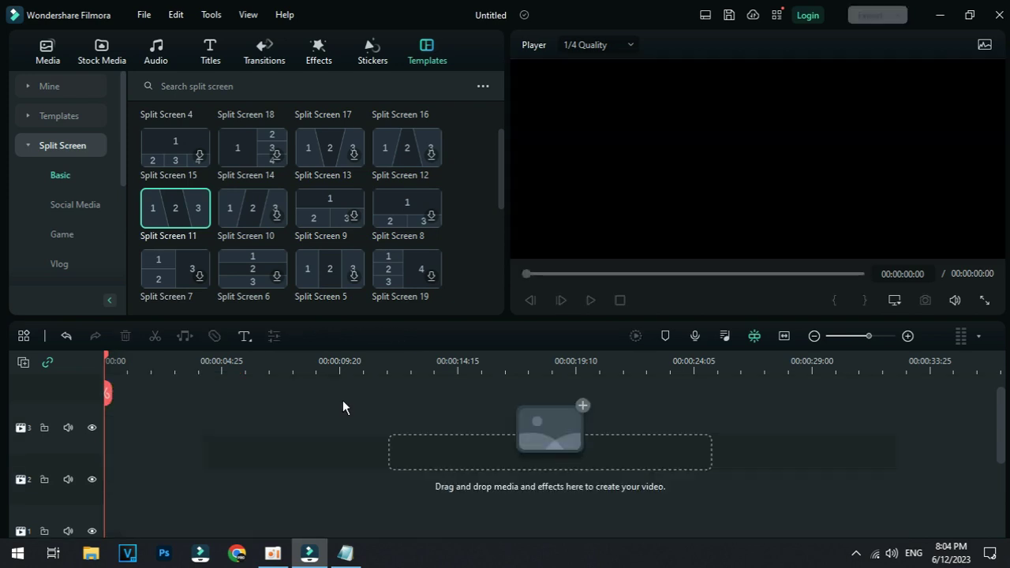
pyautogui.moveTo(165, 209); pyautogui.dragTo(130, 426)
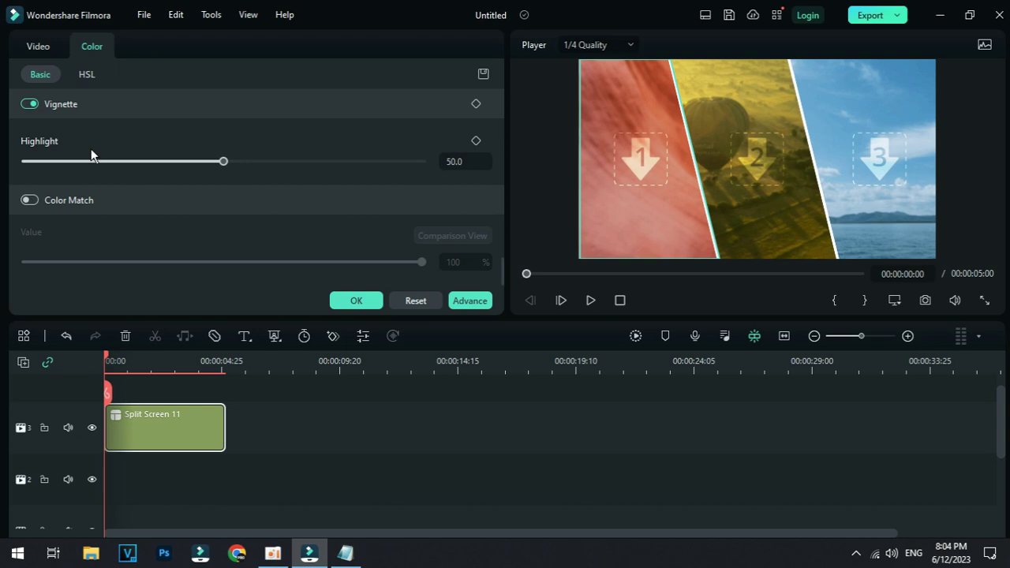
pyautogui.click(356, 301)
# - Fill split screen sections 1, 2 and 3 with Water 2, Water 1 and Water 3, shift Water 2 within its section, and play the result
pyautogui.click(77, 54)
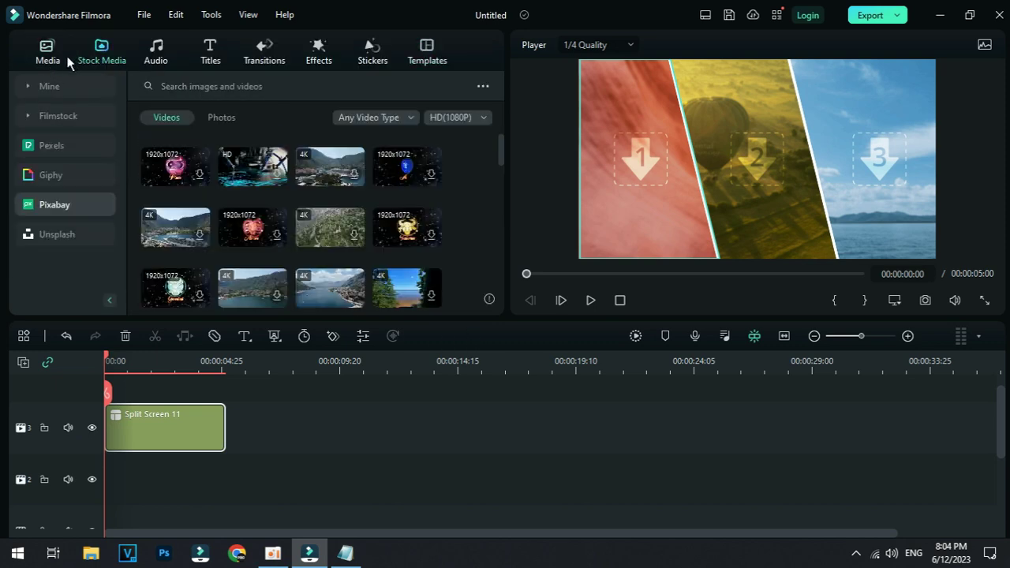
pyautogui.click(65, 56)
pyautogui.moveTo(253, 213); pyautogui.dragTo(615, 213)
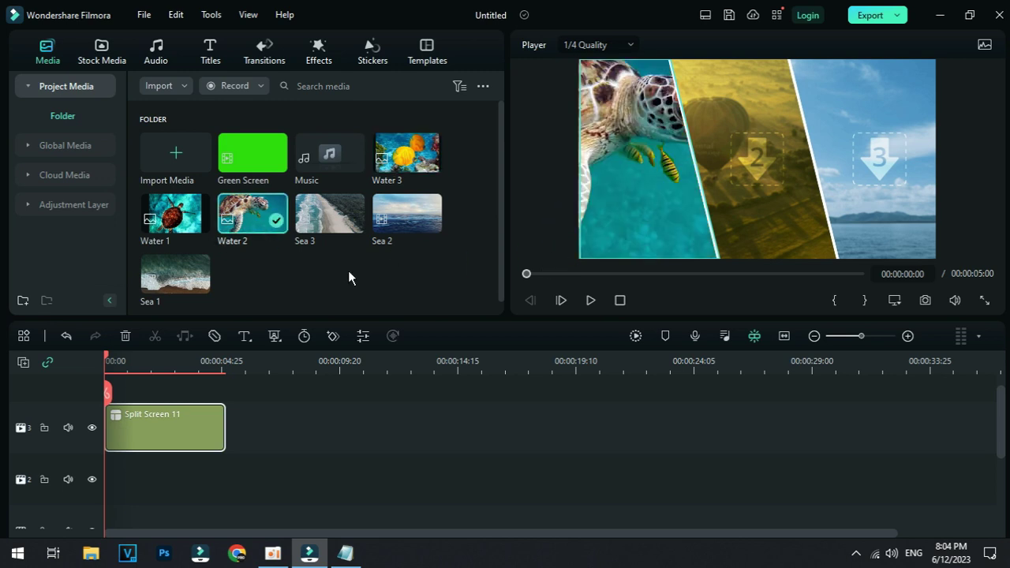
pyautogui.moveTo(655, 136); pyautogui.dragTo(607, 122)
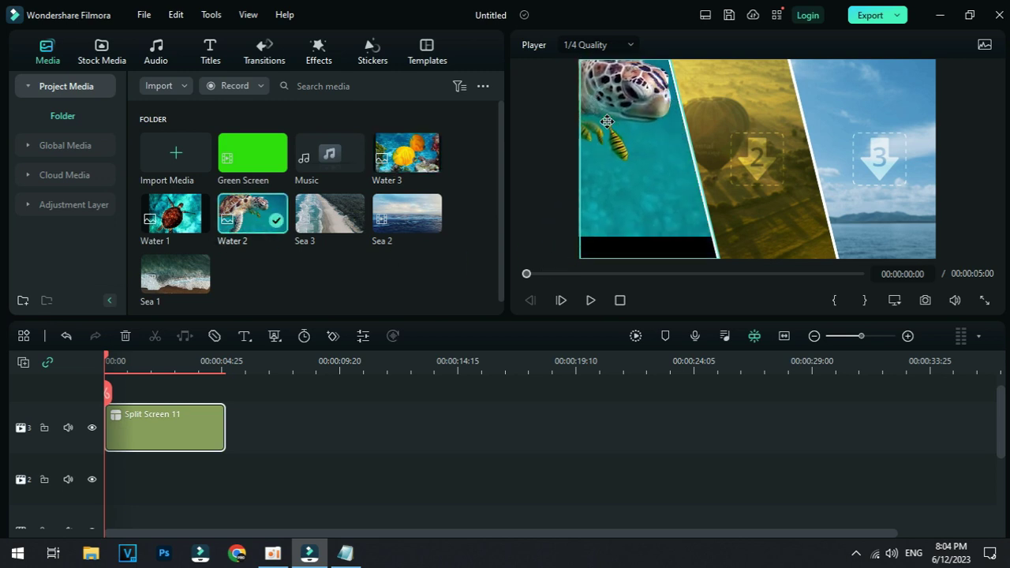
pyautogui.moveTo(191, 228); pyautogui.dragTo(755, 198)
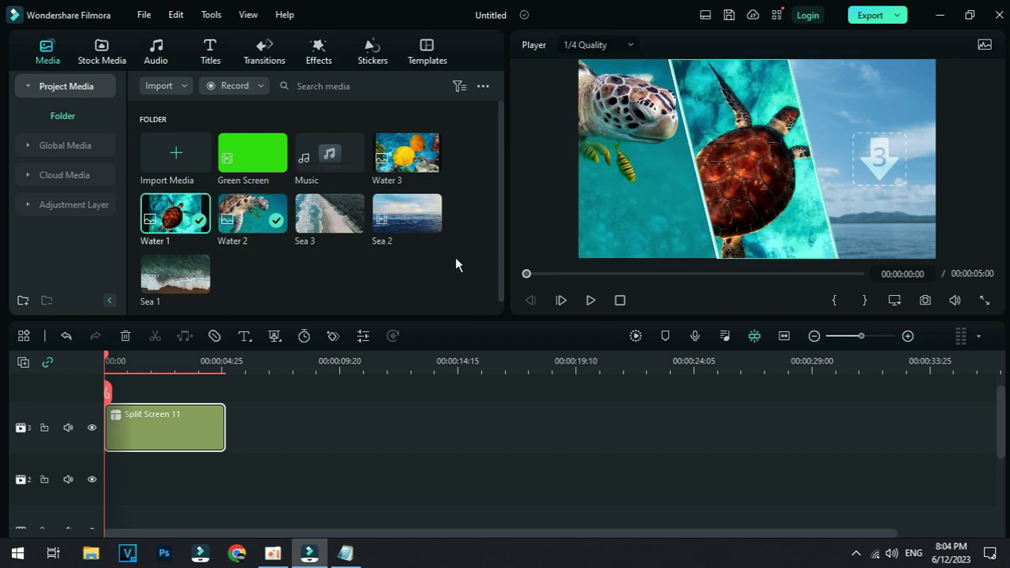
pyautogui.moveTo(426, 154); pyautogui.dragTo(852, 162)
pyautogui.moveTo(464, 461); pyautogui.dragTo(500, 472)
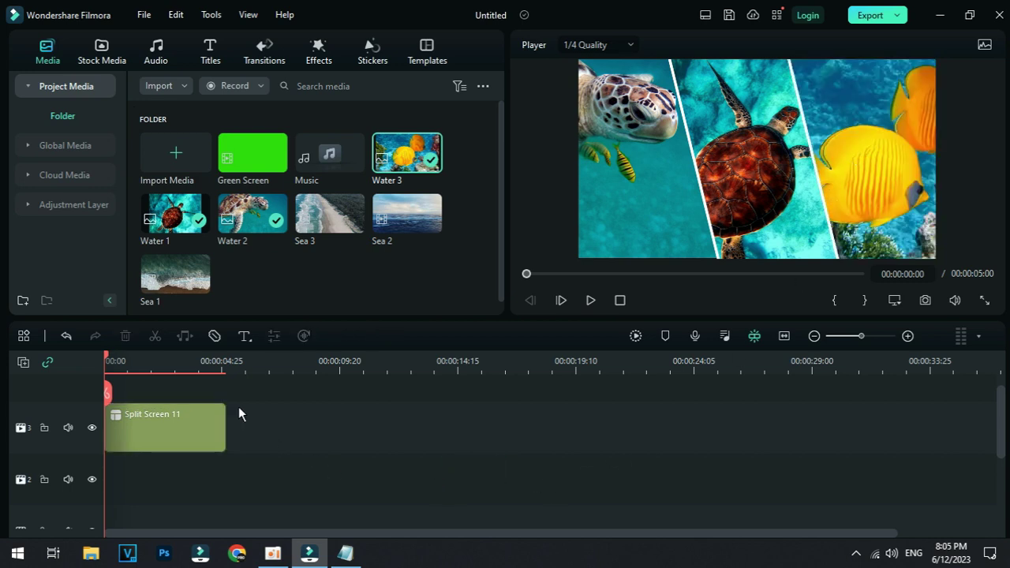
pyautogui.click(592, 305)
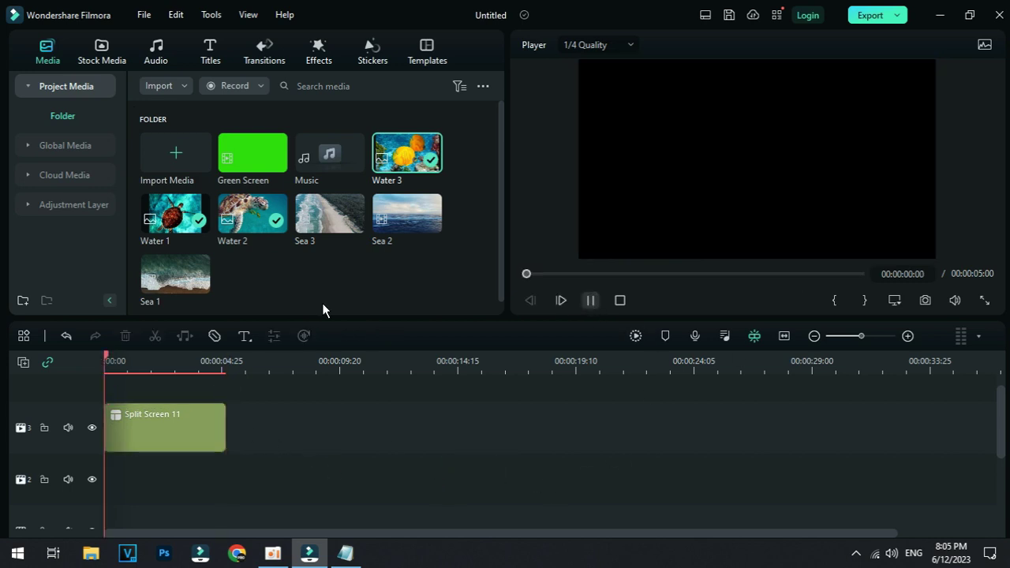
pyautogui.click(590, 301)
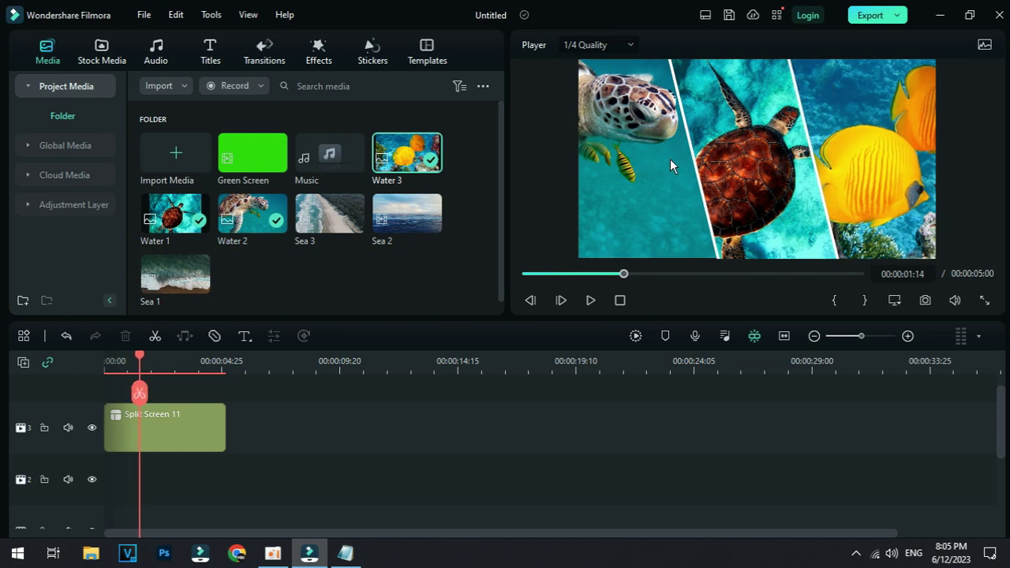
# - Add the Sea 3 clip after Split Screen 11, shorten it to about five seconds, and append the Sea 1 clip
pyautogui.moveTo(321, 235); pyautogui.dragTo(259, 428)
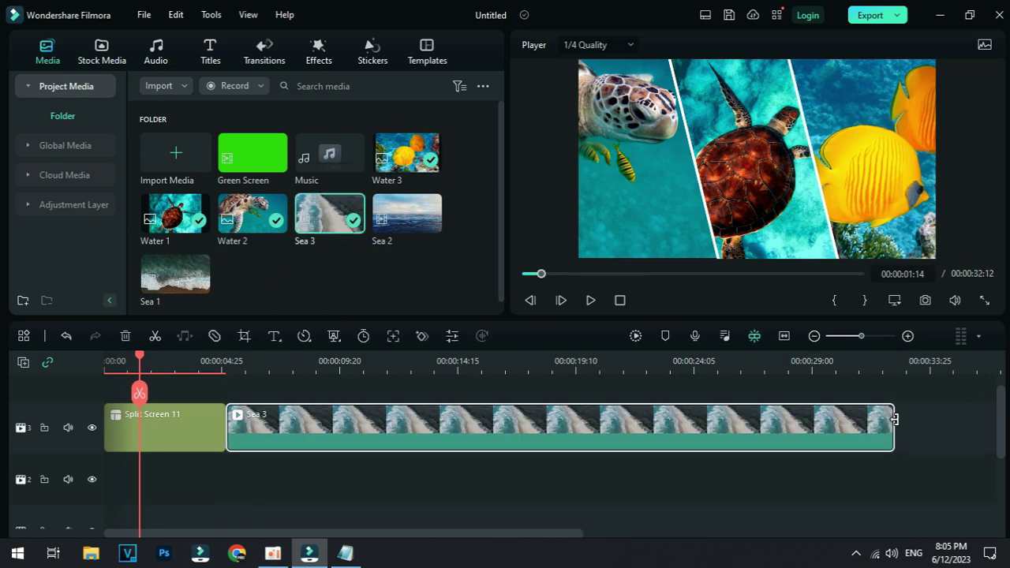
pyautogui.moveTo(894, 418); pyautogui.dragTo(340, 430)
pyautogui.moveTo(175, 273); pyautogui.dragTo(351, 418)
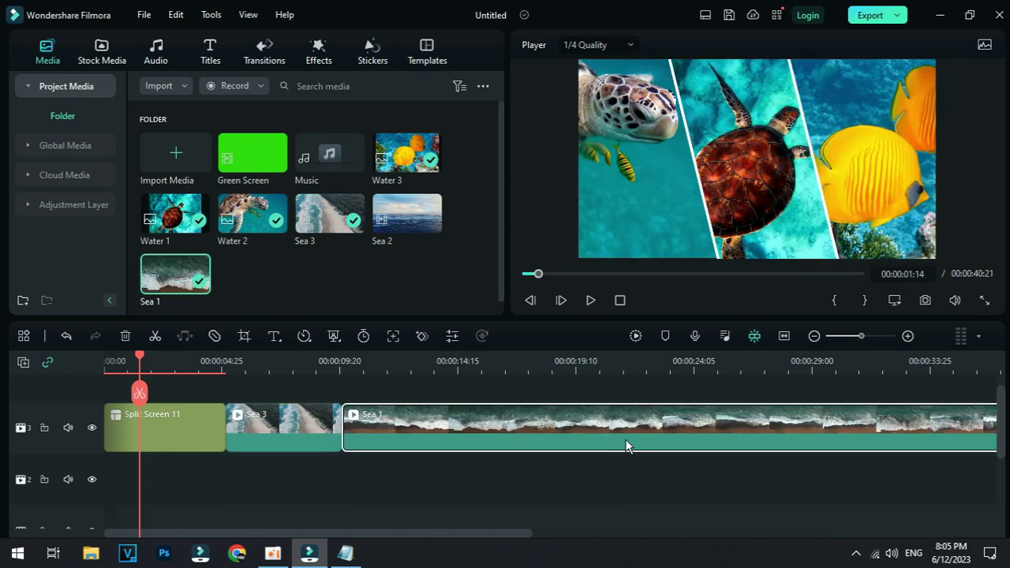
# - Split the Sea 1 clip at 00:00:17:06 and delete the part after the cut
pyautogui.click(523, 368)
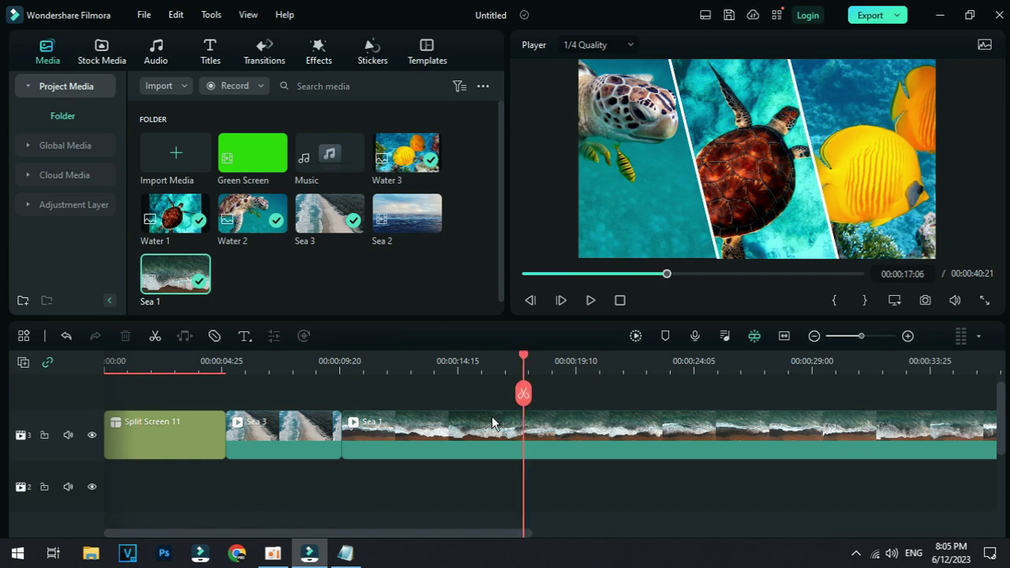
pyautogui.click(384, 411)
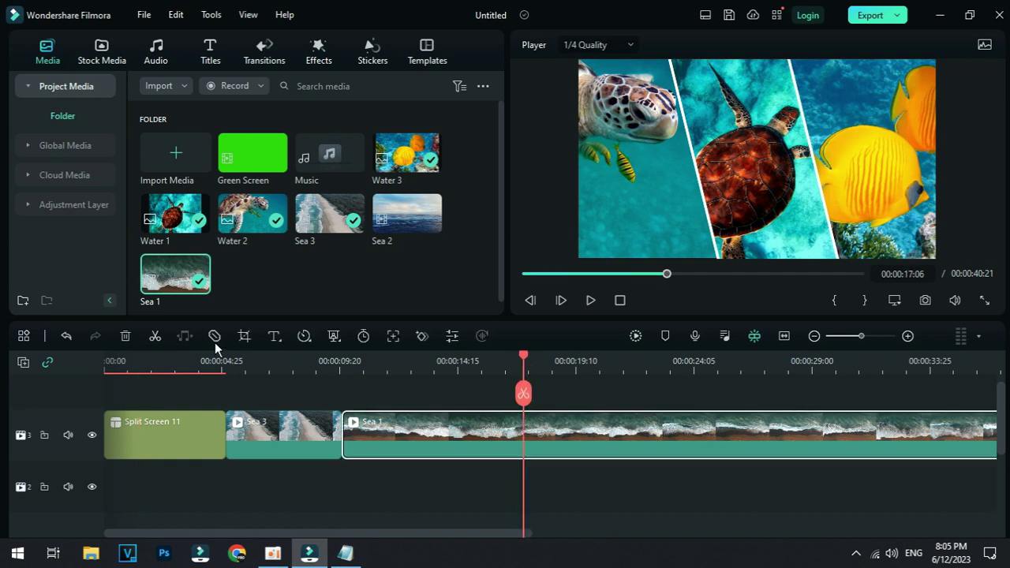
pyautogui.click(523, 393)
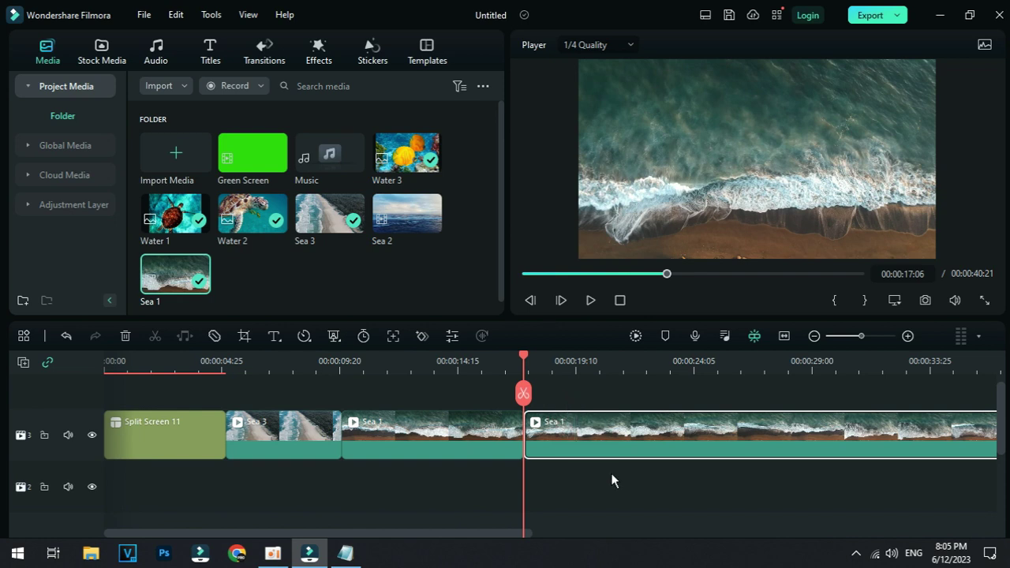
pyautogui.press('Delete')
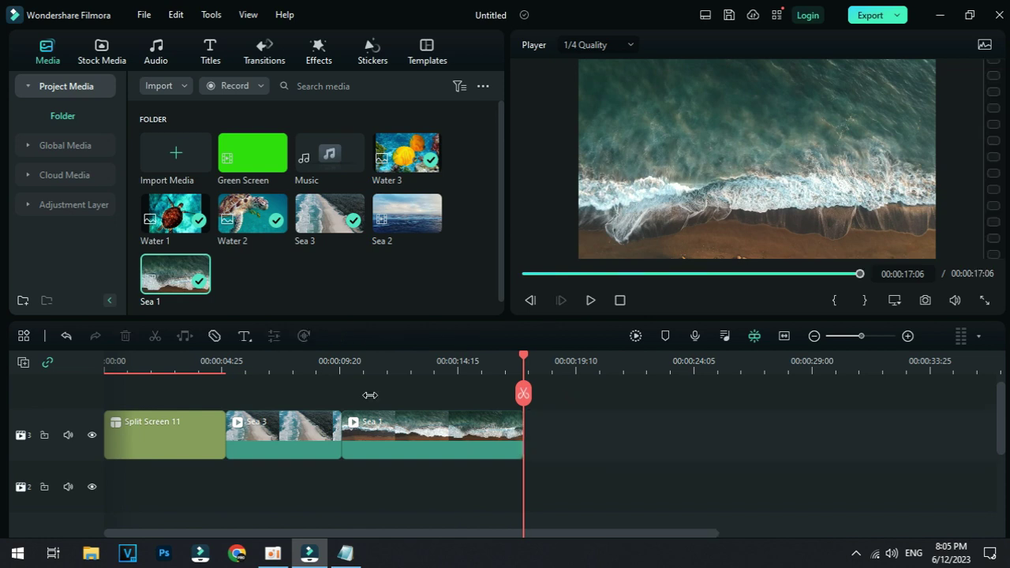
# - Add the Brush transition Rustic Transition 4 between Sea 3 and Sea 1 and play across it
pyautogui.click(326, 362)
pyautogui.click(254, 56)
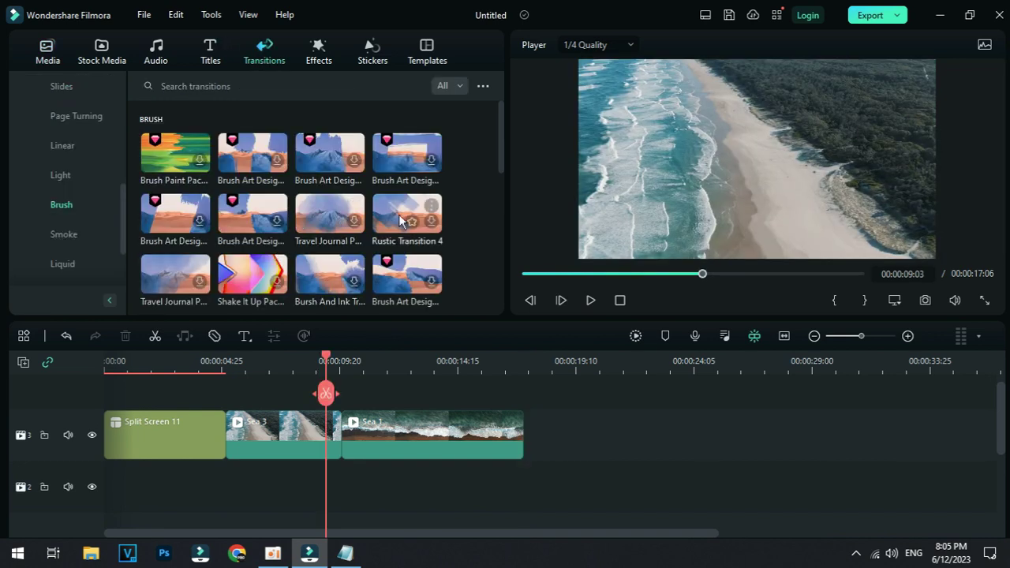
pyautogui.moveTo(399, 221); pyautogui.dragTo(341, 440)
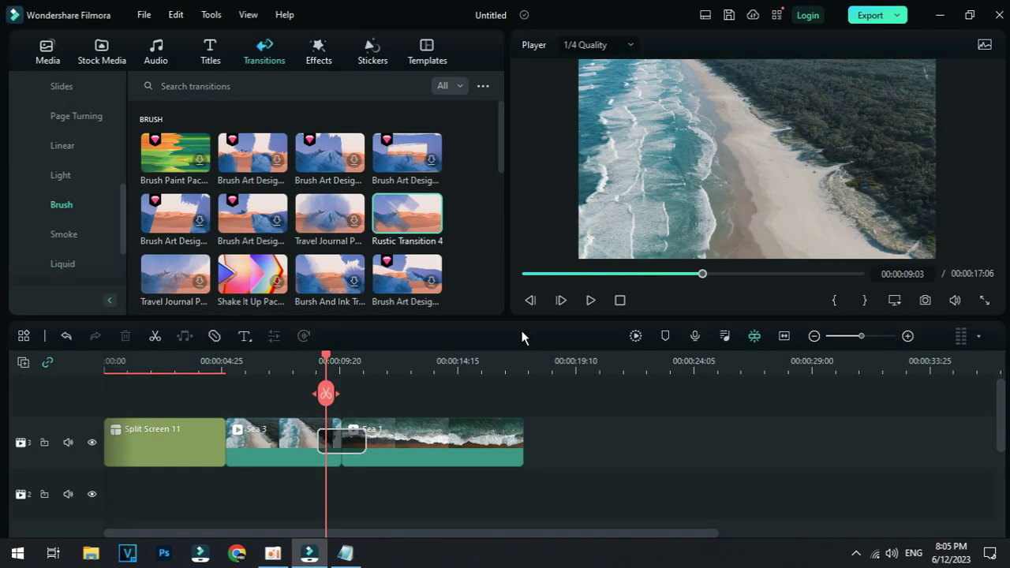
pyautogui.moveTo(327, 393); pyautogui.dragTo(311, 392)
pyautogui.click(590, 300)
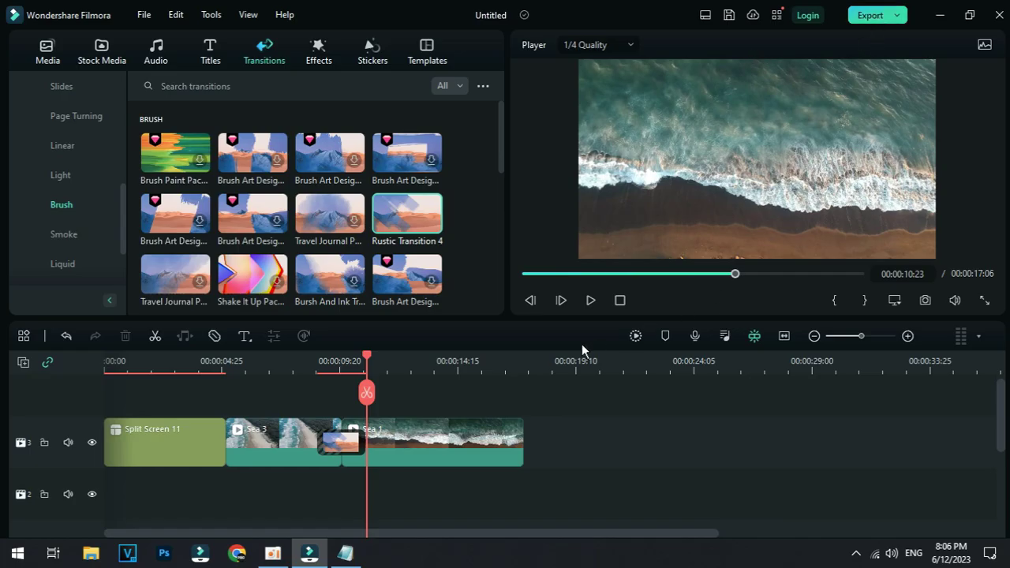
# - Open the export settings for a local MP4 file and choose the Desktop as the save folder
pyautogui.hotkey('ctrl', 'e')
pyautogui.moveTo(483, 28)
pyautogui.mouseDown()
pyautogui.moveTo(467, 41)
pyautogui.moveTo(481, 35)
pyautogui.mouseUp()
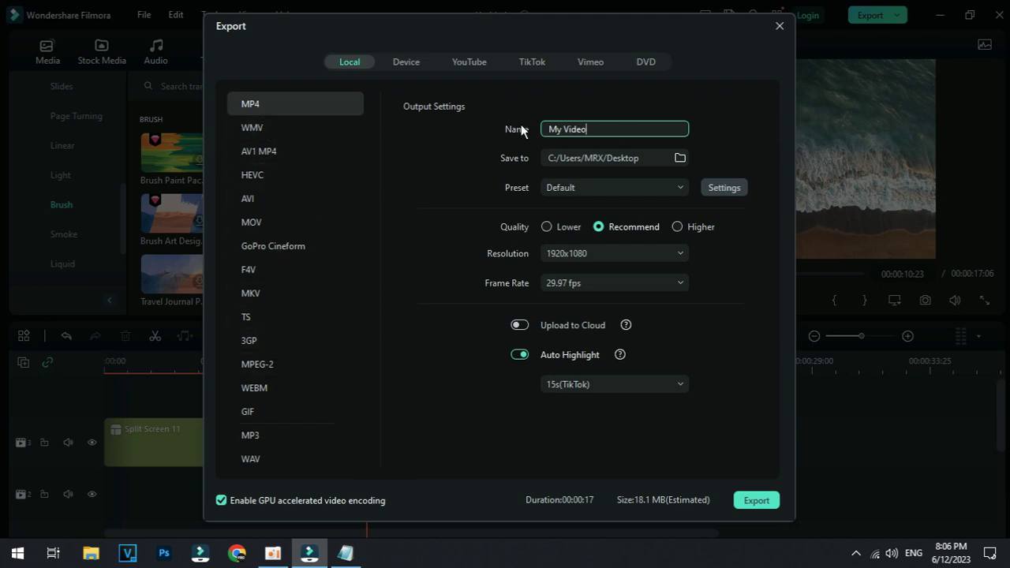
pyautogui.hotkey('ctrl', 'a')
pyautogui.click(676, 158)
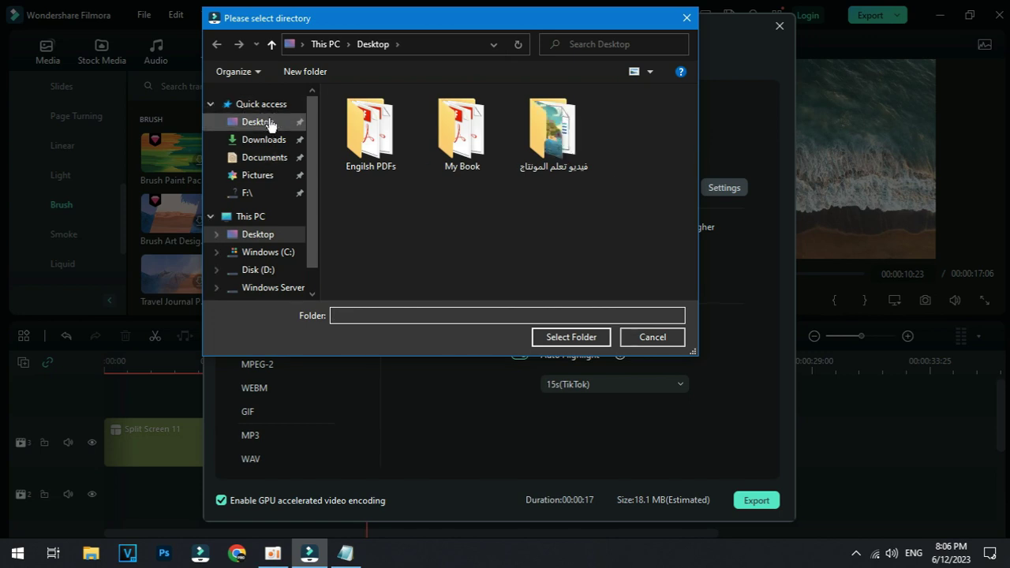
pyautogui.click(269, 123)
pyautogui.click(568, 338)
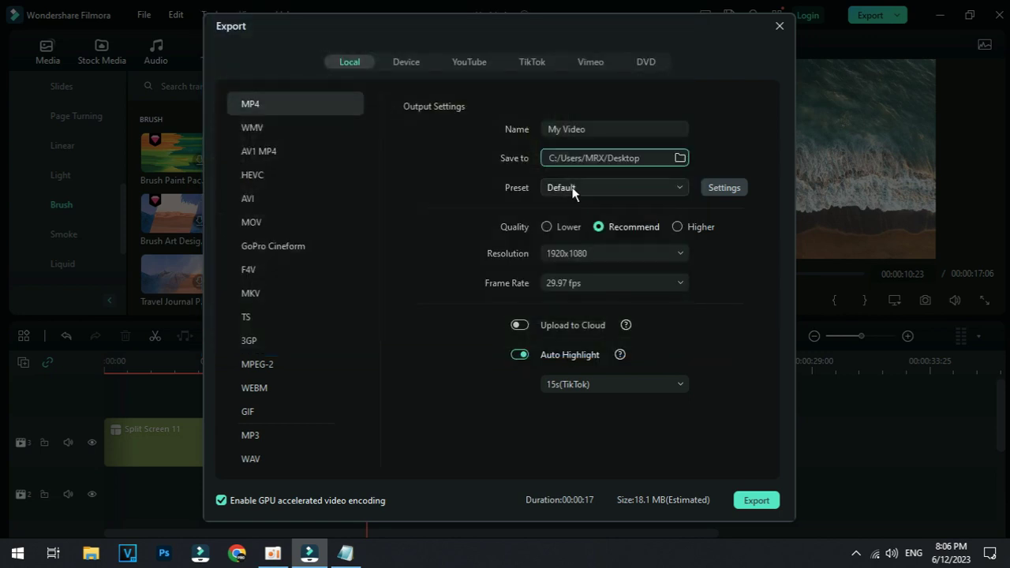
# - Choose a 1920x1080 resolution and Higher quality for the MP4 export
pyautogui.click(585, 188)
pyautogui.click(586, 188)
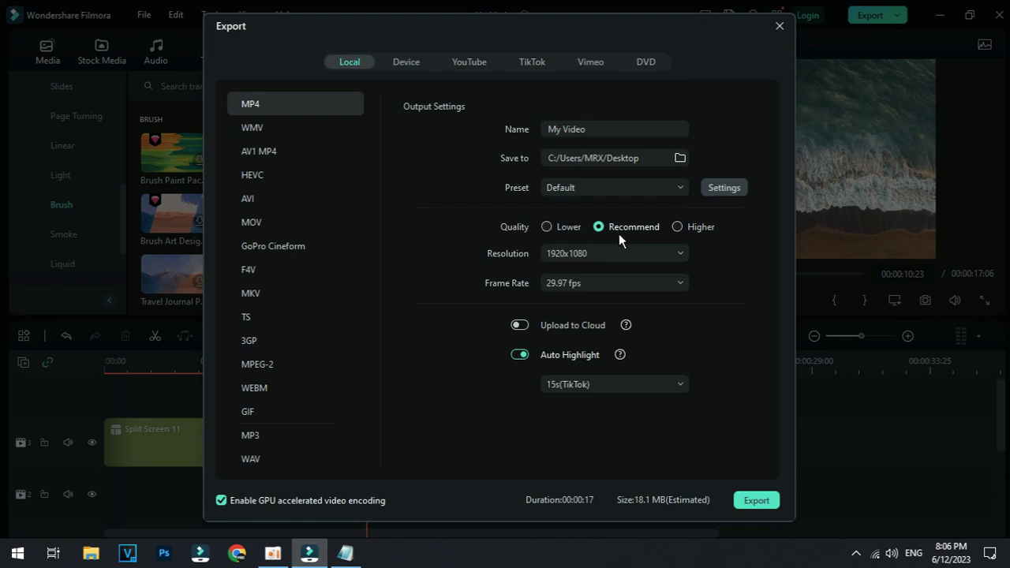
pyautogui.click(564, 256)
pyautogui.click(571, 256)
pyautogui.click(571, 256)
pyautogui.scroll(-1, 566, 468)
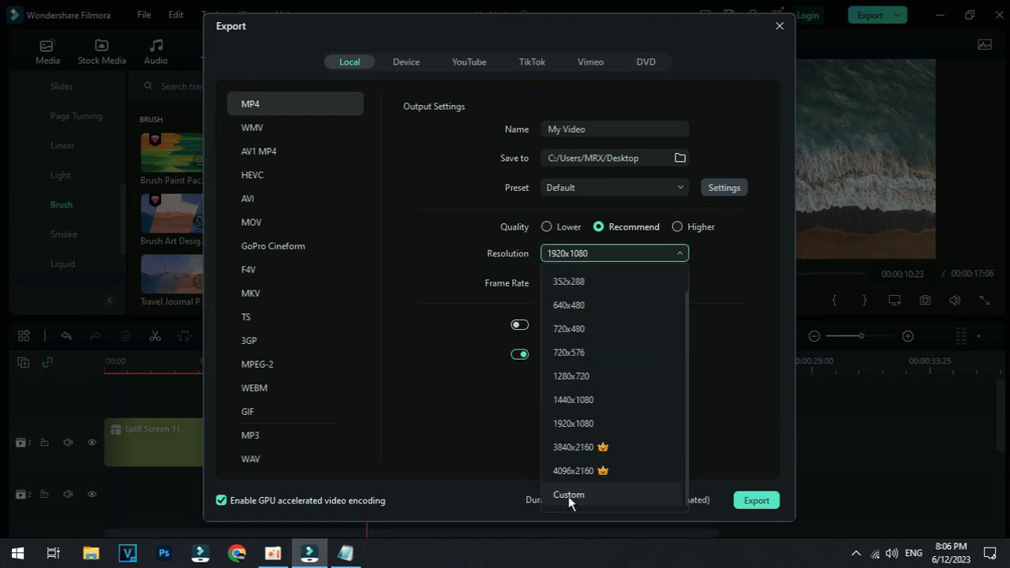
pyautogui.click(573, 424)
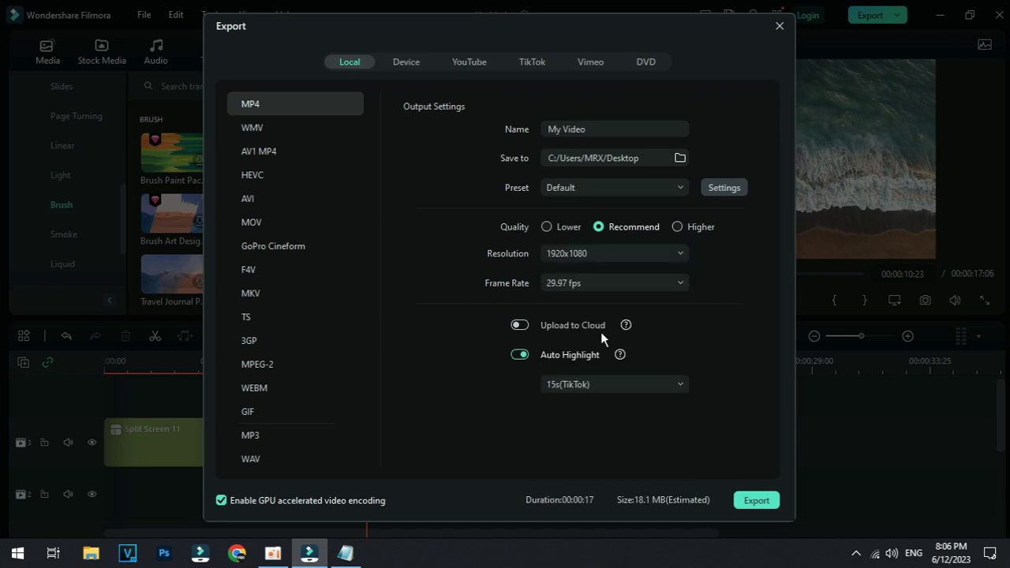
pyautogui.click(677, 227)
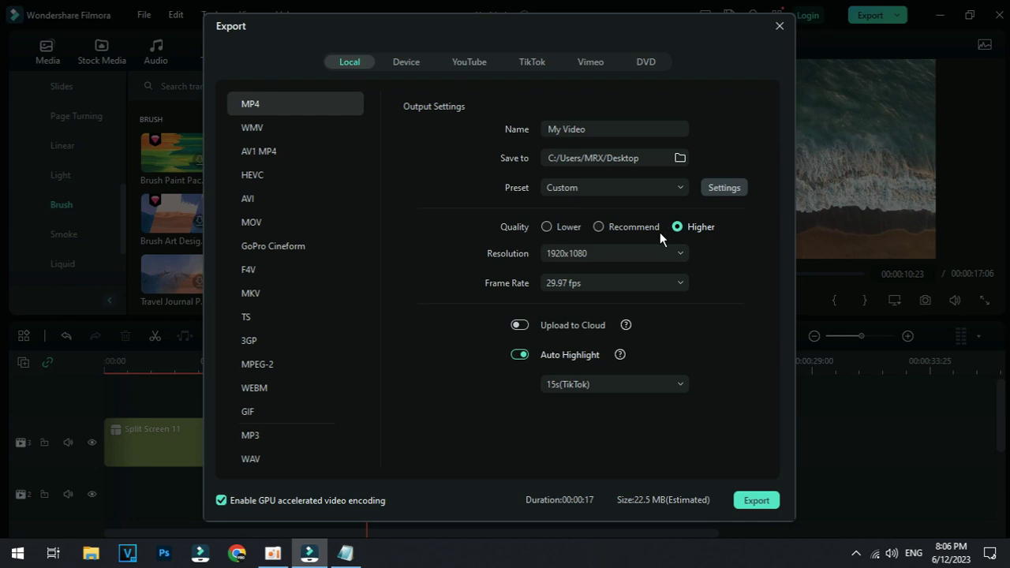
# - Keep the frame rate at 29.97 fps, turn off Auto Highlight, and start exporting the video
pyautogui.click(572, 284)
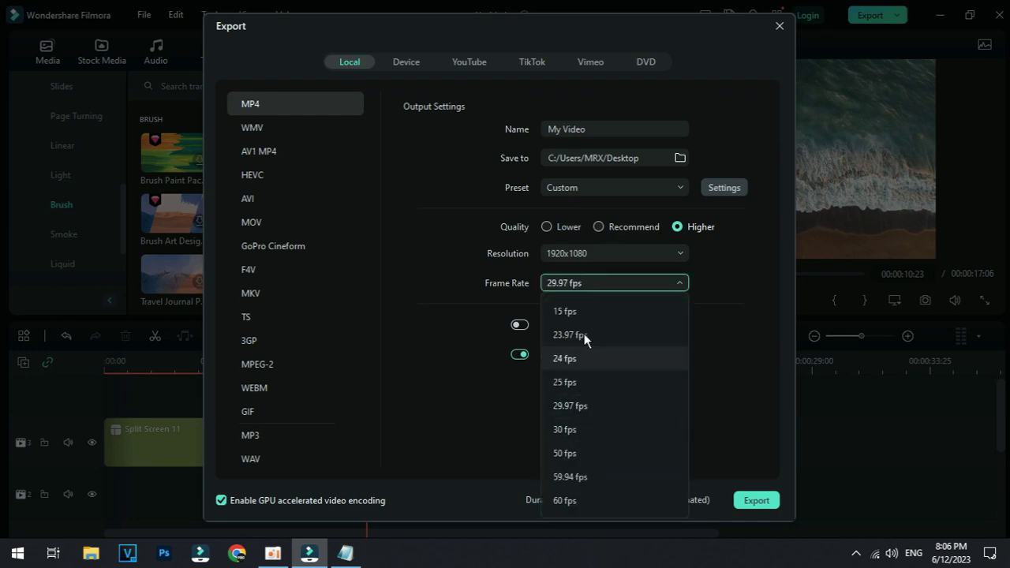
pyautogui.click(590, 283)
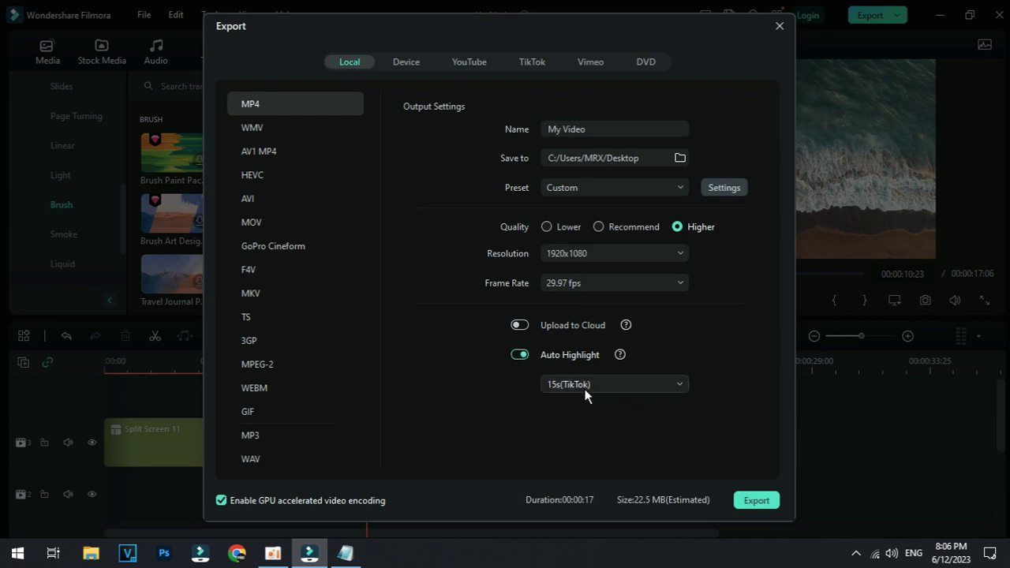
pyautogui.click(520, 355)
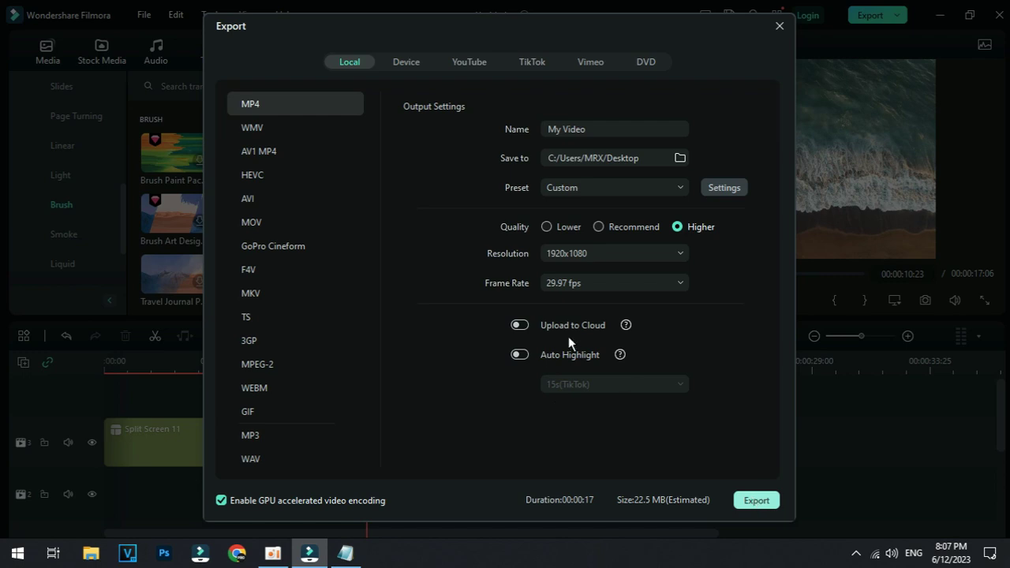
pyautogui.press('Escape')
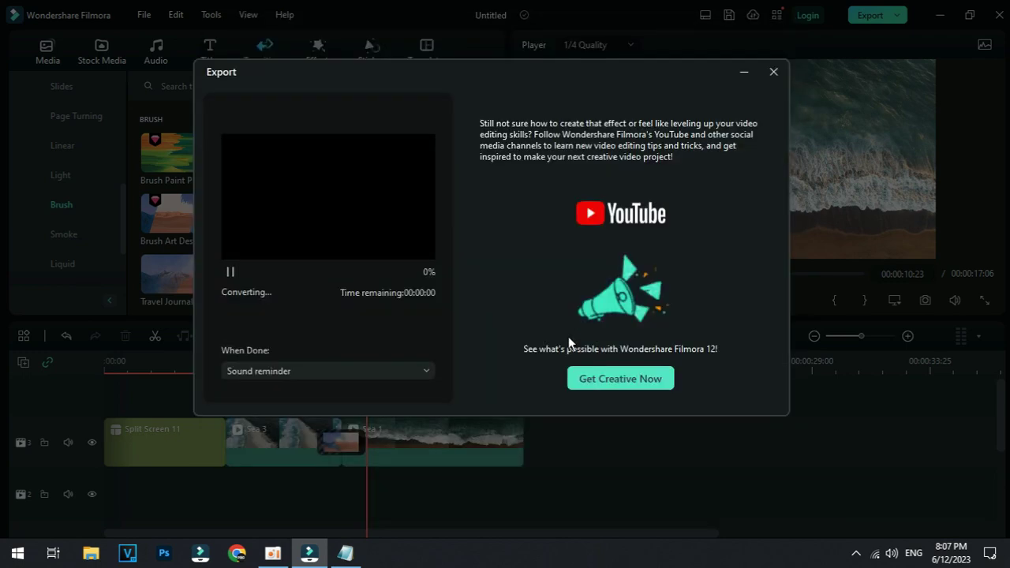